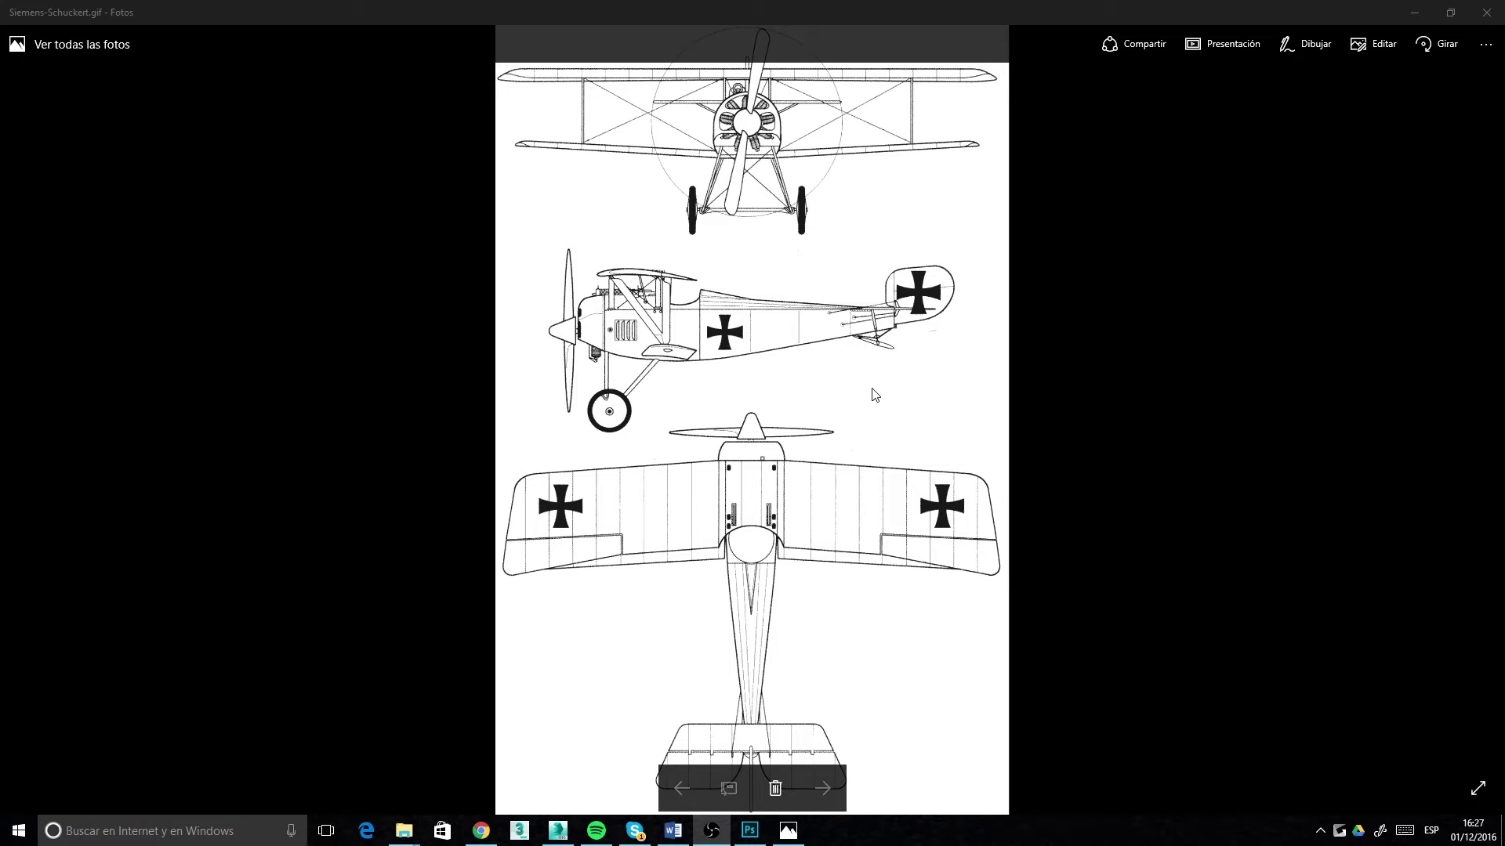
Step: Close the photo viewer and open Siemens-Schuckert.gif from the Vistas_Buenas folder in Photoshop
{"action": "left_click_drag", "start_coordinate": [674, 11], "coordinate": [649, 163]}
{"action": "left_click", "coordinate": [947, 154]}
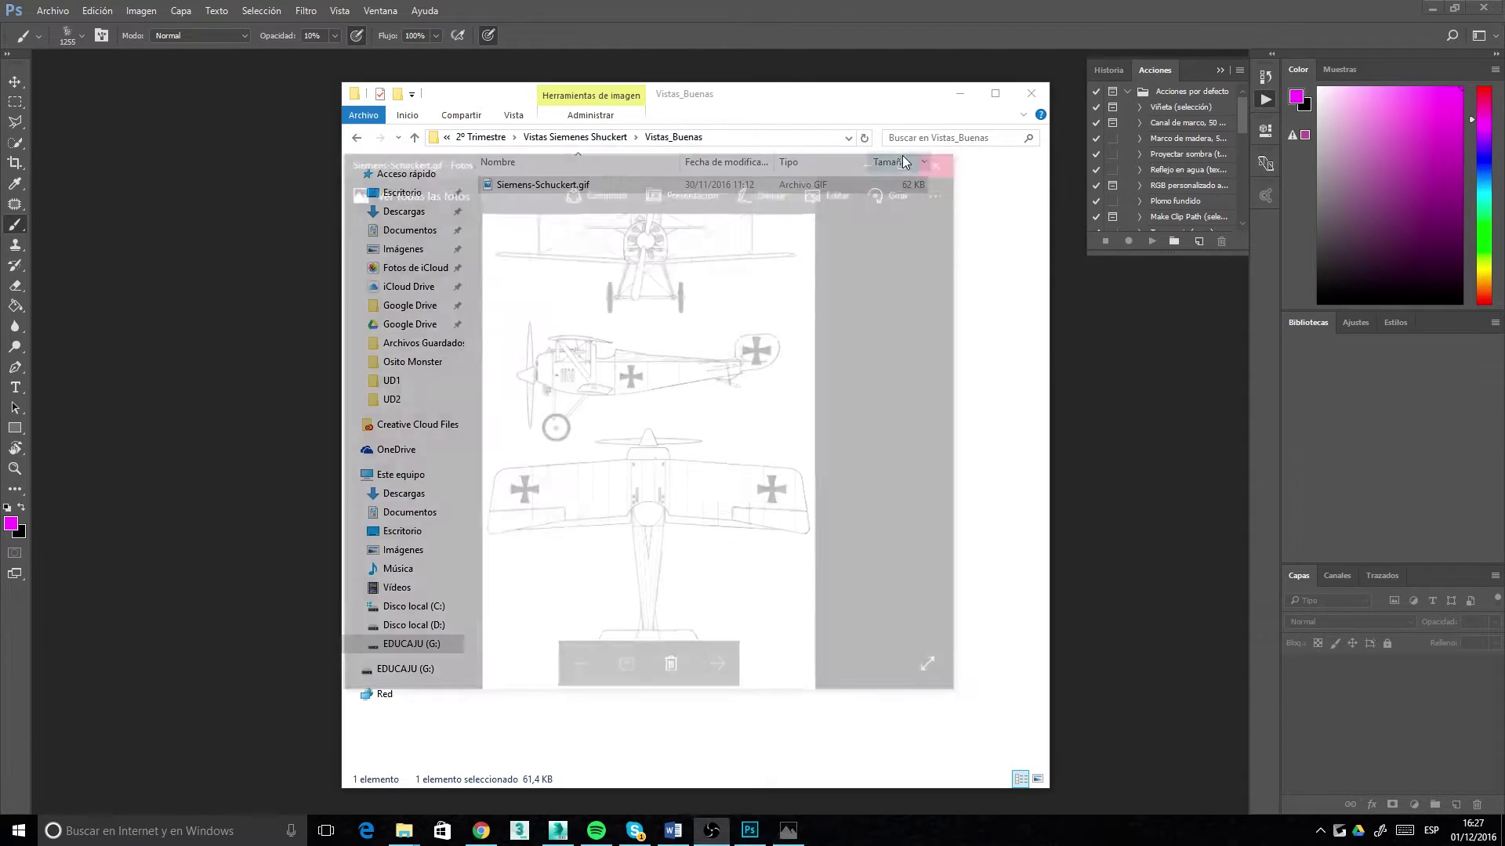
{"action": "left_click_drag", "start_coordinate": [733, 92], "coordinate": [1262, 98]}
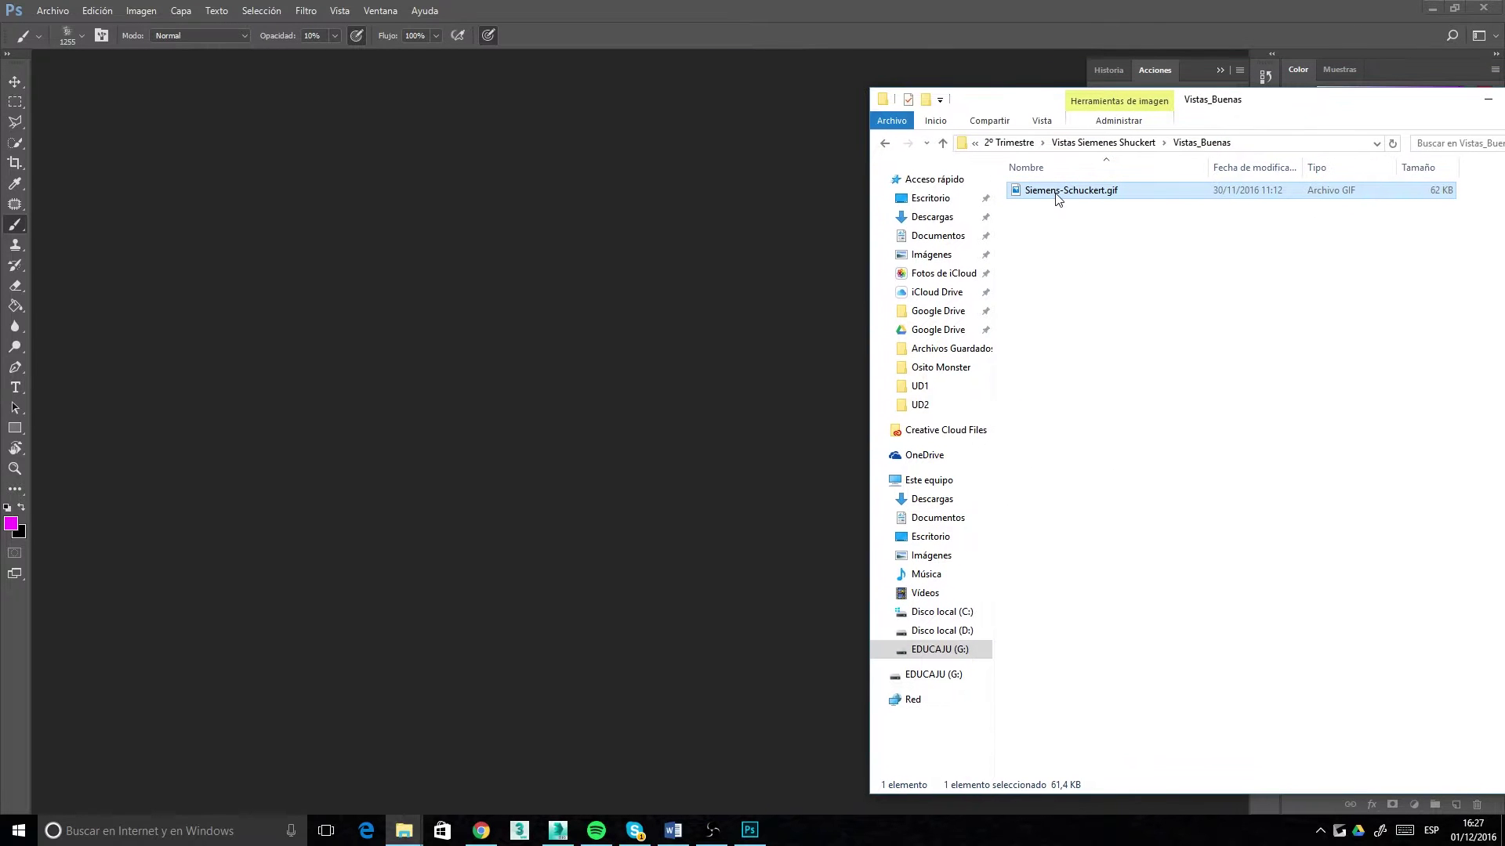
{"action": "left_click_drag", "start_coordinate": [1058, 197], "coordinate": [579, 295]}
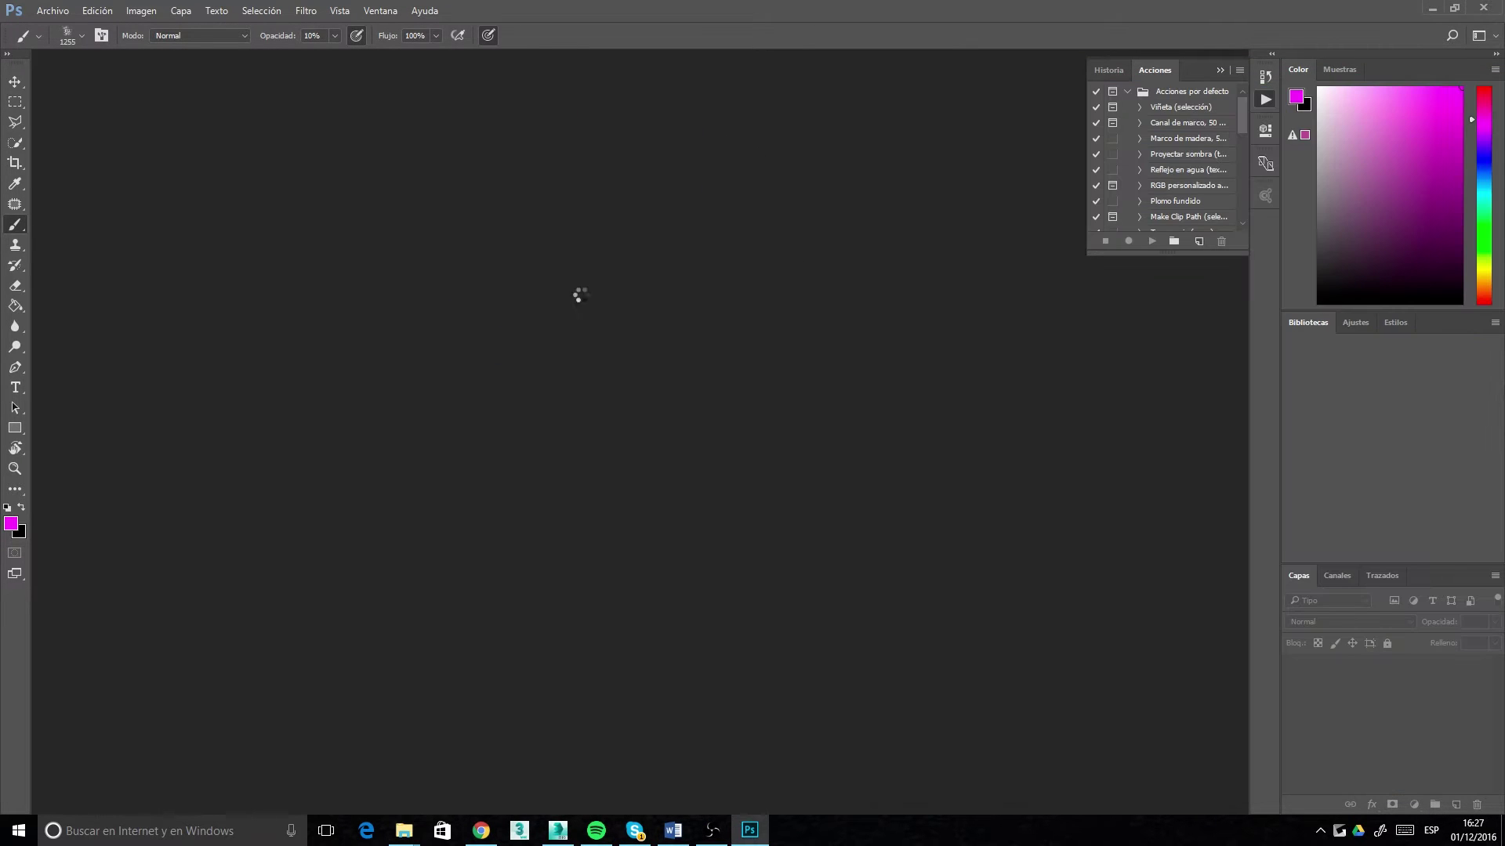
{"action": "key", "text": "i"}
{"action": "left_click", "coordinate": [803, 301]}
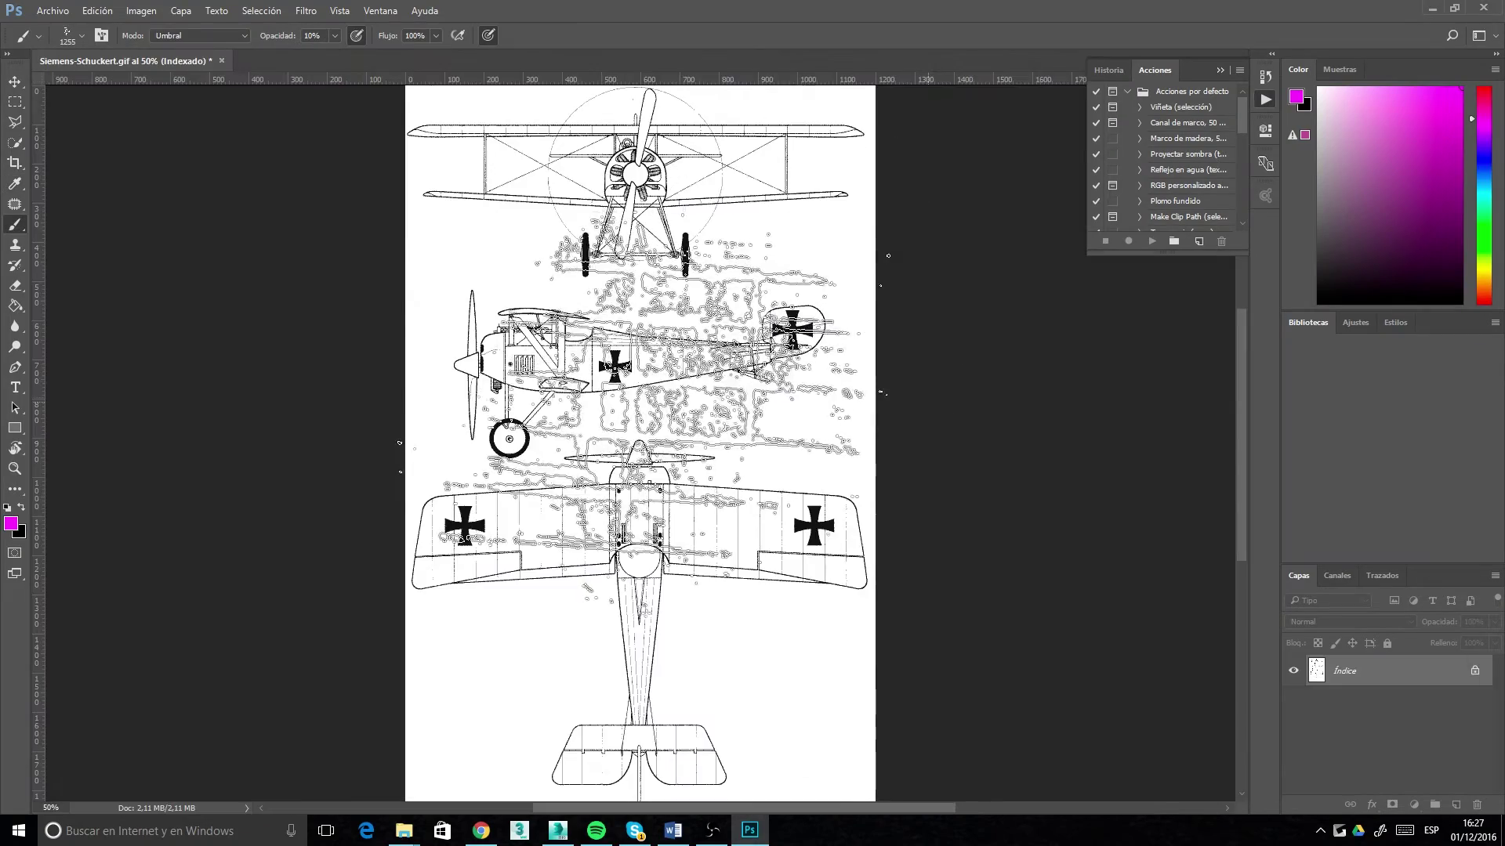
Step: Change the brush to a soft round tip with 0% hardness and shrink it to a very small size
{"action": "right_click", "coordinate": [397, 300]}
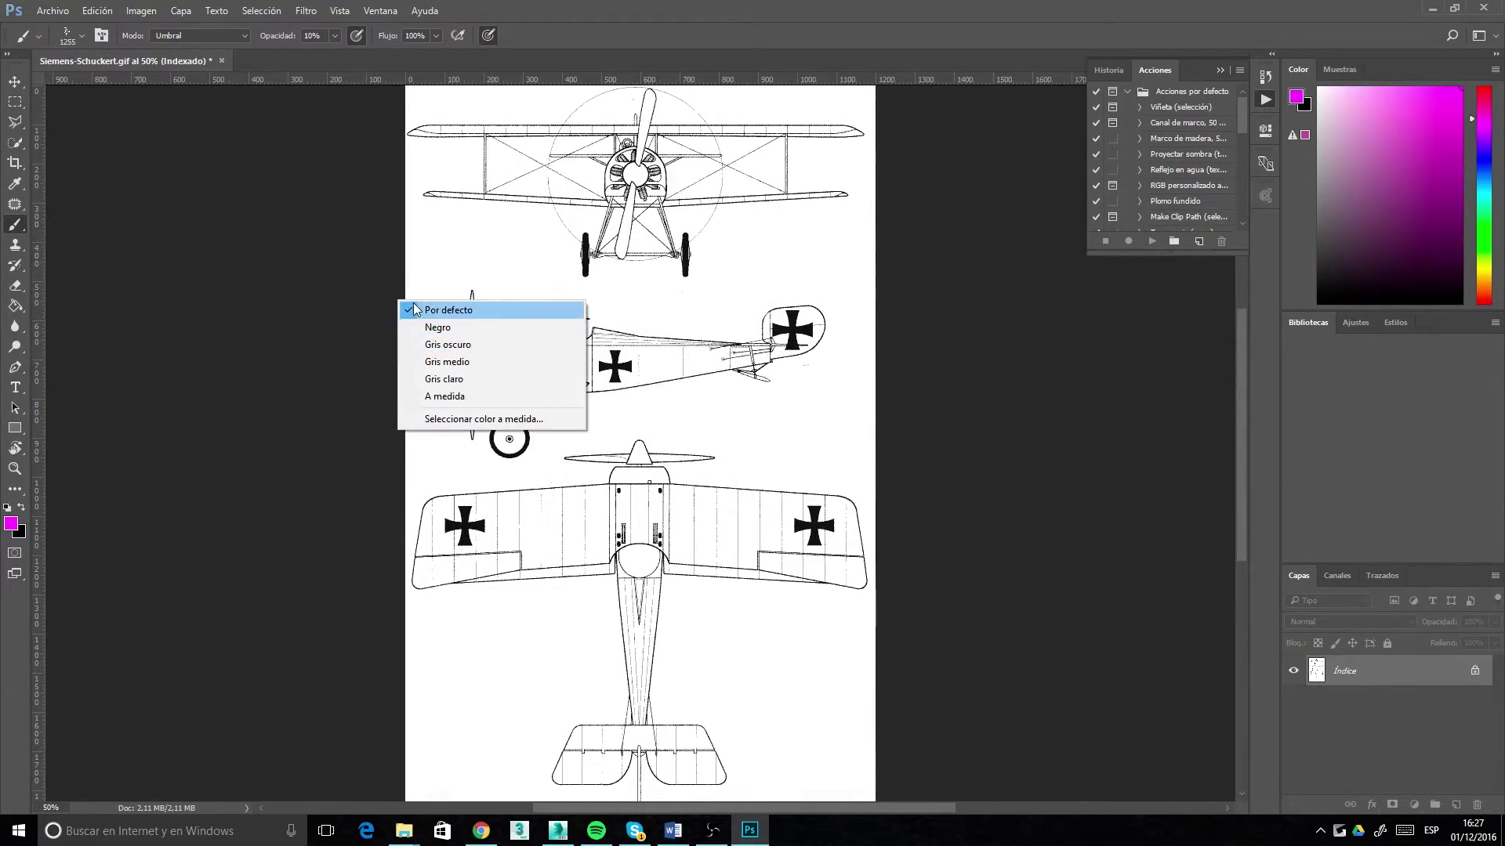
{"action": "right_click", "coordinate": [580, 200]}
{"action": "left_click_drag", "start_coordinate": [762, 375], "coordinate": [763, 353]}
{"action": "scroll", "coordinate": [764, 361], "scroll_direction": "up", "scroll_amount": 4}
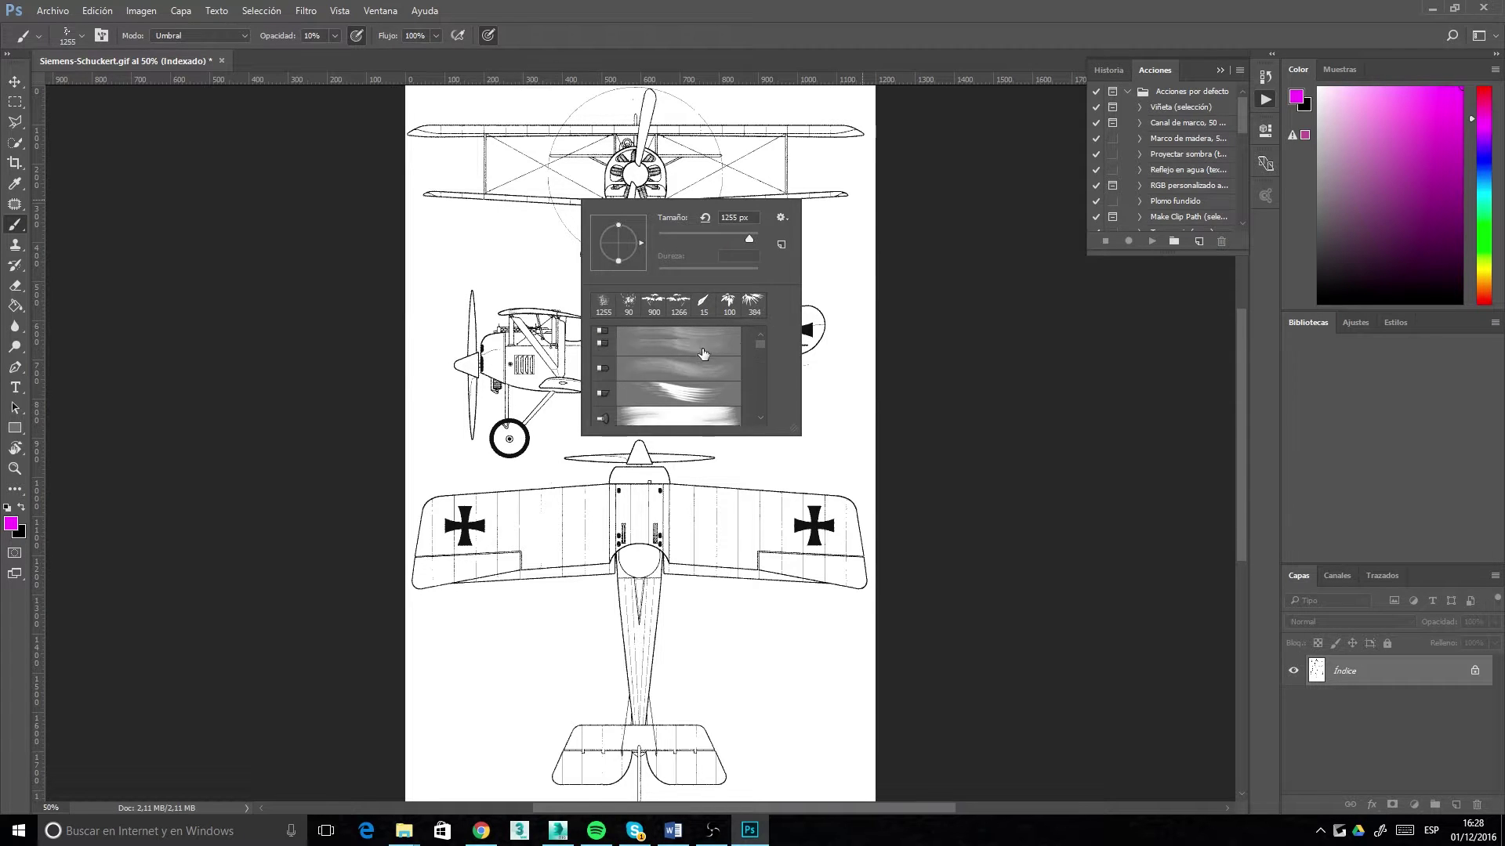
{"action": "left_click", "coordinate": [656, 362]}
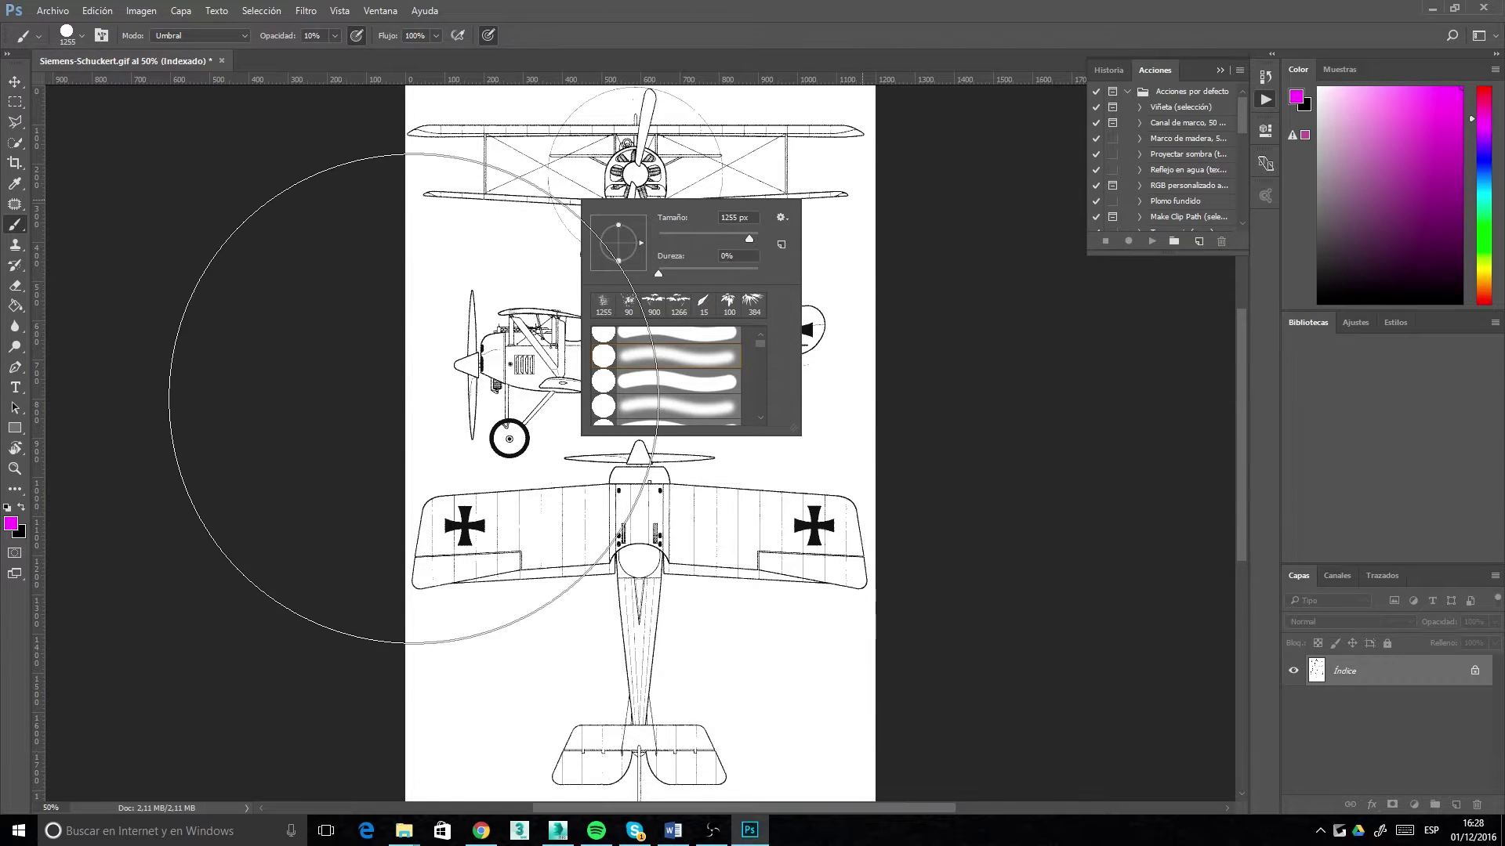
{"action": "right_click_drag", "start_coordinate": [423, 400], "coordinate": [214, 439], "text": "alt"}
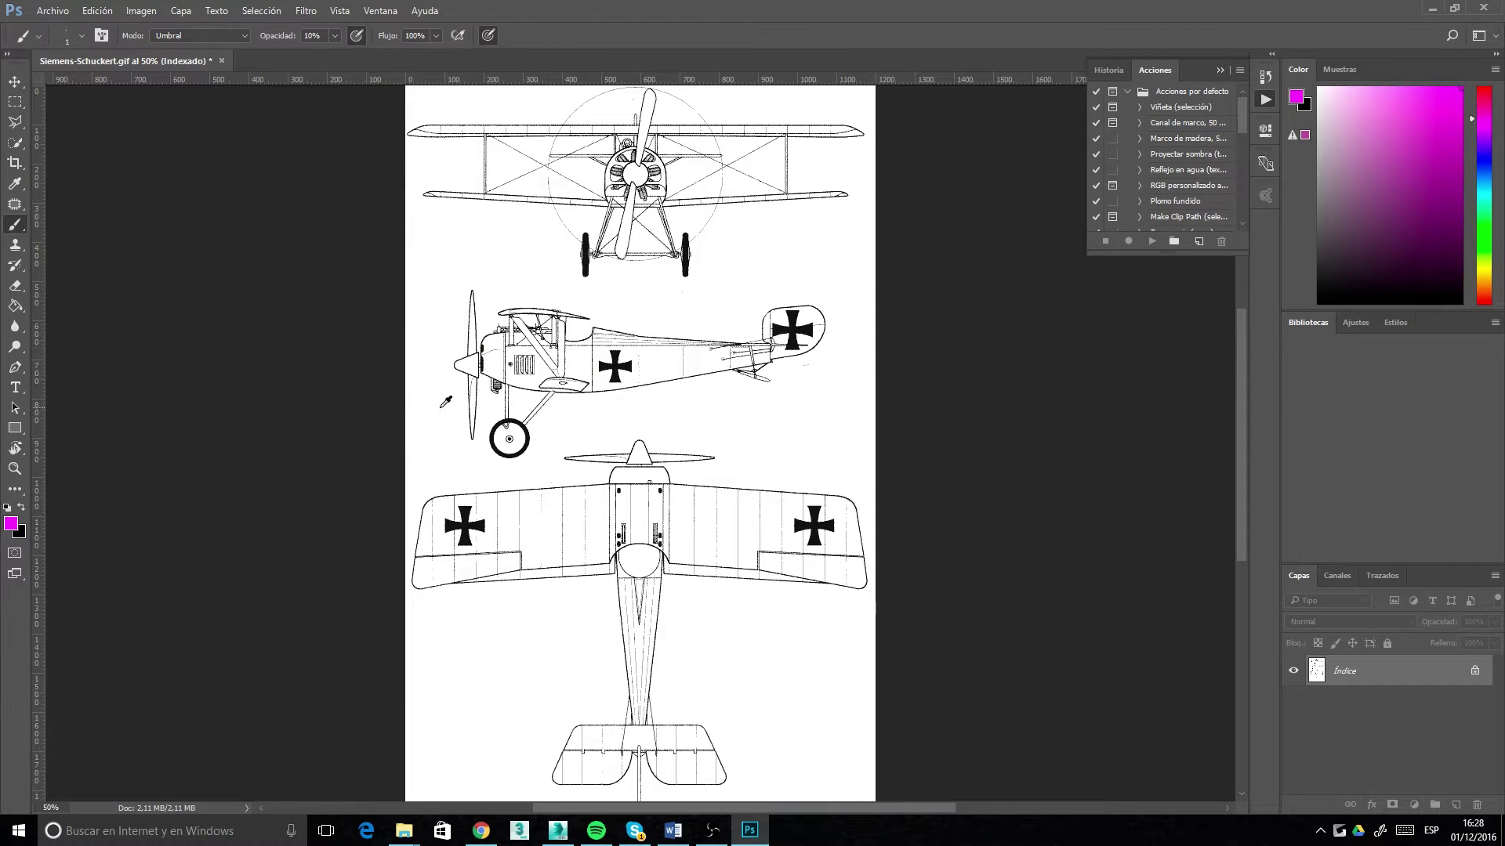
{"action": "mouse_move", "coordinate": [558, 386]}
{"action": "right_mouse_down", "text": "alt"}
{"action": "mouse_move", "coordinate": [600, 389]}
{"action": "mouse_move", "coordinate": [571, 389]}
{"action": "right_mouse_up", "text": "alt"}
{"action": "left_click", "coordinate": [15, 102]}
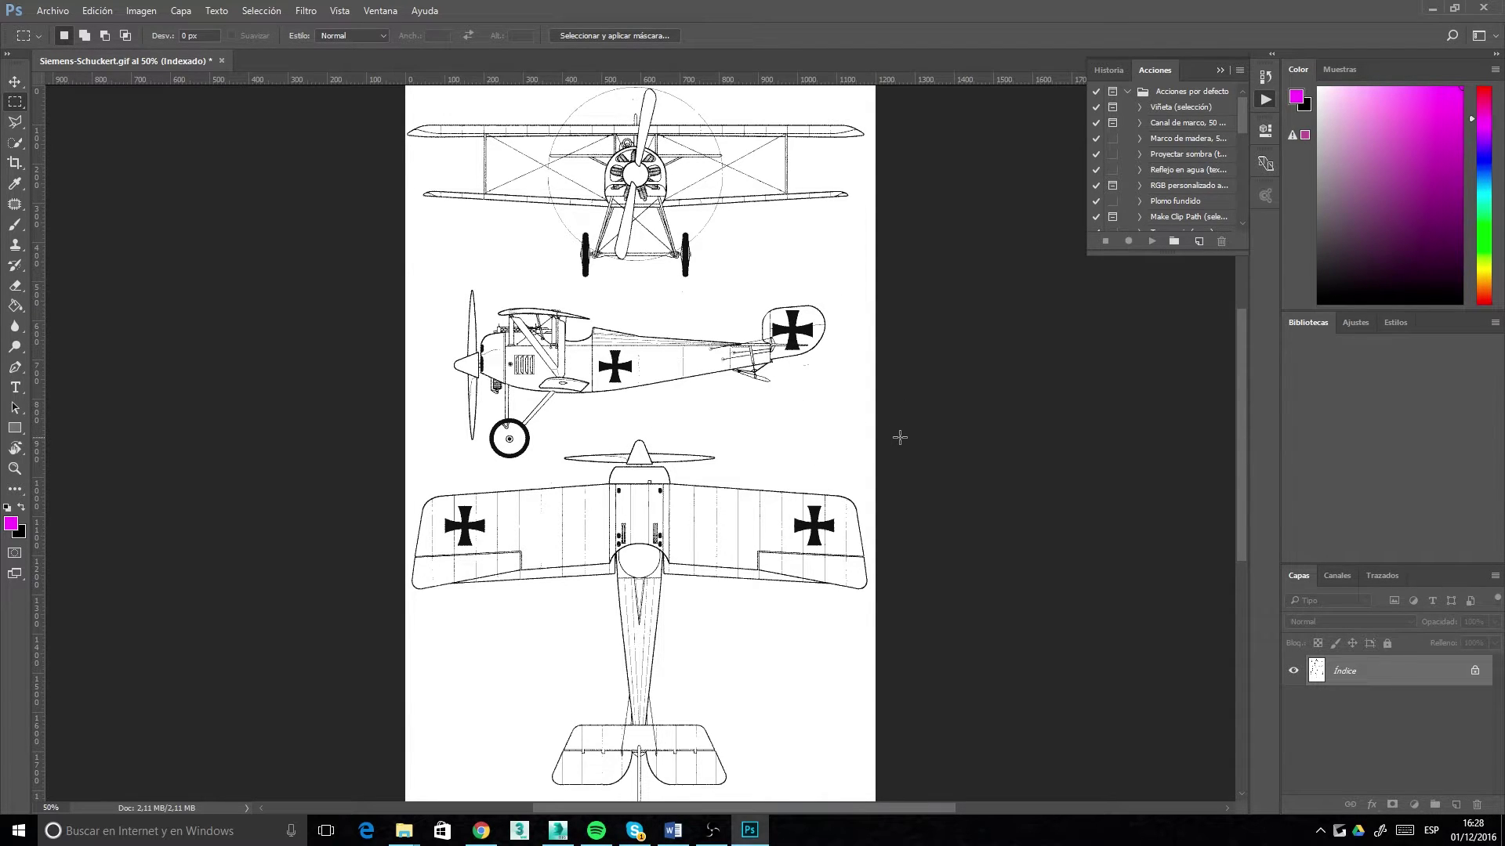
{"action": "left_click_drag", "start_coordinate": [907, 284], "coordinate": [379, 468]}
{"action": "mouse_move", "coordinate": [629, 329]}
{"action": "left_mouse_down"}
{"action": "mouse_move", "coordinate": [628, 517]}
{"action": "mouse_move", "coordinate": [615, 341]}
{"action": "left_mouse_up"}
{"action": "left_click", "coordinate": [653, 345]}
Step: Select the plane's top view with a rectangular marquee spanning the full image width and copy it
{"action": "left_click_drag", "start_coordinate": [903, 446], "coordinate": [534, 599]}
{"action": "left_click_drag", "start_coordinate": [1016, 427], "coordinate": [382, 660]}
{"action": "scroll", "coordinate": [342, 453], "scroll_direction": "up", "scroll_amount": 6}
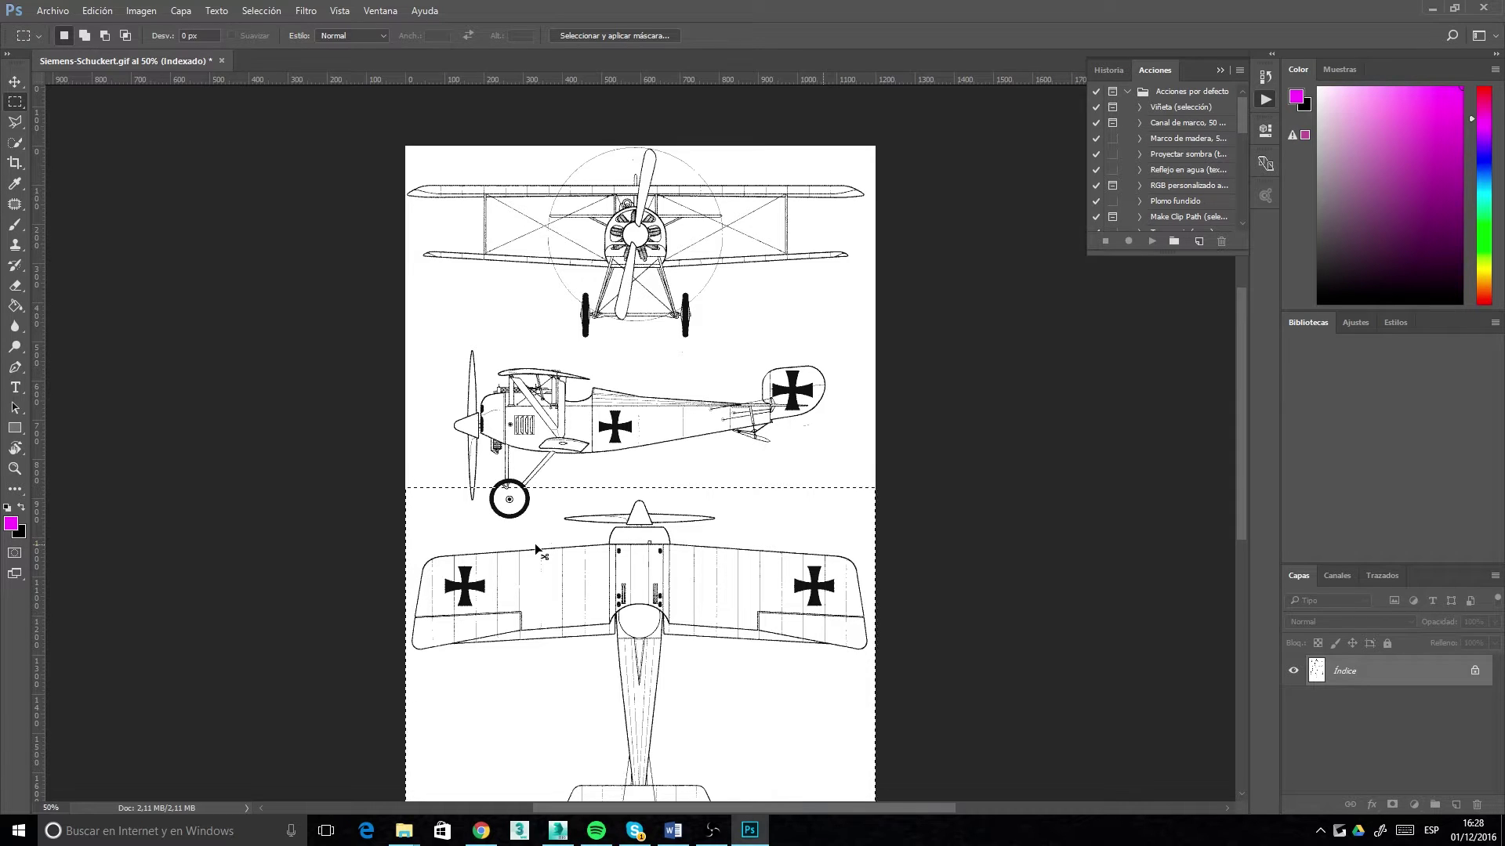
Step: Create a new clipboard-sized document of 1200 × 974 pixels at 72 pixels/inch, RGB 8-bit, with a white background
{"action": "key", "text": "ctrl+n"}
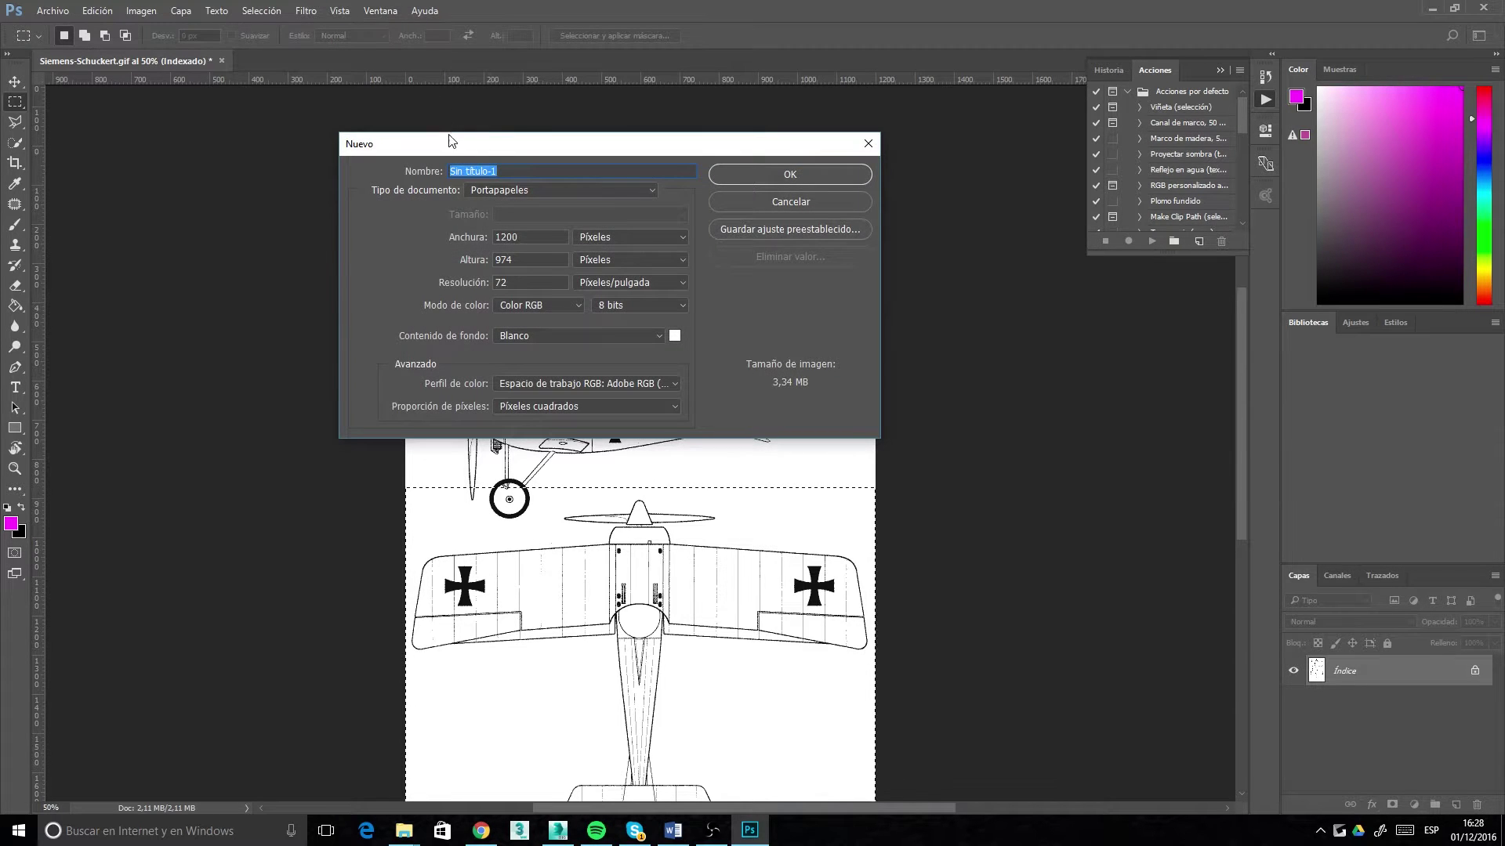
{"action": "left_click_drag", "start_coordinate": [360, 118], "coordinate": [409, 174]}
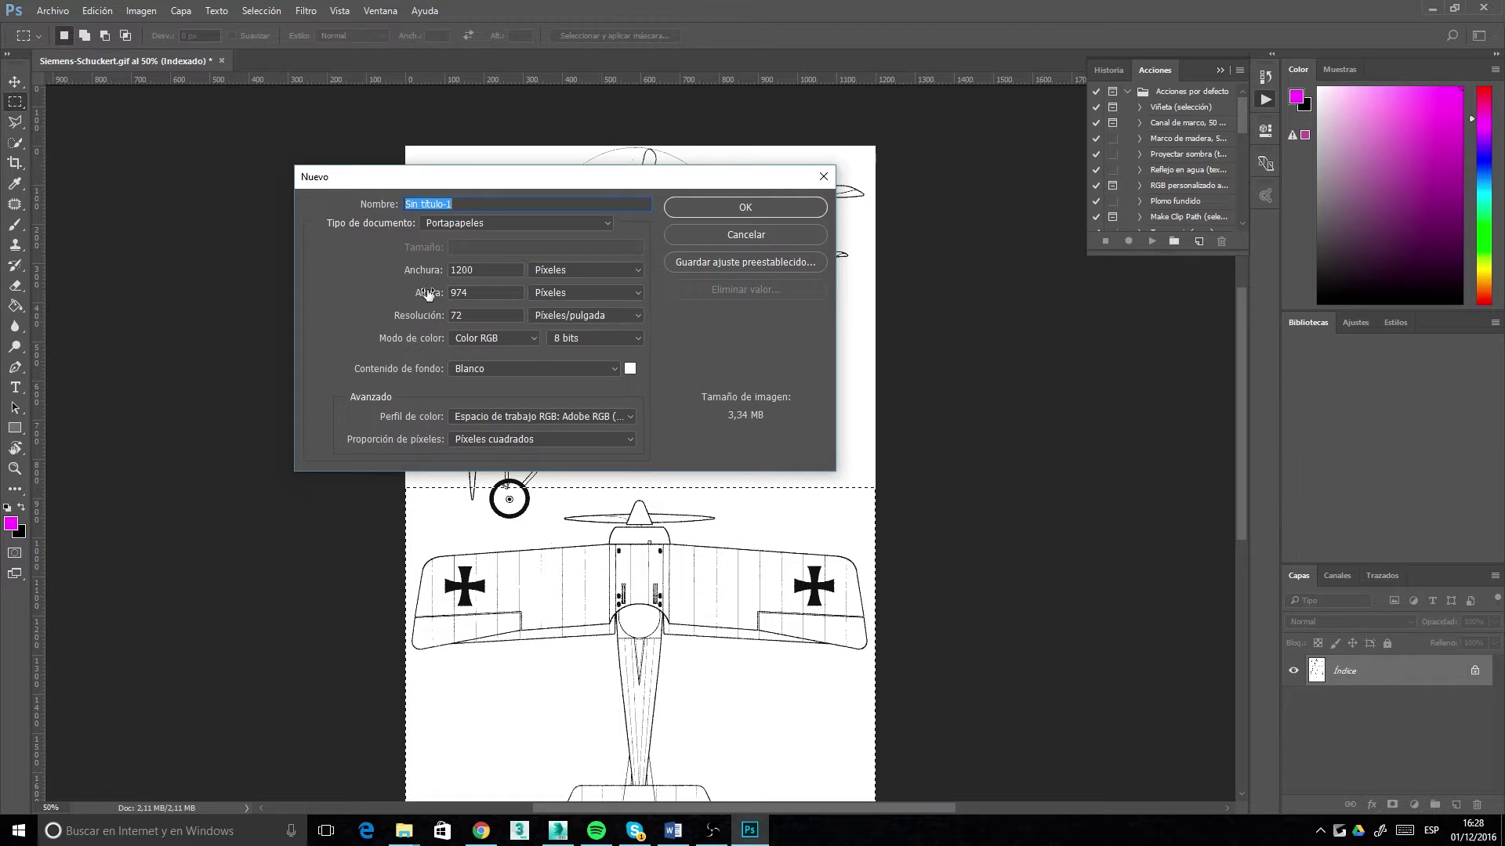
{"action": "left_click", "coordinate": [760, 210]}
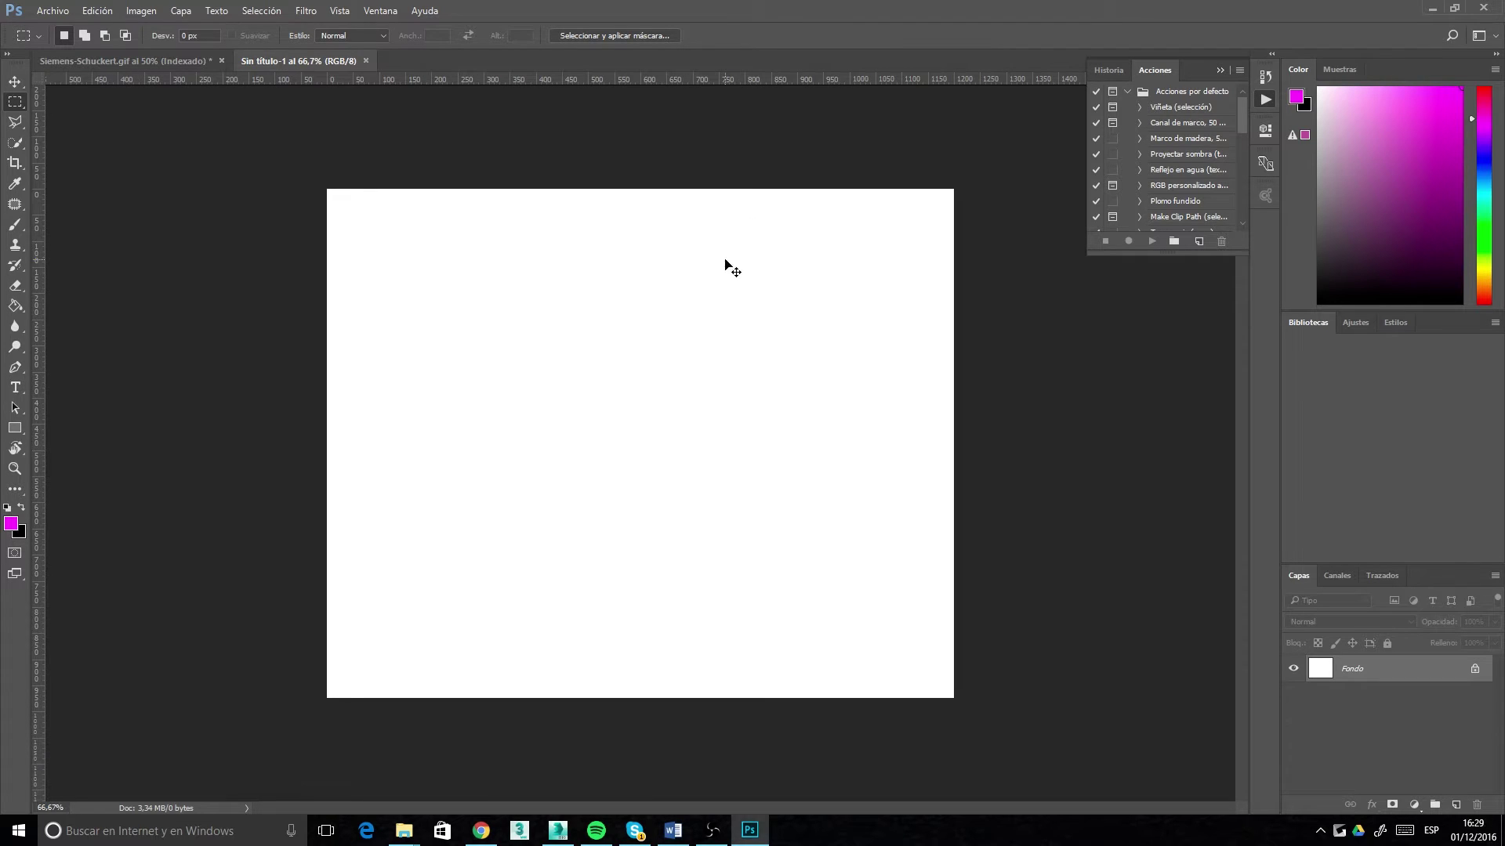
Step: Paste the copied top view into the new document and name its layer TOP
{"action": "key", "text": "ctrl+v"}
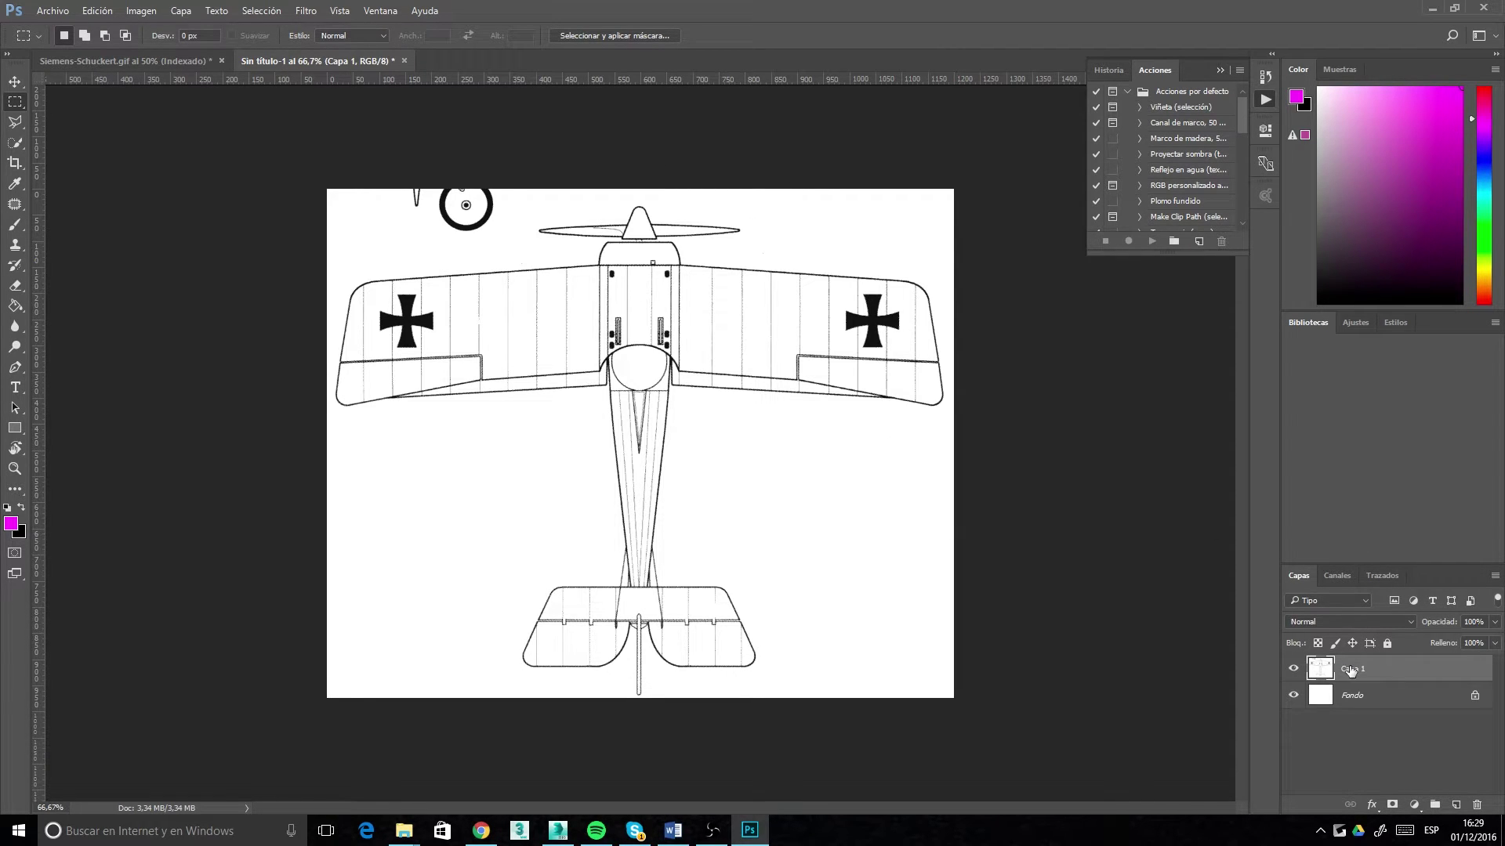
{"action": "double_click", "coordinate": [1351, 670]}
{"action": "type", "text": "TOP"}
{"action": "key", "text": "Return"}
Step: Shift the same selection onto the side view in Siemens-Schuckert.gif and copy it into the new document as a layer named LEFT
{"action": "left_click", "coordinate": [138, 61]}
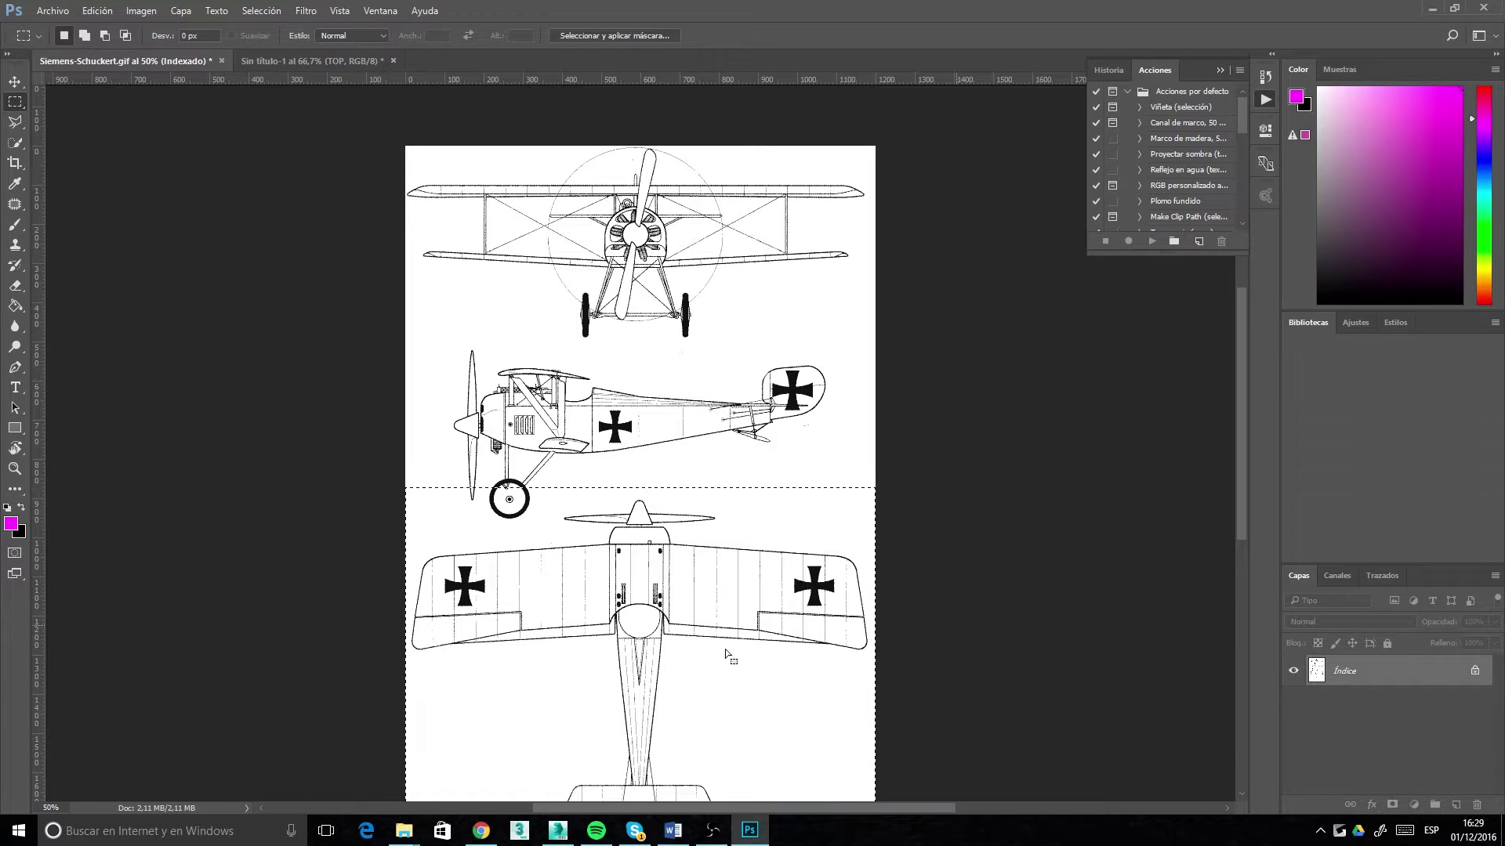
{"action": "left_click_drag", "start_coordinate": [667, 630], "coordinate": [649, 424]}
{"action": "left_click", "coordinate": [340, 60]}
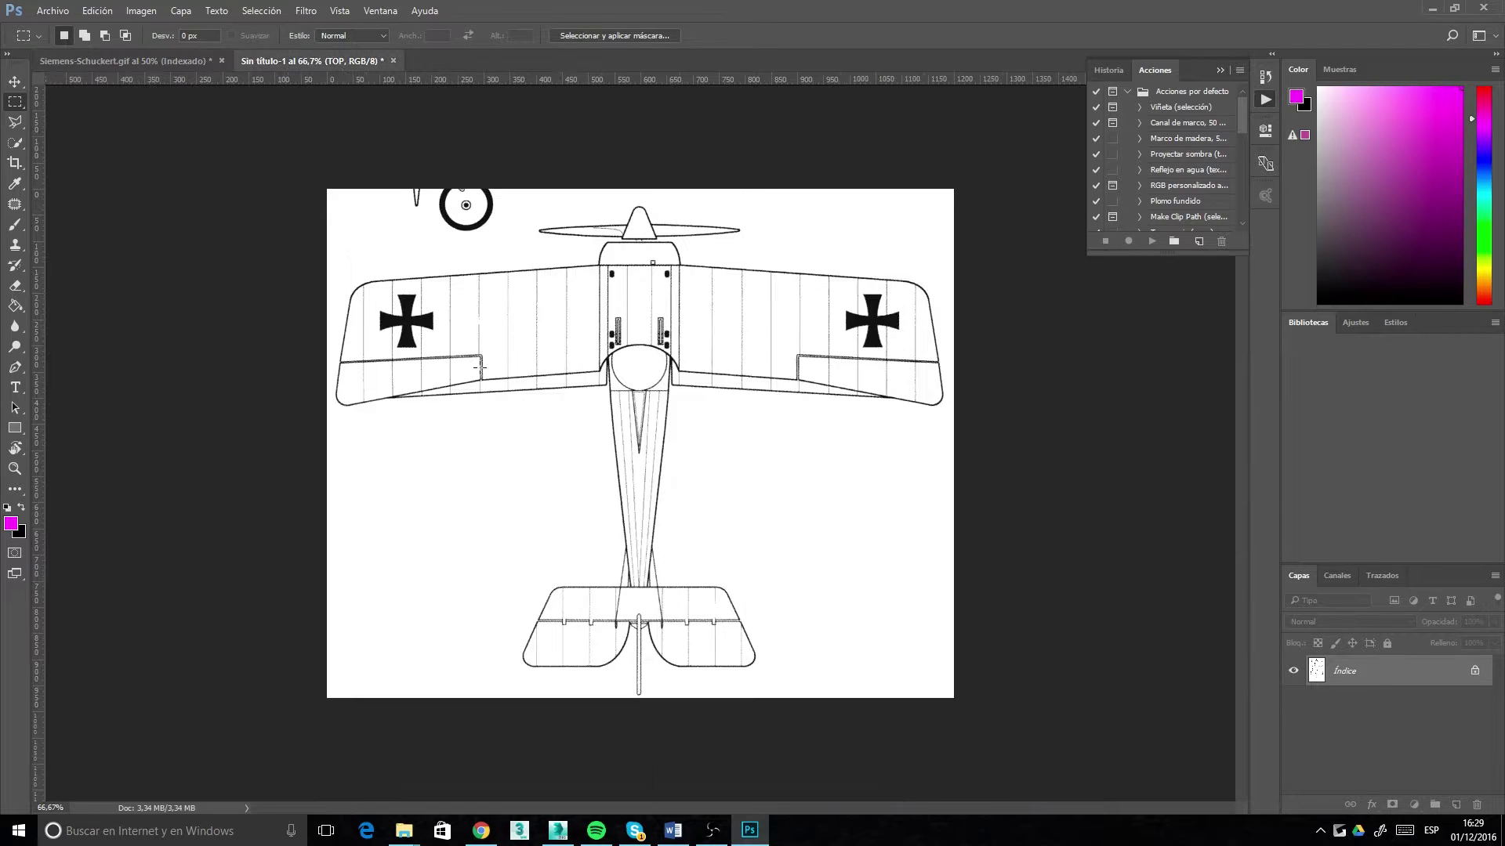
{"action": "key", "text": "ctrl+v"}
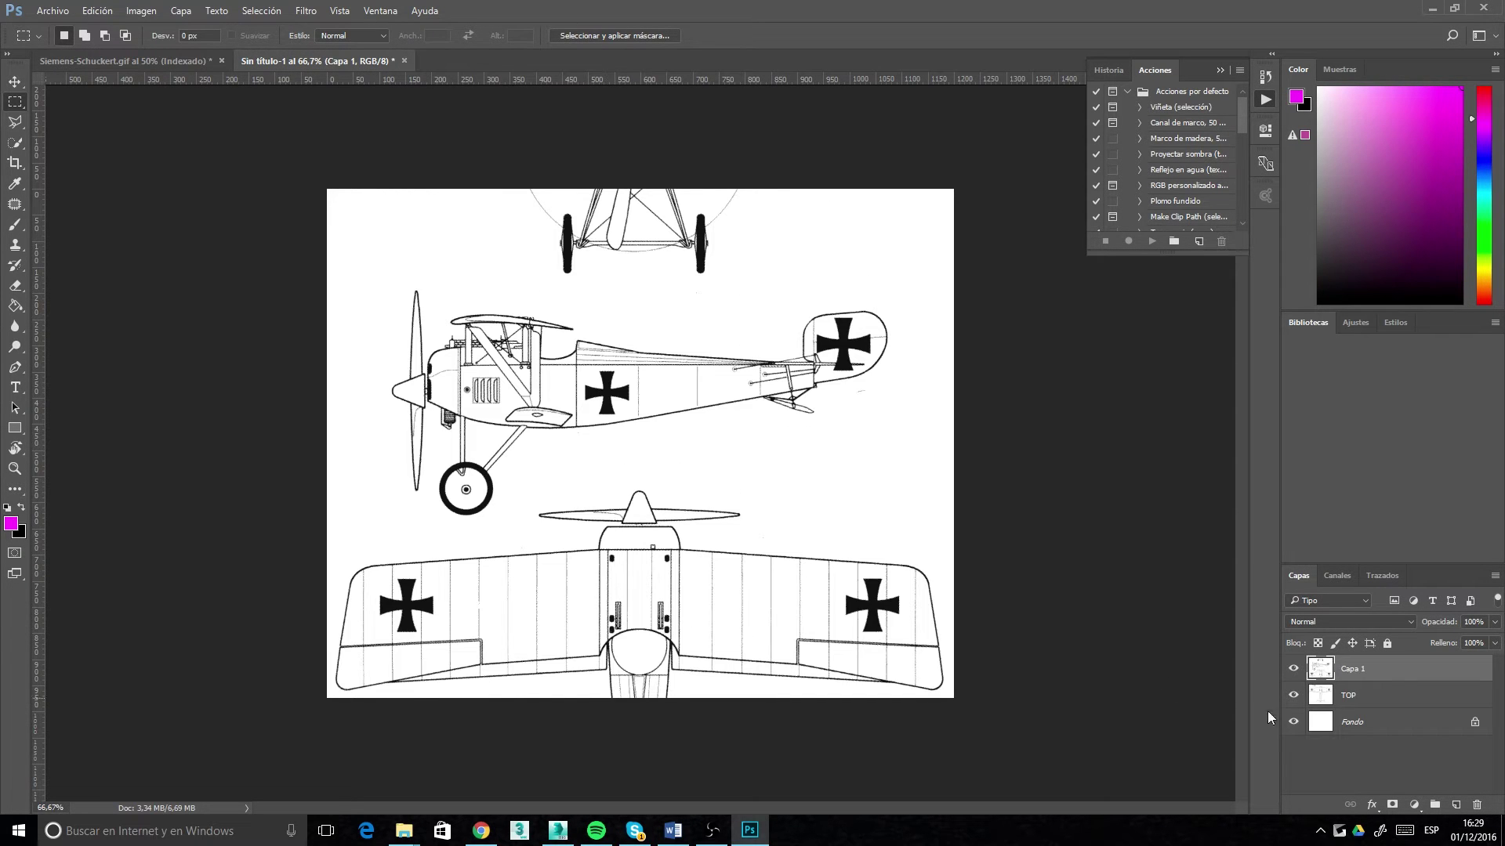
{"action": "double_click", "coordinate": [1349, 670]}
{"action": "type", "text": "LEFT"}
{"action": "key", "text": "Return"}
Step: Shift the selection up over the front view in Siemens-Schuckert.gif and copy it into the new document as a layer named FRONT
{"action": "left_click", "coordinate": [118, 60]}
{"action": "left_click_drag", "start_coordinate": [619, 438], "coordinate": [619, 247]}
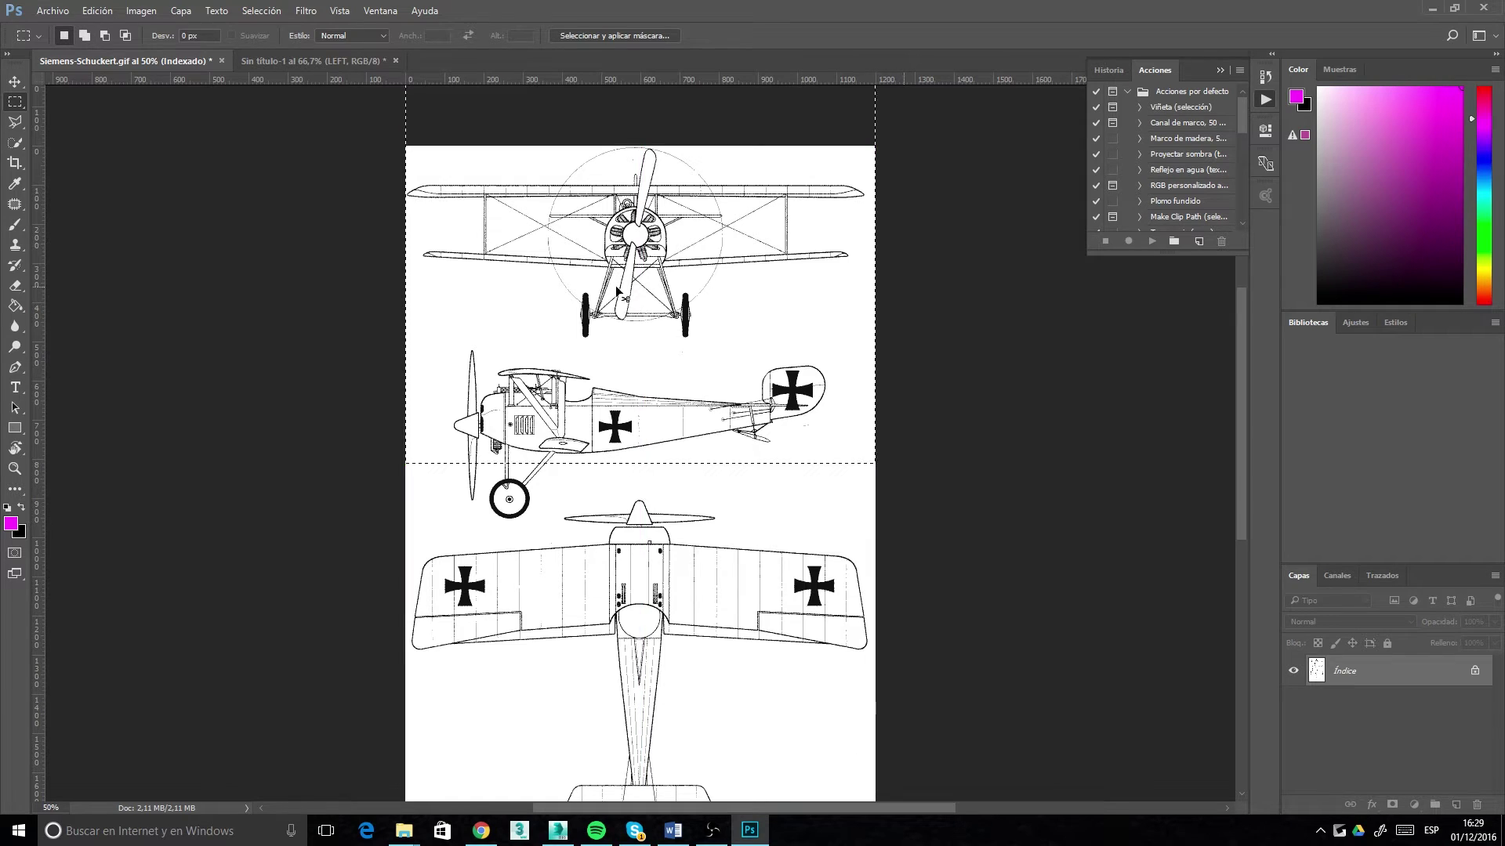
{"action": "key", "text": "ctrl+c"}
{"action": "left_click", "coordinate": [330, 62]}
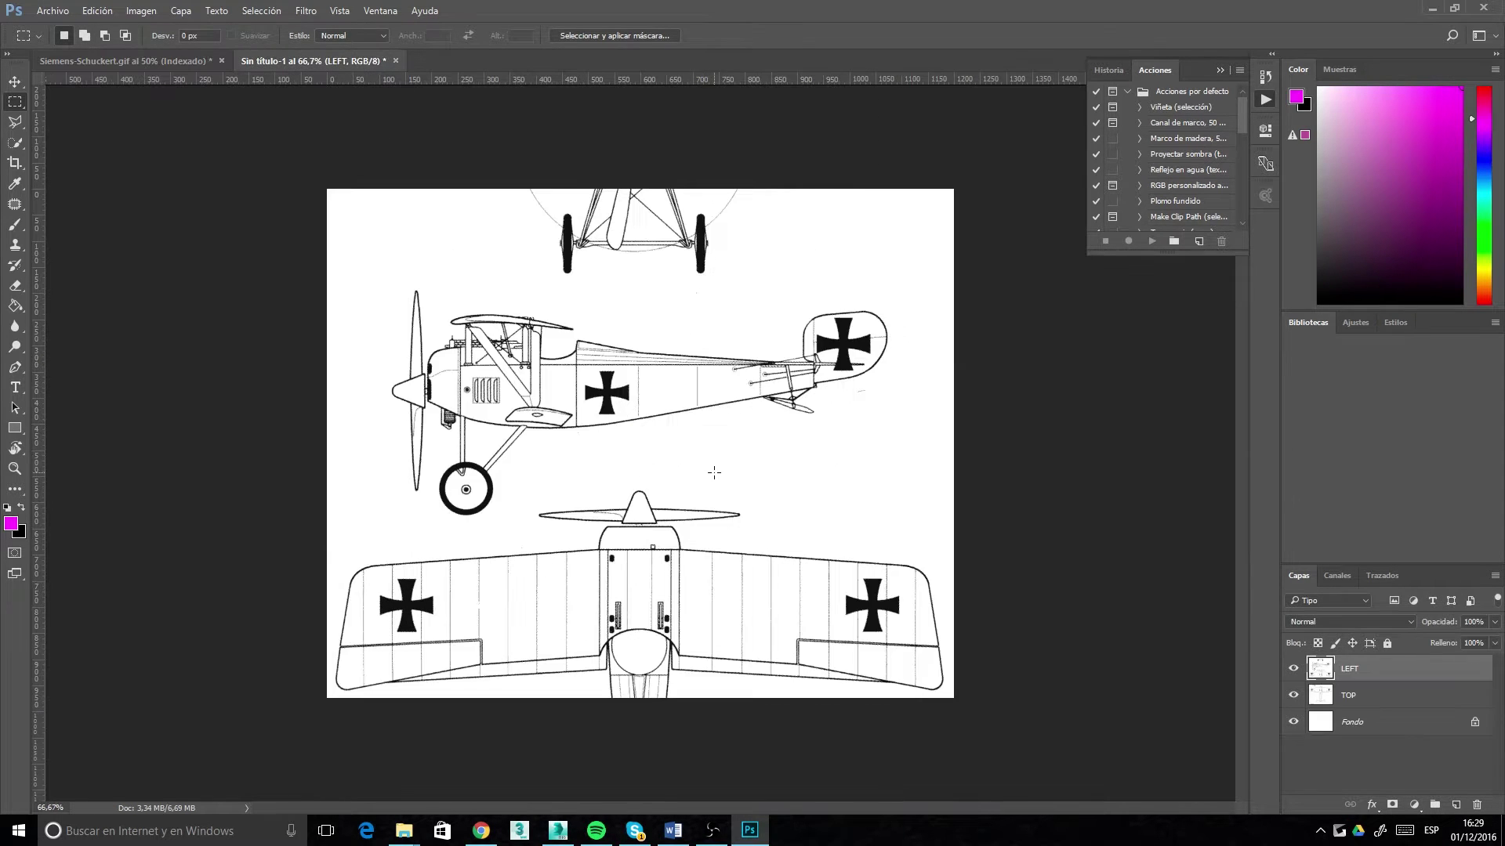
{"action": "key", "text": "ctrl+v"}
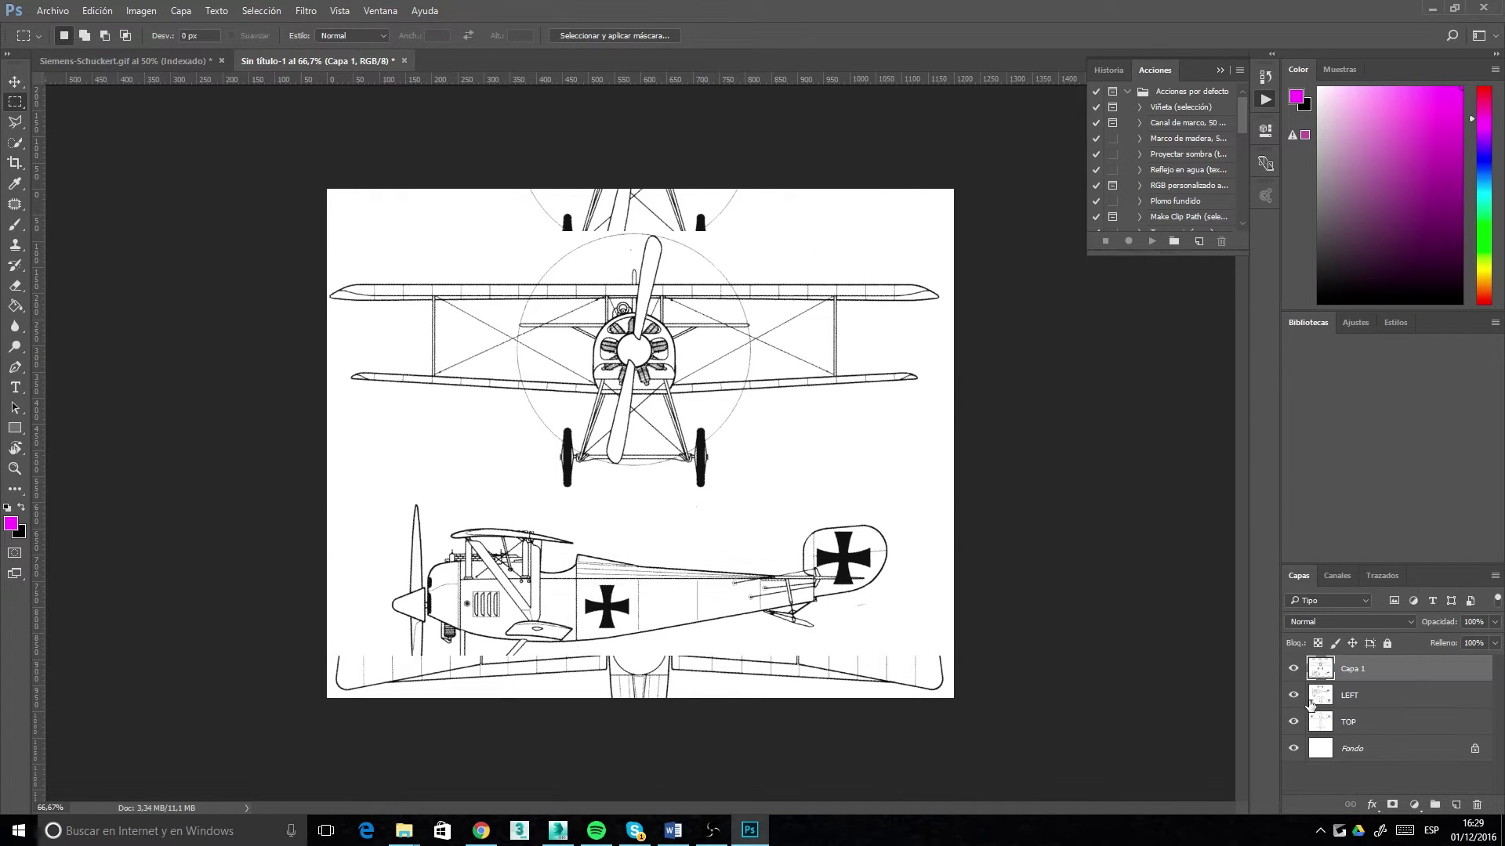
{"action": "double_click", "coordinate": [1361, 668]}
{"action": "type", "text": "FRONT"}
{"action": "key", "text": "Return"}
Step: Hide the FRONT and LEFT layers and erase the leftover wheel and propeller tip from the TOP layer
{"action": "left_click", "coordinate": [1294, 670]}
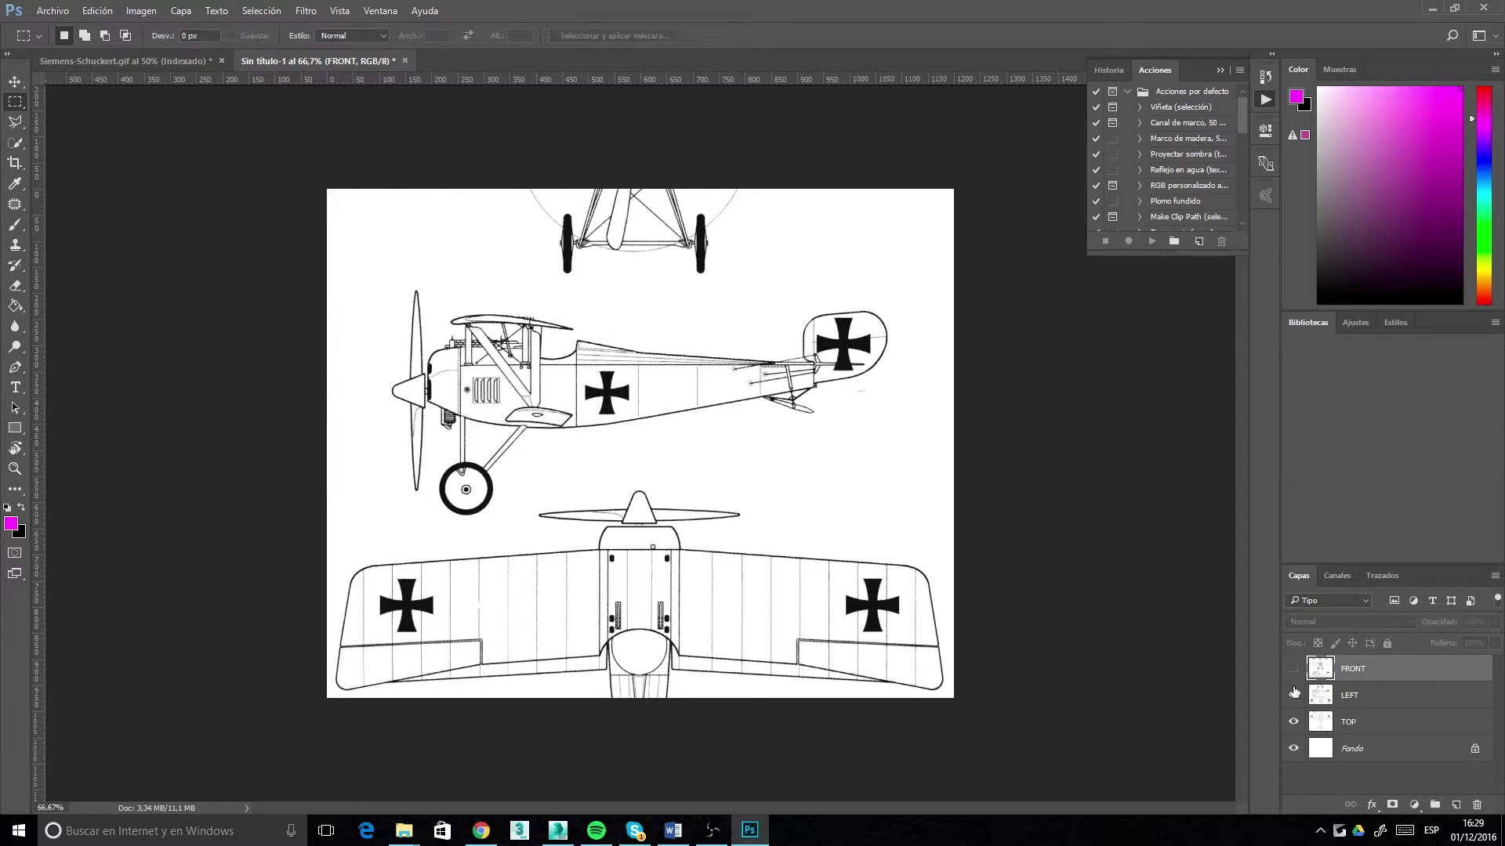
{"action": "left_click", "coordinate": [1294, 695]}
{"action": "left_click", "coordinate": [1339, 729]}
{"action": "key", "text": "e"}
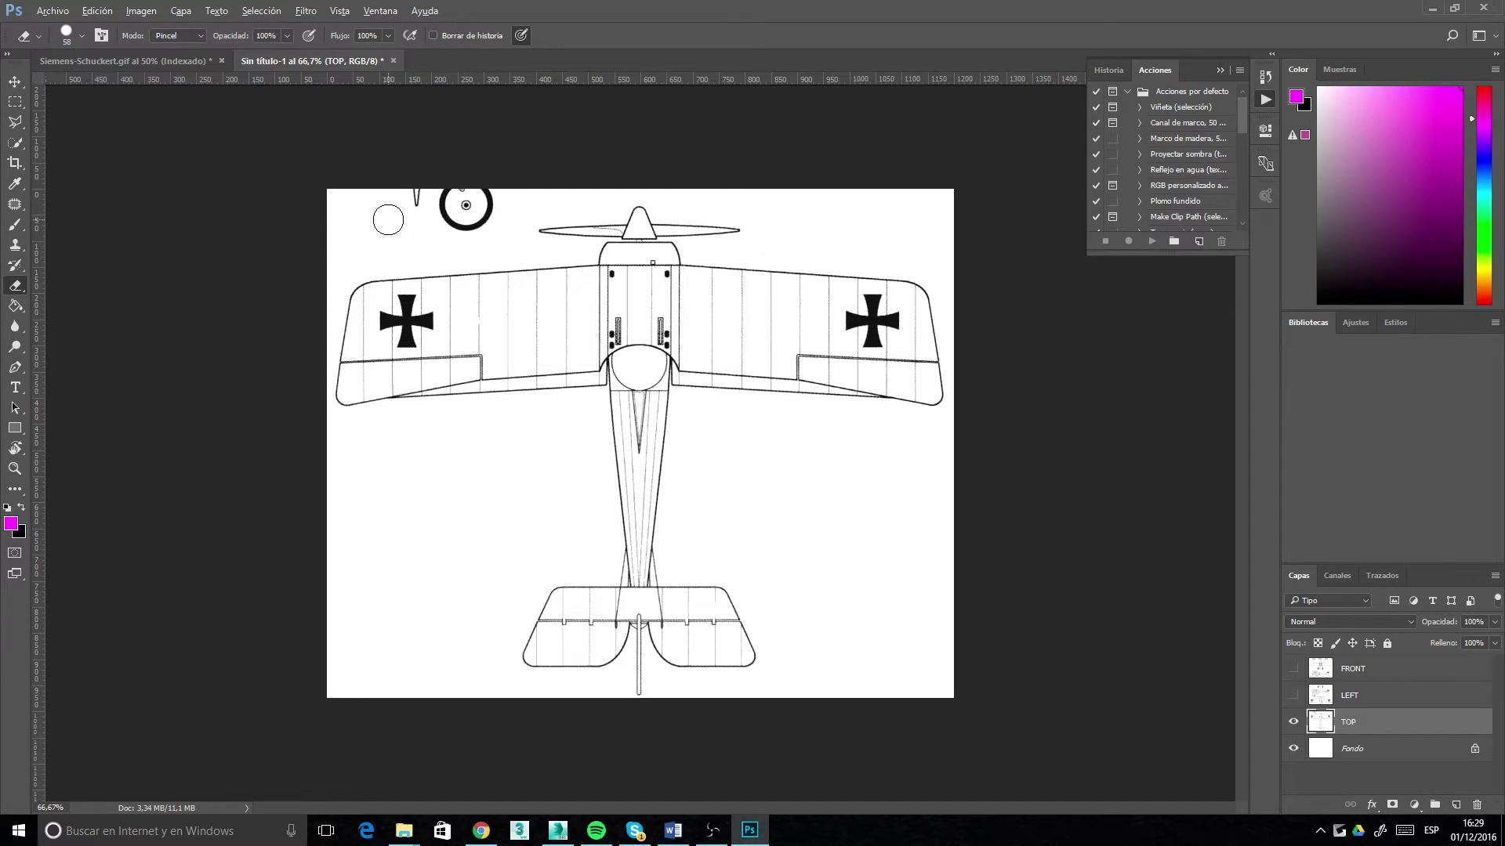
{"action": "right_click_drag", "start_coordinate": [389, 210], "coordinate": [399, 196], "text": "alt"}
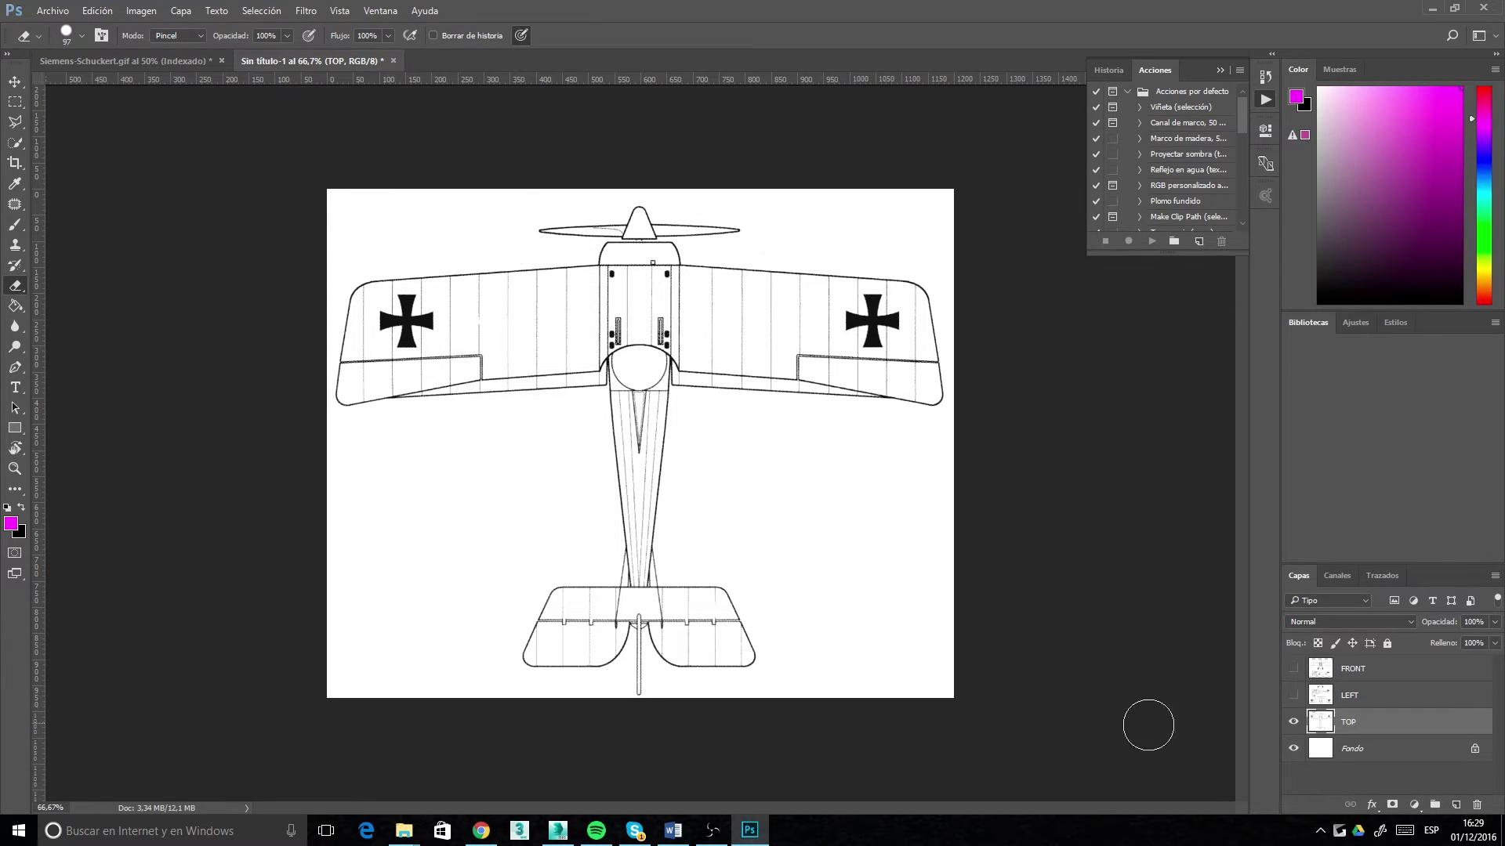
Step: Show LEFT instead of TOP and erase the front-view and top-view remnants around the side view, enlarging the eraser as needed
{"action": "left_click", "coordinate": [1293, 713]}
{"action": "left_click", "coordinate": [1293, 696]}
{"action": "left_click", "coordinate": [1350, 695]}
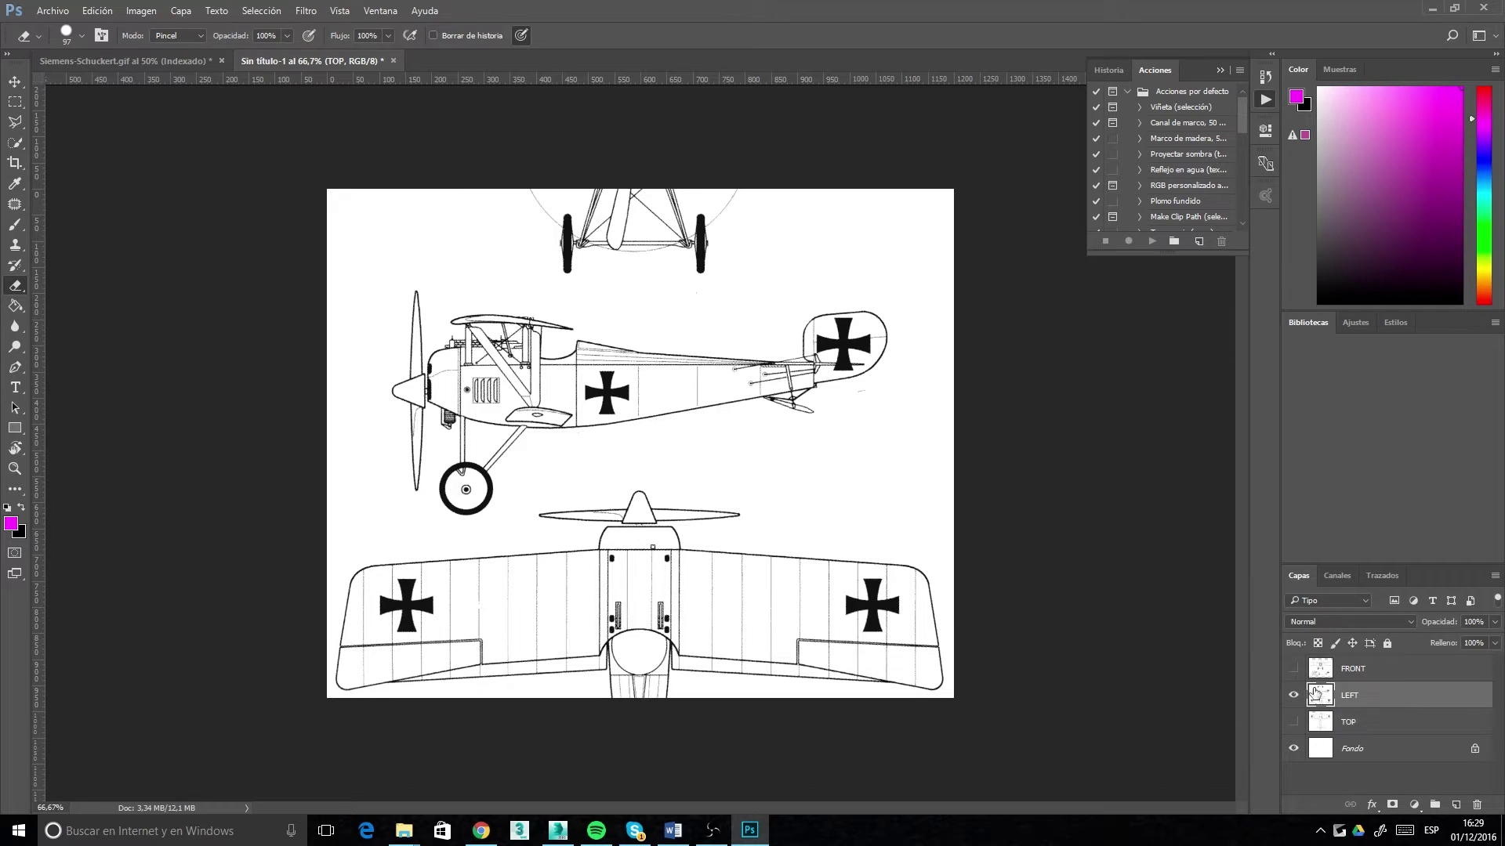
{"action": "mouse_move", "coordinate": [567, 251]}
{"action": "left_mouse_down"}
{"action": "mouse_move", "coordinate": [537, 225]}
{"action": "mouse_move", "coordinate": [713, 193]}
{"action": "mouse_move", "coordinate": [714, 255]}
{"action": "mouse_move", "coordinate": [669, 282]}
{"action": "left_mouse_up"}
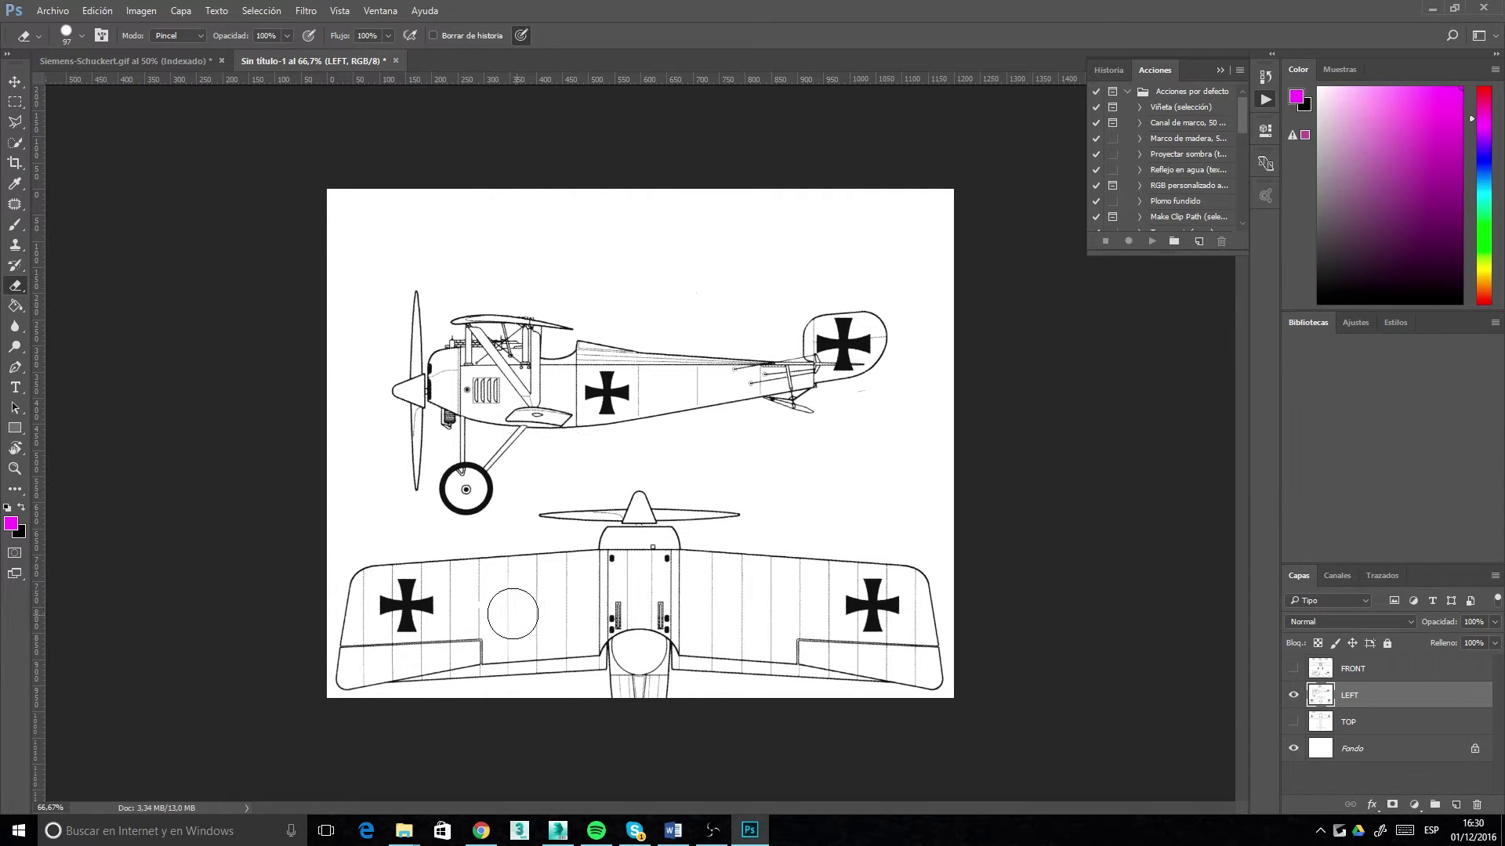
{"action": "right_click_drag", "start_coordinate": [510, 604], "coordinate": [549, 608], "text": "alt"}
{"action": "mouse_move", "coordinate": [548, 608]}
{"action": "left_mouse_down"}
{"action": "mouse_move", "coordinate": [886, 648]}
{"action": "mouse_move", "coordinate": [655, 548]}
{"action": "mouse_move", "coordinate": [504, 598]}
{"action": "mouse_move", "coordinate": [248, 628]}
{"action": "left_mouse_up"}
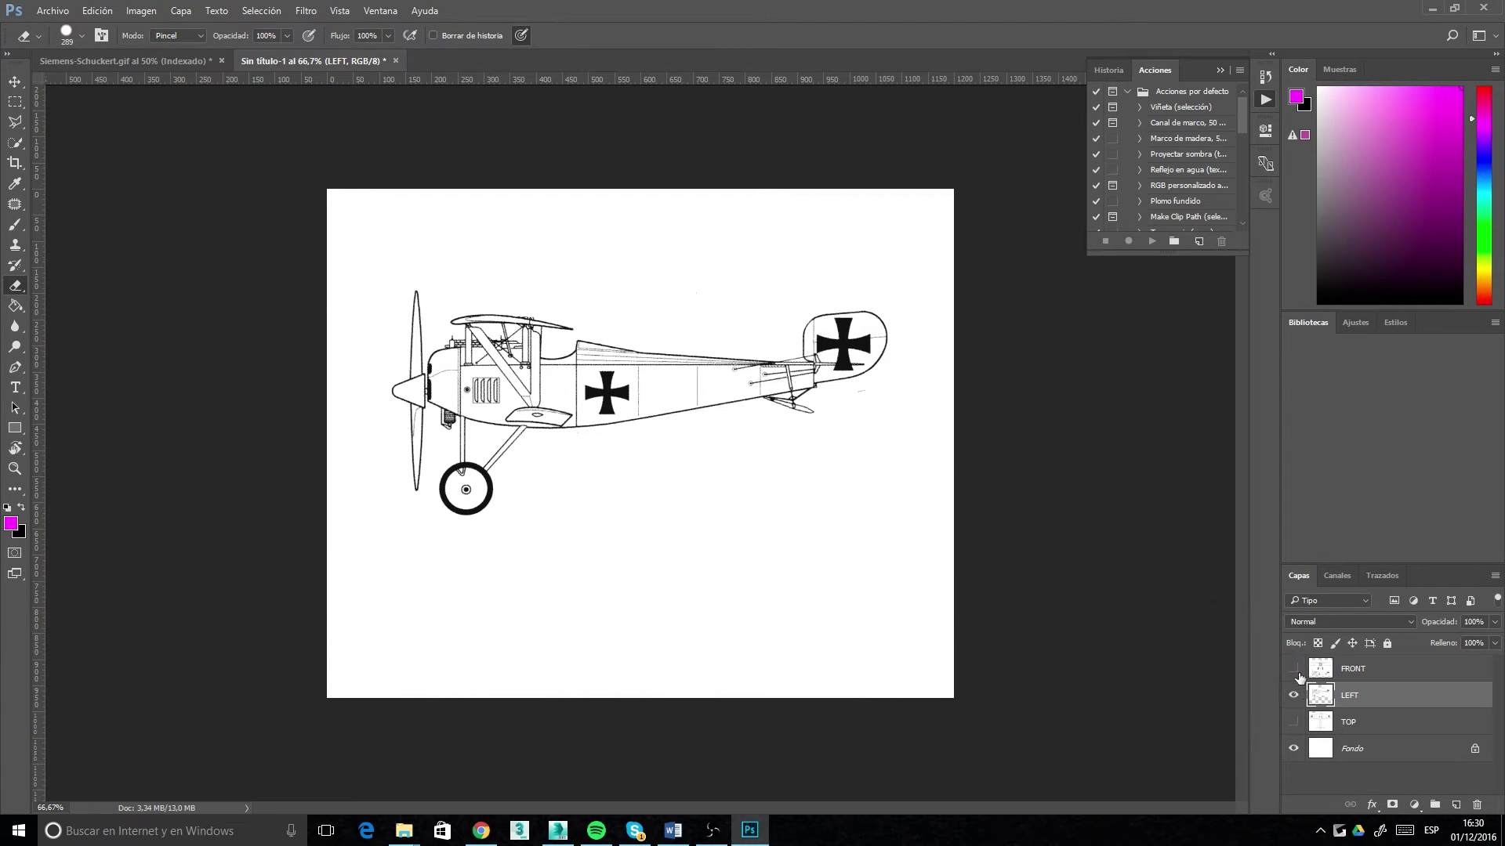
Step: Show FRONT instead of LEFT and erase the side-view remnants below the front view
{"action": "left_click", "coordinate": [1293, 669]}
{"action": "left_click", "coordinate": [1293, 695]}
{"action": "left_click", "coordinate": [1353, 671]}
{"action": "mouse_move", "coordinate": [427, 596]}
{"action": "left_mouse_down"}
{"action": "mouse_move", "coordinate": [933, 580]}
{"action": "mouse_move", "coordinate": [631, 610]}
{"action": "mouse_move", "coordinate": [405, 544]}
{"action": "mouse_move", "coordinate": [1207, 688]}
{"action": "mouse_move", "coordinate": [704, 547]}
{"action": "mouse_move", "coordinate": [678, 563]}
{"action": "left_mouse_up"}
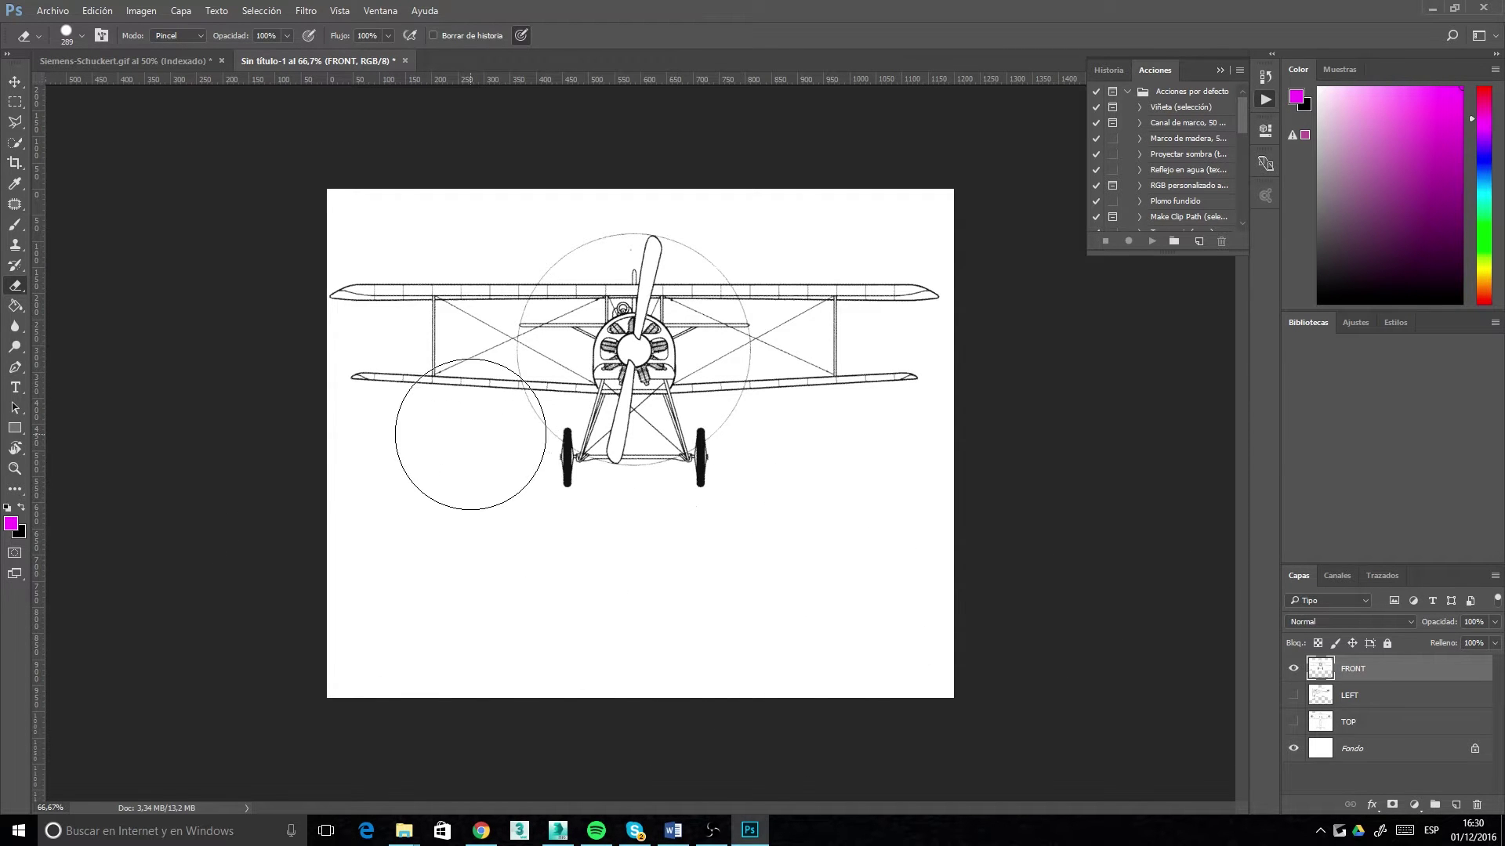
Step: Show the LEFT layer together with FRONT, keep TOP hidden, and lower the FRONT layer's opacity to 54%
{"action": "key", "text": "v"}
{"action": "left_click", "coordinate": [1294, 721]}
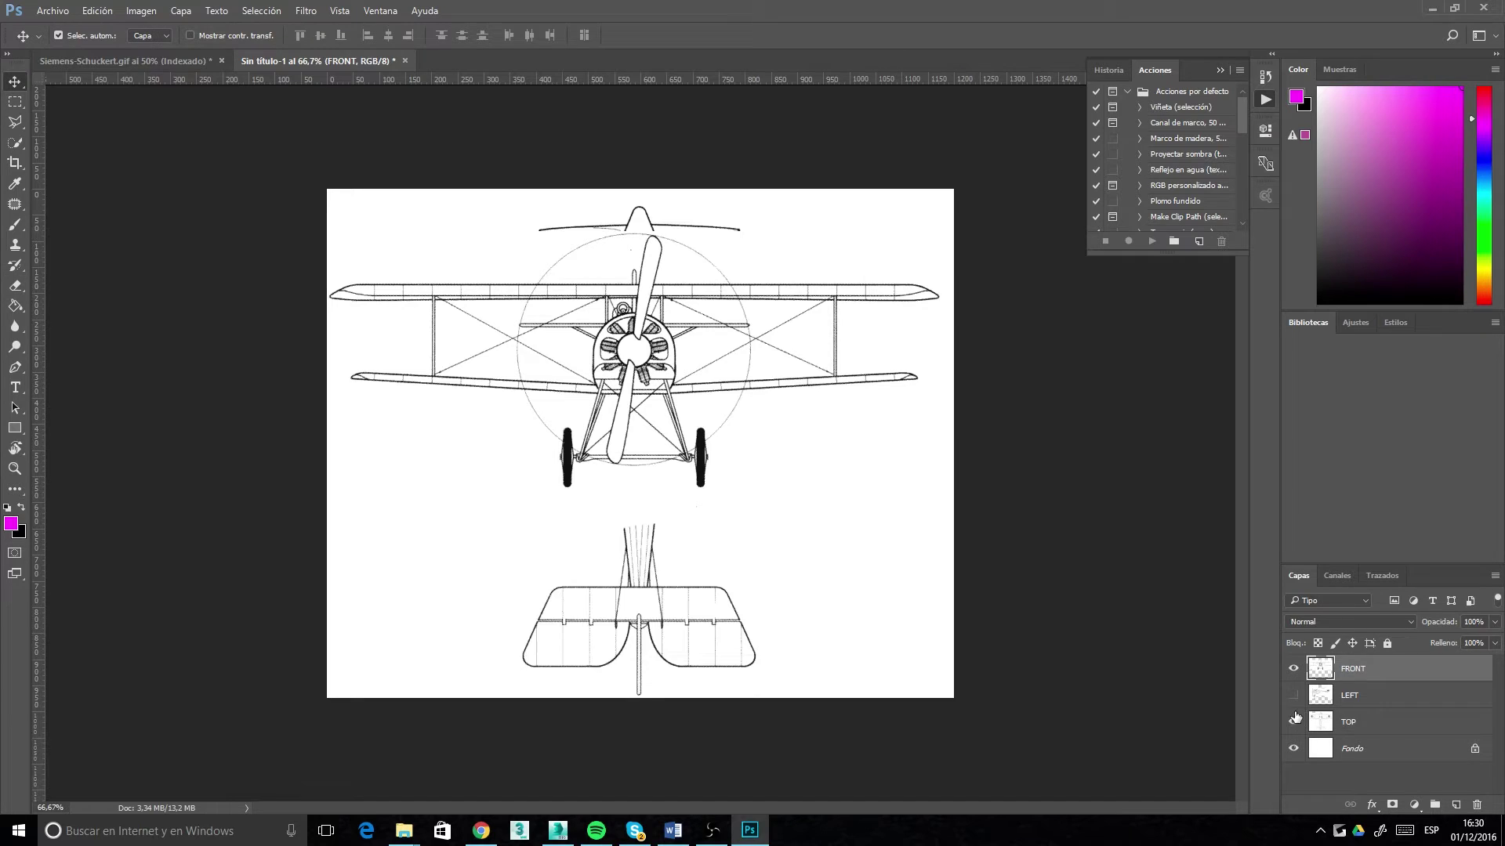
{"action": "left_click", "coordinate": [1293, 718]}
{"action": "left_click", "coordinate": [1294, 696]}
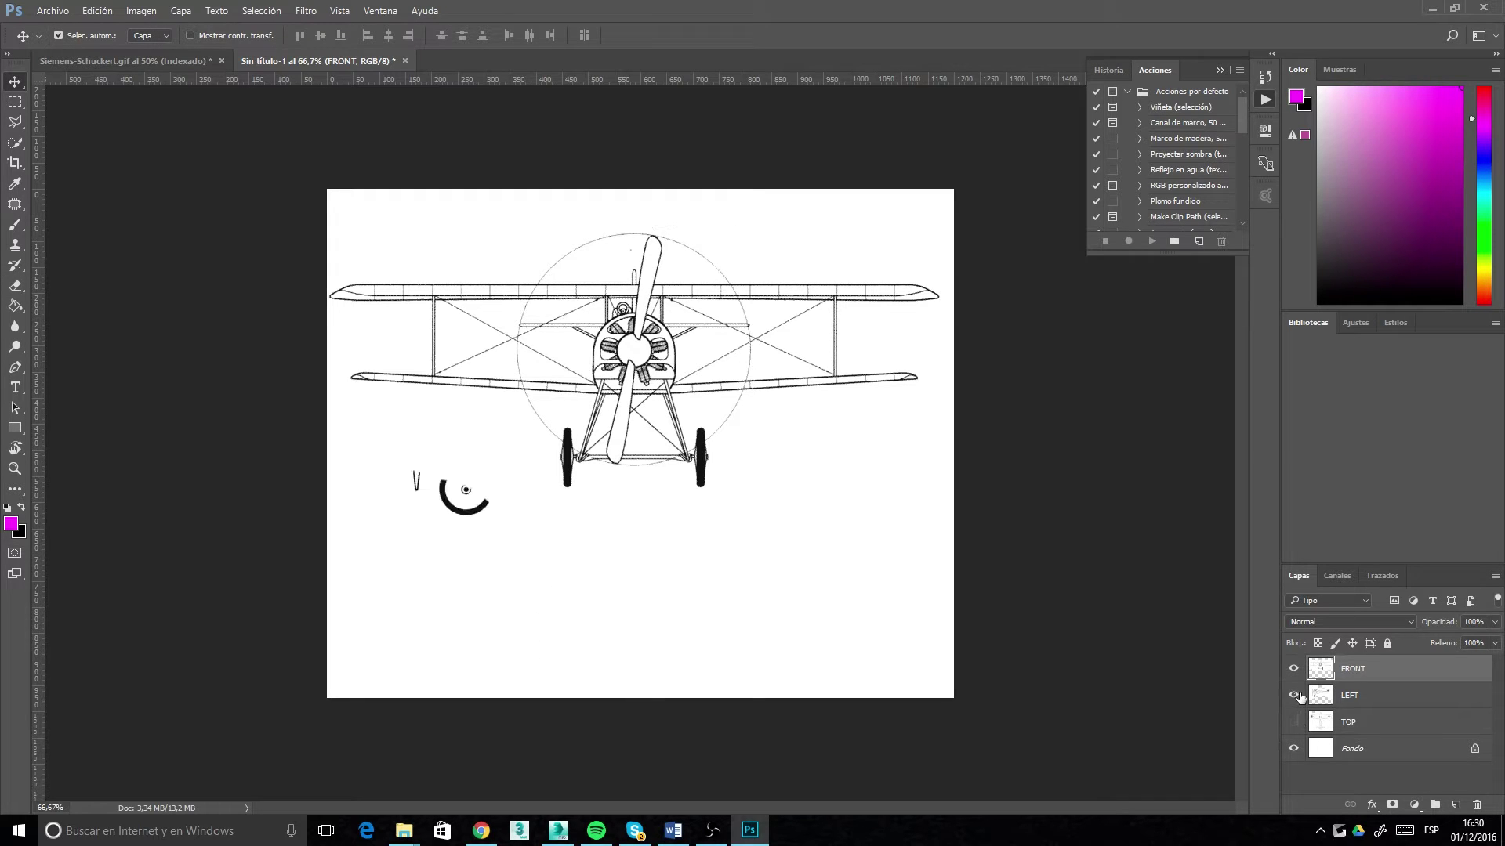
{"action": "left_click", "coordinate": [1294, 668]}
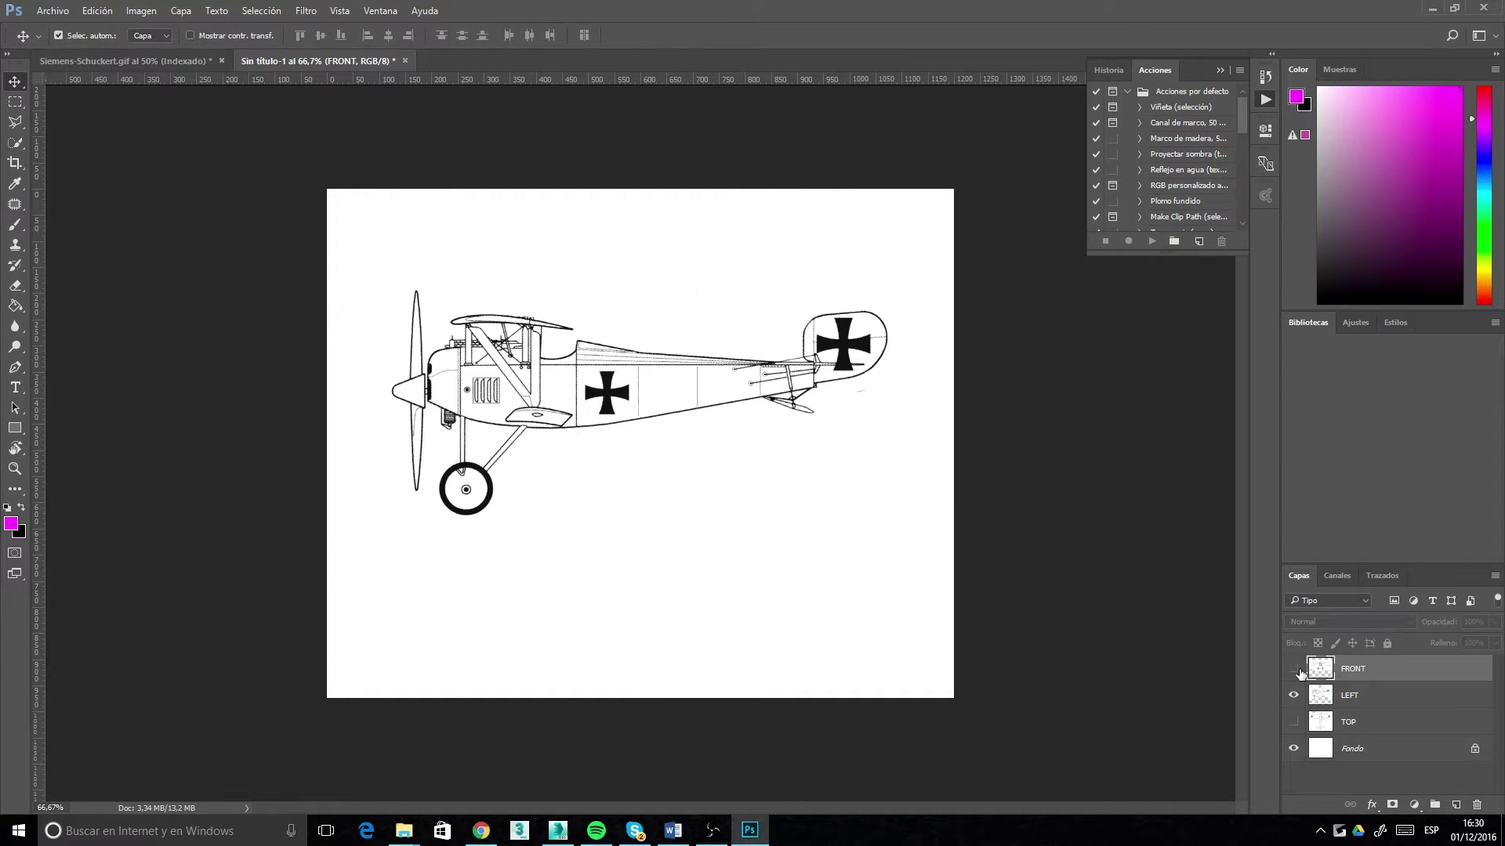
{"action": "left_click", "coordinate": [1294, 669]}
{"action": "left_click", "coordinate": [1293, 668]}
{"action": "left_click", "coordinate": [1294, 669]}
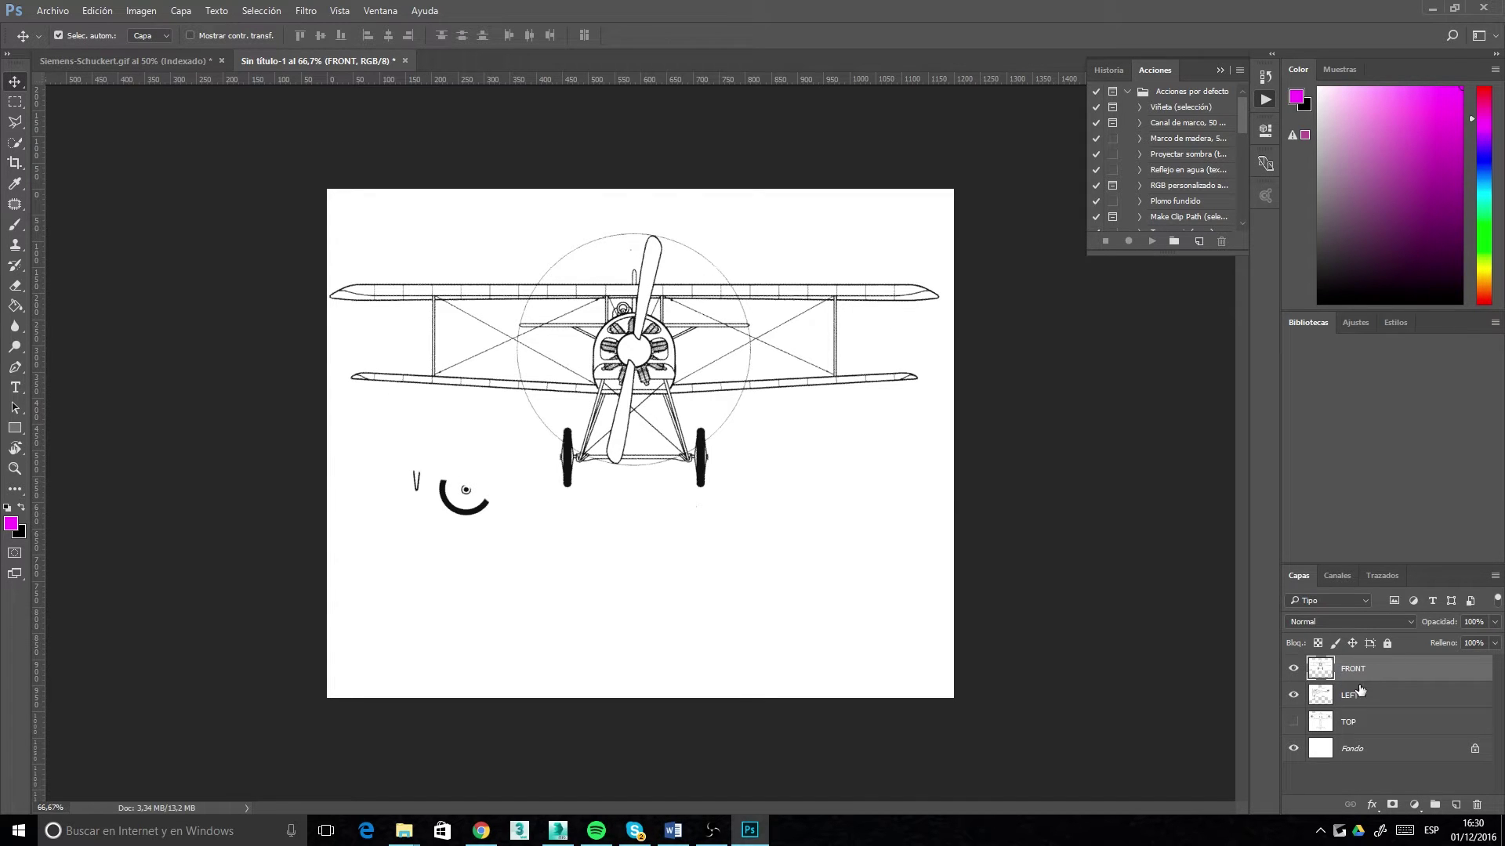
{"action": "left_click", "coordinate": [1493, 622]}
{"action": "left_click_drag", "start_coordinate": [1464, 642], "coordinate": [1448, 642]}
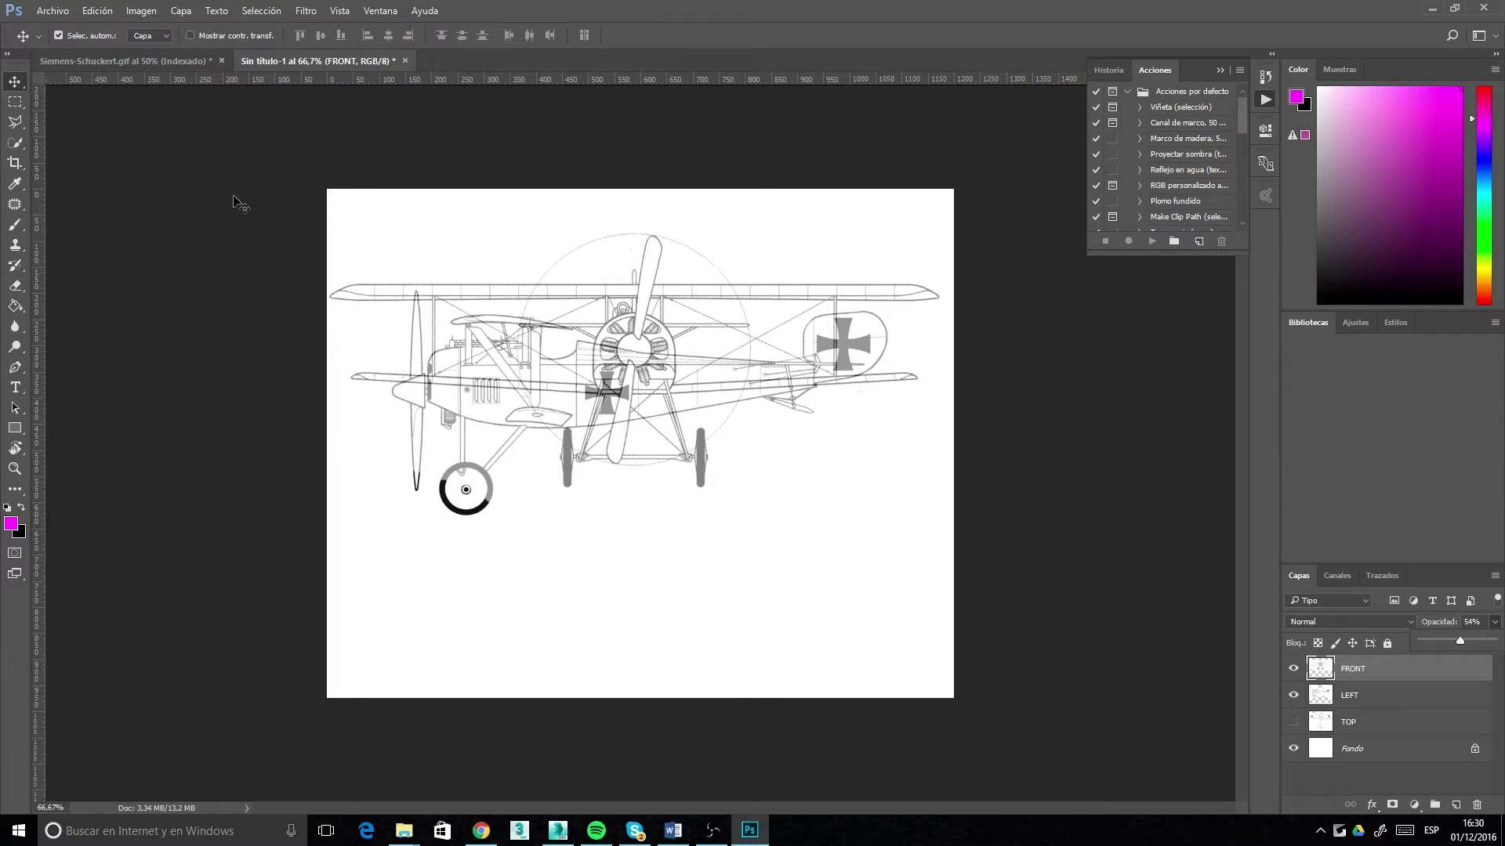
Step: With the rulers shown, place a horizontal guide along the underside of the side view's wheel
{"action": "key", "text": "ctrl"}
{"action": "key", "text": "ctrl+r"}
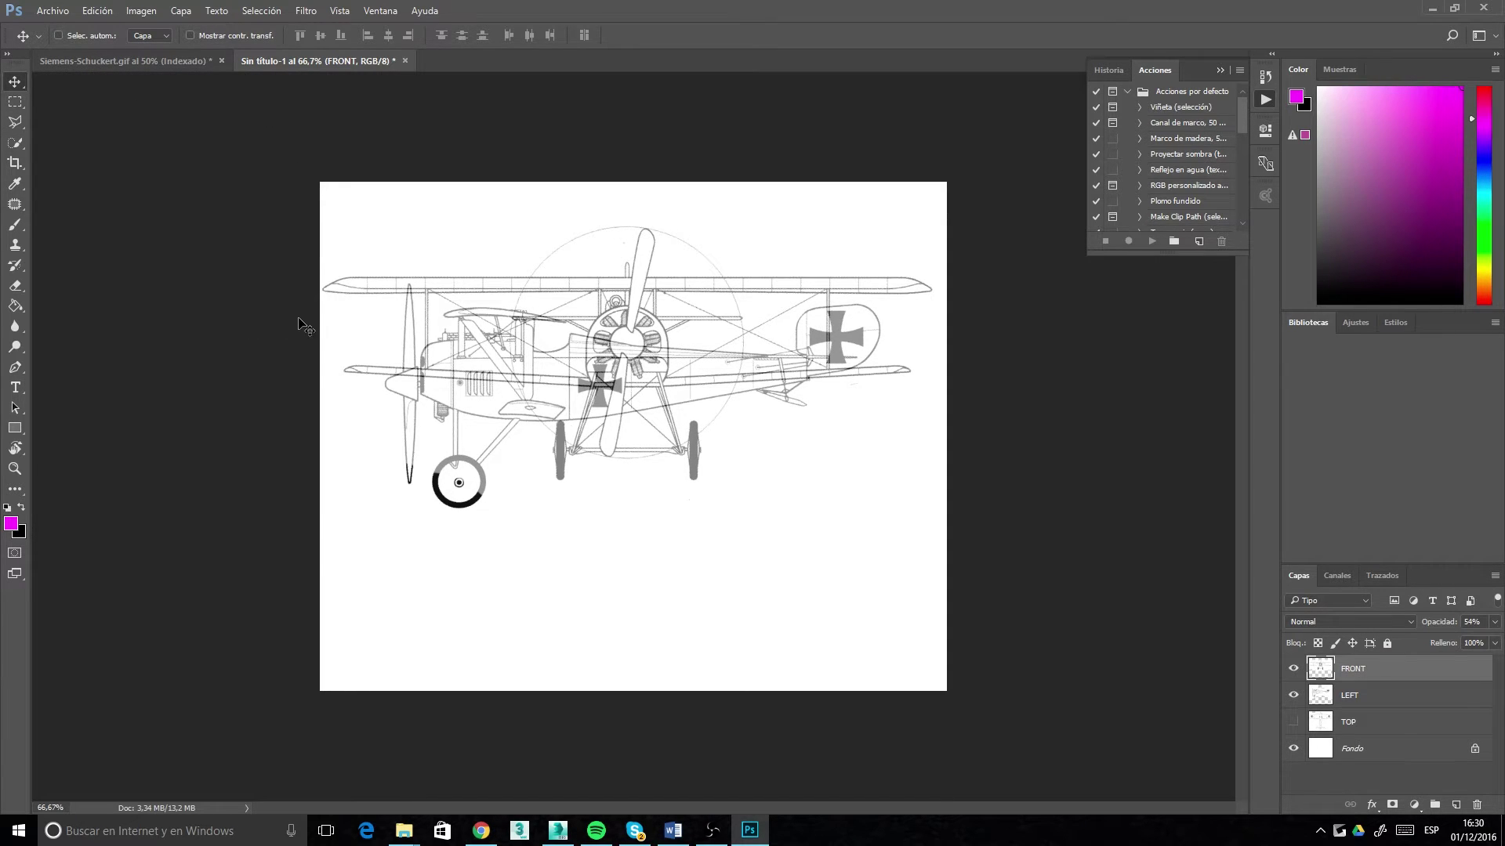
{"action": "key", "text": "ctrl+r"}
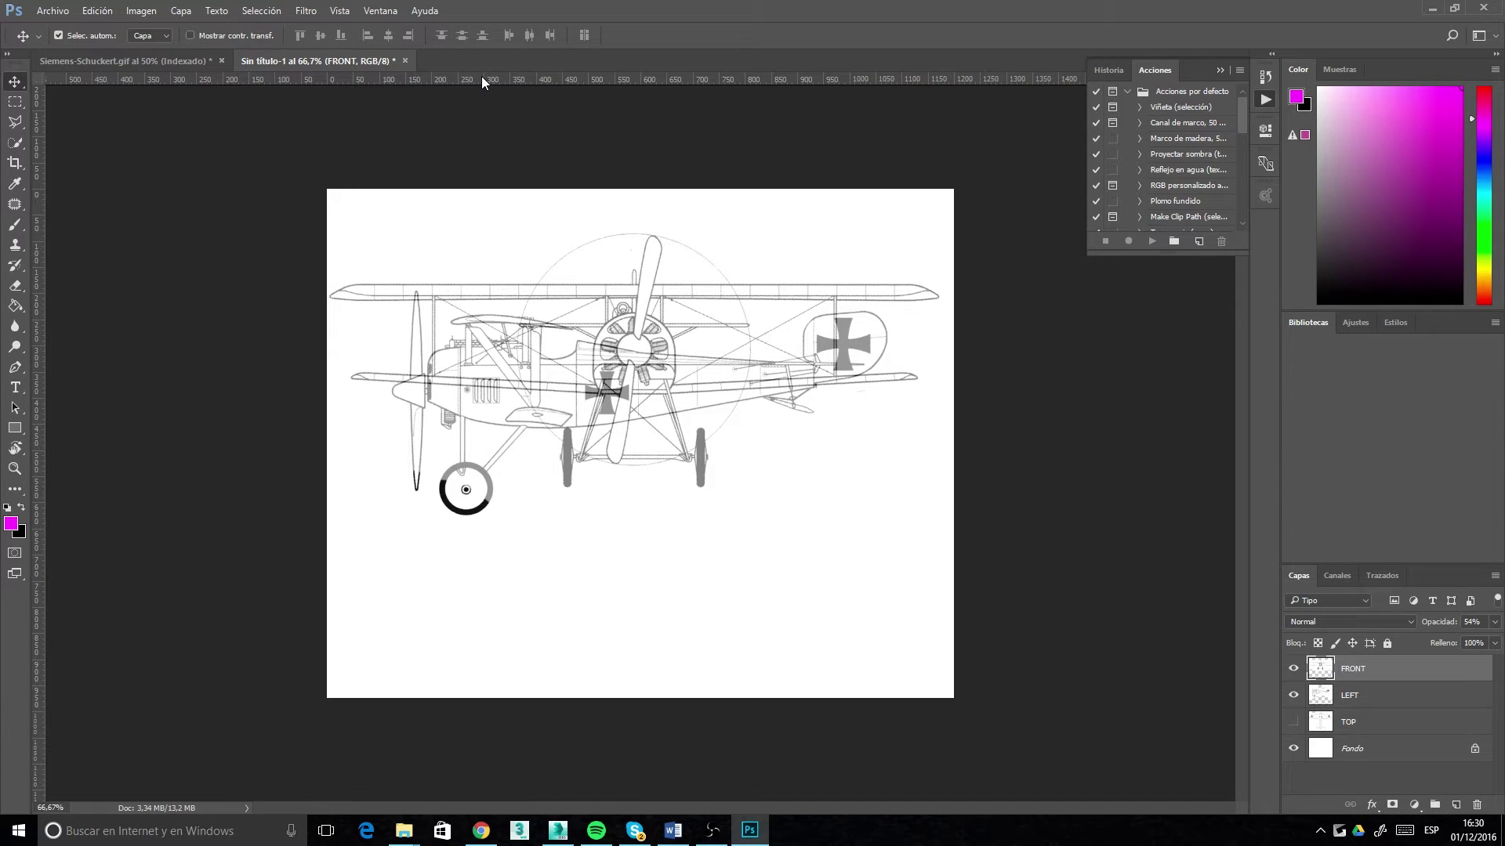
{"action": "left_click_drag", "start_coordinate": [481, 77], "coordinate": [496, 517]}
{"action": "scroll", "coordinate": [435, 527], "scroll_direction": "up", "scroll_amount": 8, "text": "alt"}
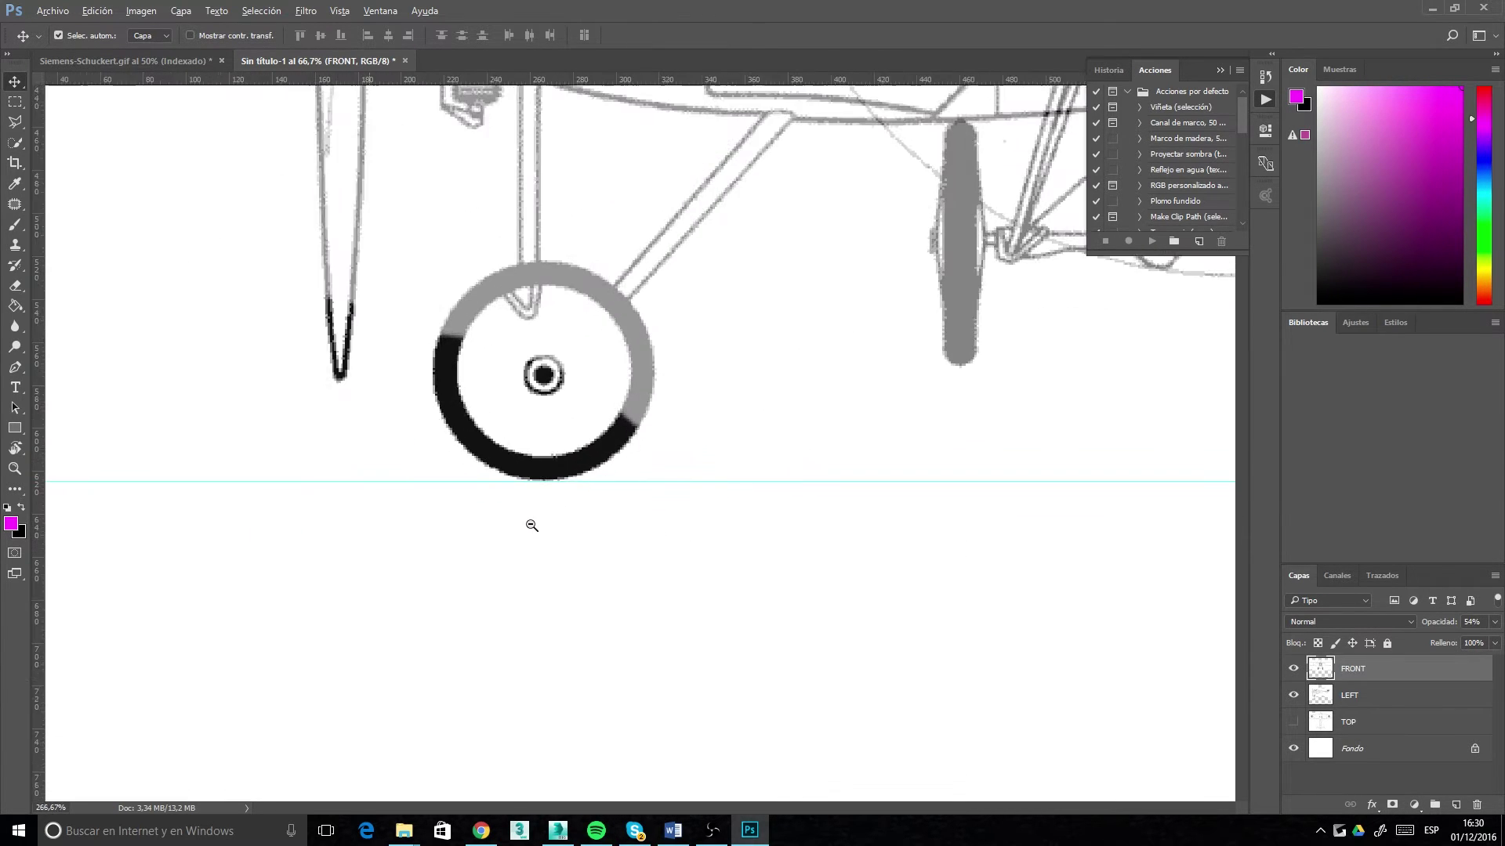
Step: Move the FRONT layer down until the front view's wheels rest on the horizontal guide beneath the side view's wheel
{"action": "scroll", "coordinate": [567, 472], "scroll_direction": "down", "scroll_amount": 8, "text": "alt"}
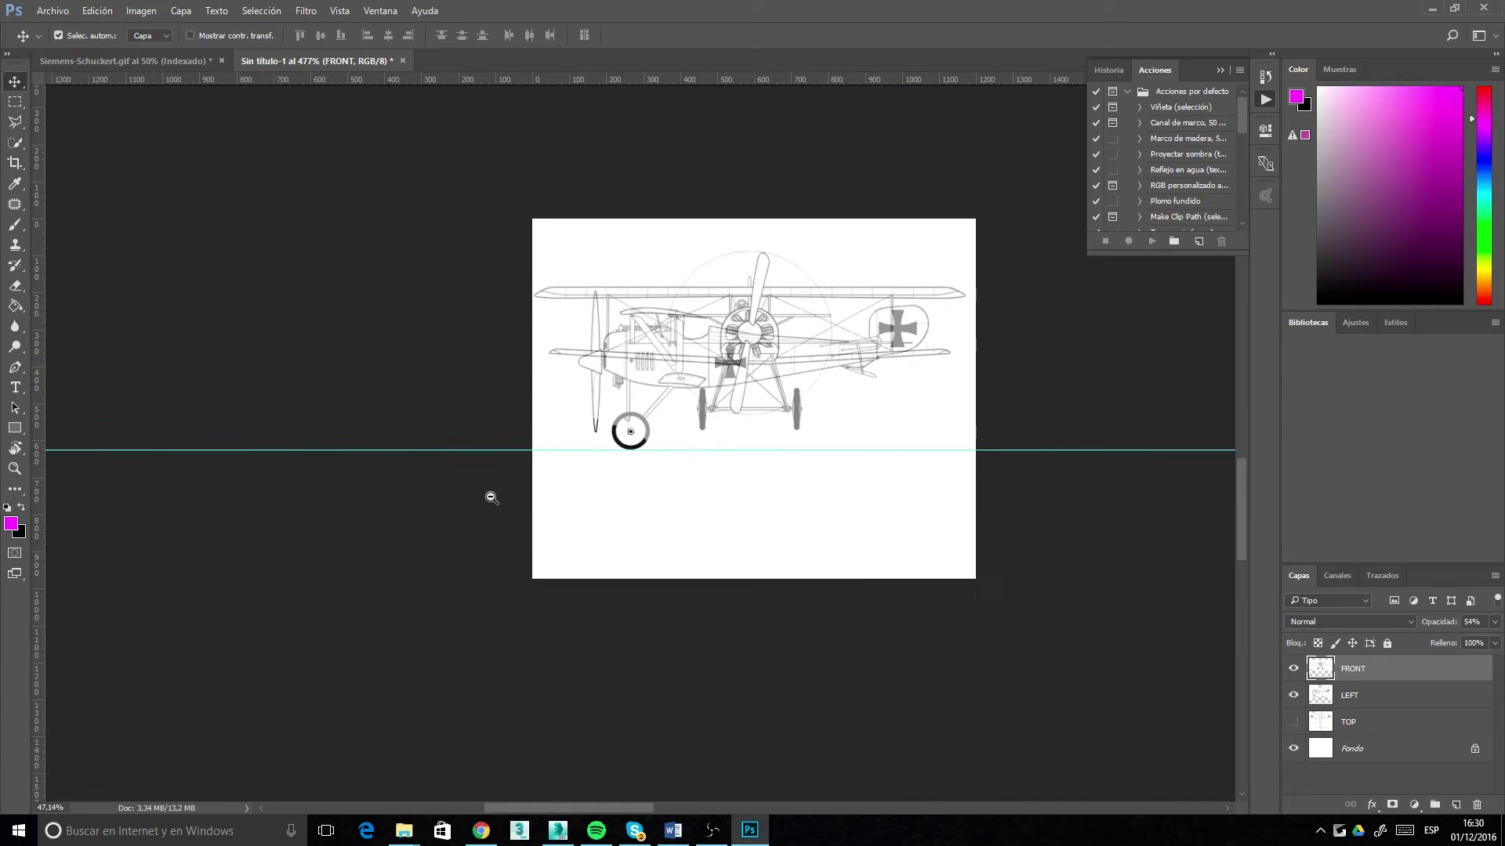
{"action": "scroll", "coordinate": [669, 456], "scroll_direction": "up", "scroll_amount": 1, "text": "alt"}
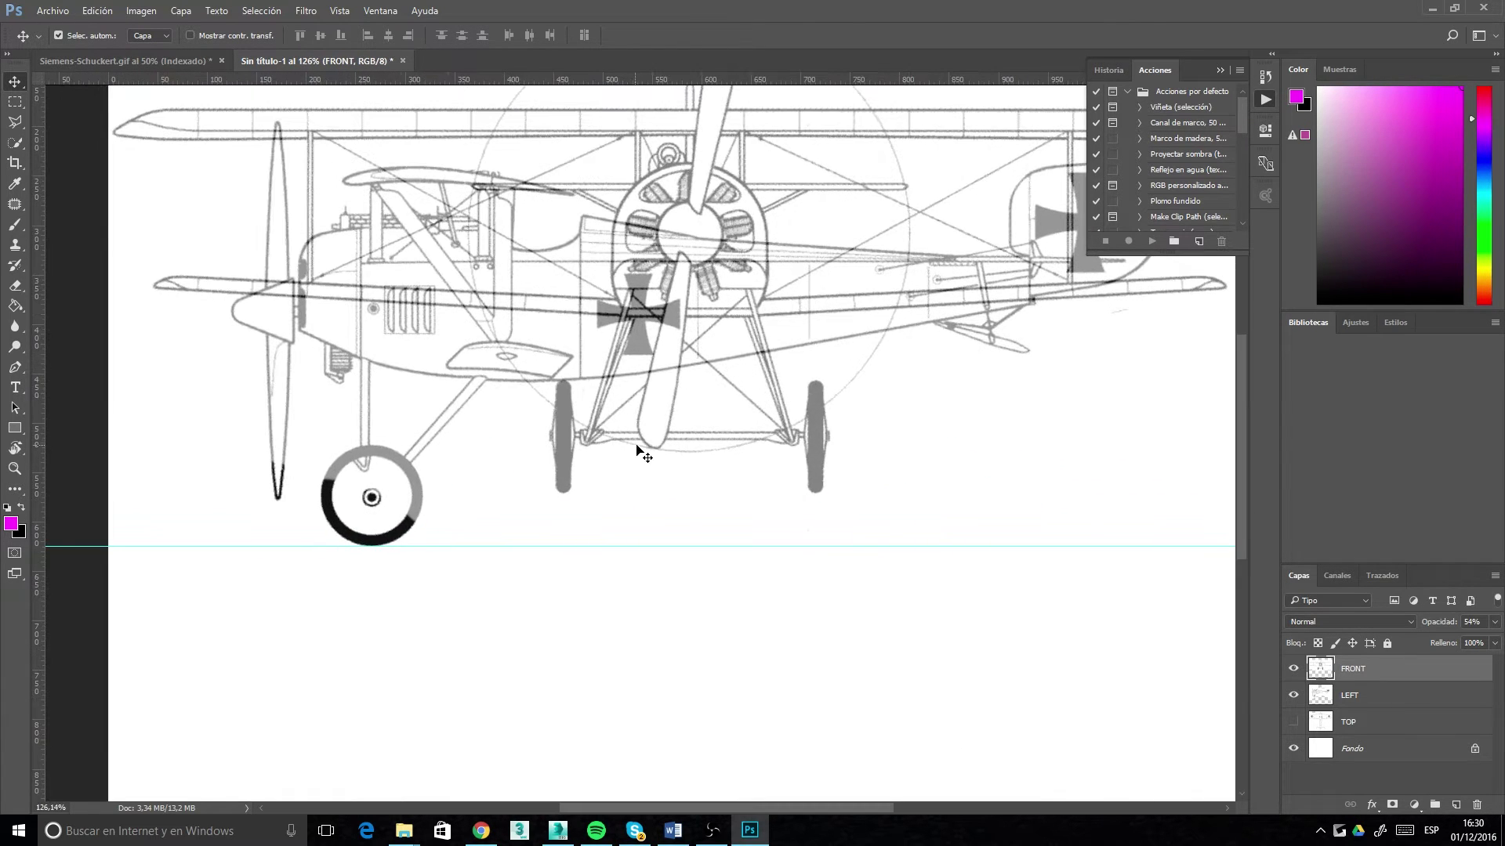
{"action": "left_click_drag", "start_coordinate": [679, 270], "coordinate": [685, 323]}
{"action": "scroll", "coordinate": [609, 550], "scroll_direction": "up", "scroll_amount": 6, "text": "alt"}
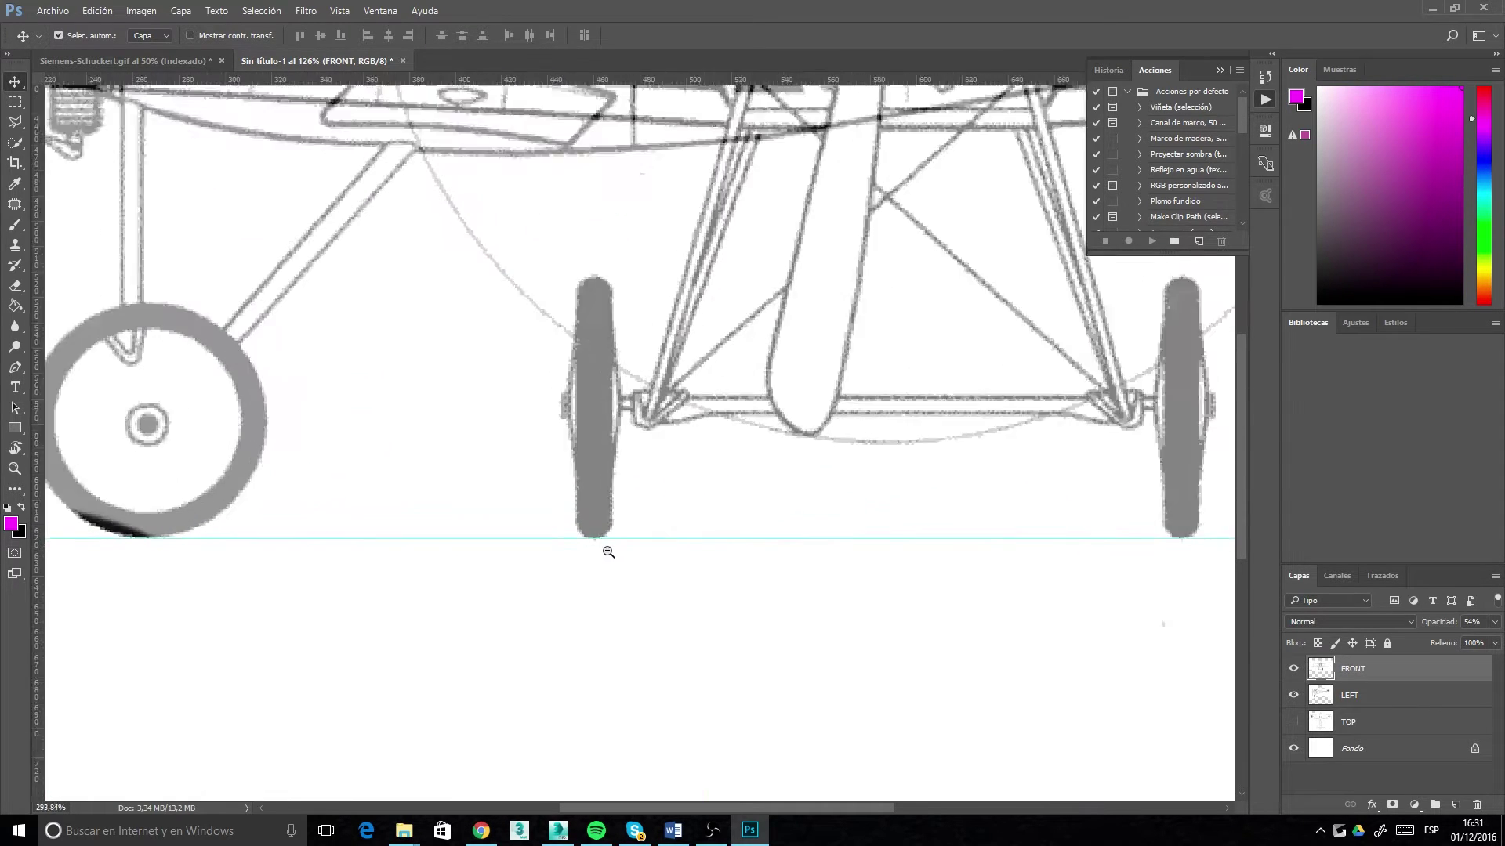
{"action": "scroll", "coordinate": [621, 549], "scroll_direction": "down", "scroll_amount": 7, "text": "alt"}
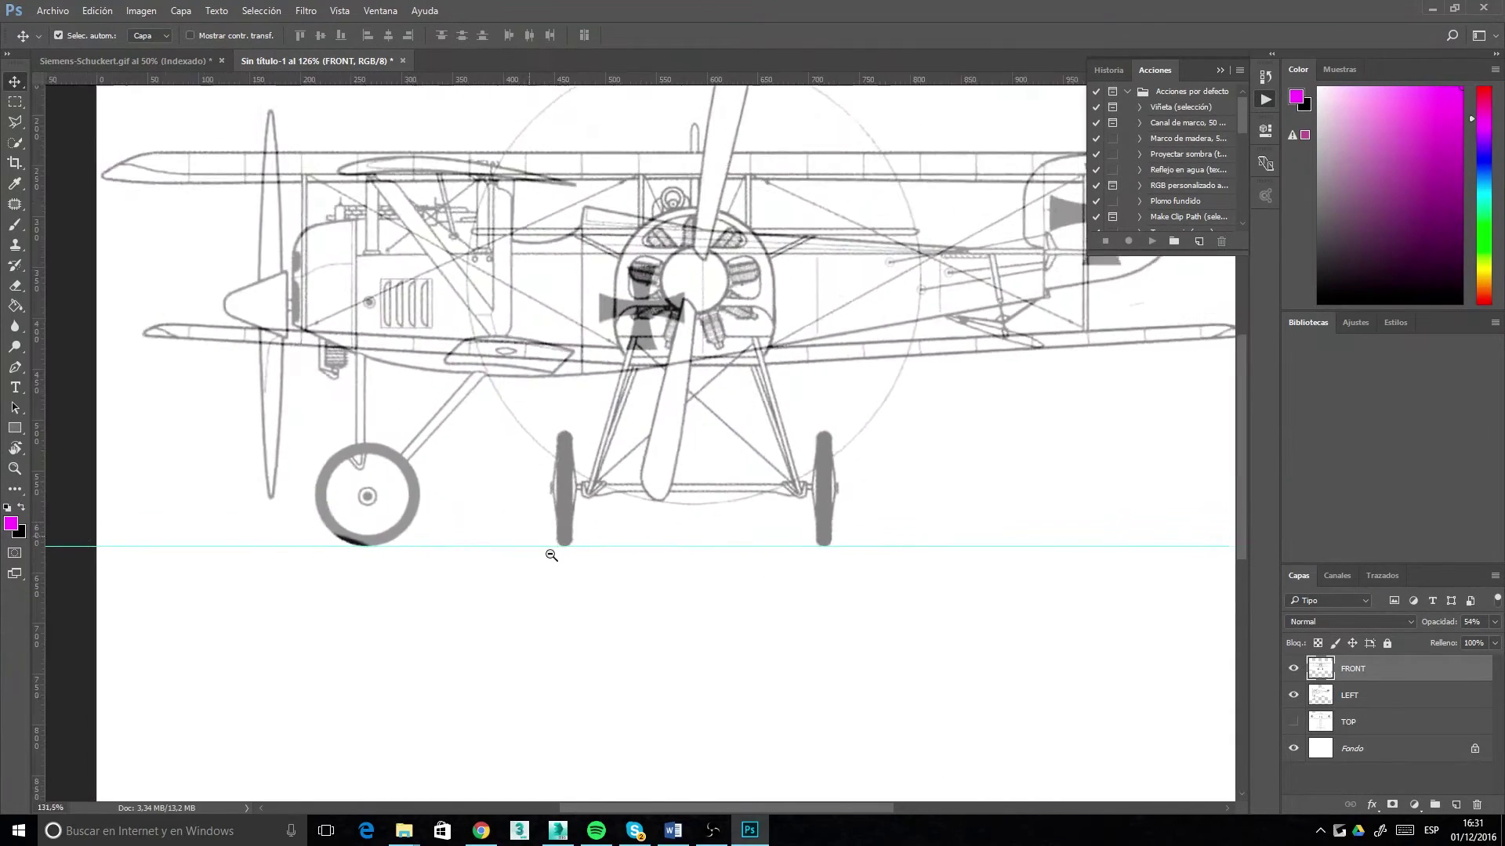
Step: Restore the FRONT layer's opacity to 100% and hide the LEFT layer
{"action": "left_click", "coordinate": [1494, 623]}
{"action": "left_click_drag", "start_coordinate": [1472, 643], "coordinate": [1499, 641]}
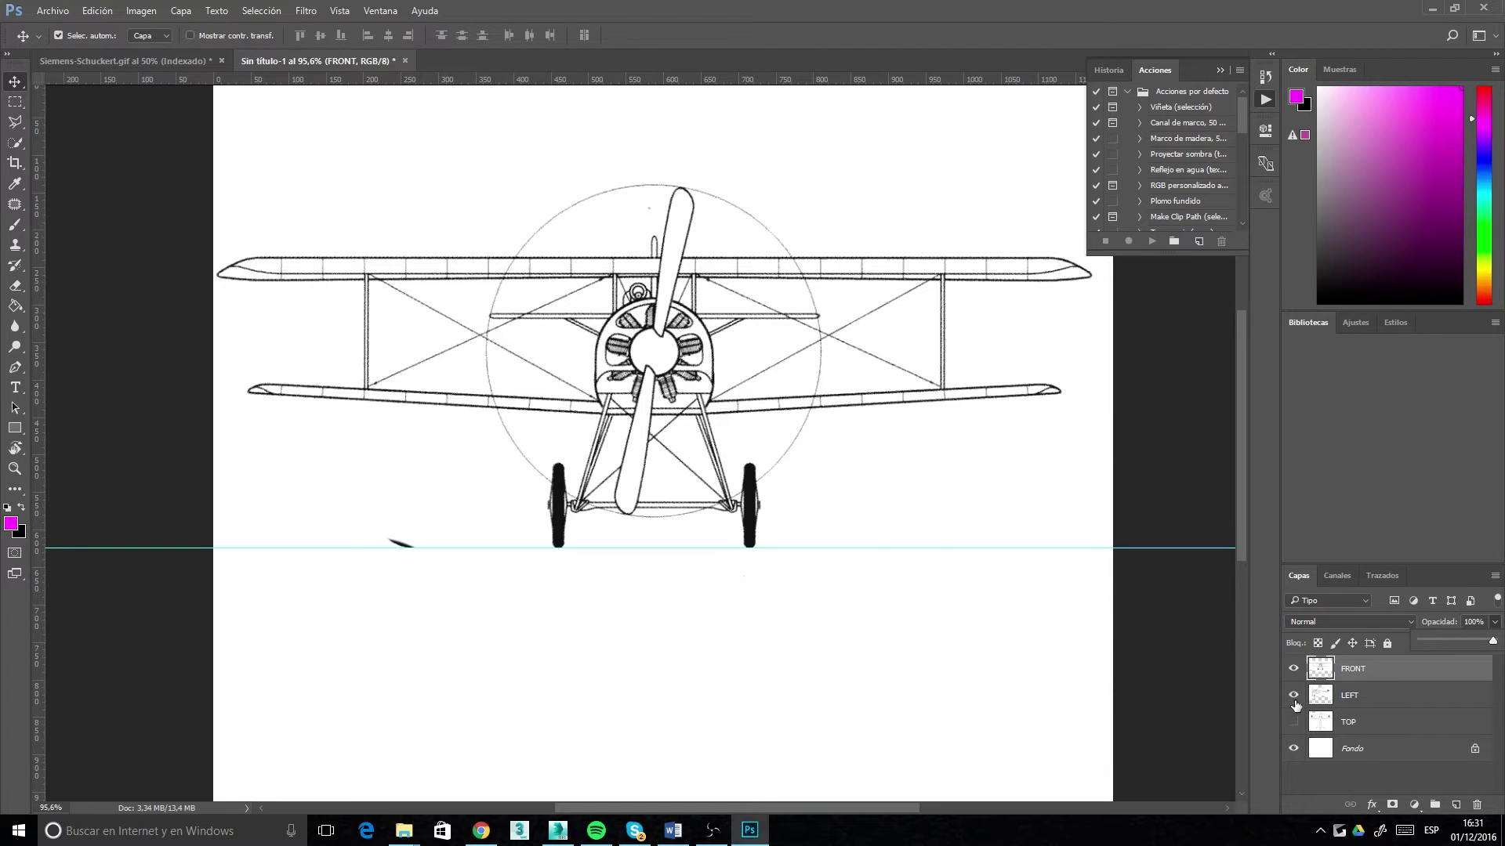
{"action": "left_click", "coordinate": [1293, 695]}
Step: Remove the horizontal guide beneath the wheels from the document
{"action": "scroll", "coordinate": [689, 450], "scroll_direction": "up", "scroll_amount": 2}
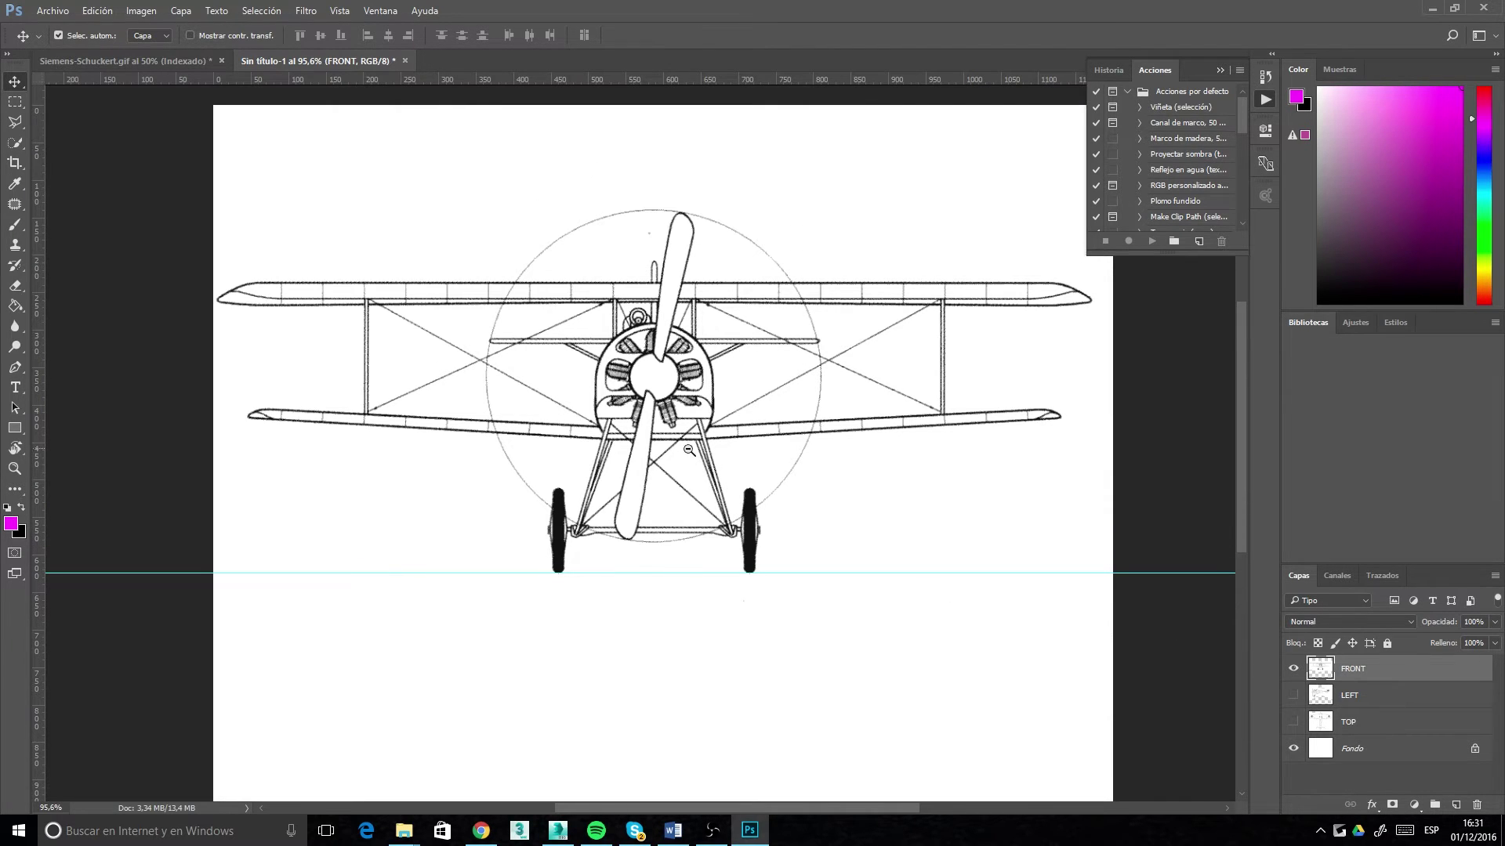
{"action": "key", "text": "alt+space"}
{"action": "key", "text": "Escape"}
{"action": "mouse_move", "coordinate": [769, 451]}
{"action": "left_mouse_down", "text": "alt"}
{"action": "mouse_move", "coordinate": [732, 458]}
{"action": "mouse_move", "coordinate": [748, 460]}
{"action": "left_mouse_up", "text": "alt"}
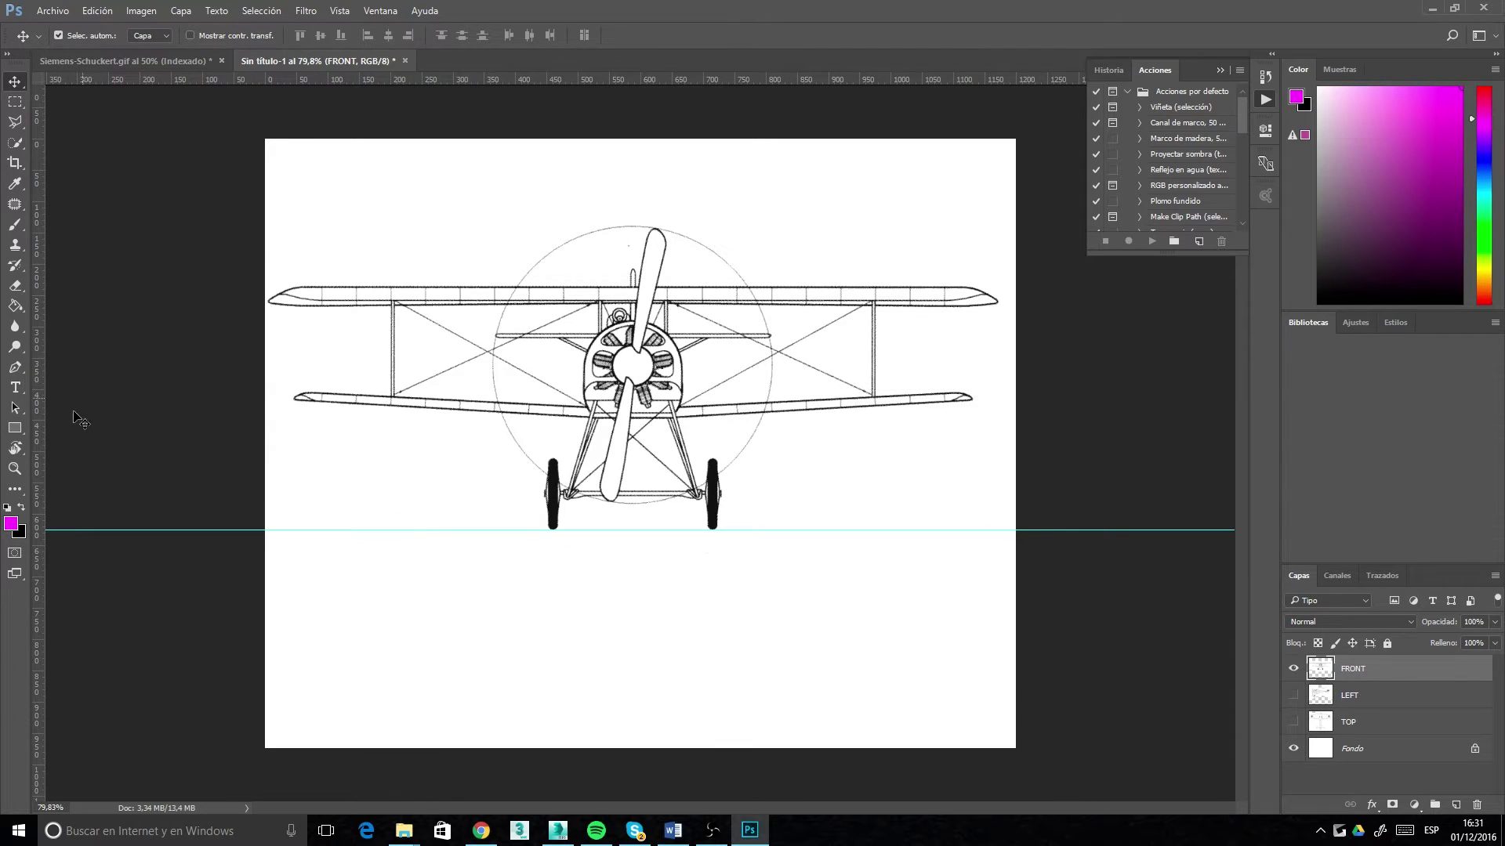
{"action": "left_click_drag", "start_coordinate": [90, 530], "coordinate": [217, 39]}
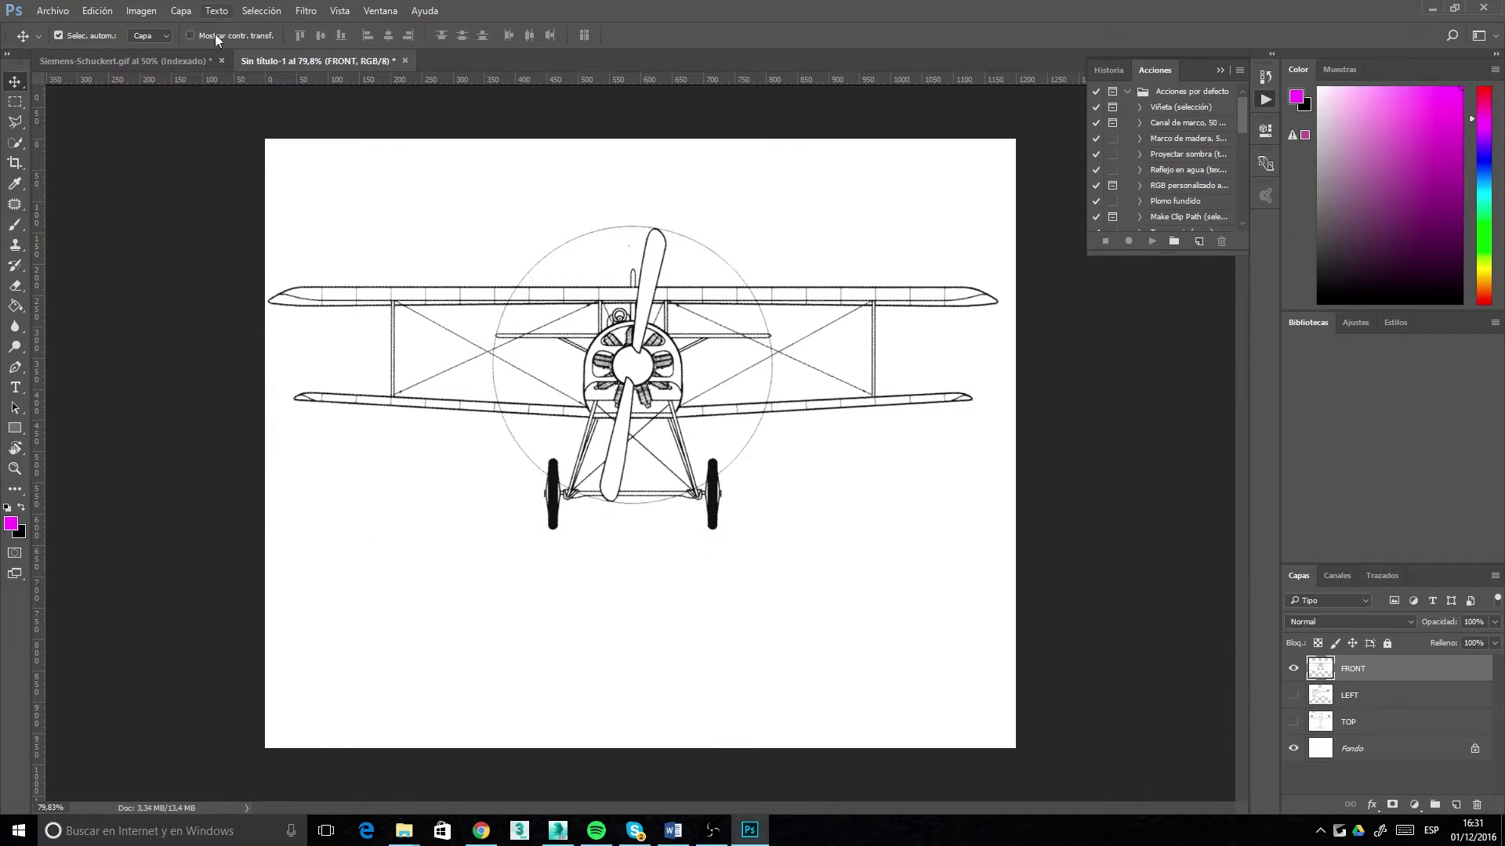
Step: Switch between the LEFT and FRONT views to compare them, and leave only TOP visible above the background
{"action": "left_click", "coordinate": [1292, 671]}
{"action": "left_click", "coordinate": [1293, 696]}
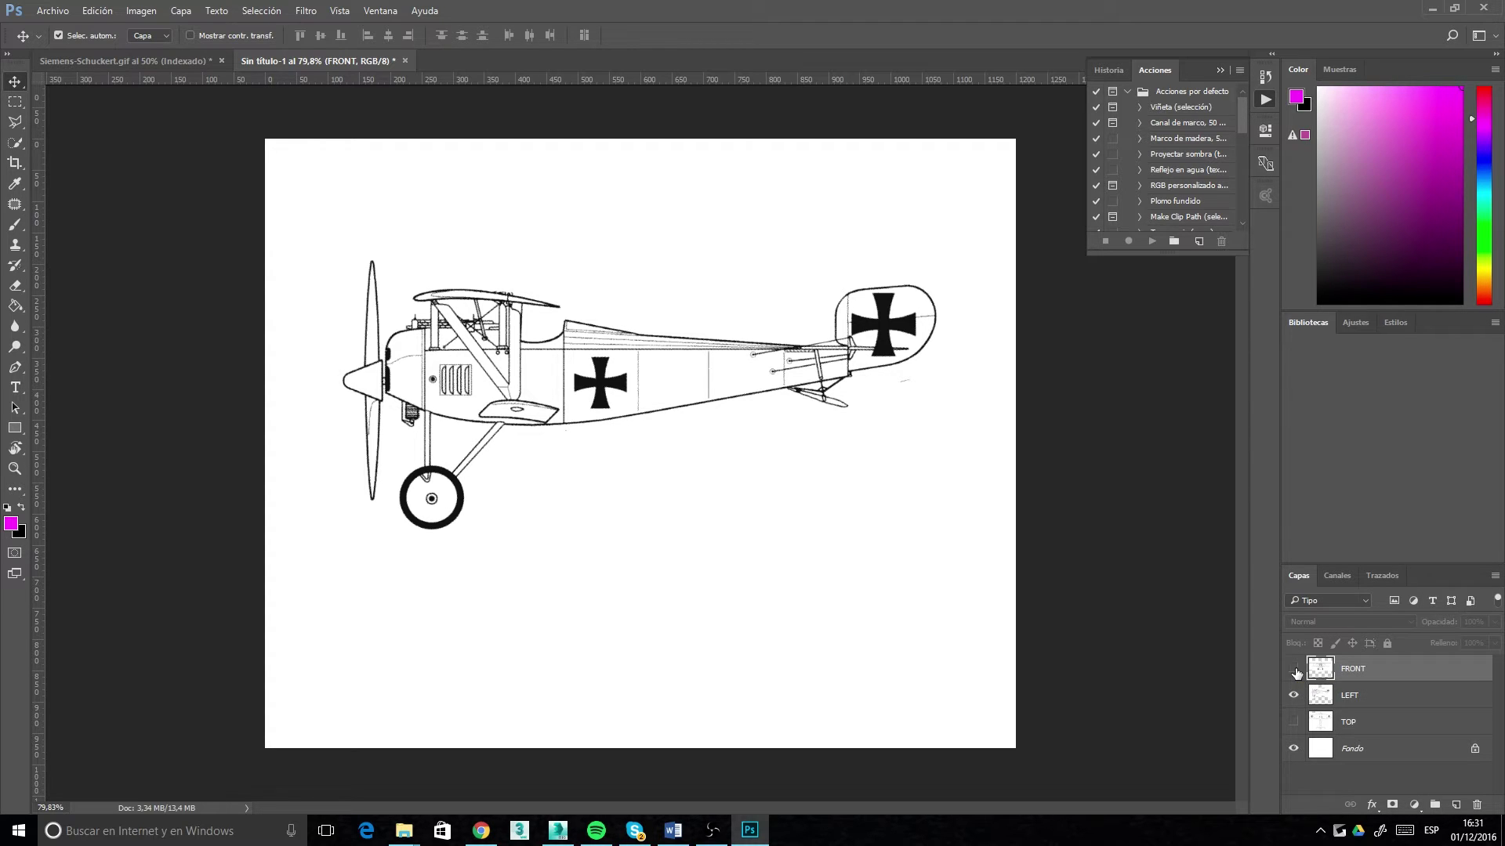
{"action": "left_click", "coordinate": [1294, 670]}
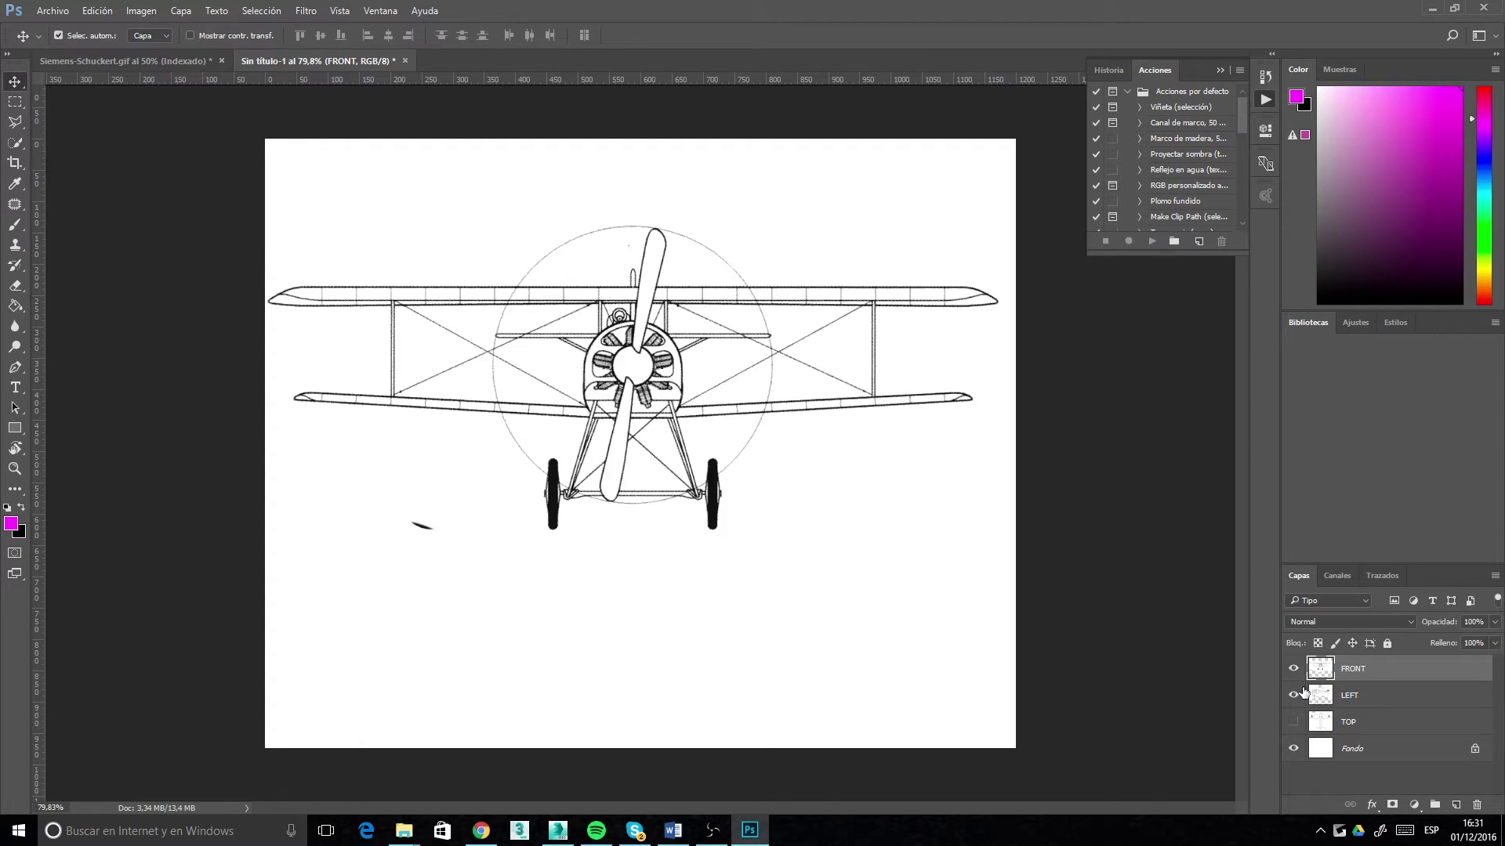
{"action": "left_click", "coordinate": [1295, 670]}
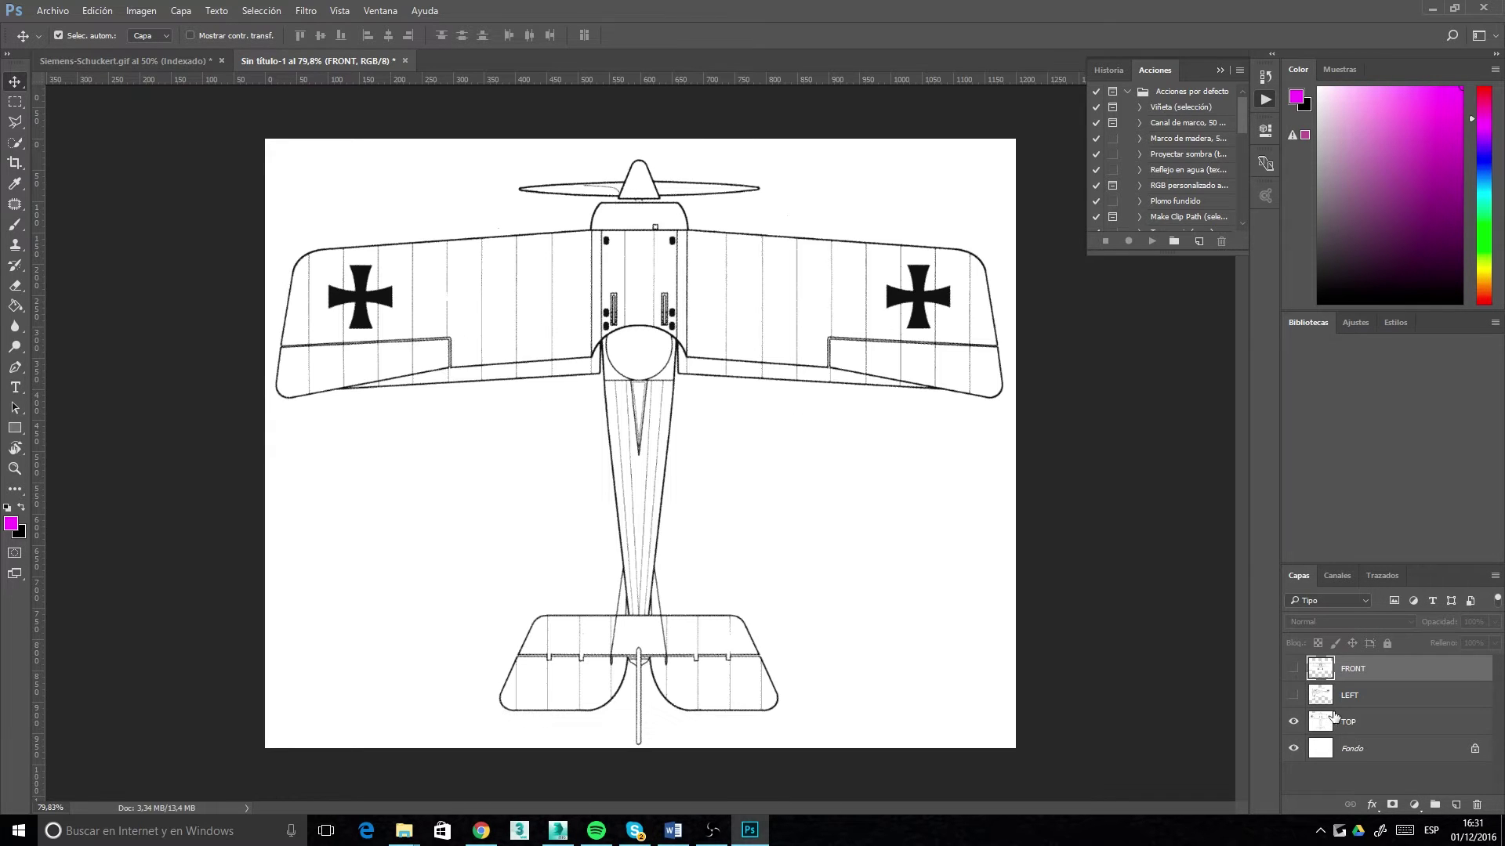
Step: Start saving the document under a new name, check the blueprint folder in File Explorer, and browse to the EDUCAJU (G:) drive
{"action": "left_click", "coordinate": [42, 17]}
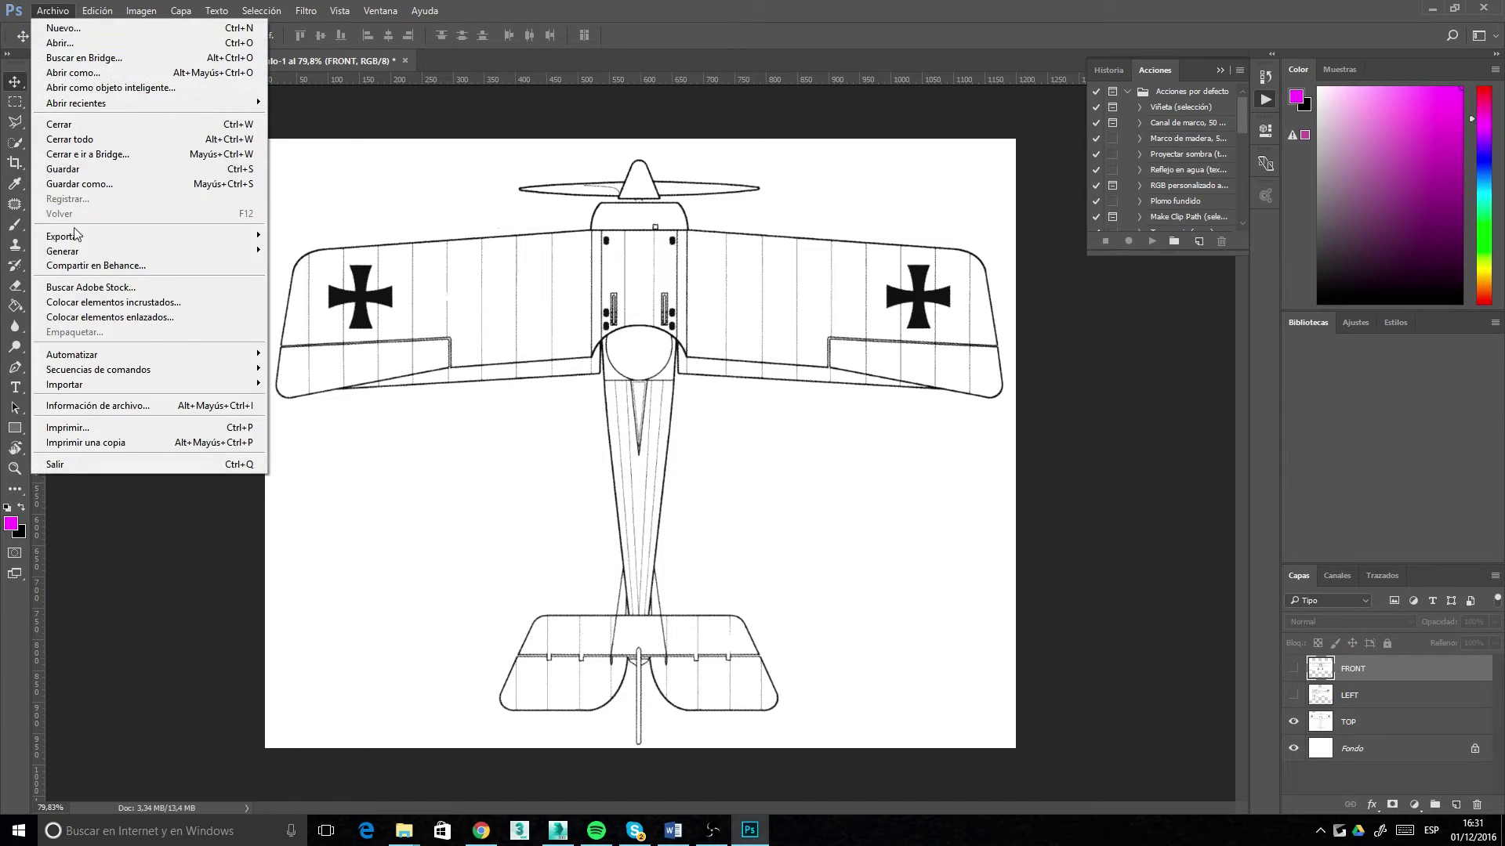
{"action": "left_click", "coordinate": [66, 185]}
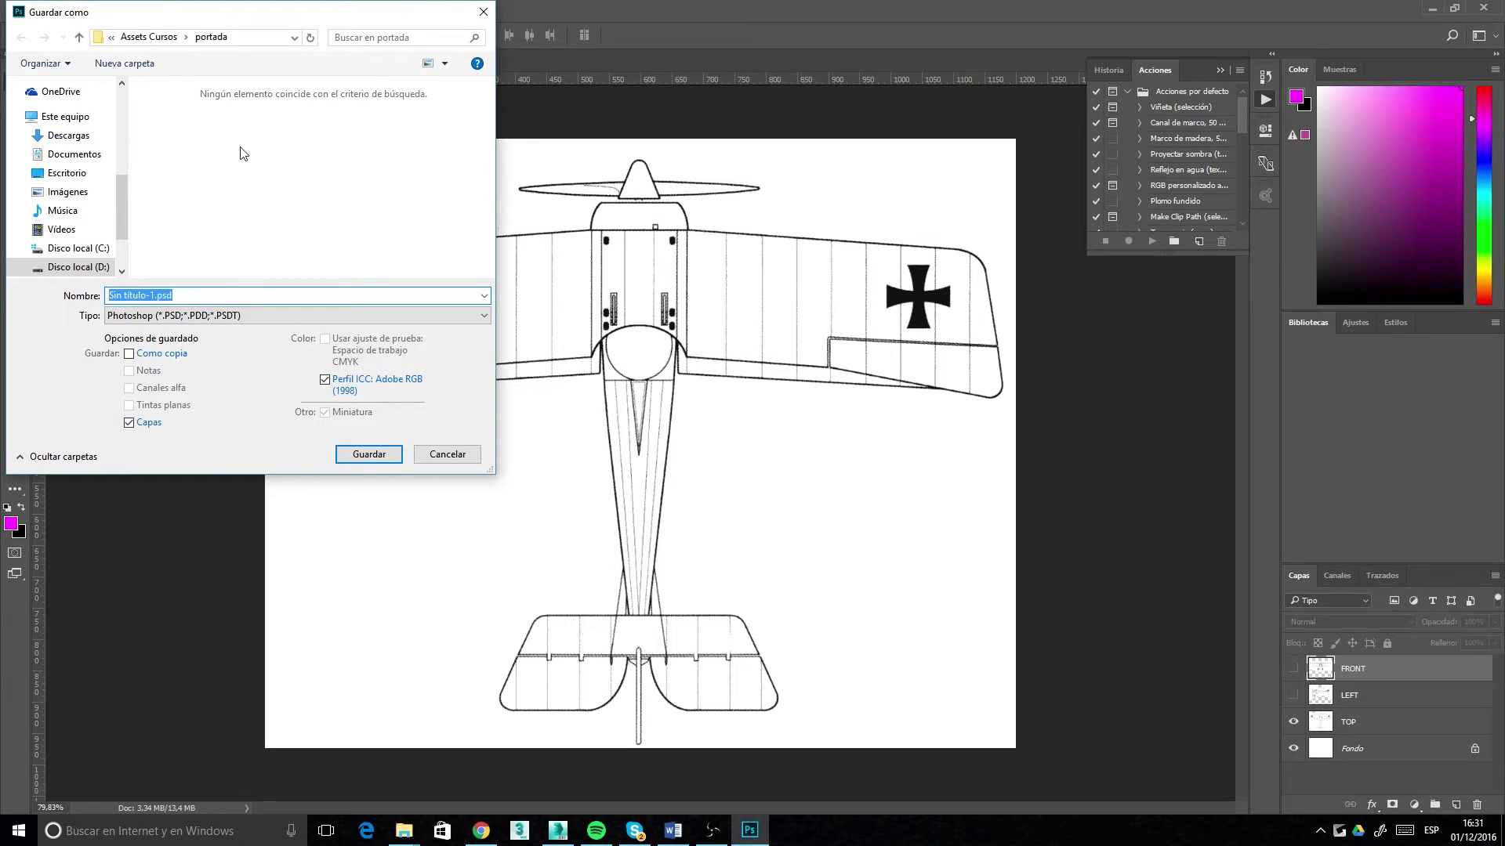
{"action": "left_click_drag", "start_coordinate": [124, 200], "coordinate": [129, 234]}
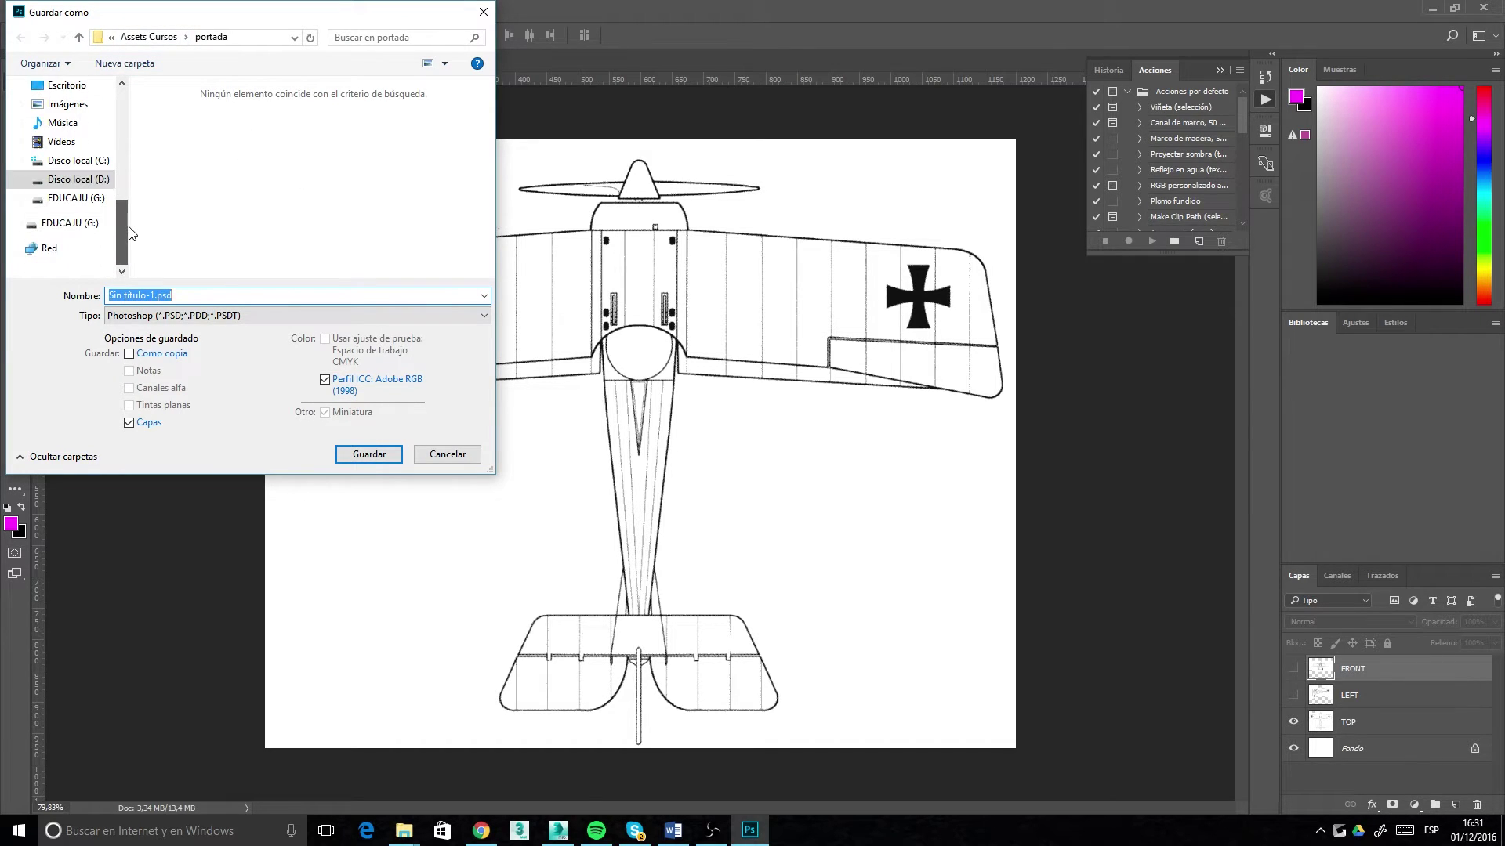
{"action": "left_click", "coordinate": [403, 831]}
{"action": "left_click", "coordinate": [371, 770]}
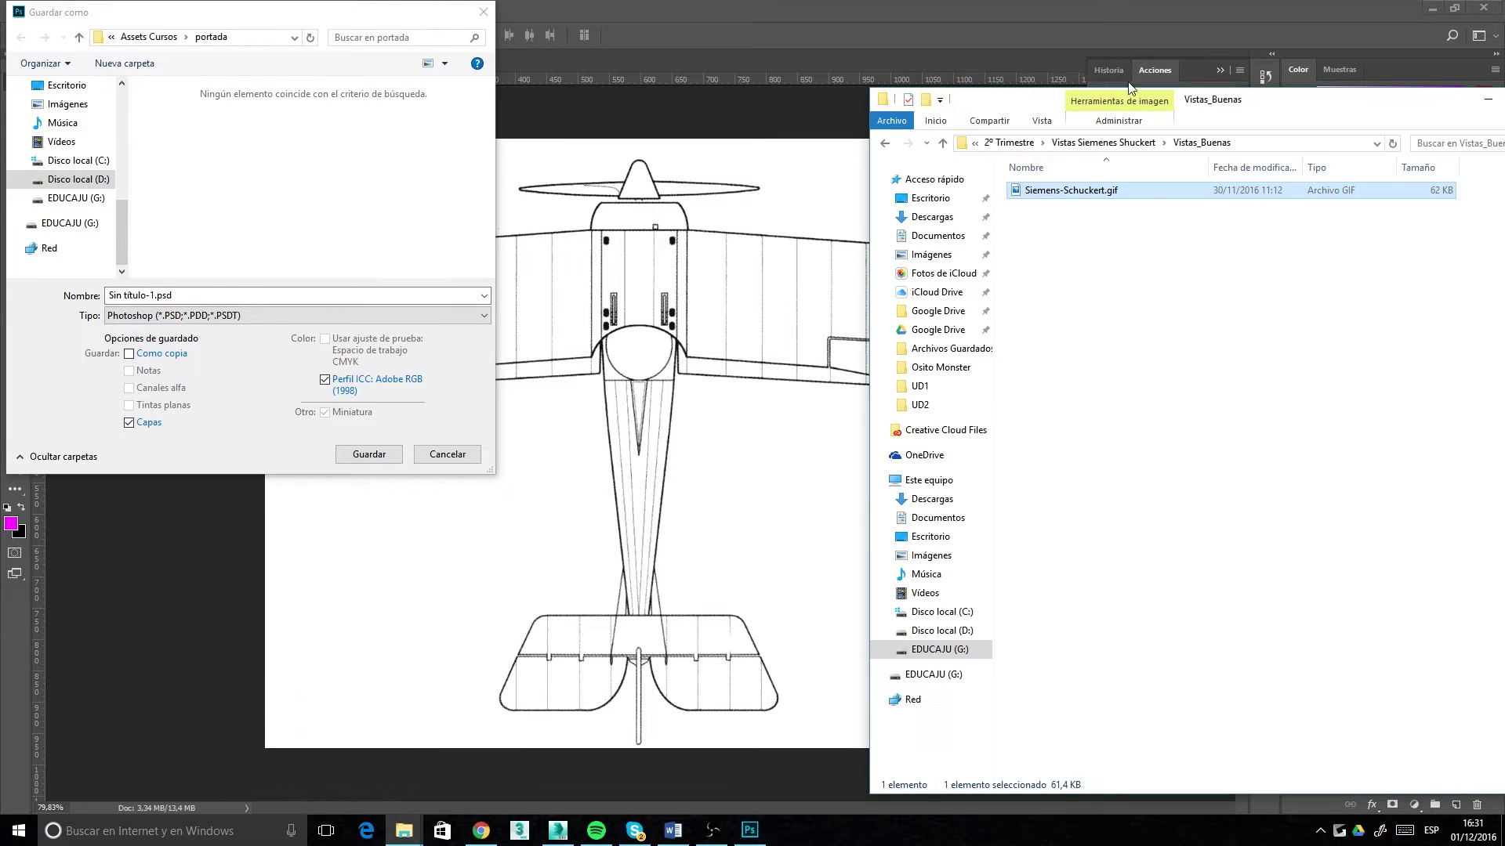
{"action": "left_click", "coordinate": [88, 185]}
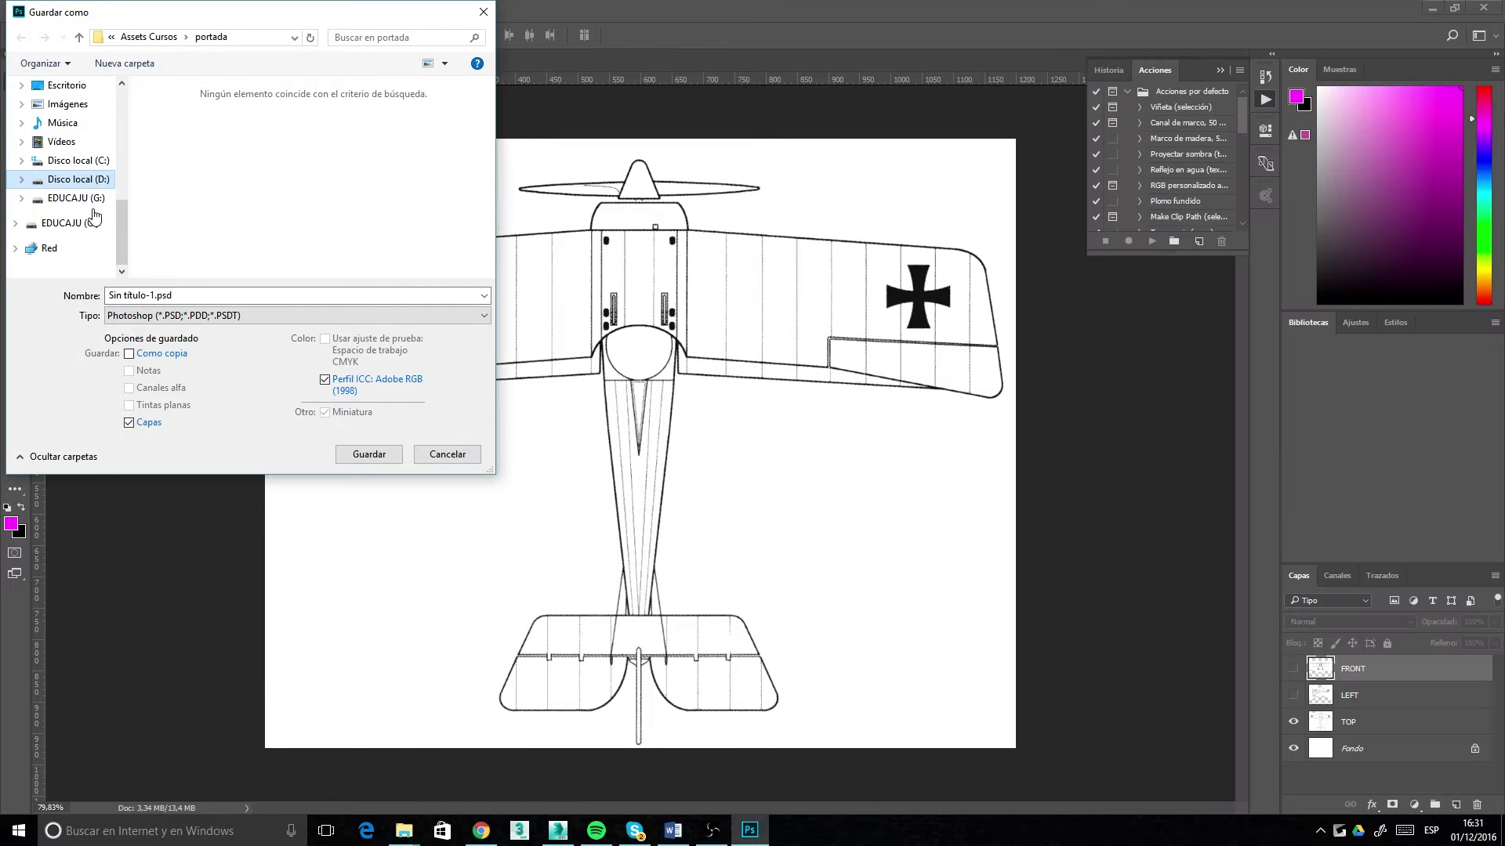
{"action": "left_click", "coordinate": [92, 200]}
{"action": "double_click", "coordinate": [182, 157]}
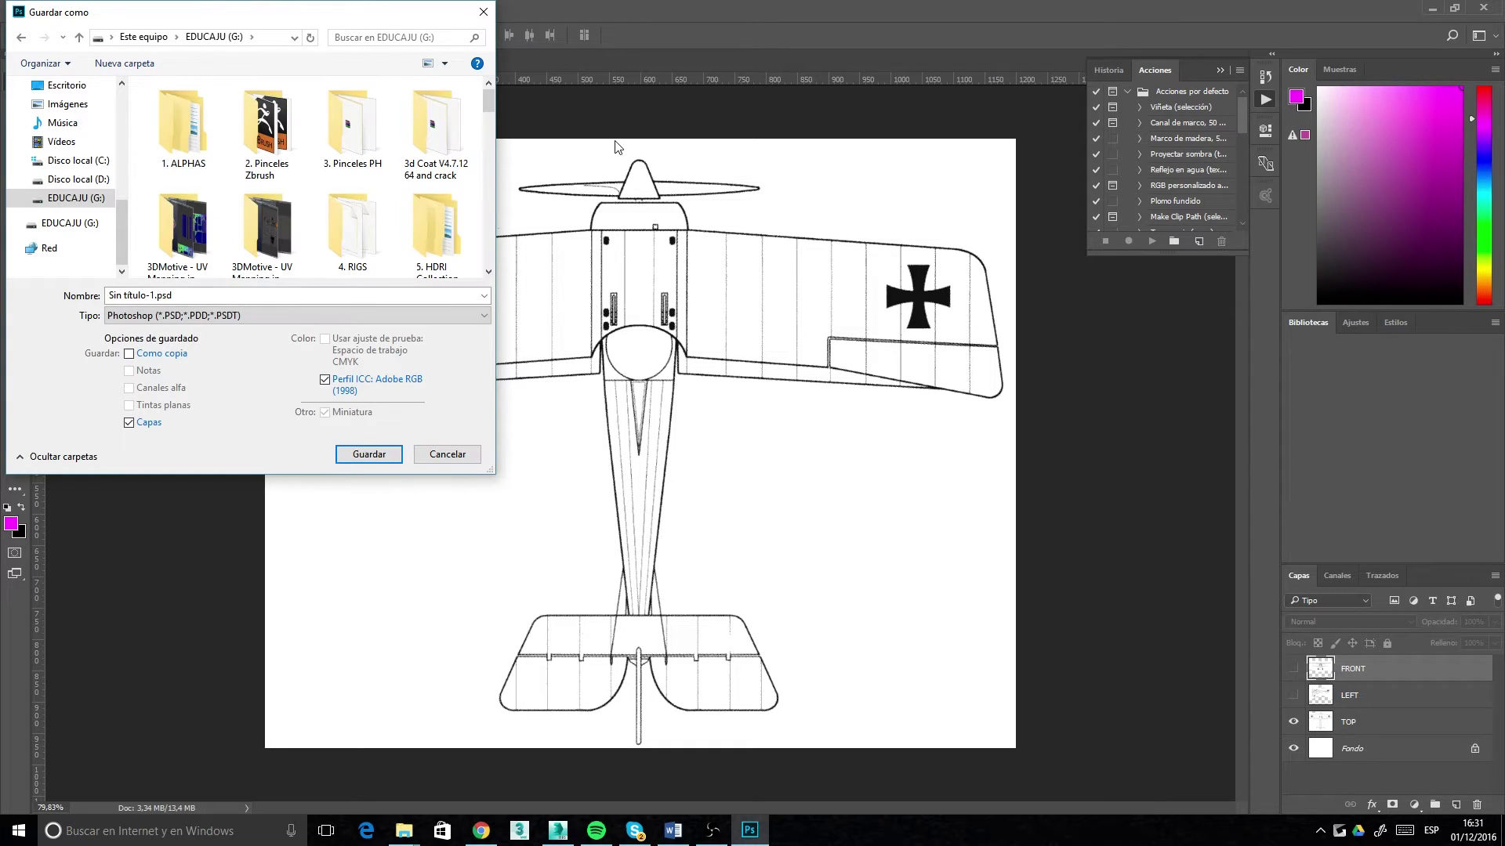
Step: Browse through GRADO SUPERIOR, CFGS FLORIDA UNIVERSITARIA, Diseño, dibujo y modelado, 2º Trimestre and Vistas Siemenes Shuckert to the Vistas_Buenas folder
{"action": "left_click_drag", "start_coordinate": [486, 107], "coordinate": [473, 222]}
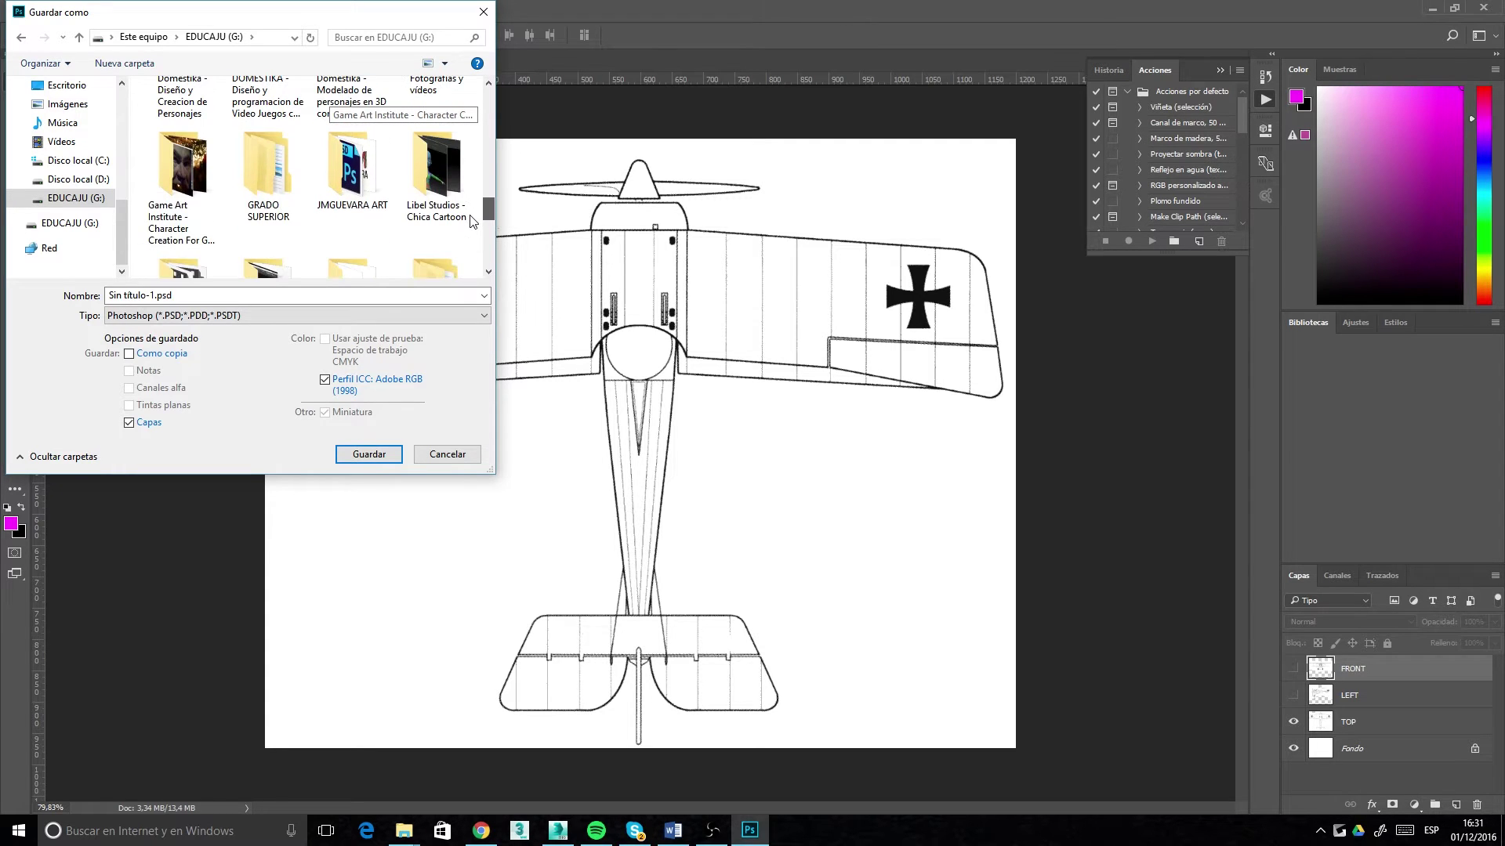
{"action": "double_click", "coordinate": [285, 182]}
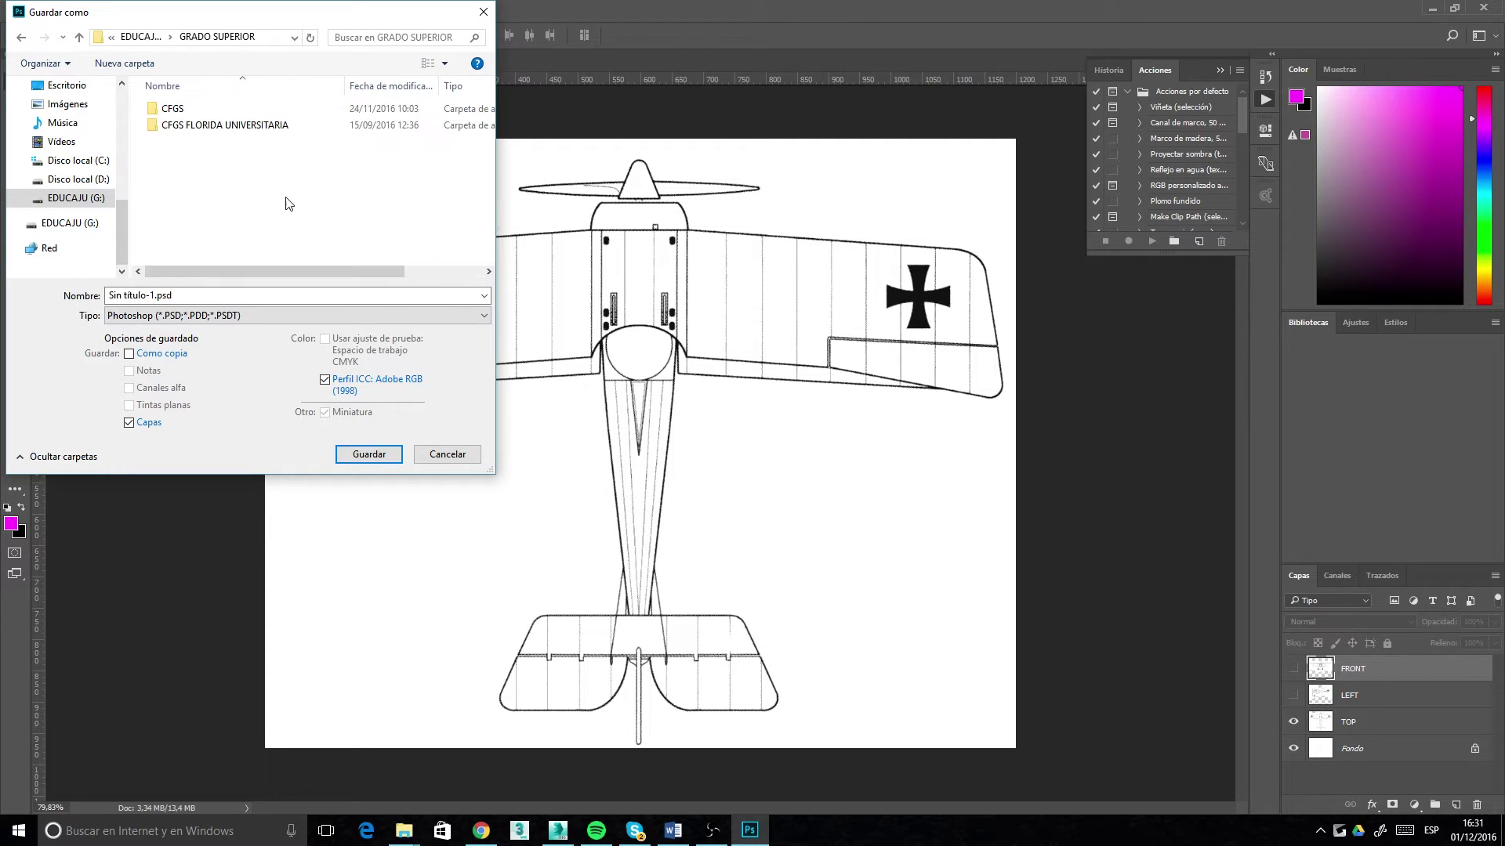
{"action": "double_click", "coordinate": [174, 127]}
{"action": "double_click", "coordinate": [266, 130]}
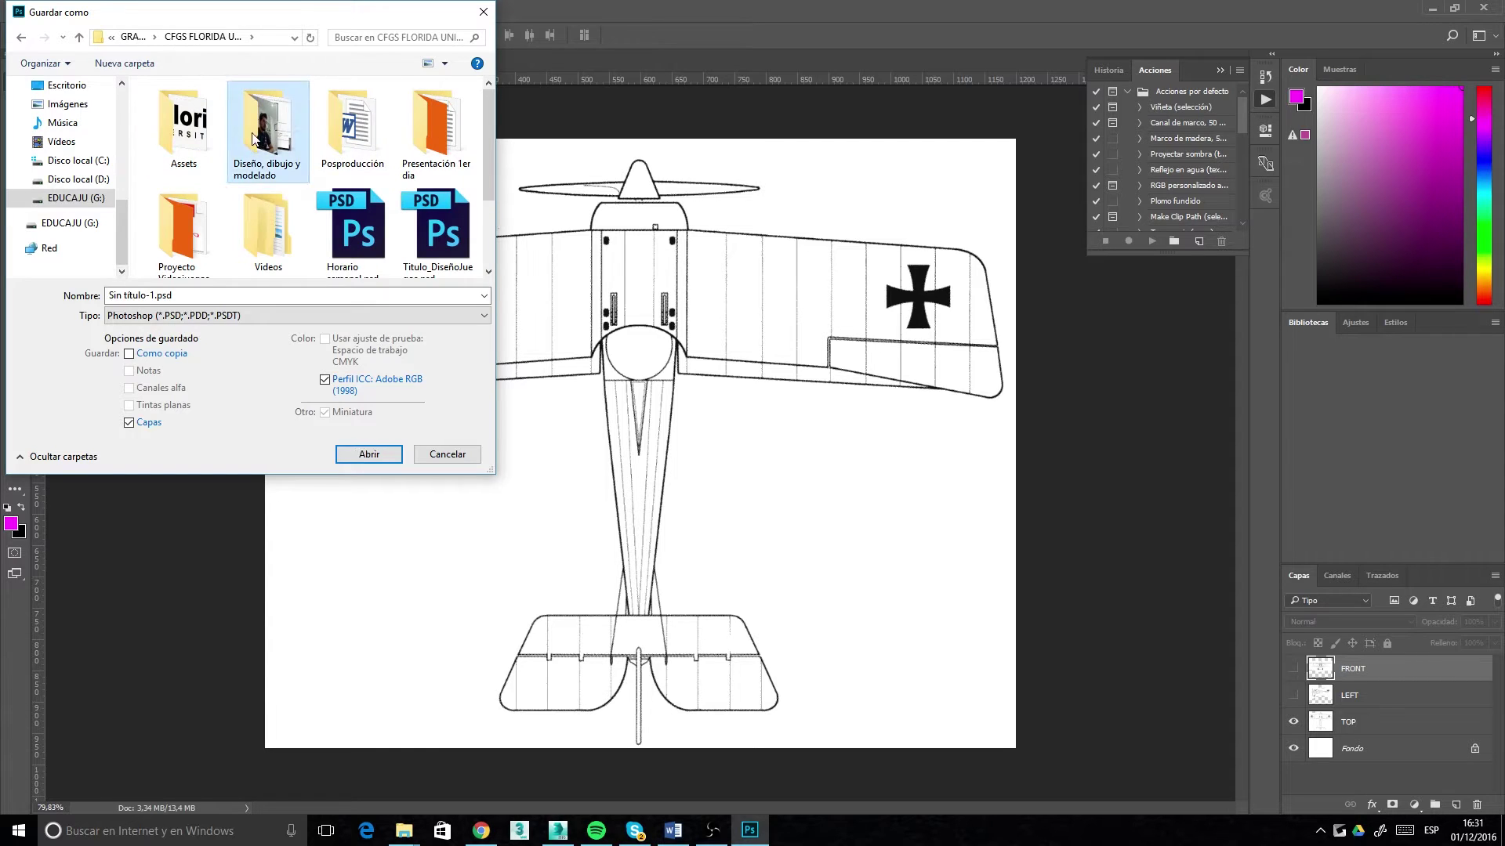
{"action": "double_click", "coordinate": [194, 122]}
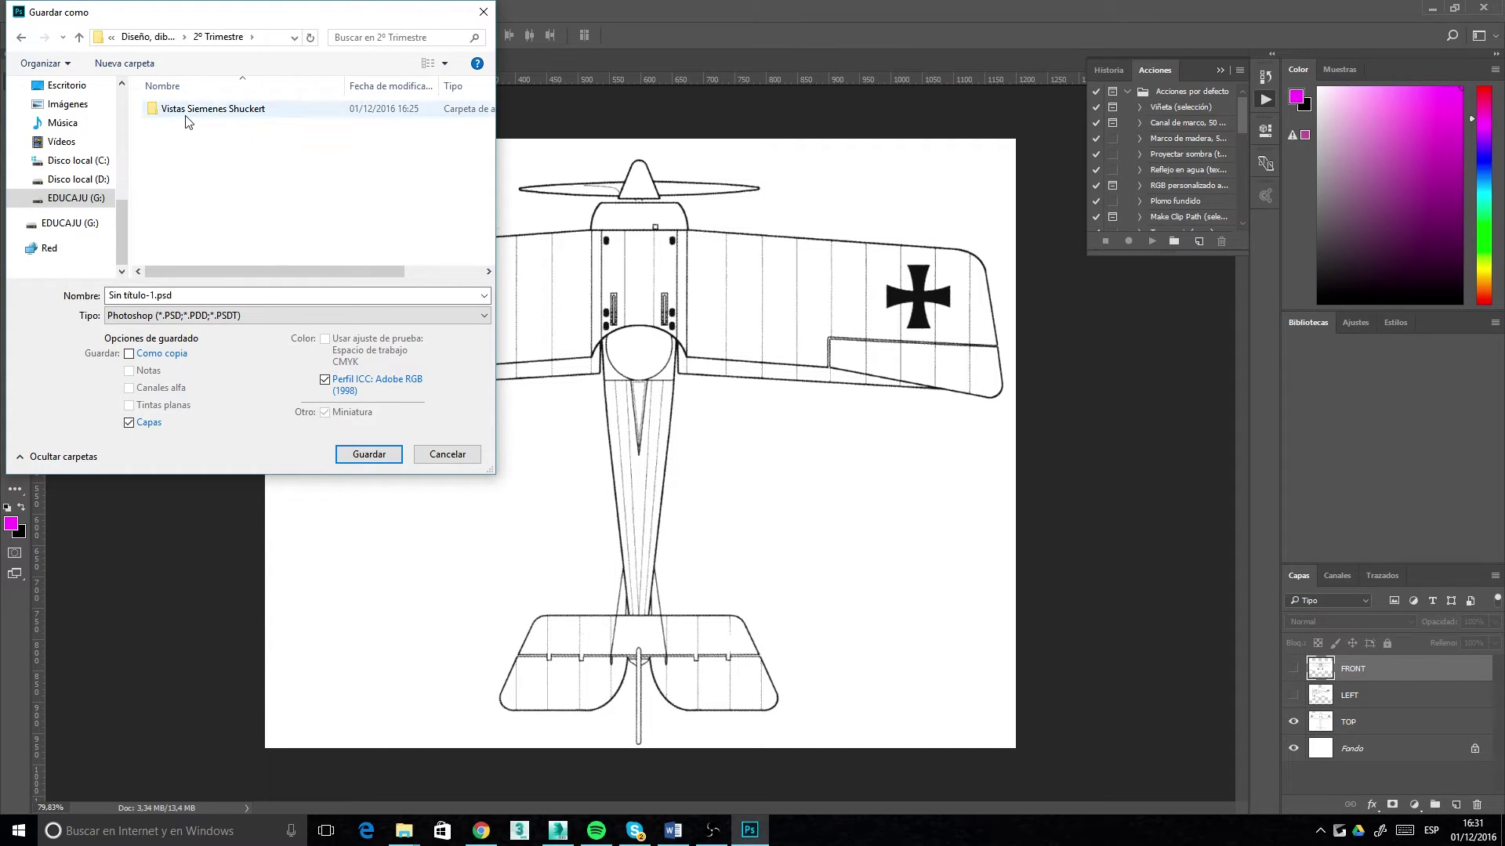
{"action": "double_click", "coordinate": [195, 122]}
{"action": "double_click", "coordinate": [186, 134]}
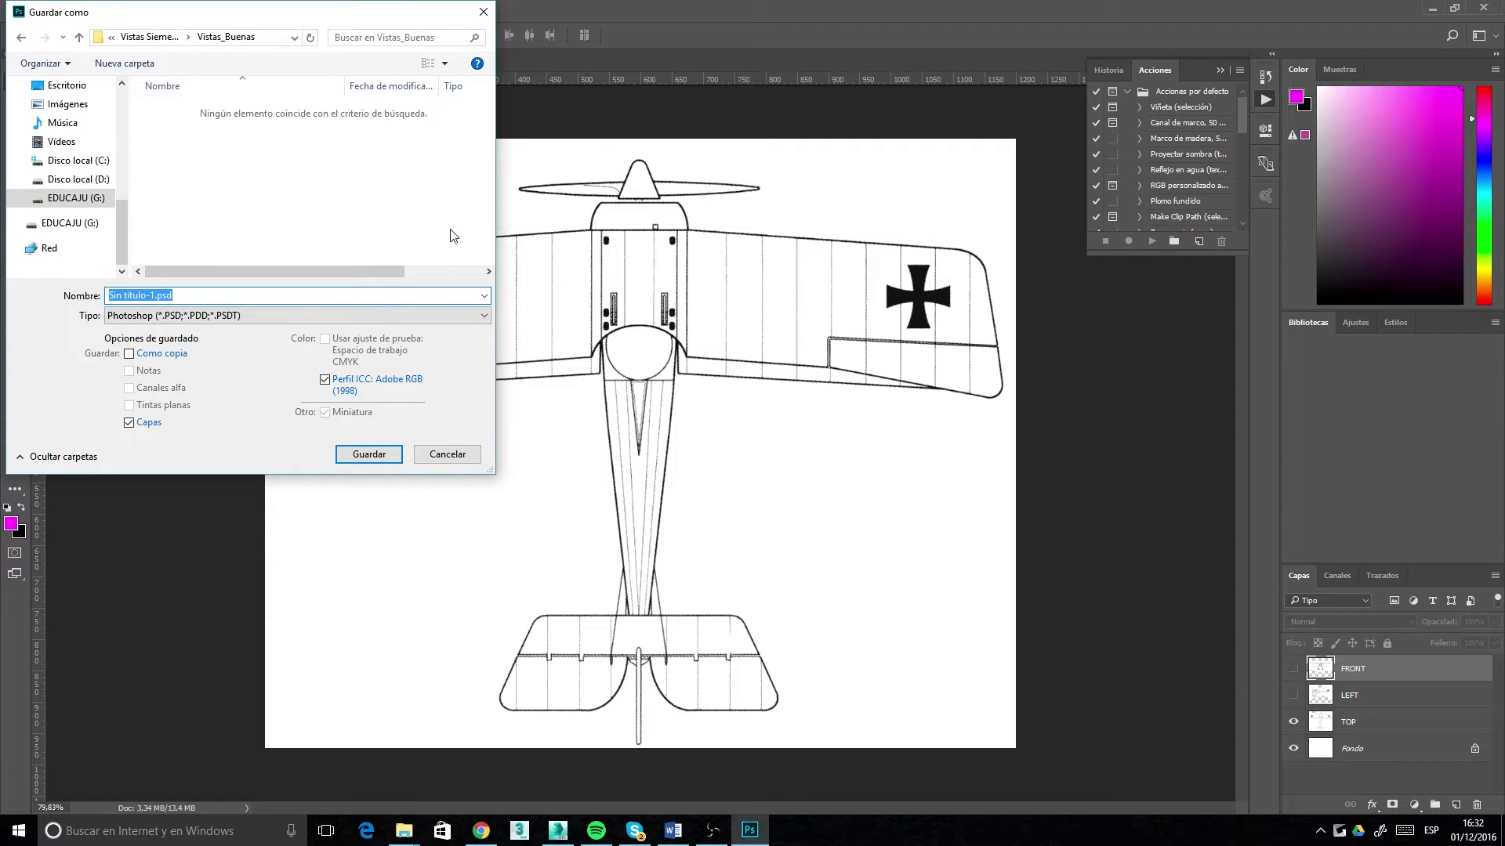
Step: Save the top view as TOP.jpg in JPEG format with maximum quality 12 and the progressive option
{"action": "left_click", "coordinate": [190, 315]}
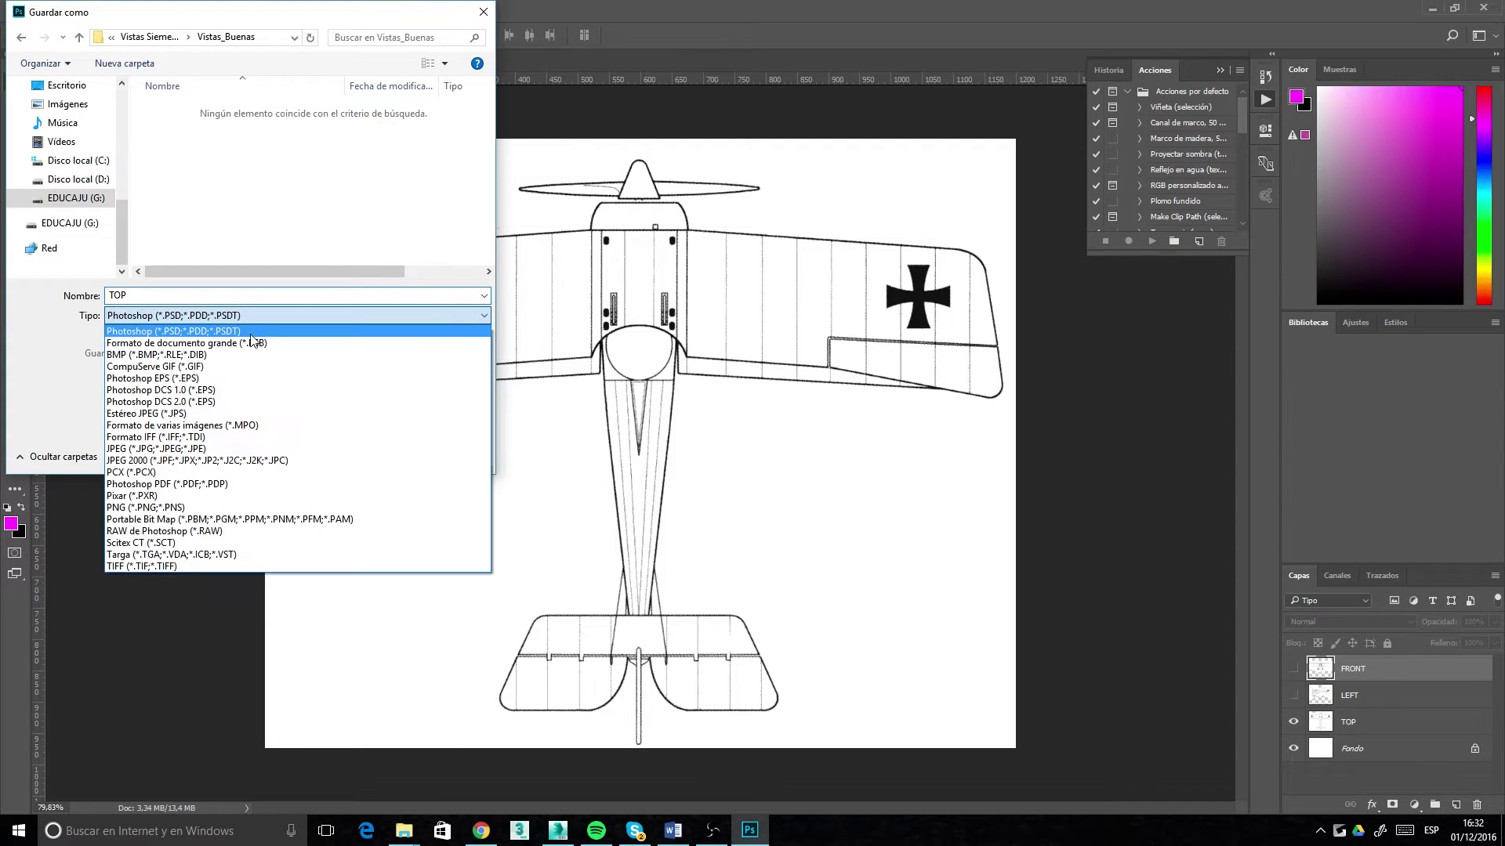
{"action": "left_click", "coordinate": [187, 449]}
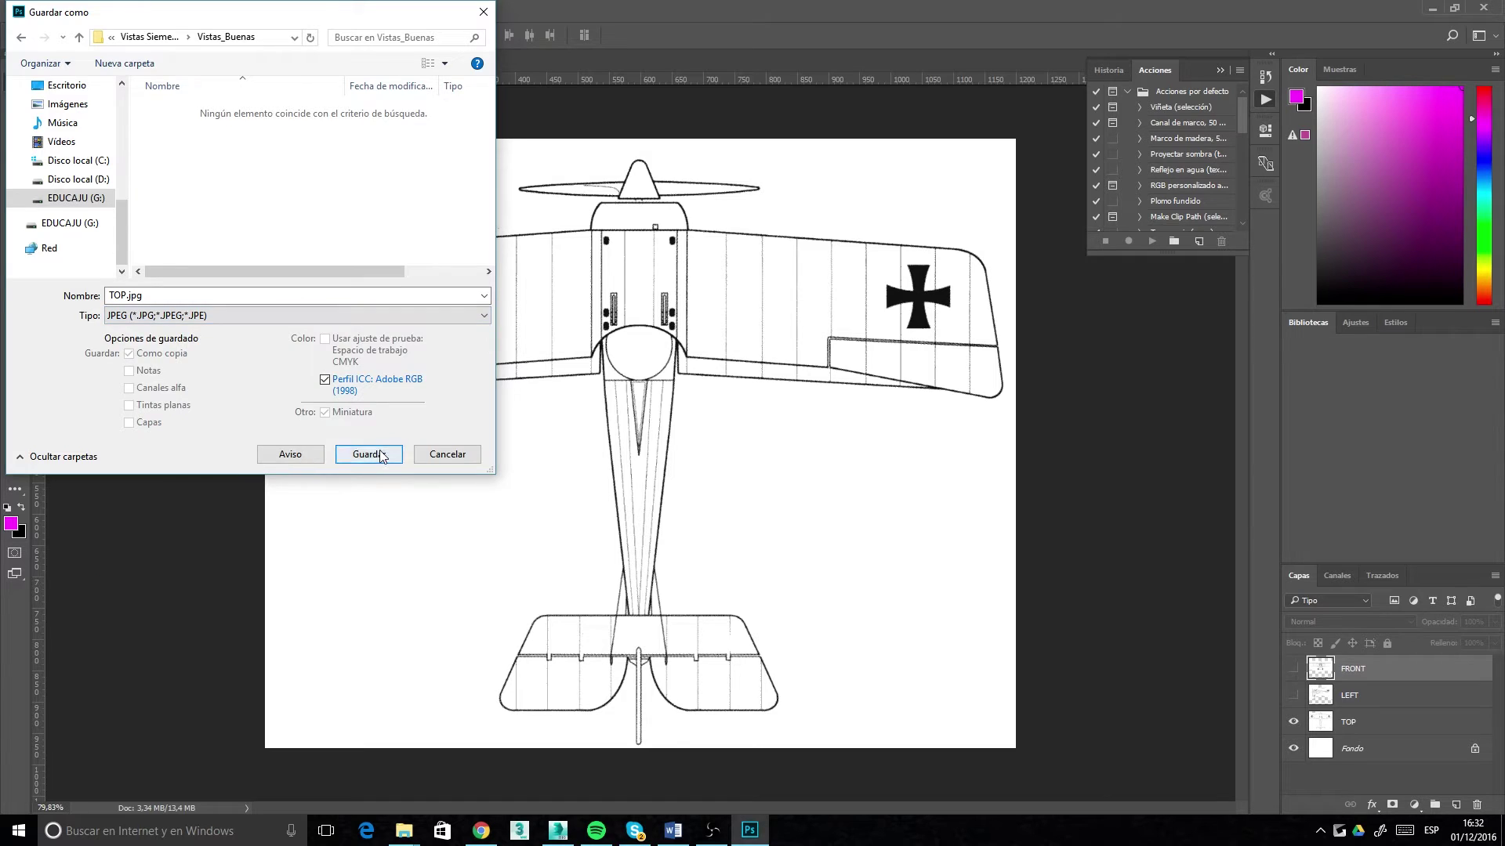
{"action": "left_click", "coordinate": [384, 455]}
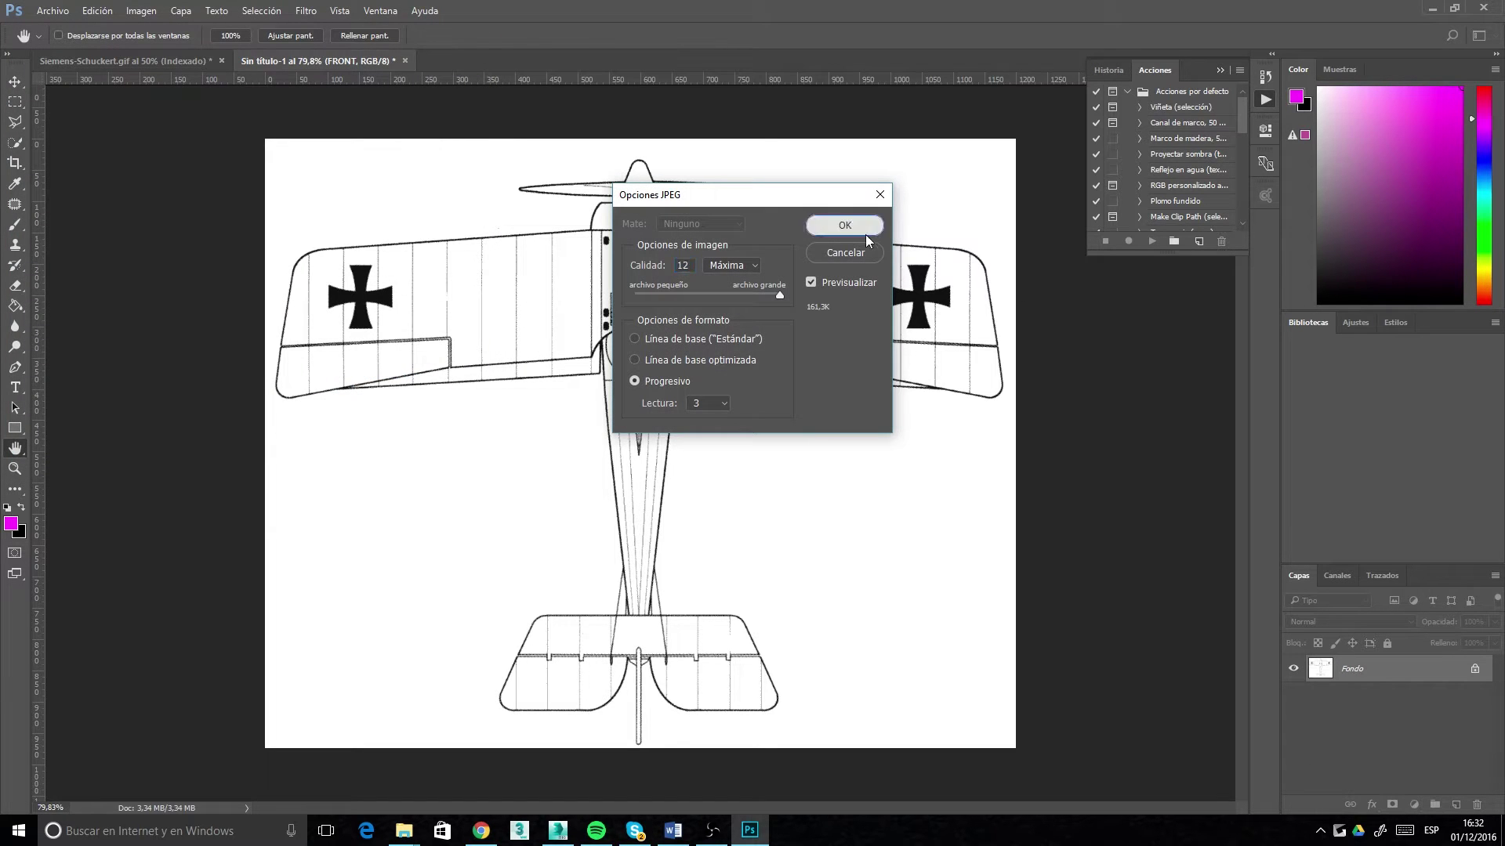
{"action": "left_click", "coordinate": [854, 229]}
Step: Show the LEFT layer instead of TOP and make LEFT the active layer
{"action": "left_click", "coordinate": [1293, 722]}
{"action": "left_click", "coordinate": [1293, 695]}
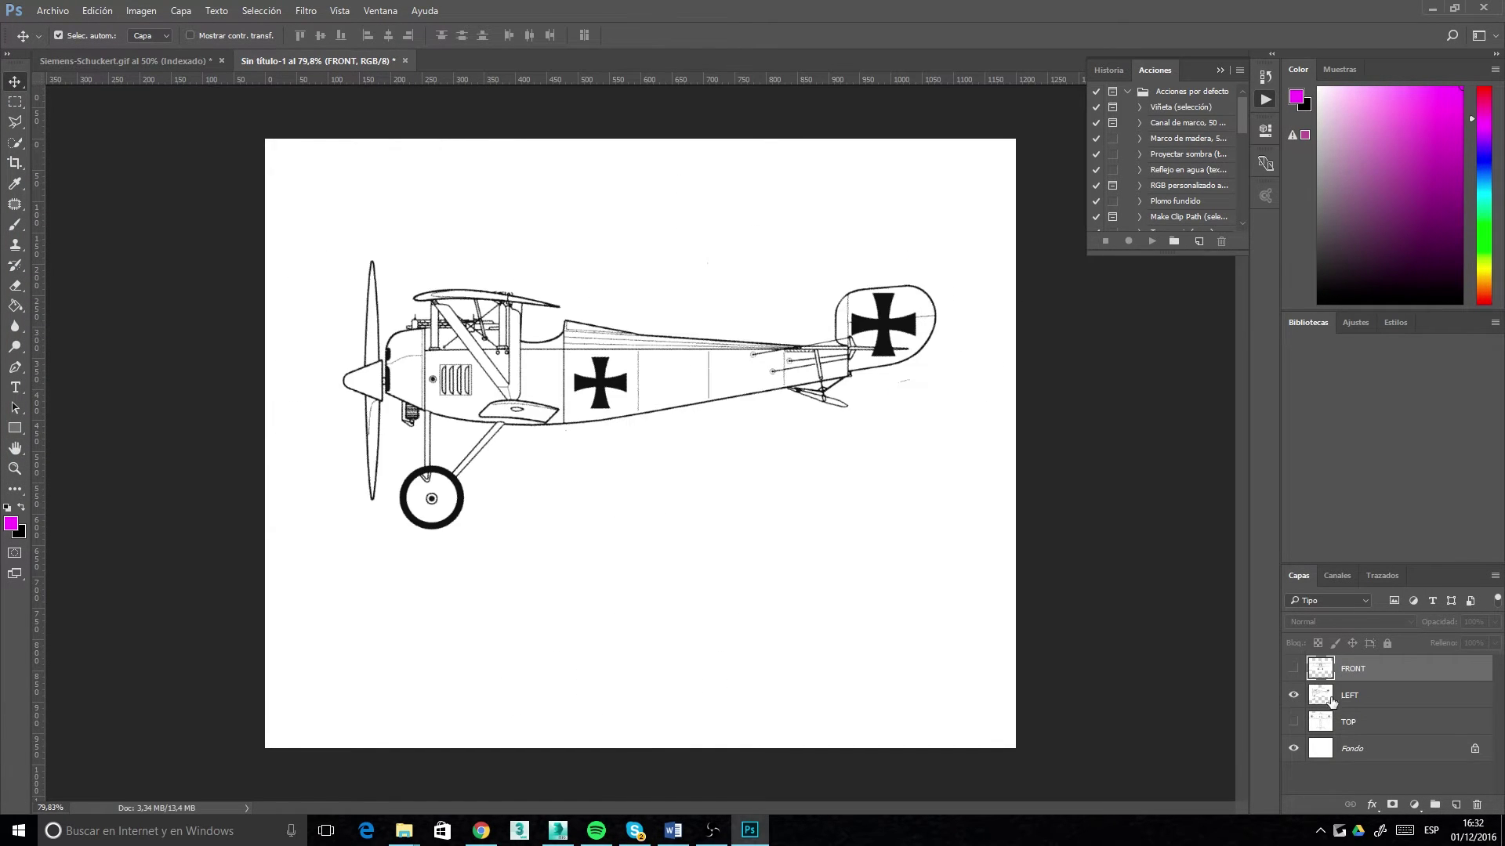
{"action": "left_click", "coordinate": [1349, 697]}
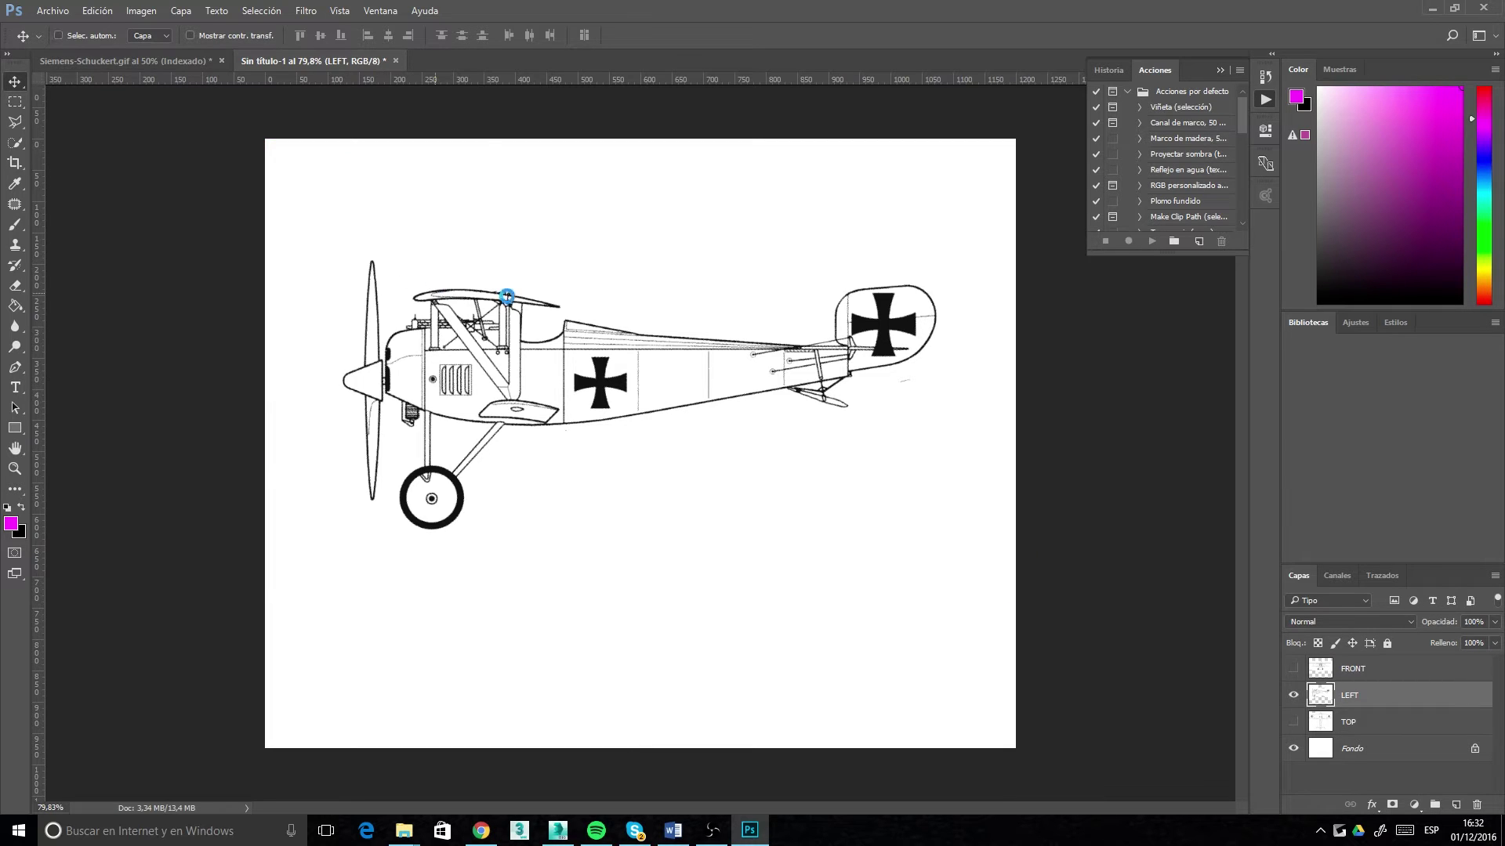
Step: Save the side view as LEFT.jpg in JPEG format in the Vistas_Buenas folder, accepting the JPEG options
{"action": "key", "text": "ctrl+shift+s"}
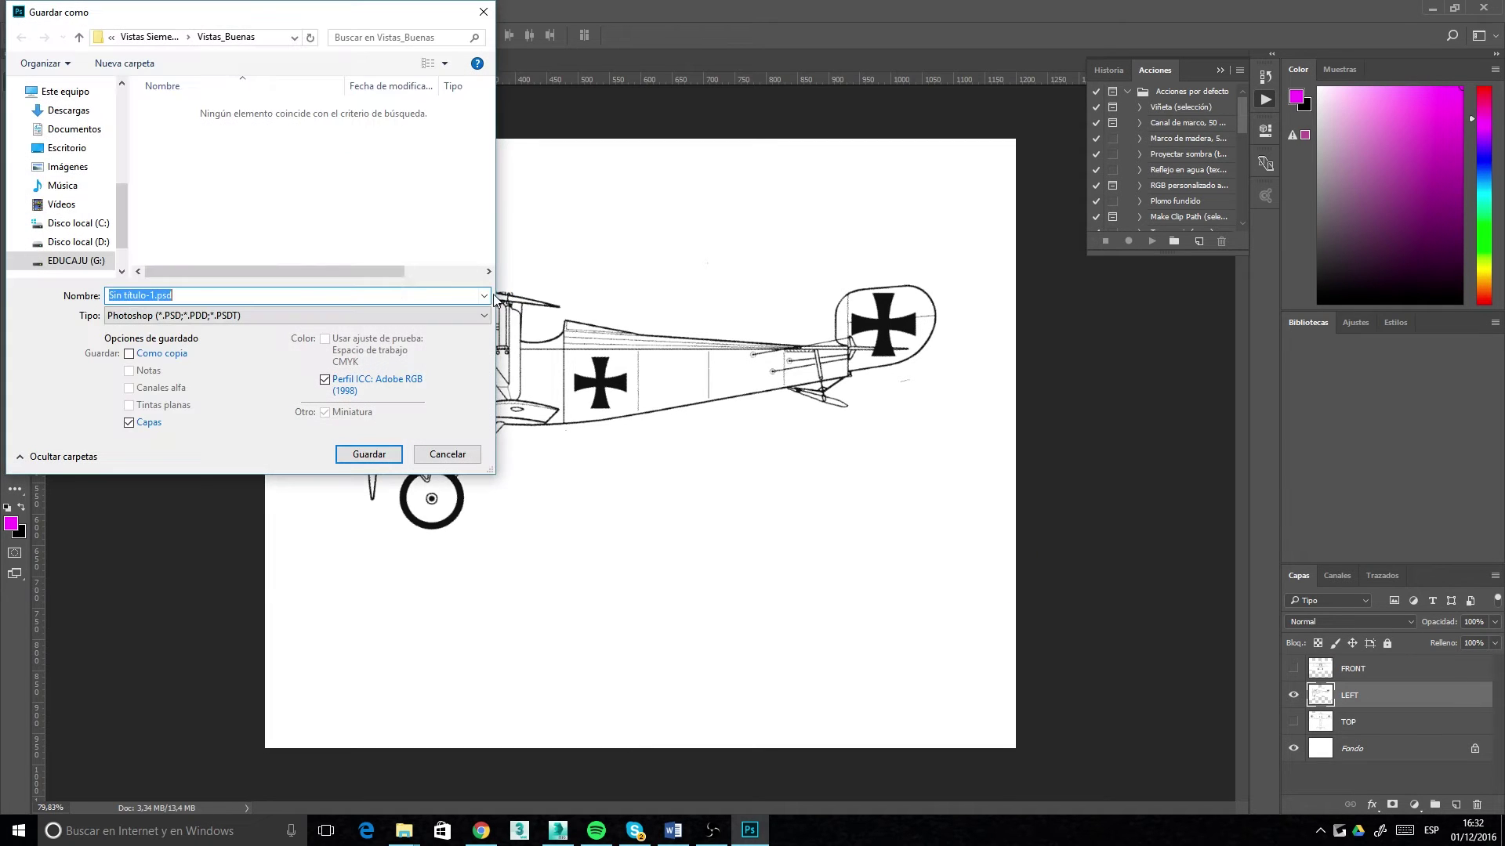
{"action": "left_click", "coordinate": [173, 317]}
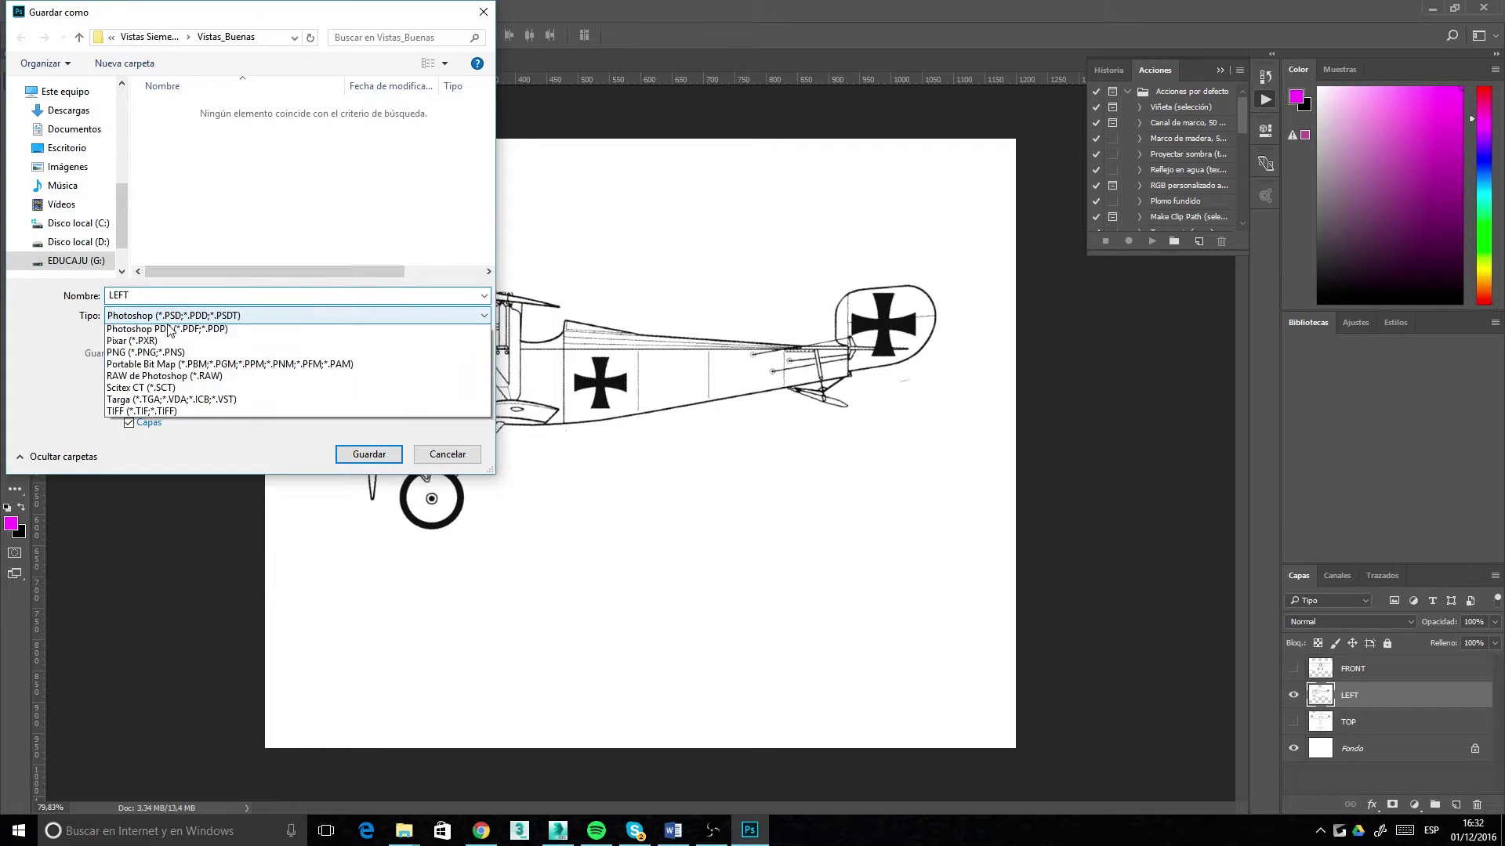
{"action": "left_click", "coordinate": [189, 450]}
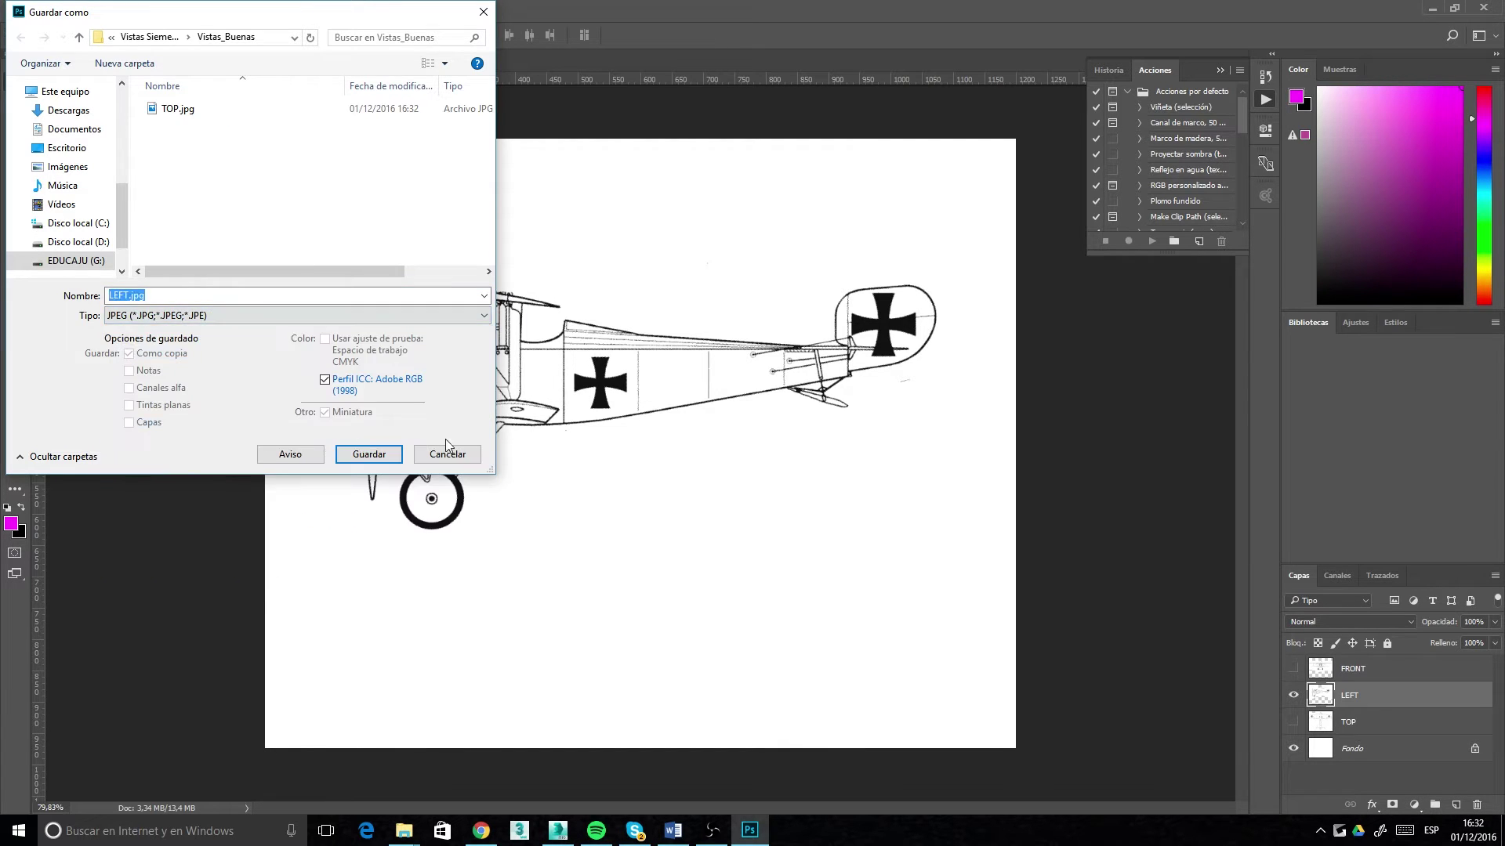
{"action": "key", "text": "Return"}
{"action": "key", "text": "Return"}
{"action": "key", "text": "v"}
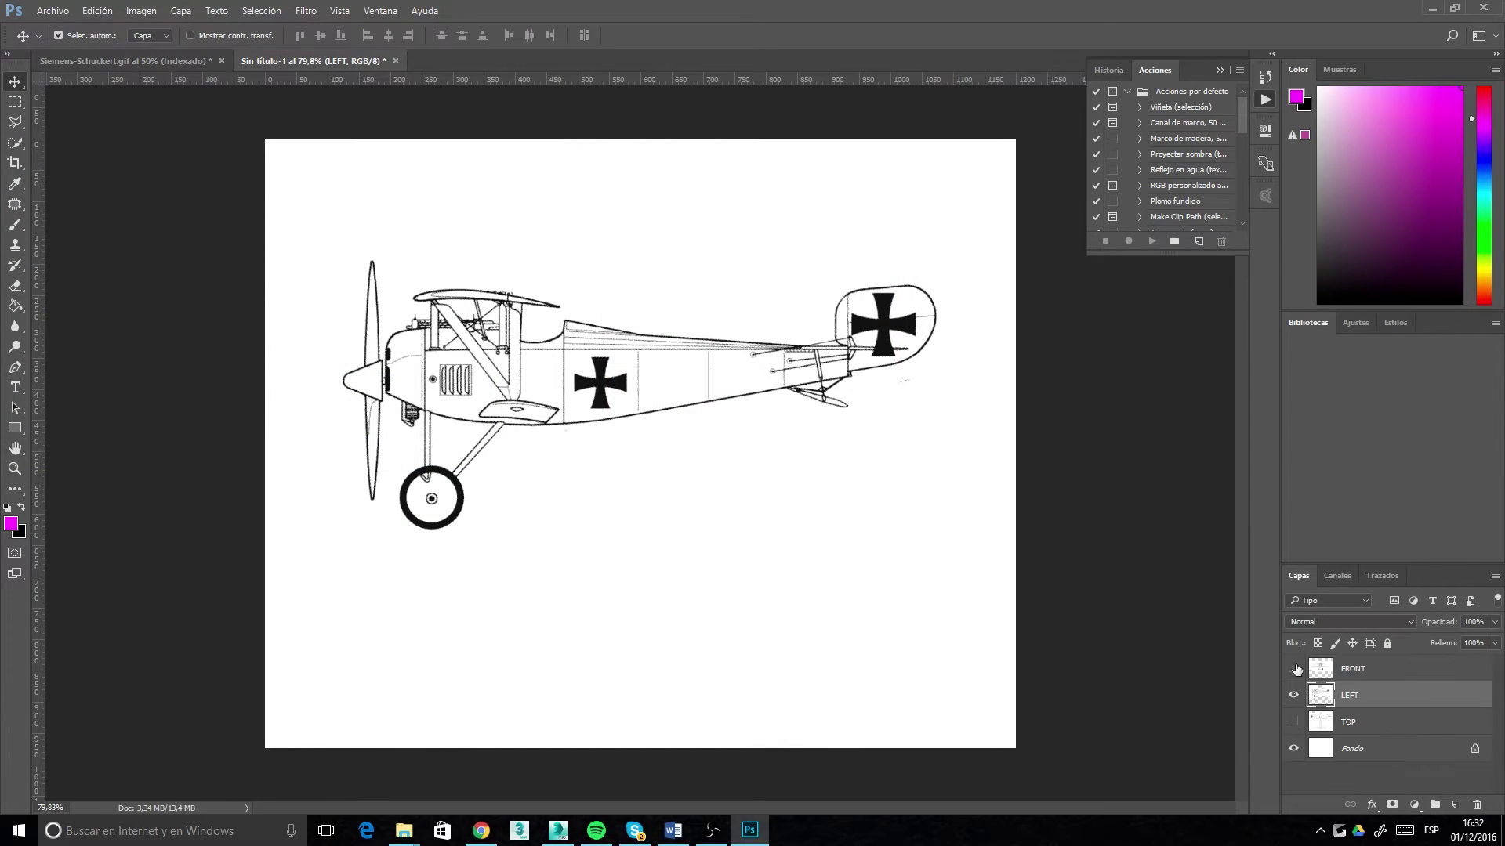
Step: Show the FRONT layer instead of LEFT and make FRONT the active layer
{"action": "left_click", "coordinate": [1293, 695]}
{"action": "left_click", "coordinate": [1293, 669]}
{"action": "left_click", "coordinate": [1322, 668]}
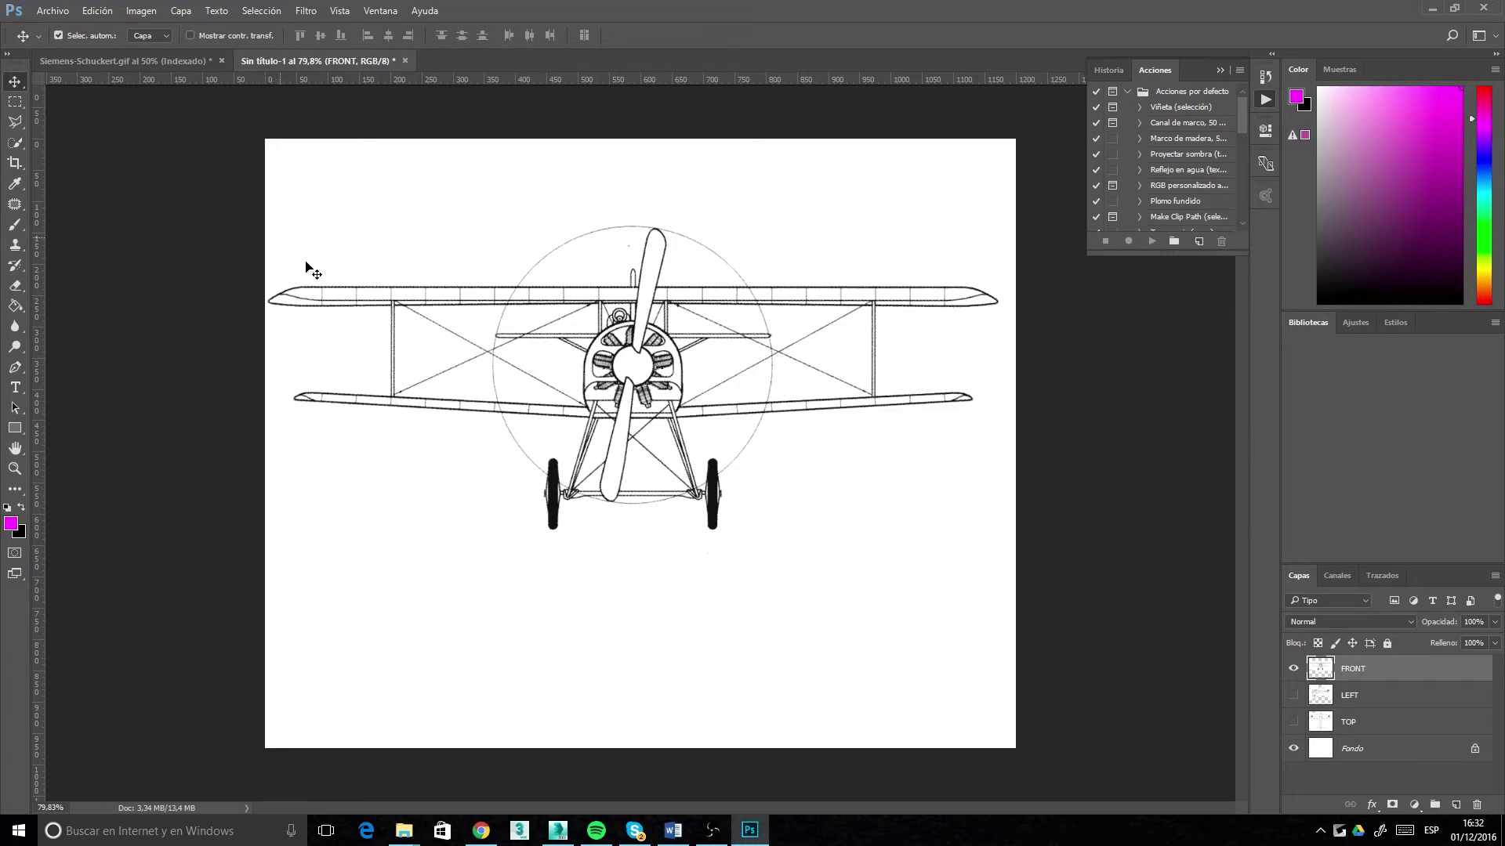
Step: Save the front view as FRONT.jpg in JPEG format in the Vistas_Buenas folder, accepting the JPEG options
{"action": "key", "text": "ctrl+shift+s"}
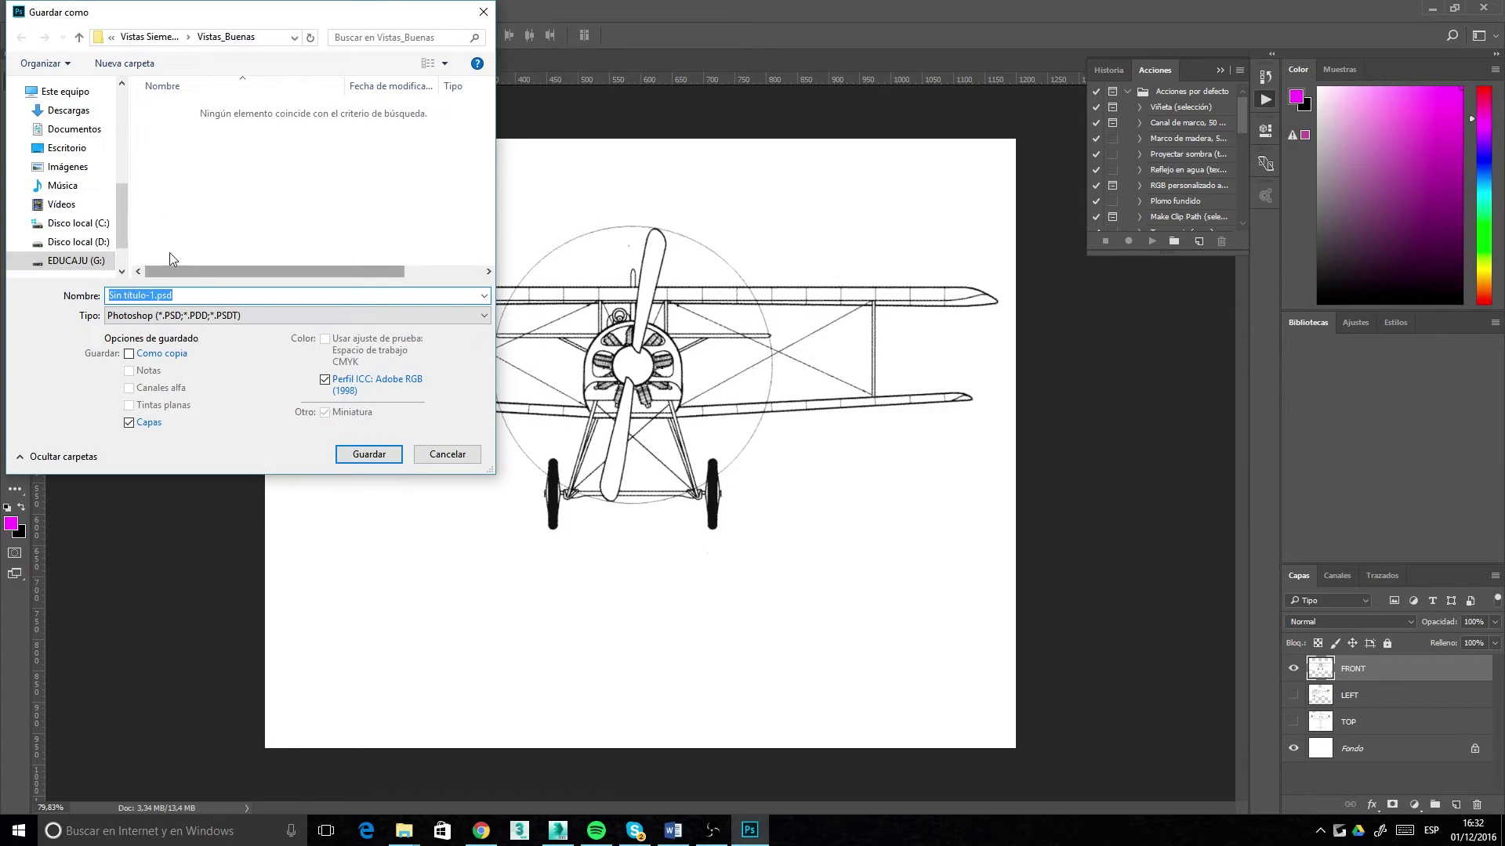
{"action": "left_click", "coordinate": [188, 315]}
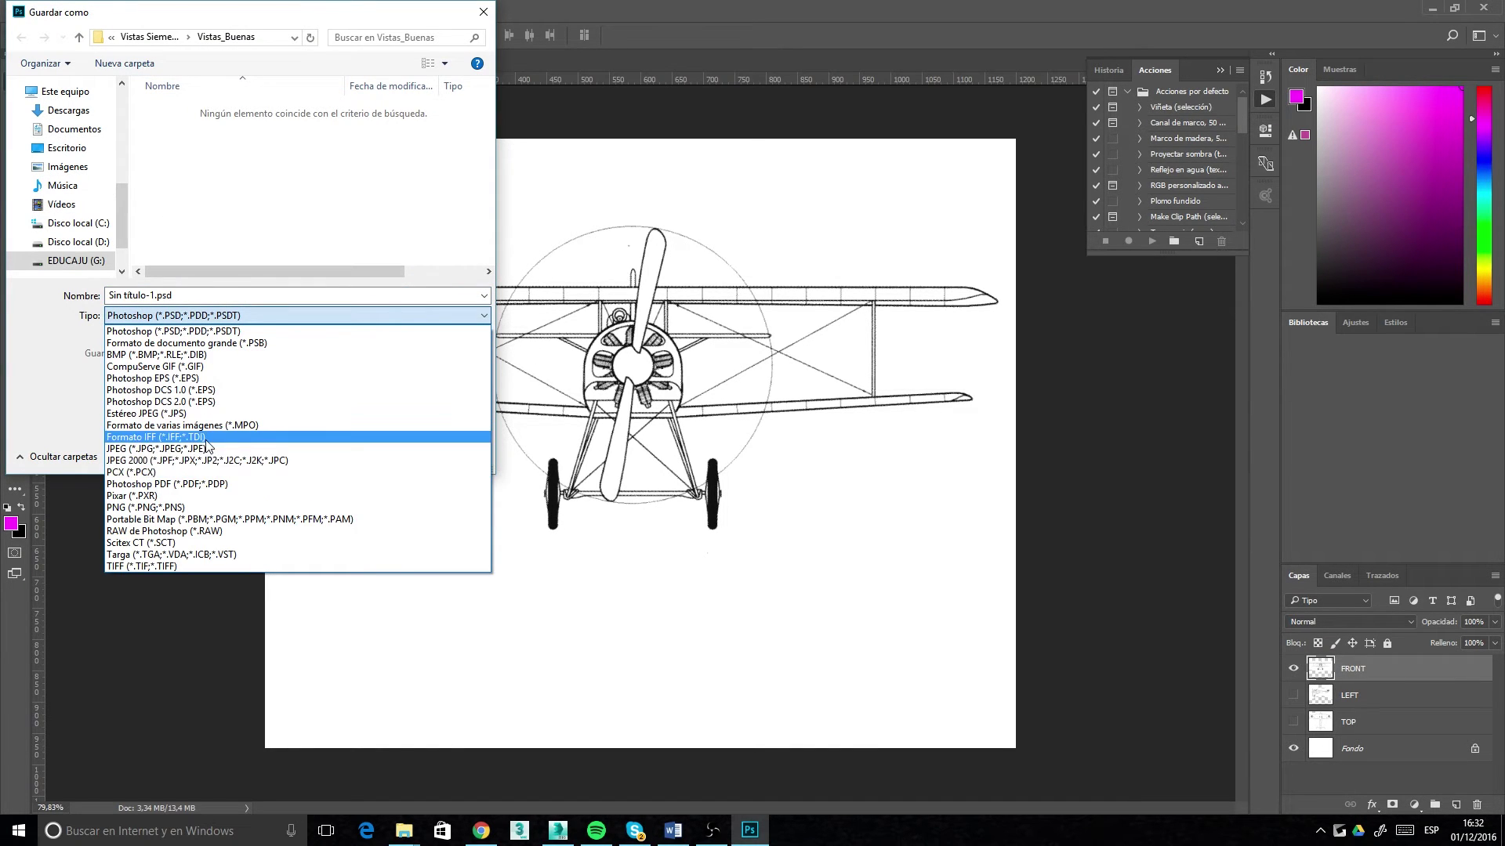
{"action": "left_click", "coordinate": [208, 448]}
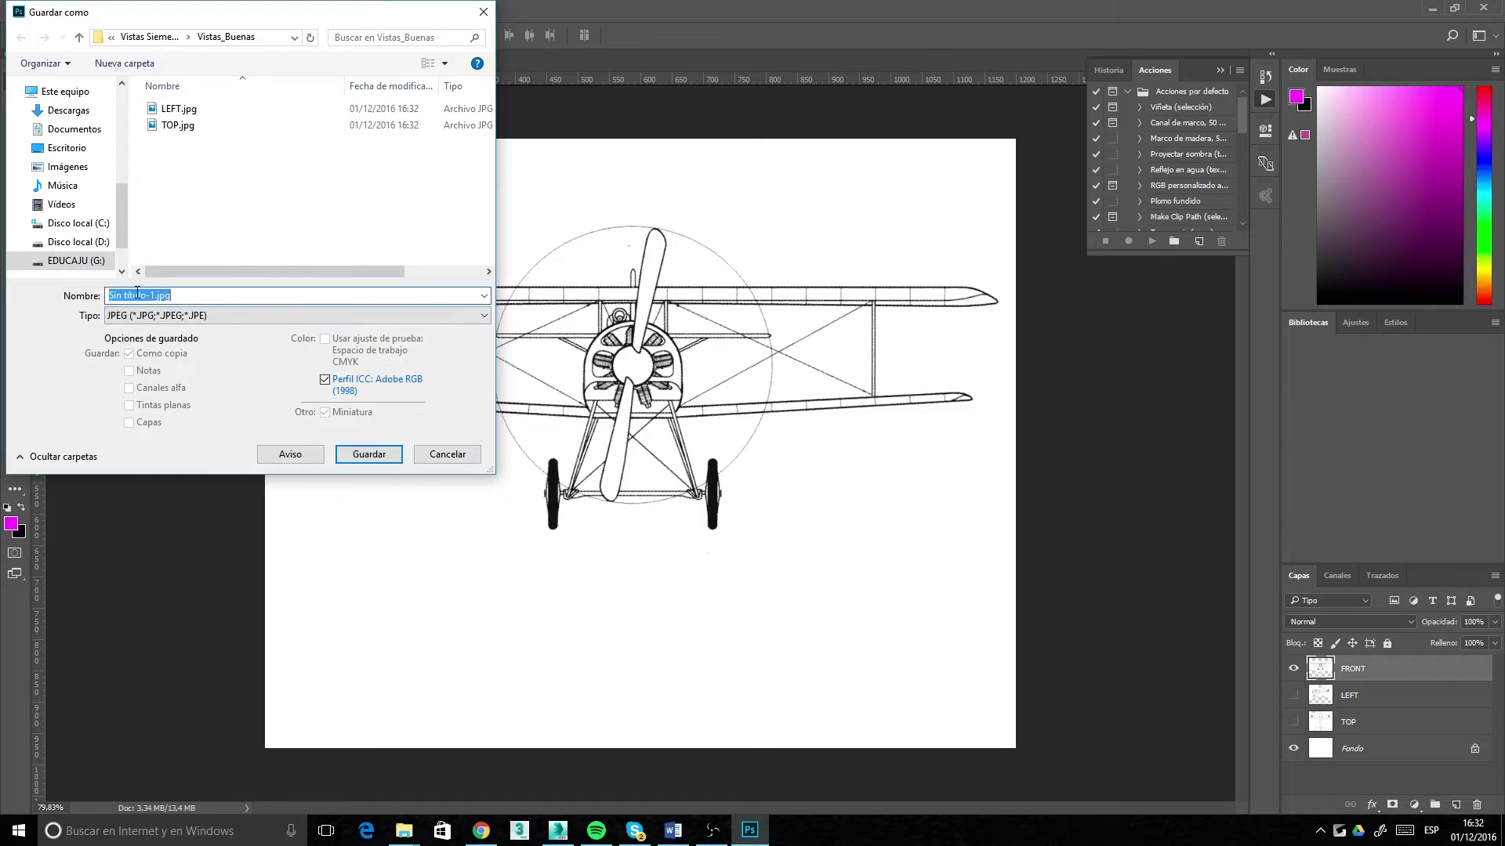
{"action": "key", "text": "Return"}
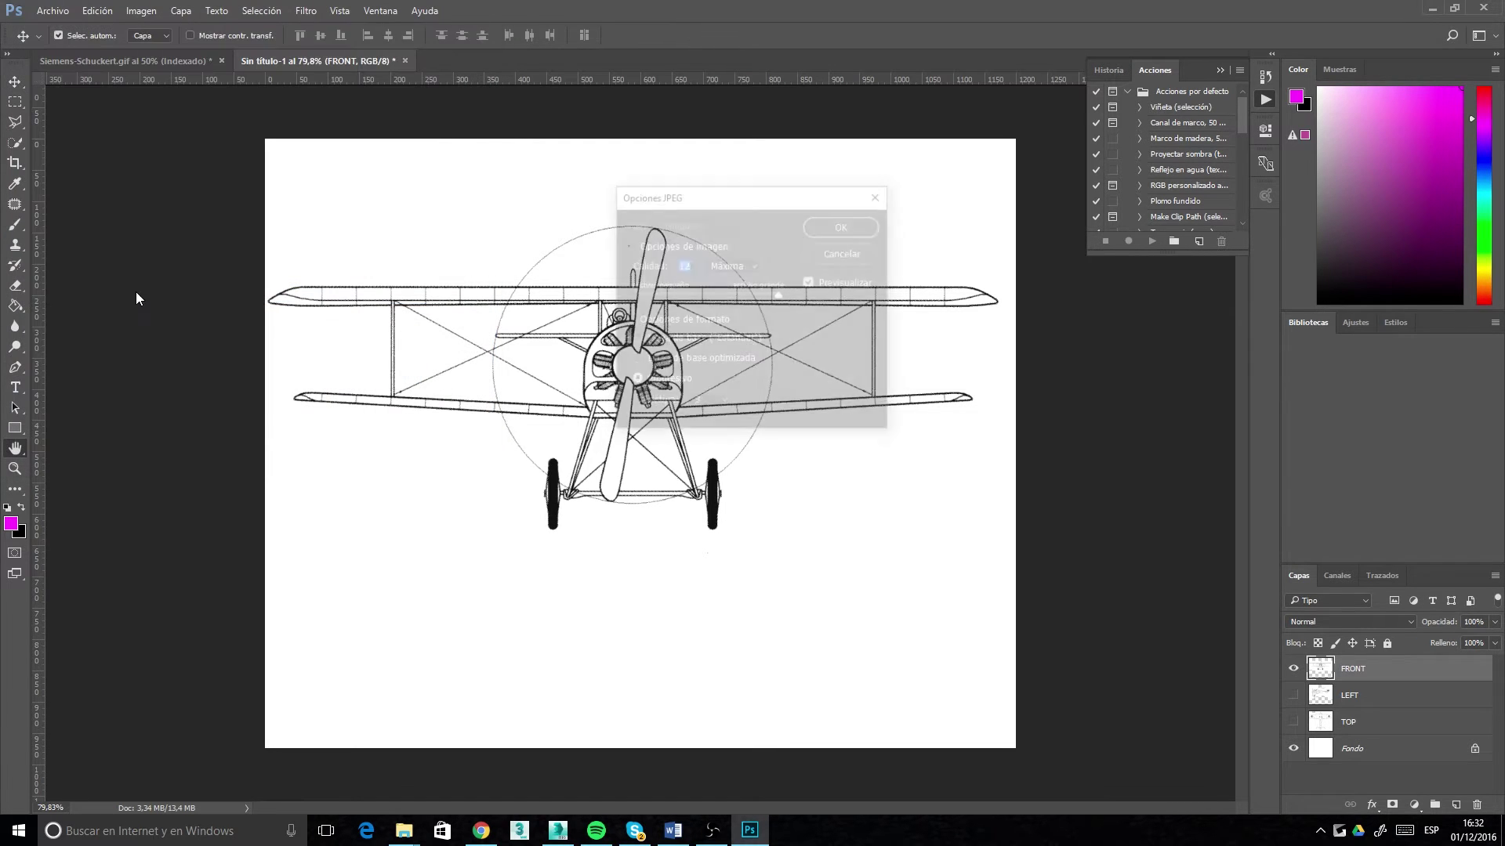
{"action": "key", "text": "Return"}
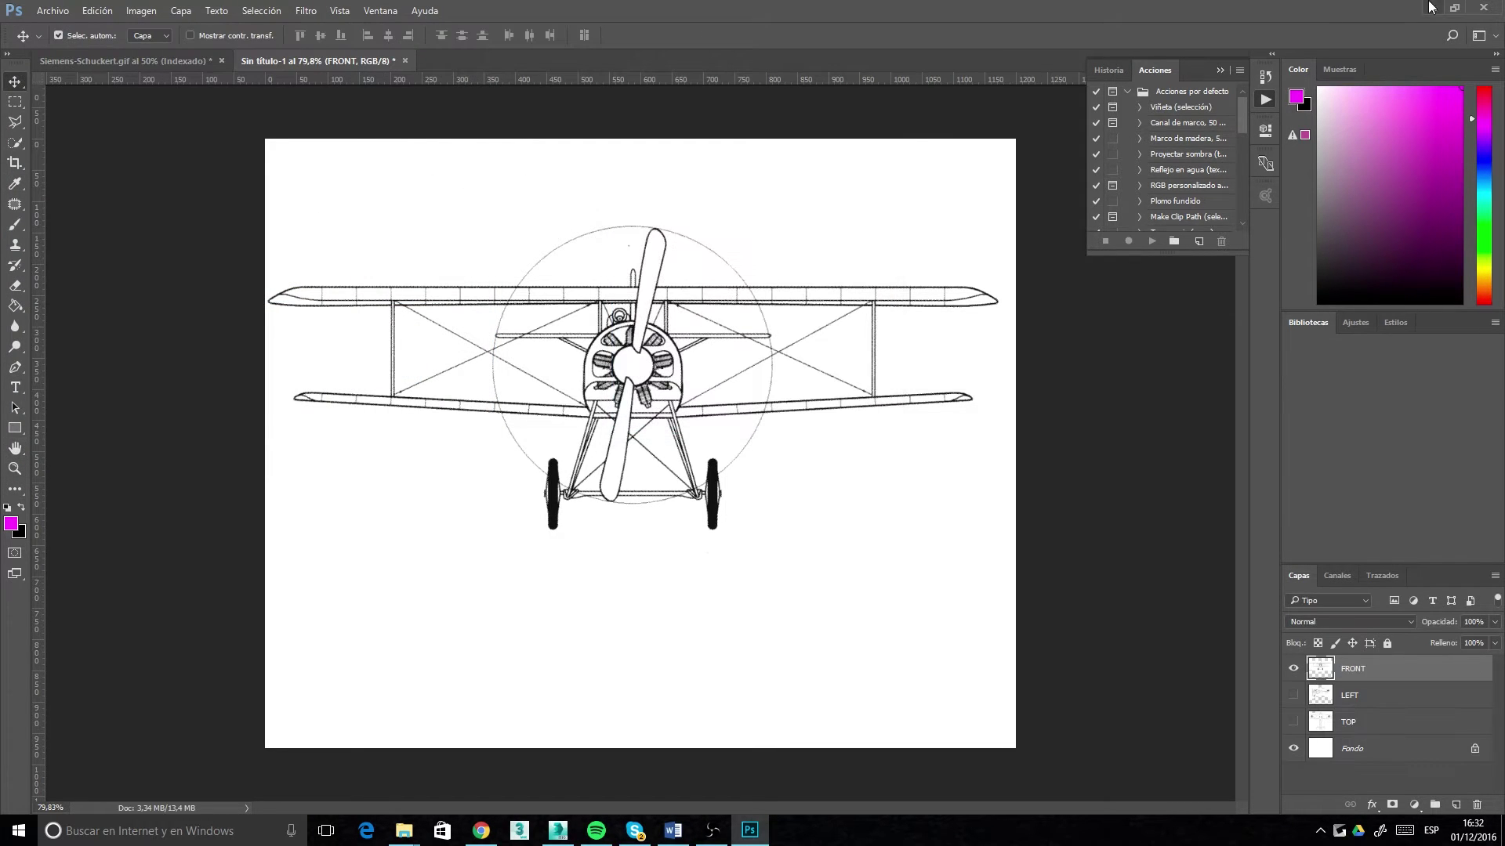
Step: Close Photoshop, discarding the unsaved changes in both open documents
{"action": "left_click", "coordinate": [1493, 8]}
{"action": "left_click", "coordinate": [749, 315]}
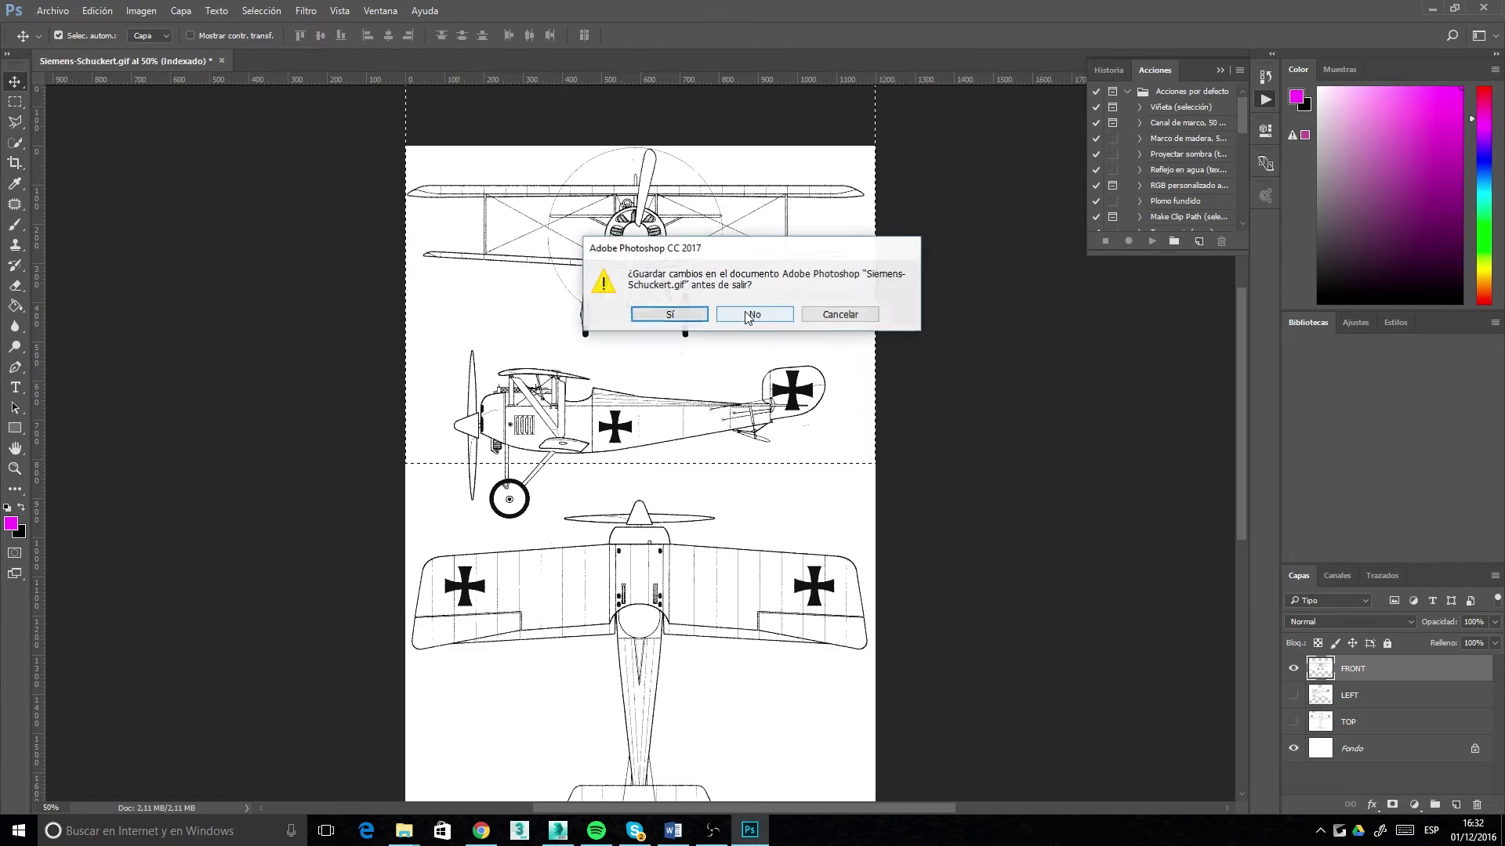
{"action": "left_click", "coordinate": [745, 313]}
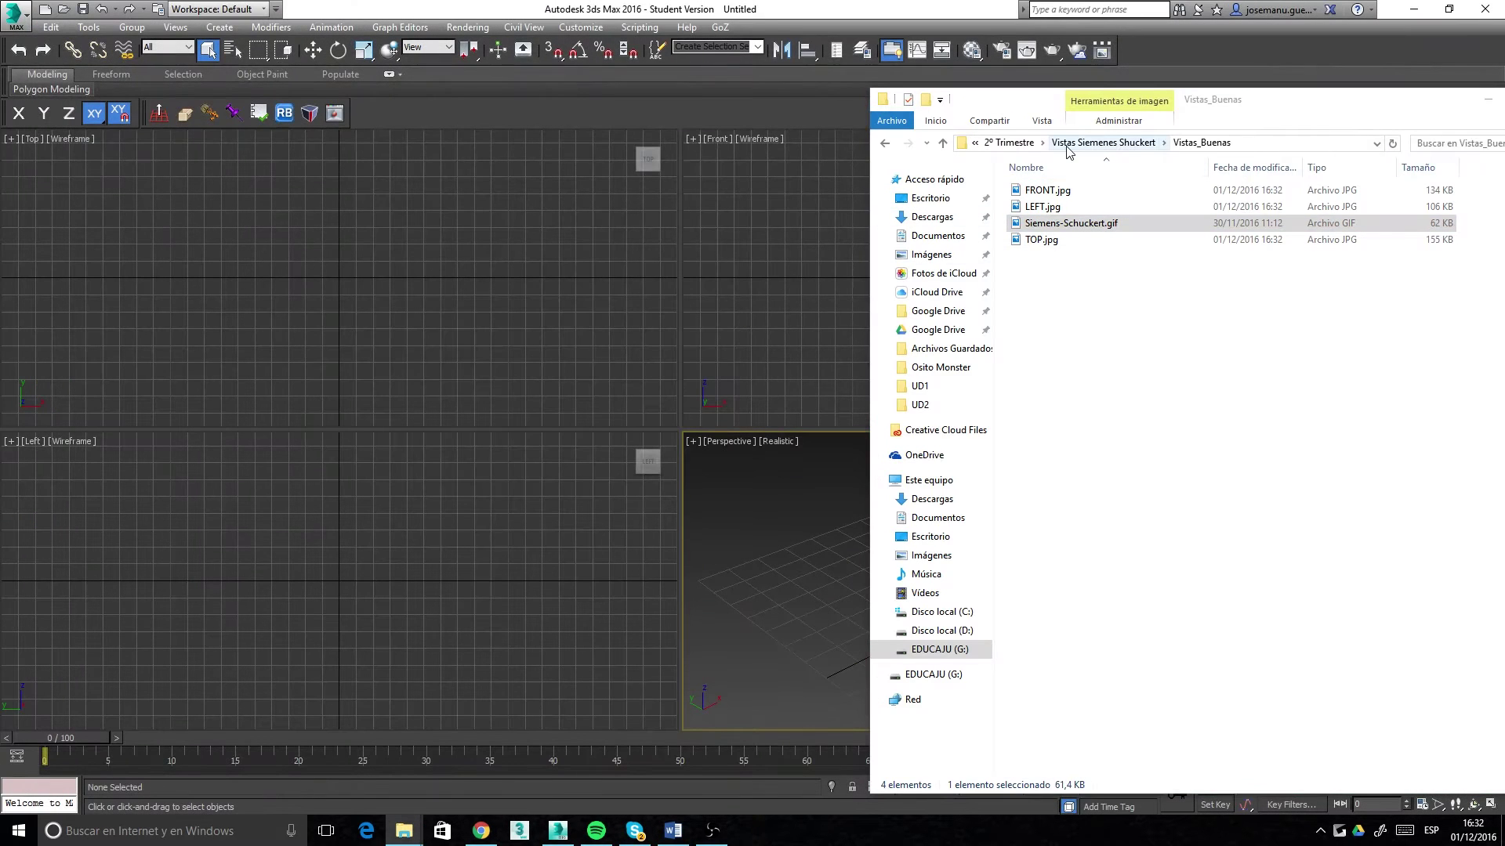
Step: Look through the blueprint images in the Vistas_Buenas folder, starting from FRONT.jpg
{"action": "left_click_drag", "start_coordinate": [1011, 100], "coordinate": [482, 148]}
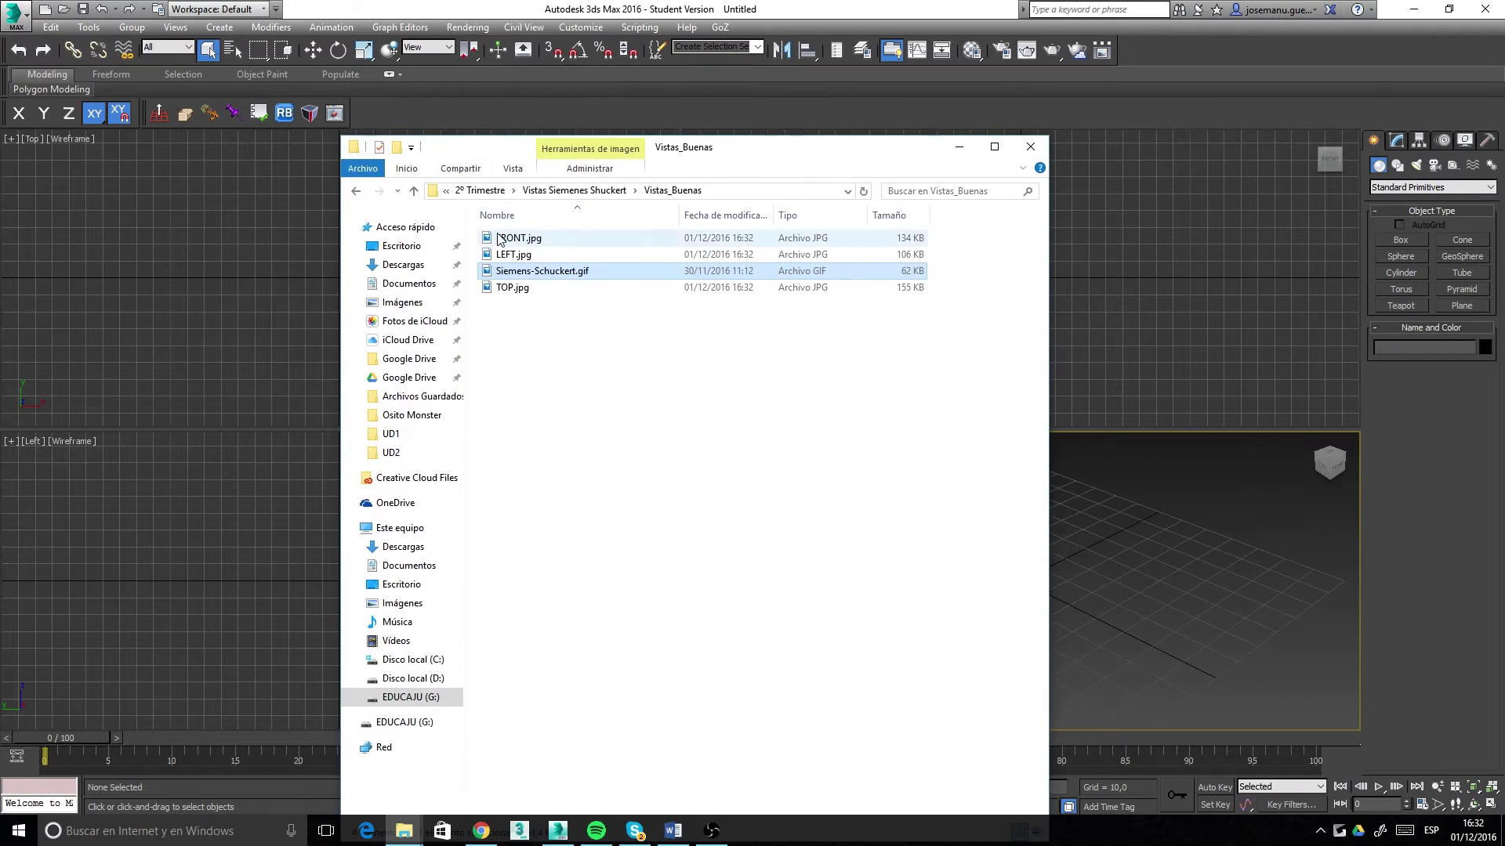
{"action": "left_click", "coordinate": [504, 242]}
{"action": "double_click", "coordinate": [504, 241]}
{"action": "key", "text": "Right"}
{"action": "key", "text": "Right"}
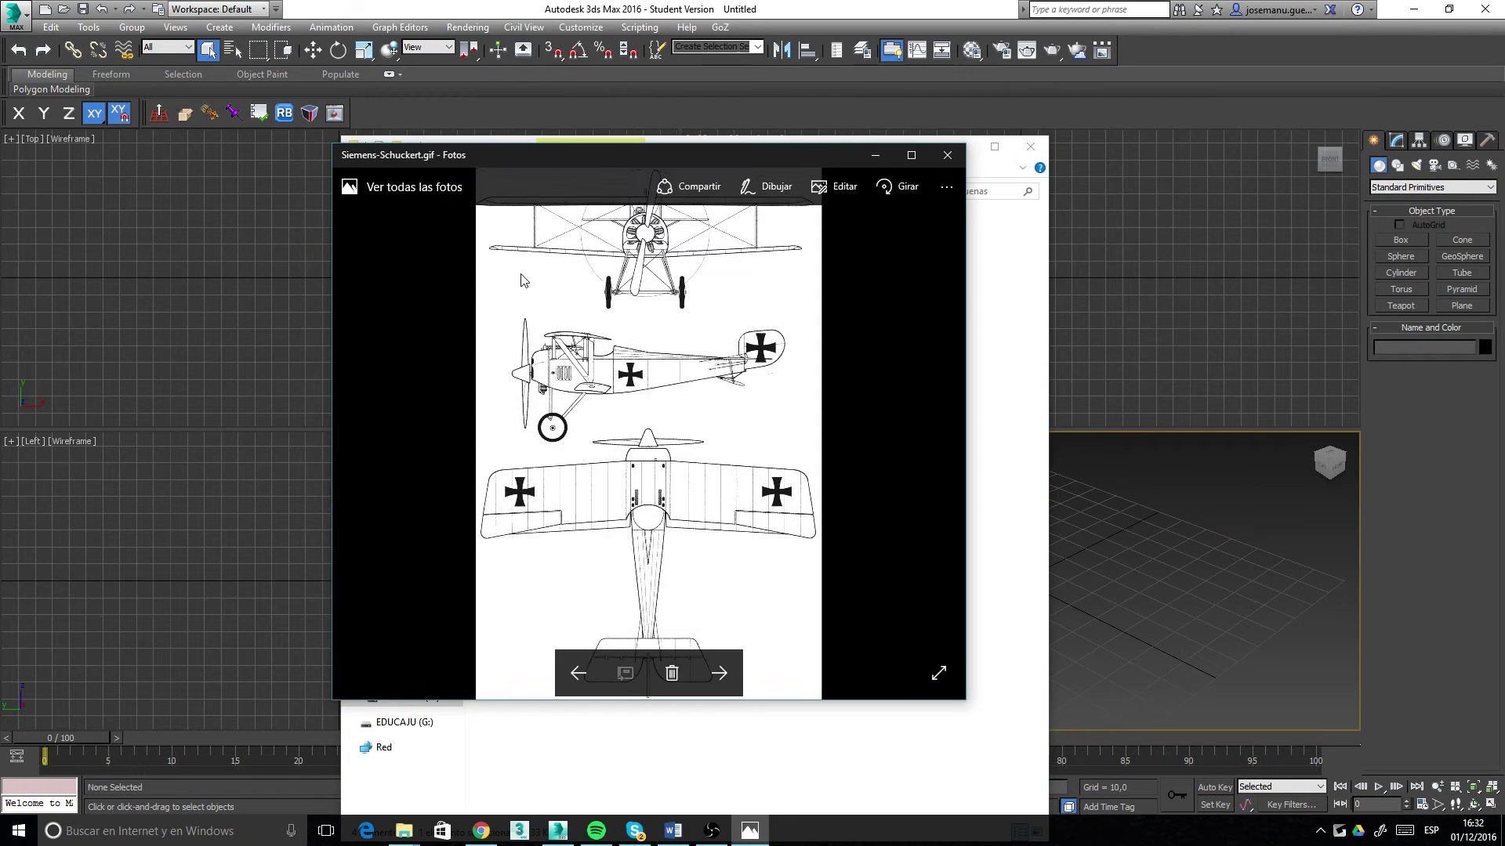
{"action": "key", "text": "Right"}
{"action": "left_click", "coordinate": [947, 155]}
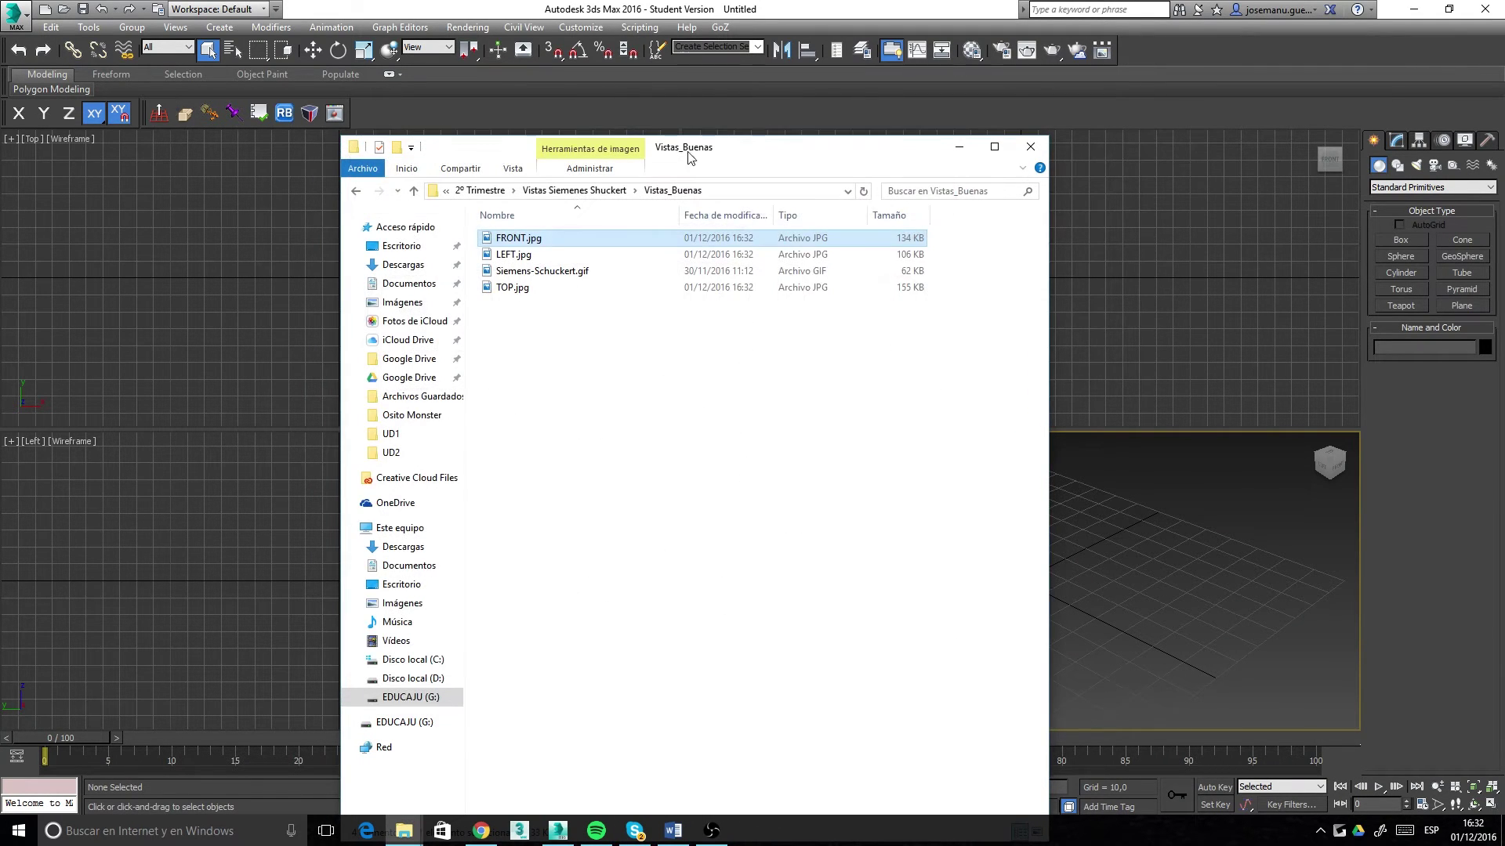
{"action": "left_click_drag", "start_coordinate": [688, 150], "coordinate": [1504, 161]}
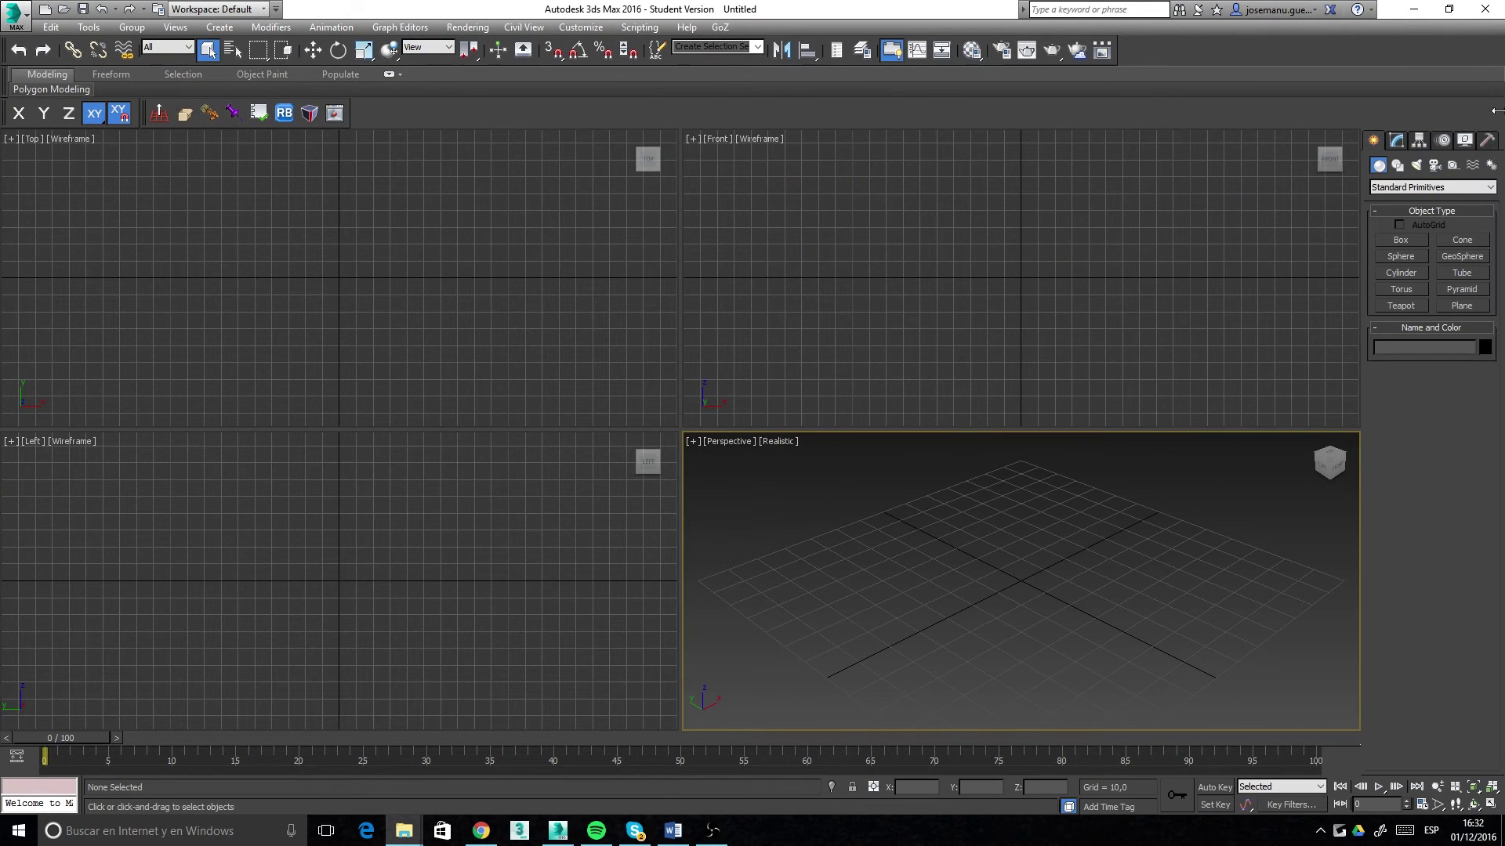
Step: Create reference planes in 3ds Max from FRONT.jpg, LEFT.jpg and TOP.jpg with the Reference Plane script
{"action": "left_click", "coordinate": [334, 112]}
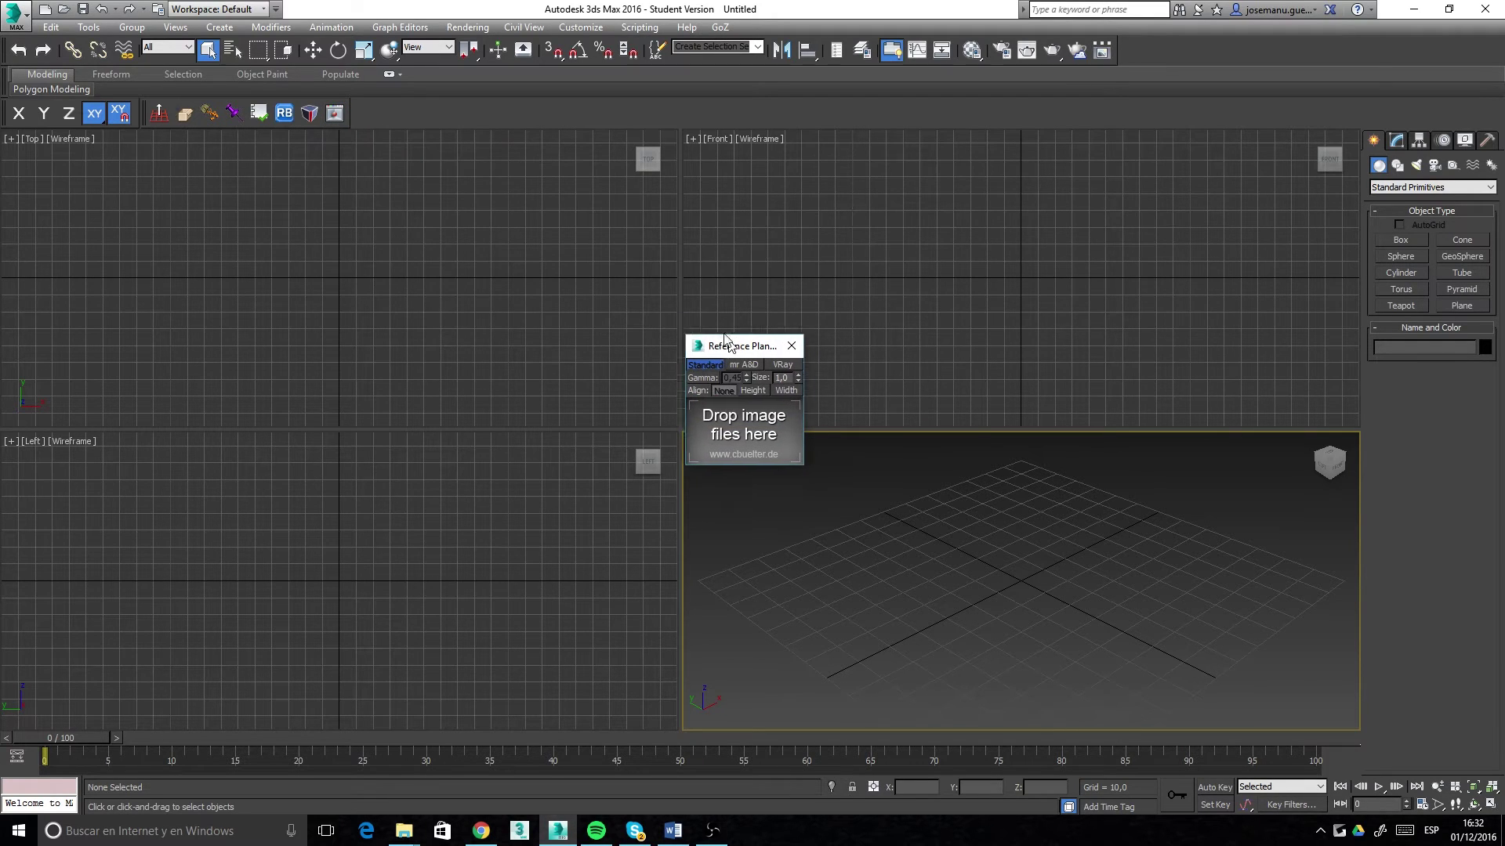
{"action": "left_click_drag", "start_coordinate": [727, 344], "coordinate": [664, 234]}
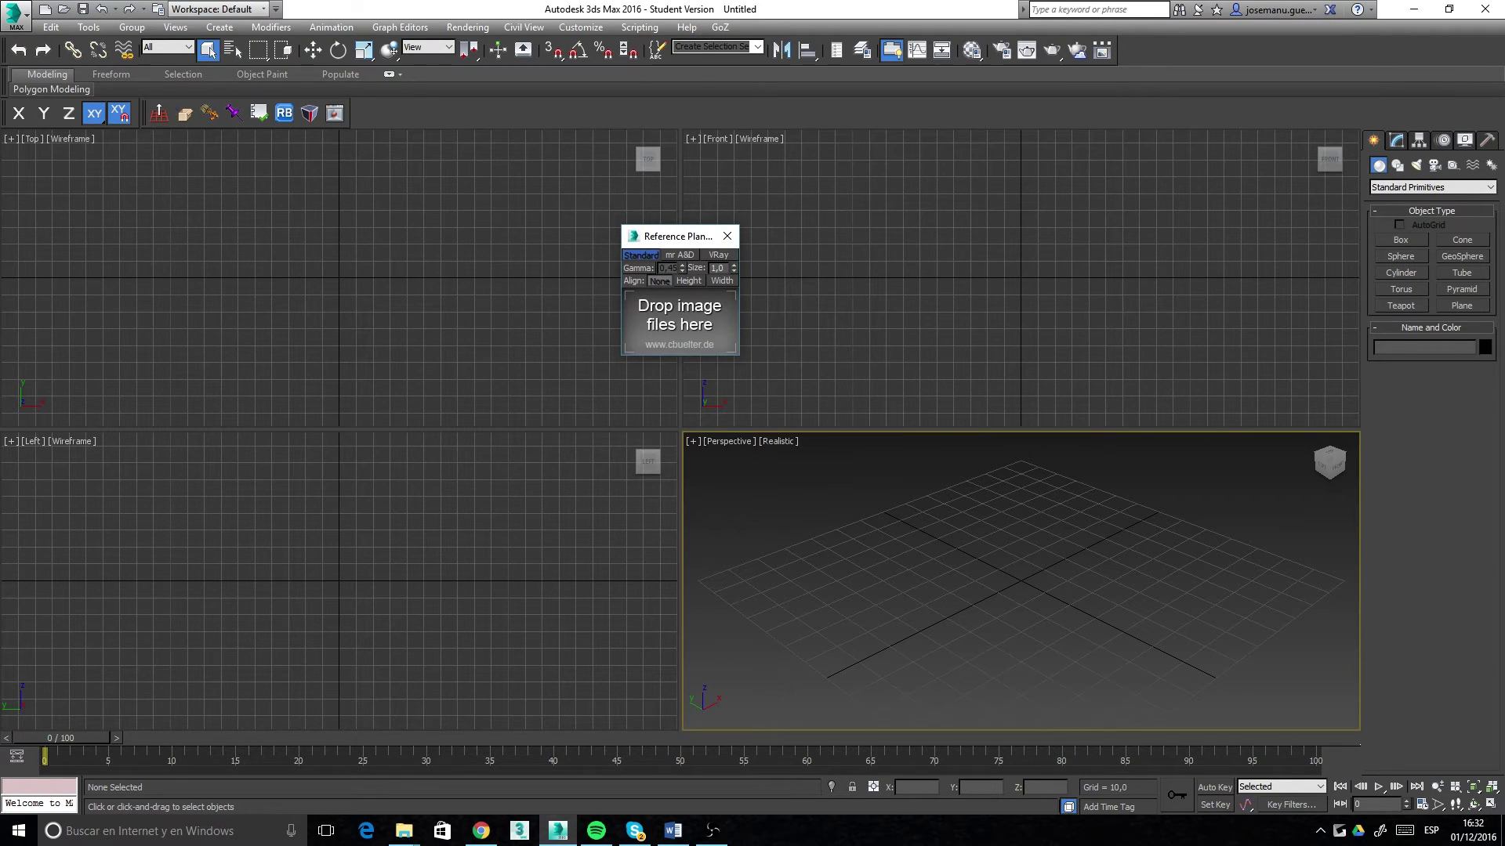
{"action": "left_click_drag", "start_coordinate": [1504, 123], "coordinate": [1143, 123]}
{"action": "left_click_drag", "start_coordinate": [993, 205], "coordinate": [726, 310]}
{"action": "left_click", "coordinate": [998, 225]}
{"action": "left_click_drag", "start_coordinate": [995, 254], "coordinate": [708, 319]}
{"action": "left_click_drag", "start_coordinate": [1370, 112], "coordinate": [1503, 94]}
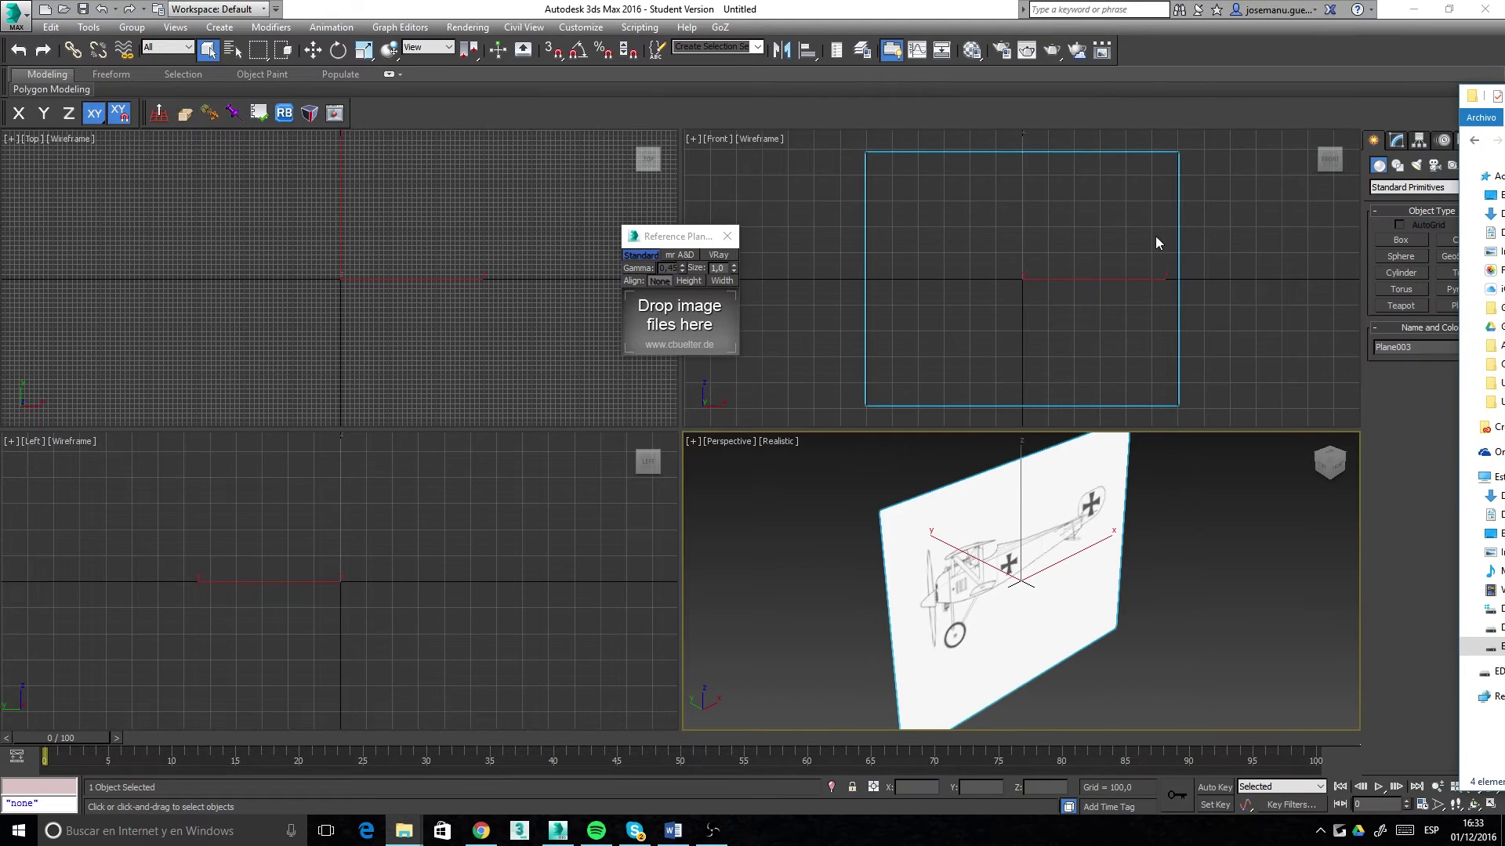
{"action": "left_click", "coordinate": [727, 235]}
Step: Select all three reference planes together and scale them down uniformly to a small fraction of their size
{"action": "middle_click_drag", "start_coordinate": [927, 600], "coordinate": [905, 576]}
{"action": "scroll", "coordinate": [898, 537], "scroll_direction": "down", "scroll_amount": 2}
{"action": "scroll", "coordinate": [905, 576], "scroll_direction": "up", "scroll_amount": 3}
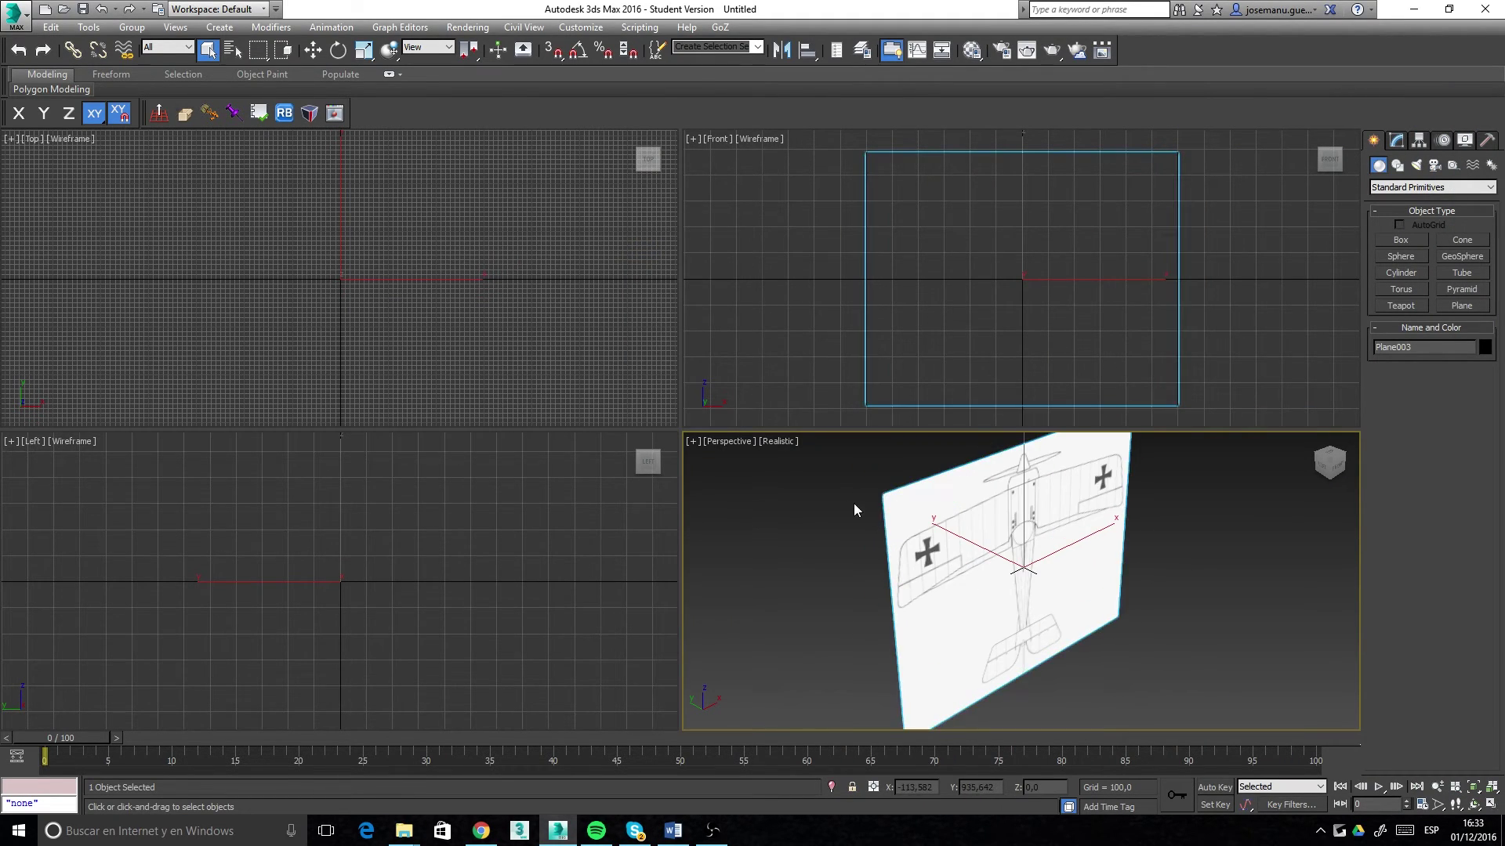
{"action": "left_click_drag", "start_coordinate": [854, 510], "coordinate": [980, 588]}
{"action": "scroll", "coordinate": [1025, 572], "scroll_direction": "up", "scroll_amount": 10}
{"action": "scroll", "coordinate": [1012, 542], "scroll_direction": "down", "scroll_amount": 10}
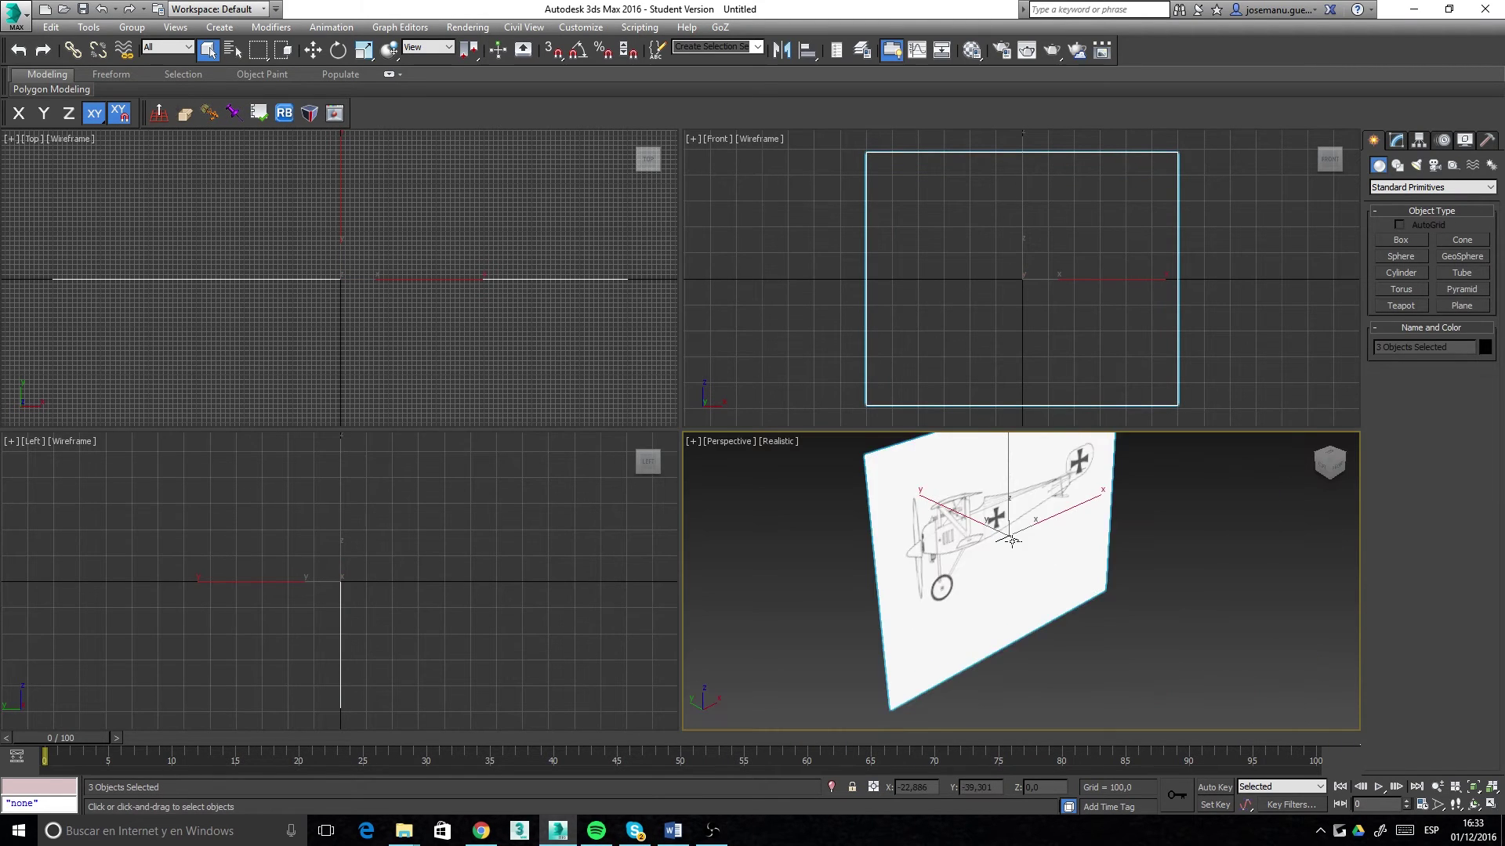
{"action": "middle_click_drag", "start_coordinate": [1012, 541], "coordinate": [1020, 561], "text": "alt"}
{"action": "key", "text": "r"}
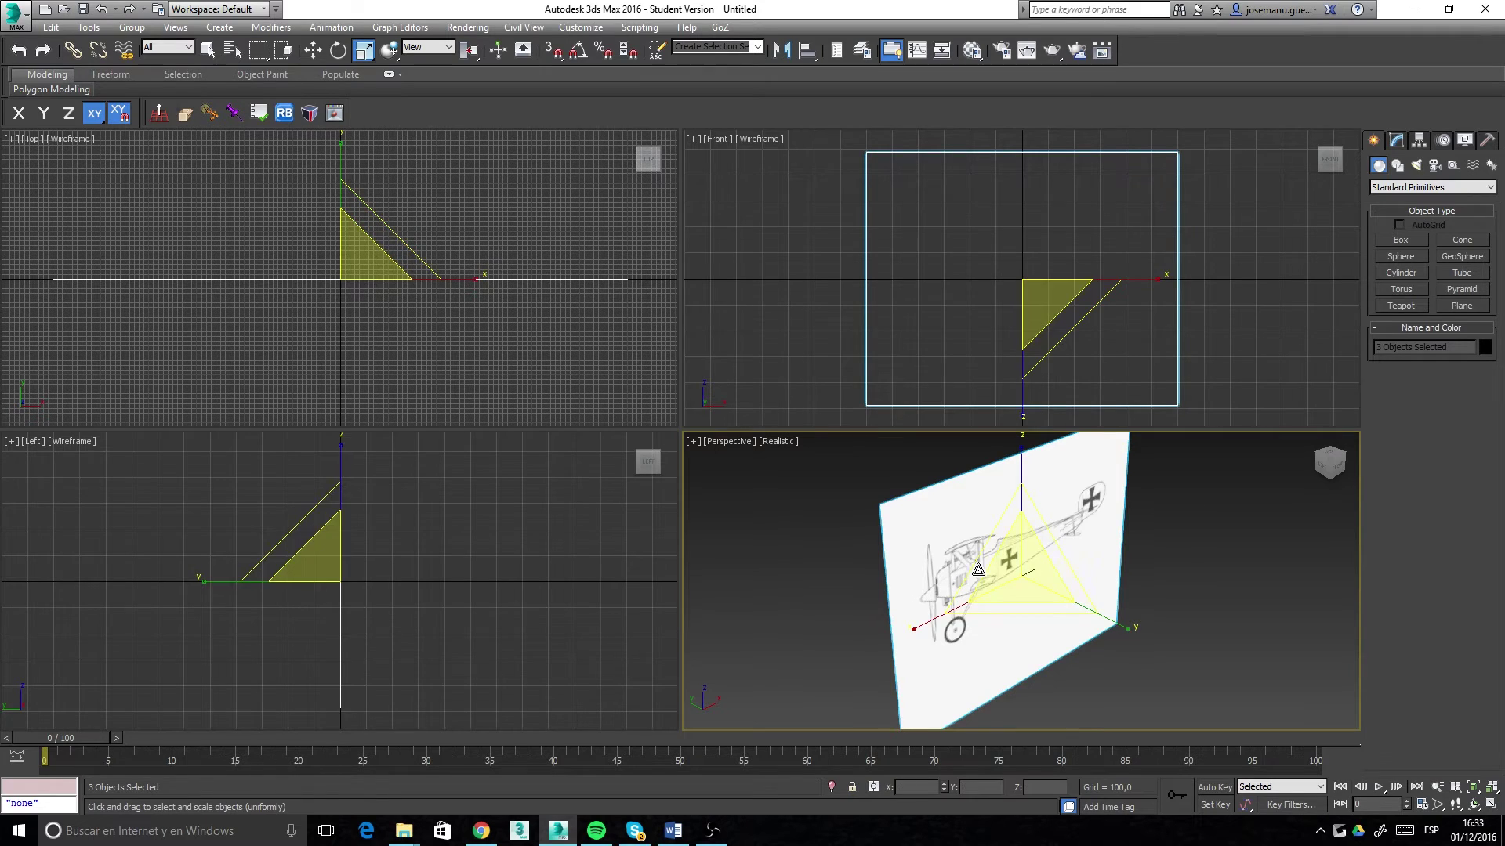
{"action": "left_click_drag", "start_coordinate": [1036, 571], "coordinate": [1076, 538]}
{"action": "middle_click_drag", "start_coordinate": [1068, 561], "coordinate": [964, 630], "text": "alt"}
{"action": "scroll", "coordinate": [938, 641], "scroll_direction": "down", "scroll_amount": 3}
{"action": "scroll", "coordinate": [964, 631], "scroll_direction": "up", "scroll_amount": 4}
{"action": "scroll", "coordinate": [964, 631], "scroll_direction": "down", "scroll_amount": 2}
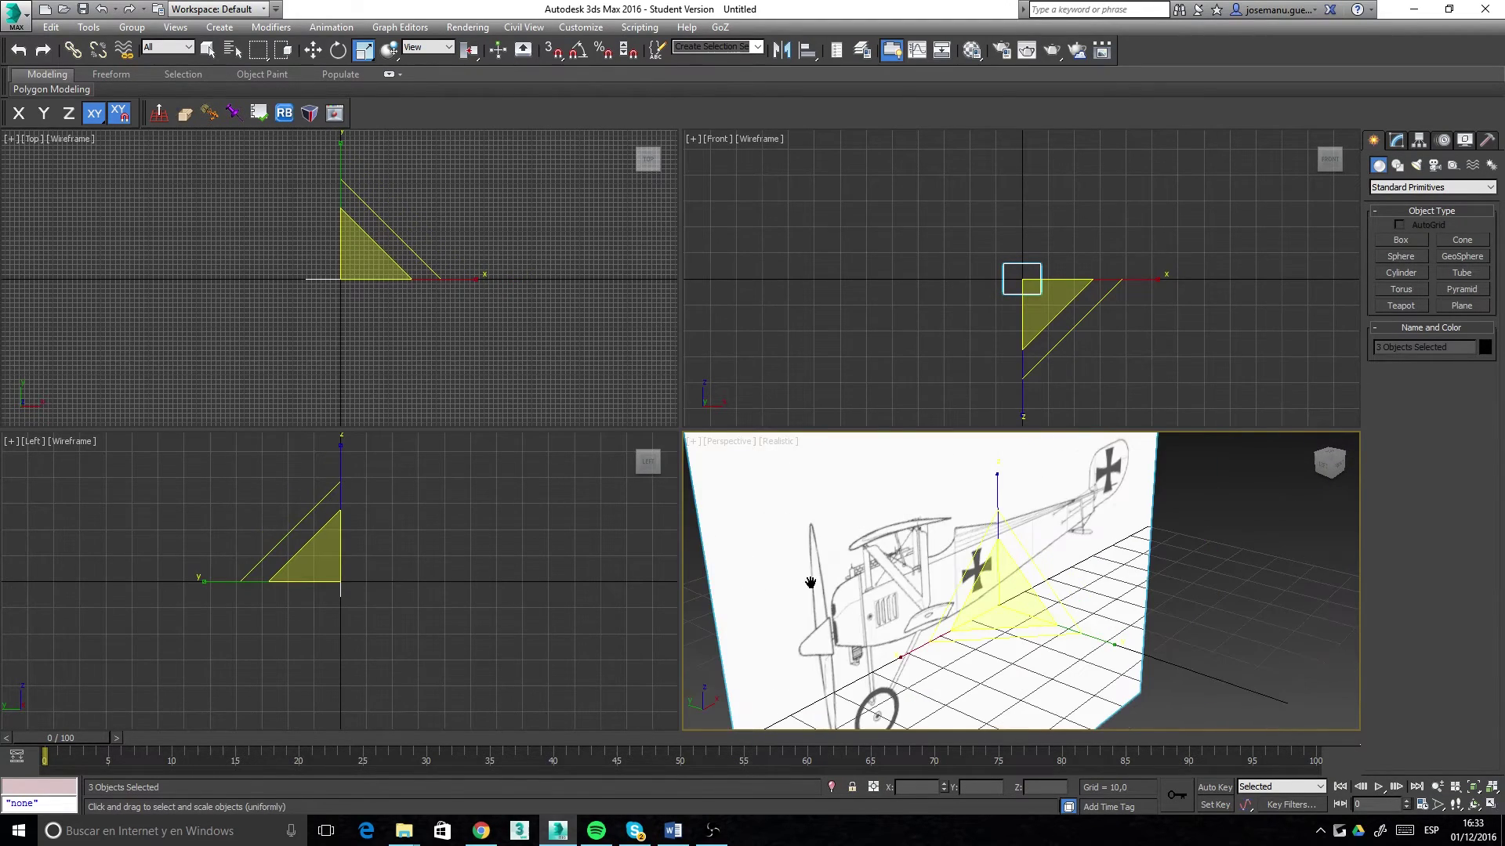
{"action": "middle_click_drag", "start_coordinate": [810, 583], "coordinate": [920, 555]}
Step: Rotate the side-view plane -90° about the Z axis with angle snap on
{"action": "left_click", "coordinate": [867, 581]}
{"action": "left_click", "coordinate": [1078, 532]}
{"action": "key", "text": "e"}
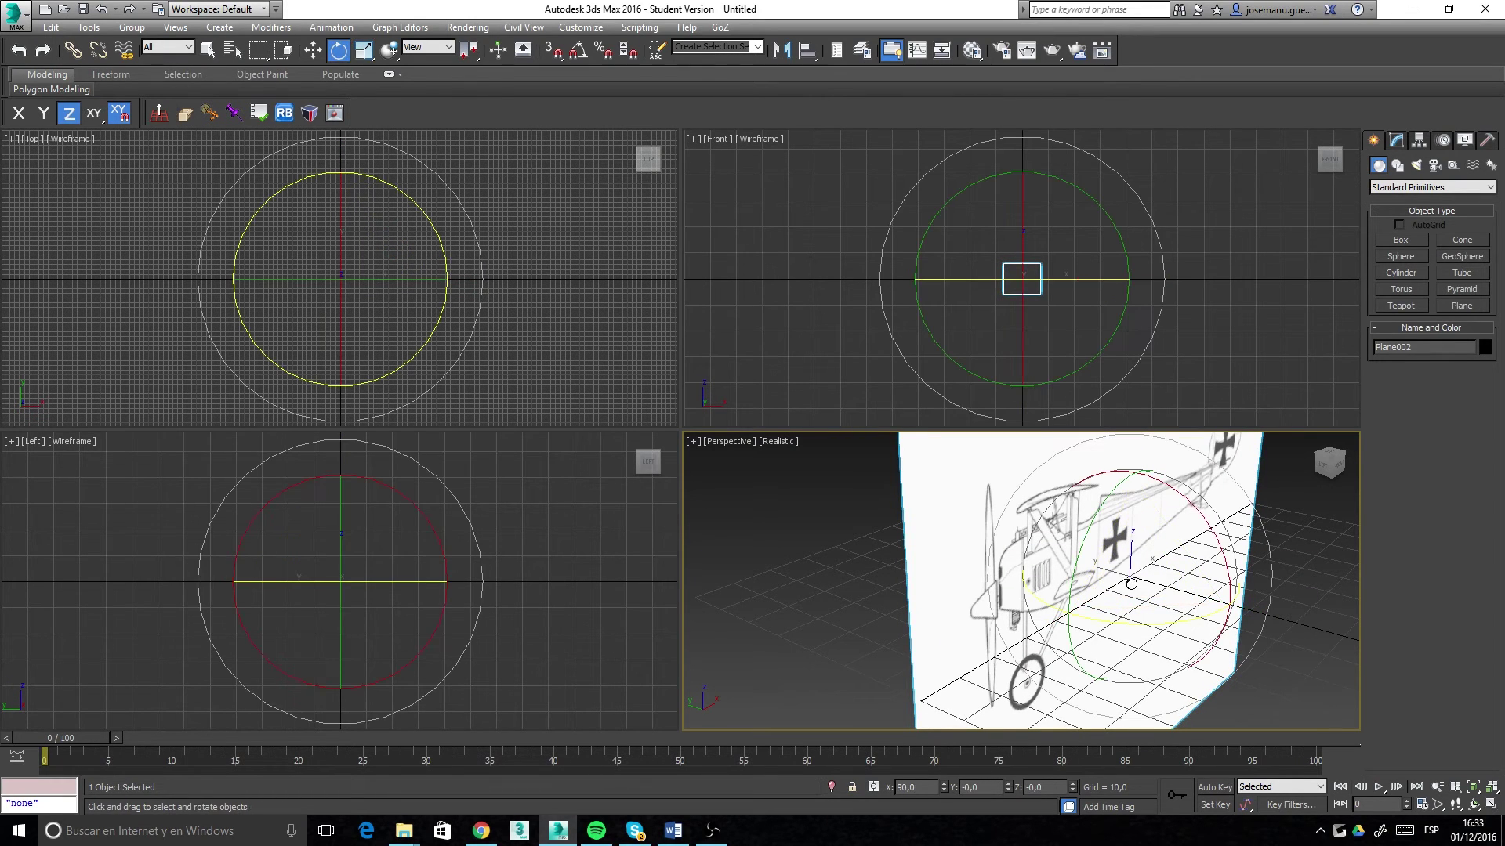
{"action": "left_click_drag", "start_coordinate": [1136, 625], "coordinate": [1110, 624]}
{"action": "right_click", "coordinate": [1110, 624]}
{"action": "middle_click_drag", "start_coordinate": [1133, 608], "coordinate": [1055, 599]}
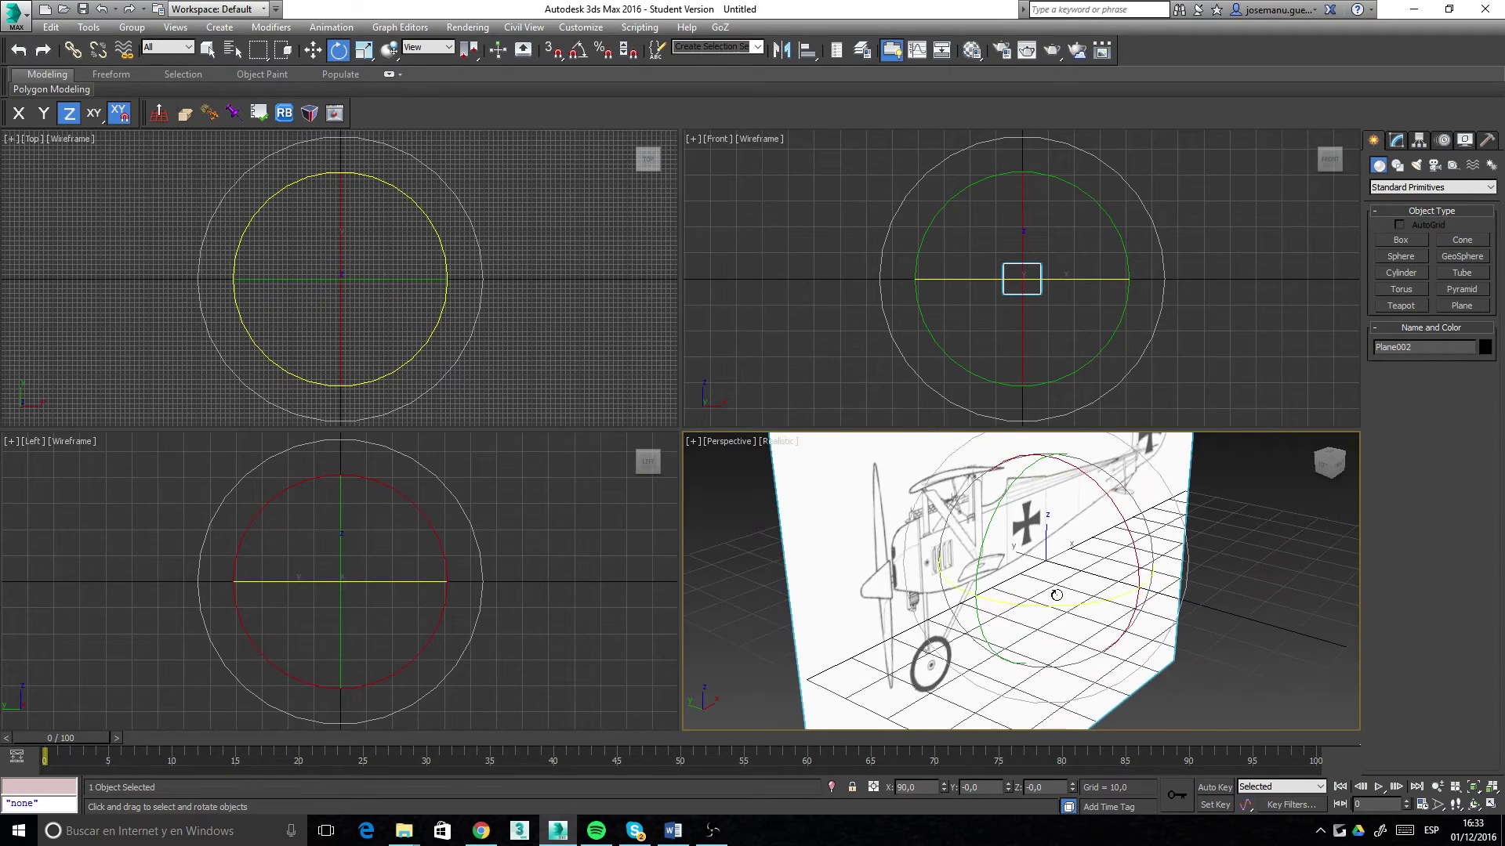
{"action": "scroll", "coordinate": [1055, 599], "scroll_direction": "down", "scroll_amount": 3}
{"action": "middle_click_drag", "start_coordinate": [381, 615], "coordinate": [412, 612]}
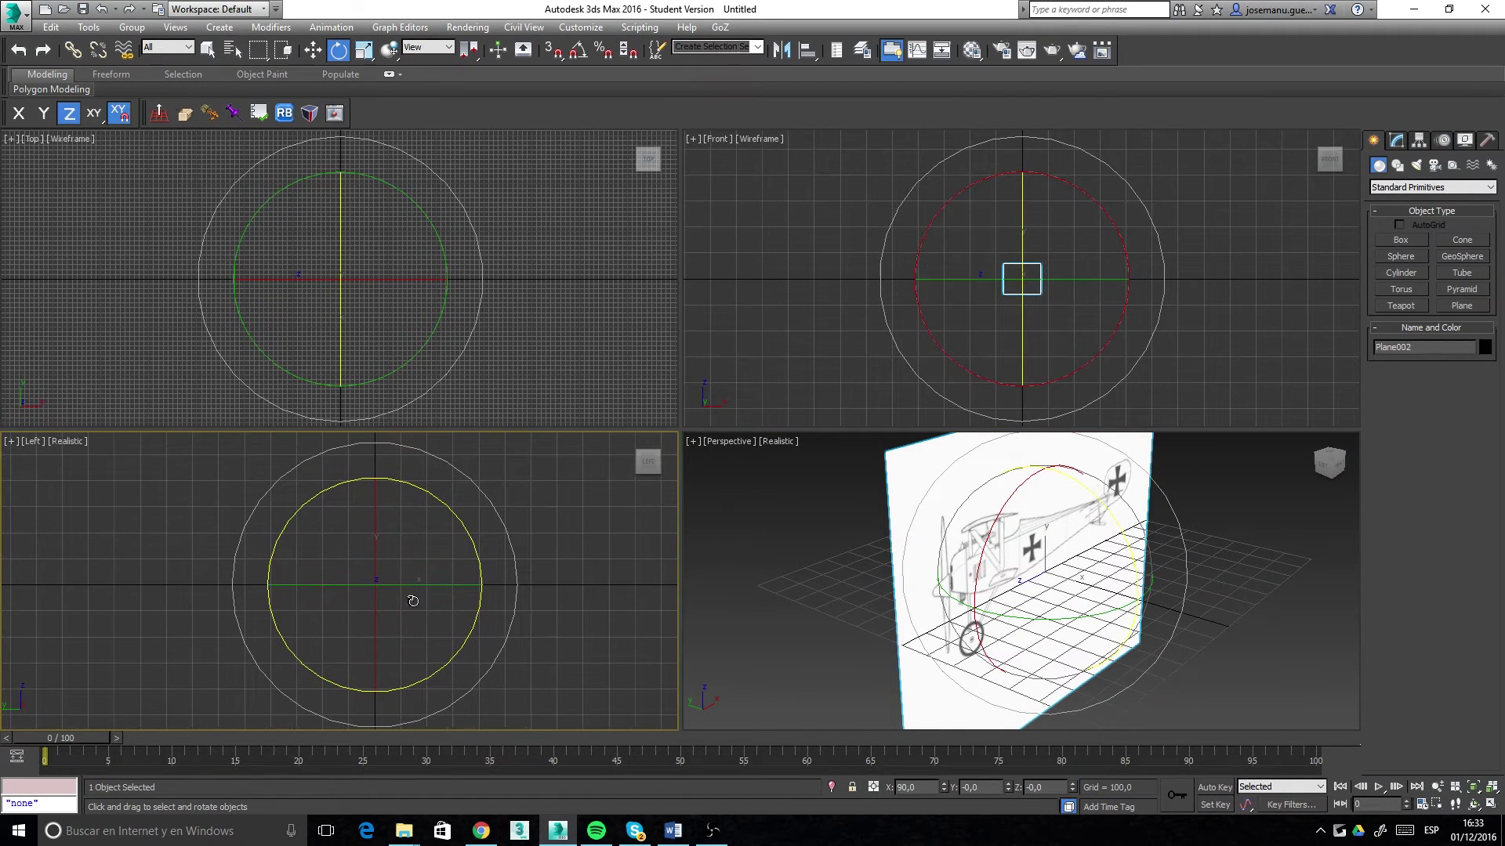
{"action": "left_click", "coordinate": [1078, 617]}
{"action": "key", "text": "a"}
{"action": "left_click_drag", "start_coordinate": [1079, 617], "coordinate": [1004, 633]}
{"action": "scroll", "coordinate": [472, 583], "scroll_direction": "up", "scroll_amount": 6}
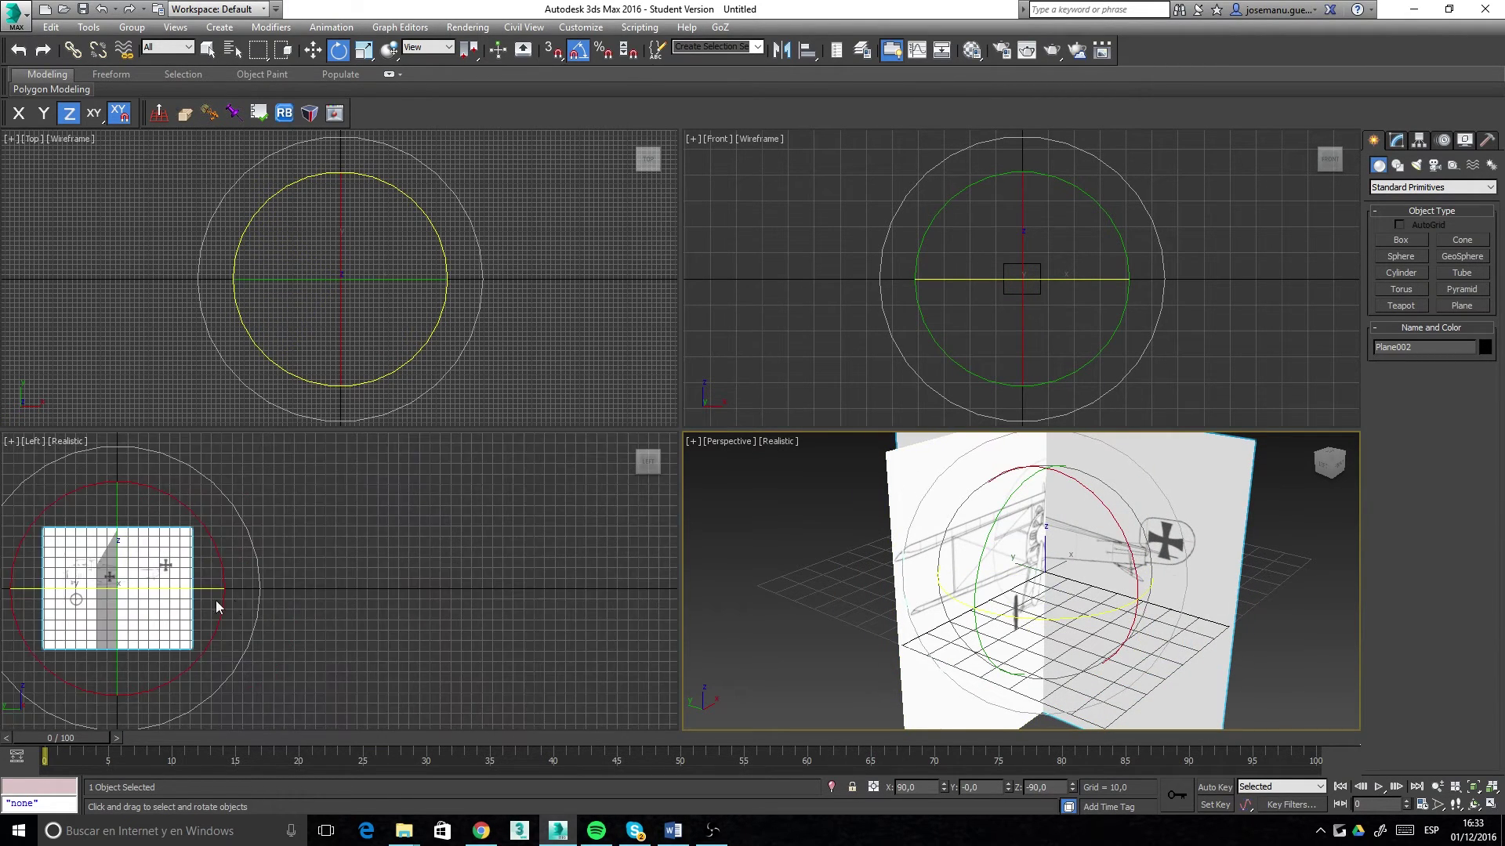
Step: Set the Left, Top and Front viewports to Shaded display
{"action": "middle_click_drag", "start_coordinate": [151, 599], "coordinate": [312, 575]}
{"action": "scroll", "coordinate": [272, 569], "scroll_direction": "up", "scroll_amount": 5}
{"action": "scroll", "coordinate": [213, 555], "scroll_direction": "down", "scroll_amount": 3}
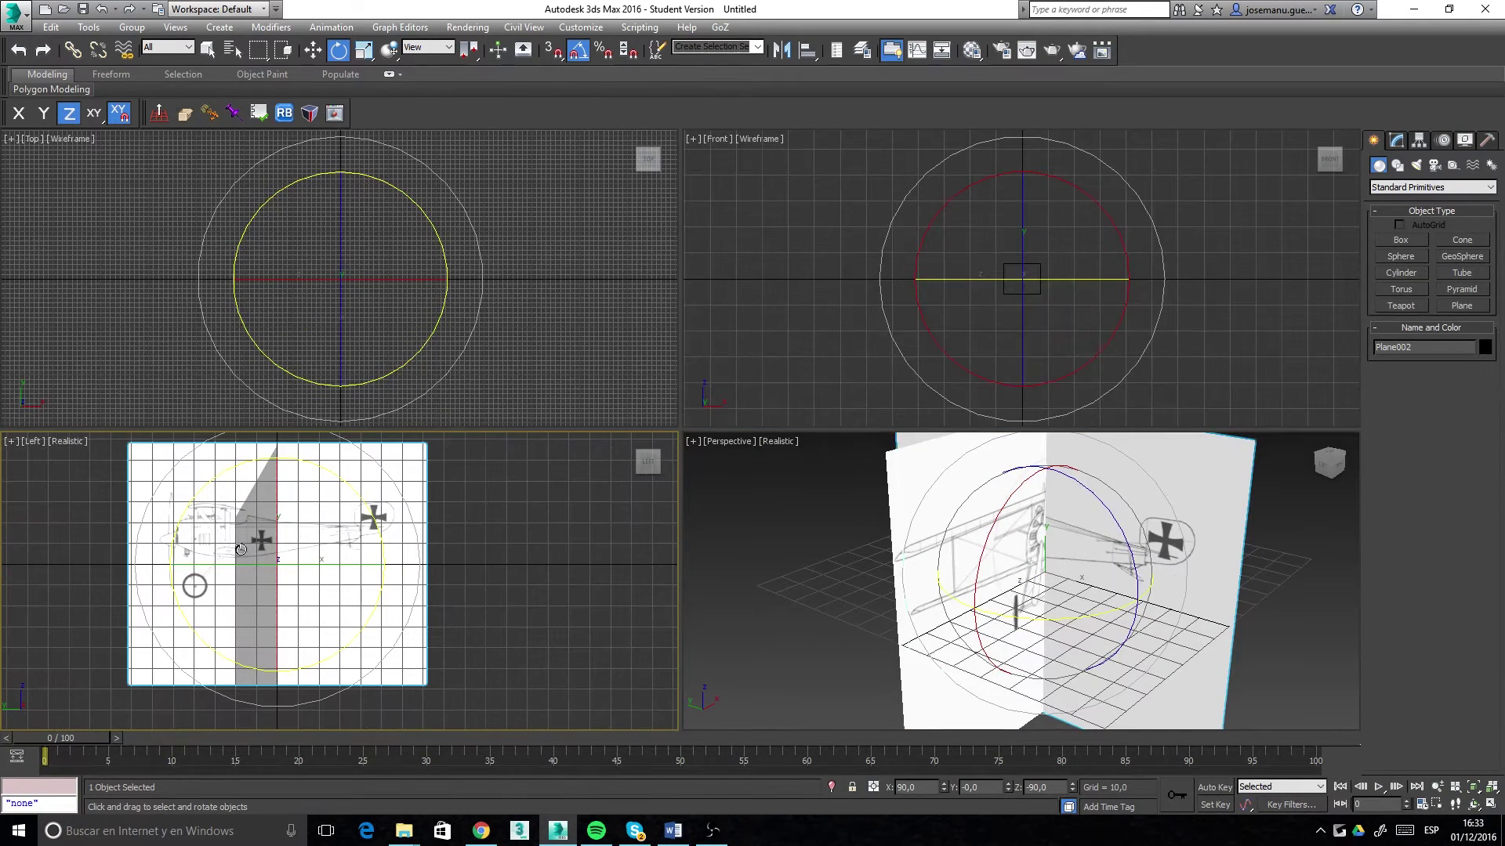
{"action": "left_click", "coordinate": [54, 440]}
{"action": "left_click", "coordinate": [76, 474]}
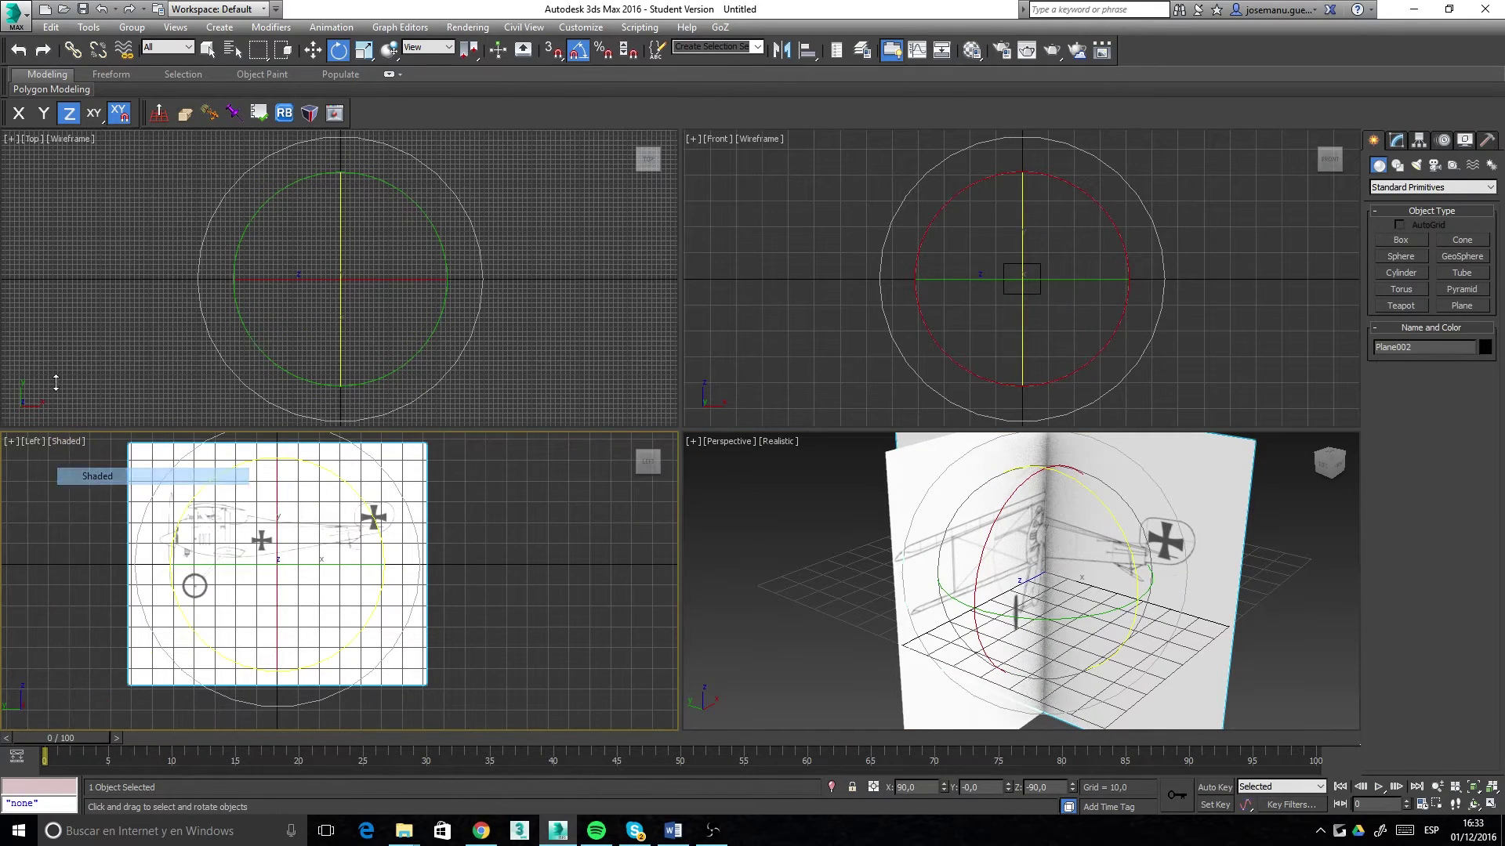
{"action": "left_click", "coordinate": [73, 138]}
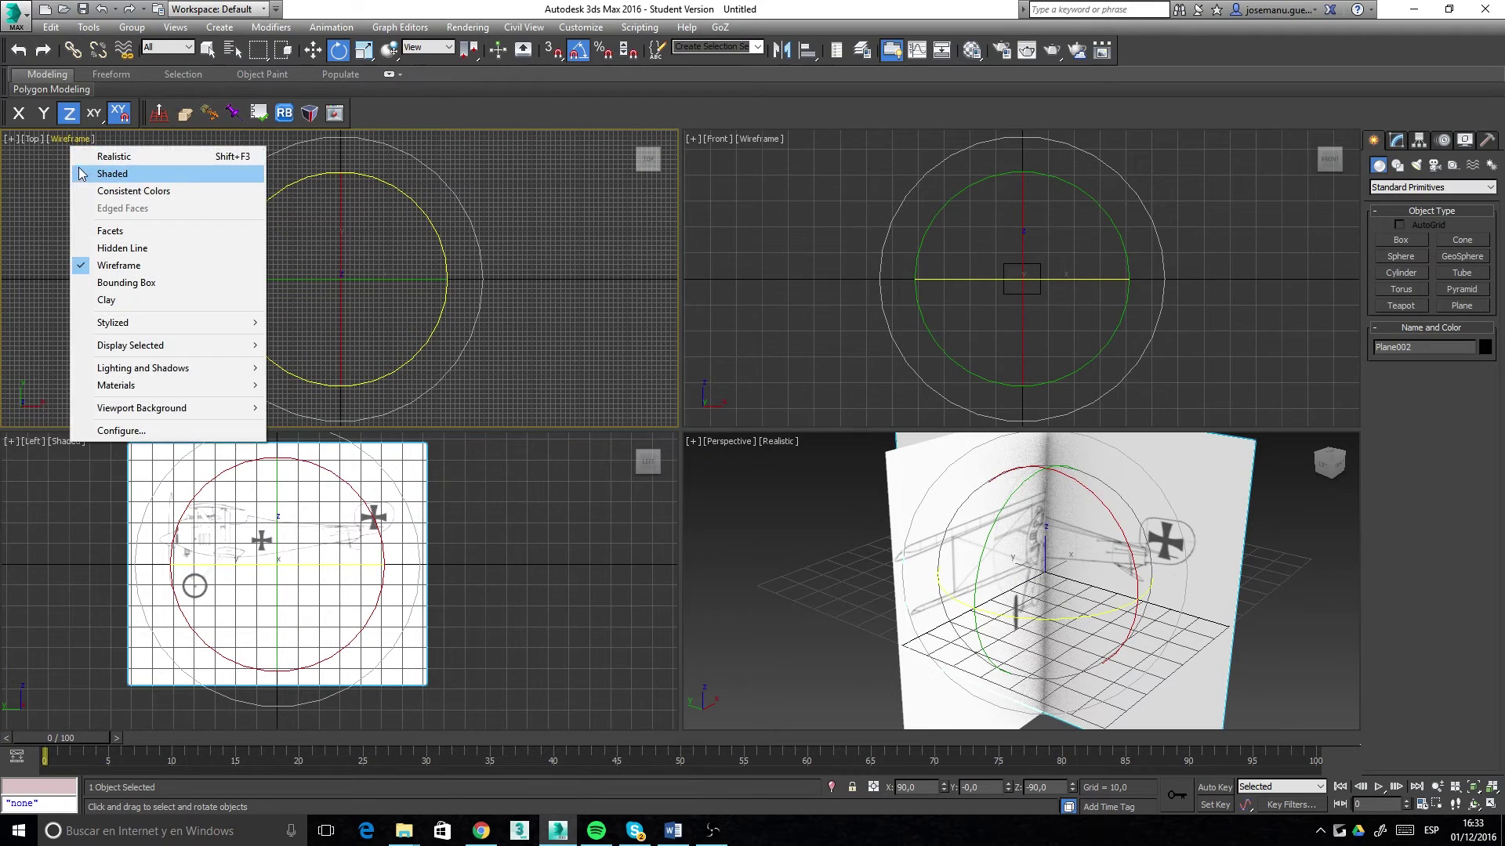
{"action": "left_click", "coordinate": [82, 173]}
{"action": "left_click", "coordinate": [749, 141]}
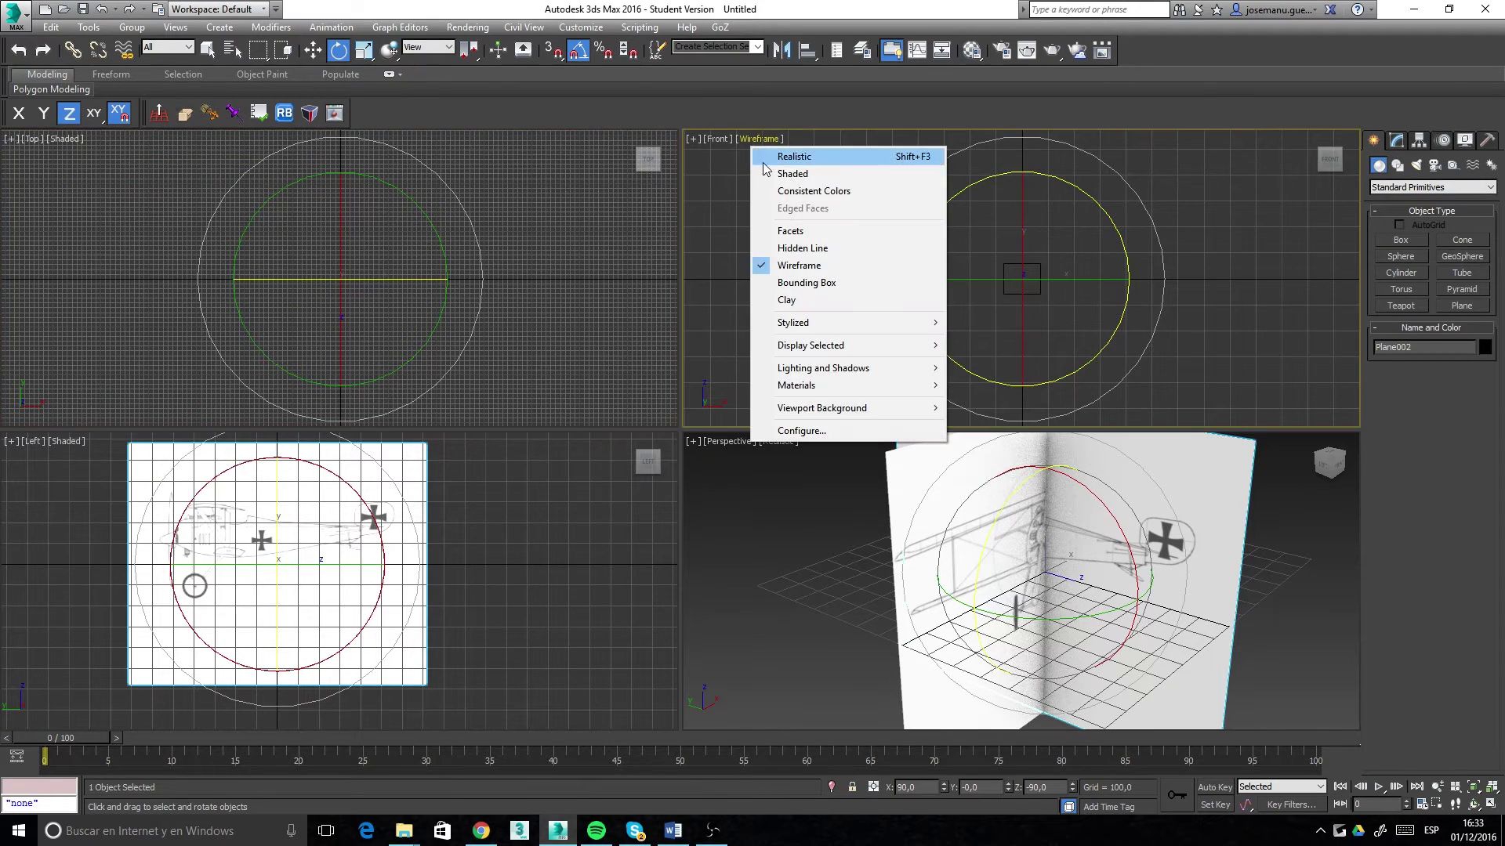
{"action": "left_click", "coordinate": [772, 172]}
Step: Rename the side-view plane as LEFT and select the front-view plane
{"action": "left_click", "coordinate": [1155, 581]}
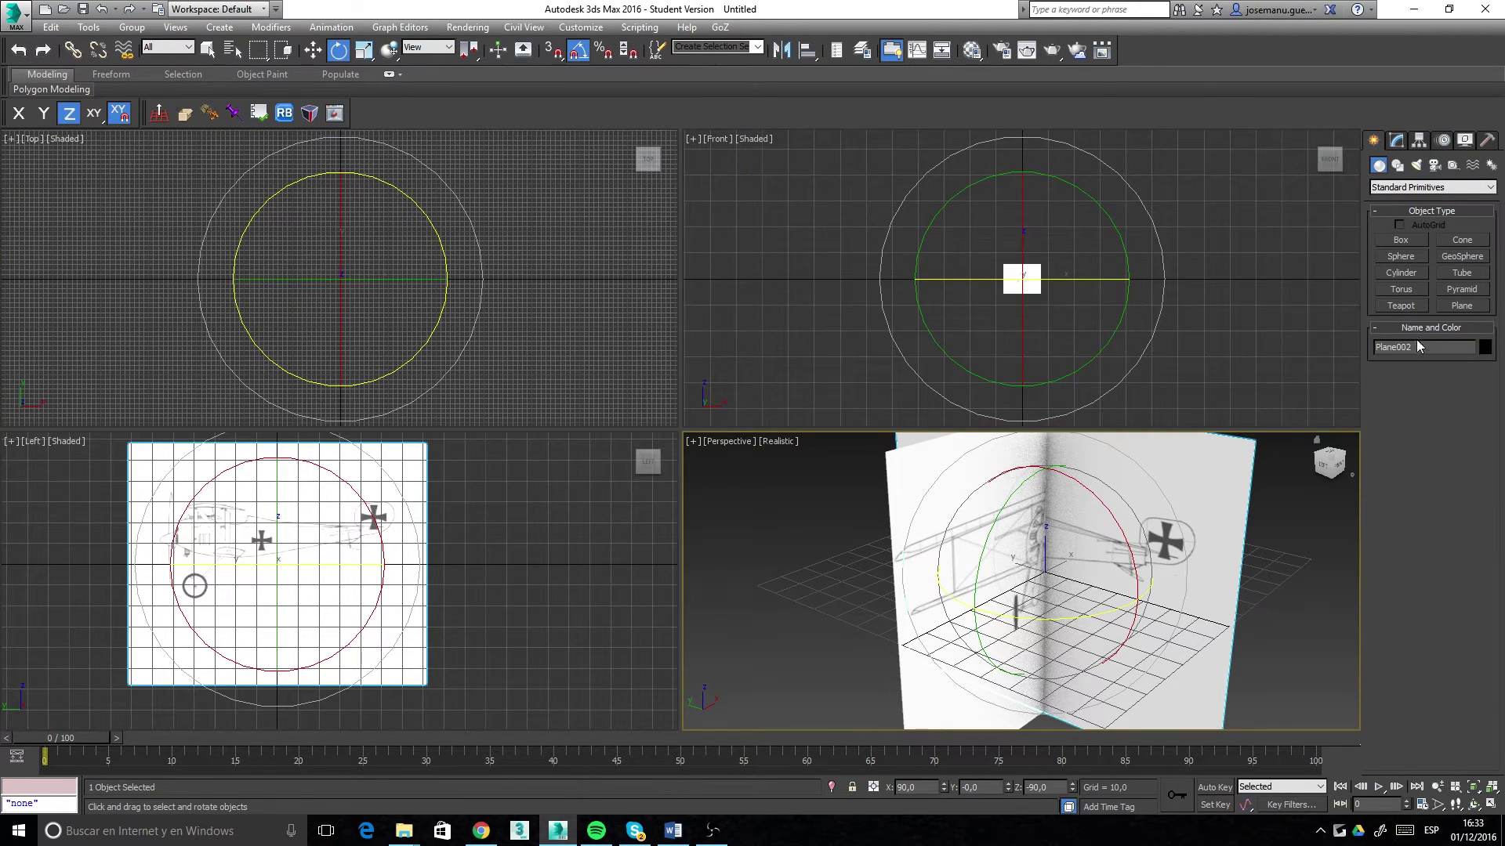
{"action": "type", "text": "LEFT"}
{"action": "left_click", "coordinate": [915, 550]}
{"action": "mouse_move", "coordinate": [954, 536]}
{"action": "middle_mouse_down"}
{"action": "mouse_move", "coordinate": [910, 481]}
{"action": "mouse_move", "coordinate": [936, 534]}
{"action": "middle_mouse_up"}
{"action": "left_click_drag", "start_coordinate": [985, 610], "coordinate": [987, 617]}
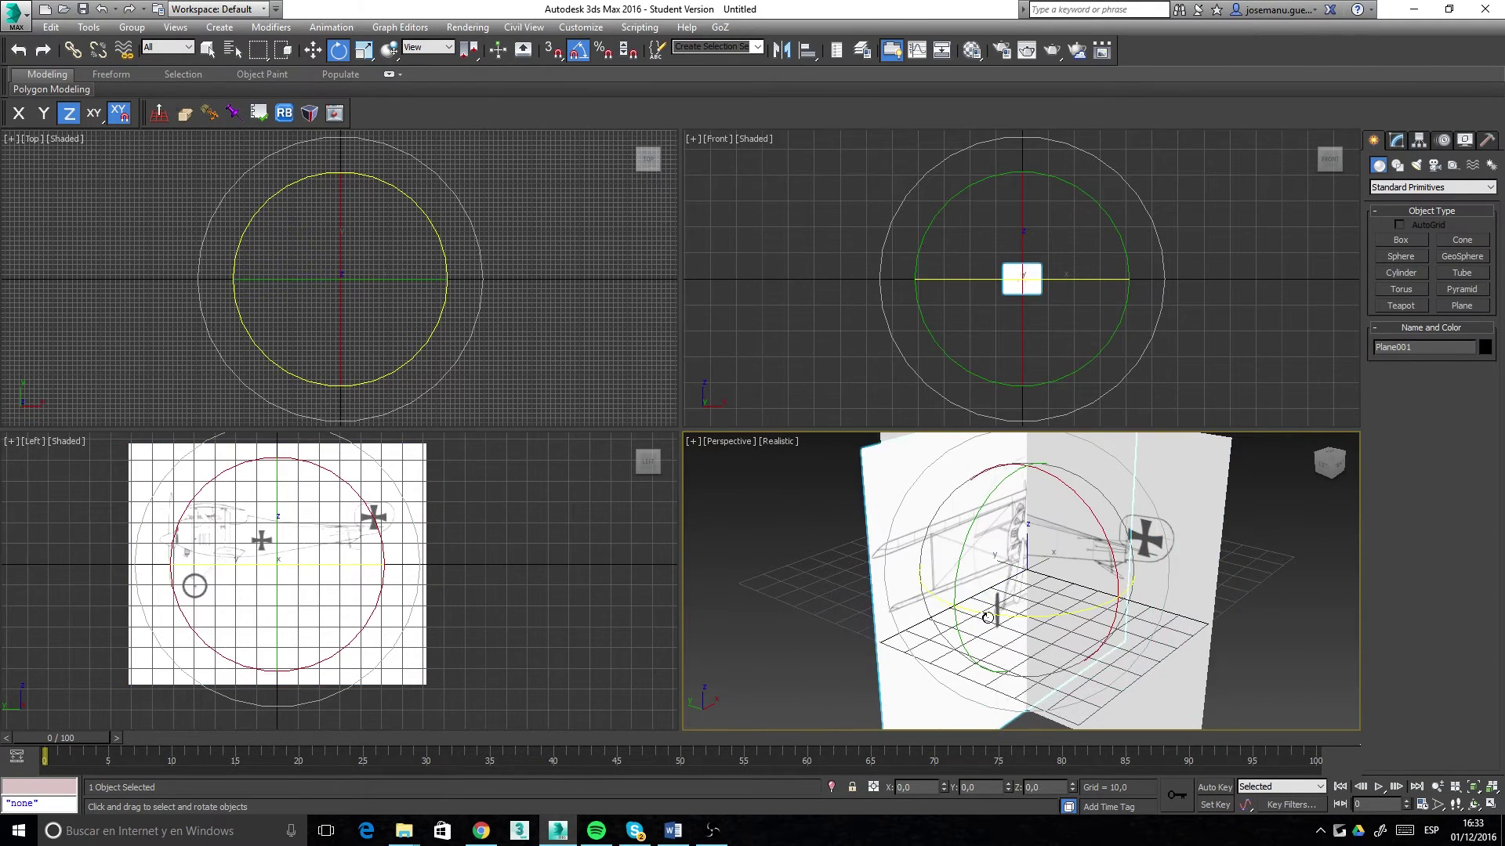
Step: Frame the front-view plane in the Front viewport and hide that viewport's grid
{"action": "middle_click_drag", "start_coordinate": [873, 279], "coordinate": [879, 259]}
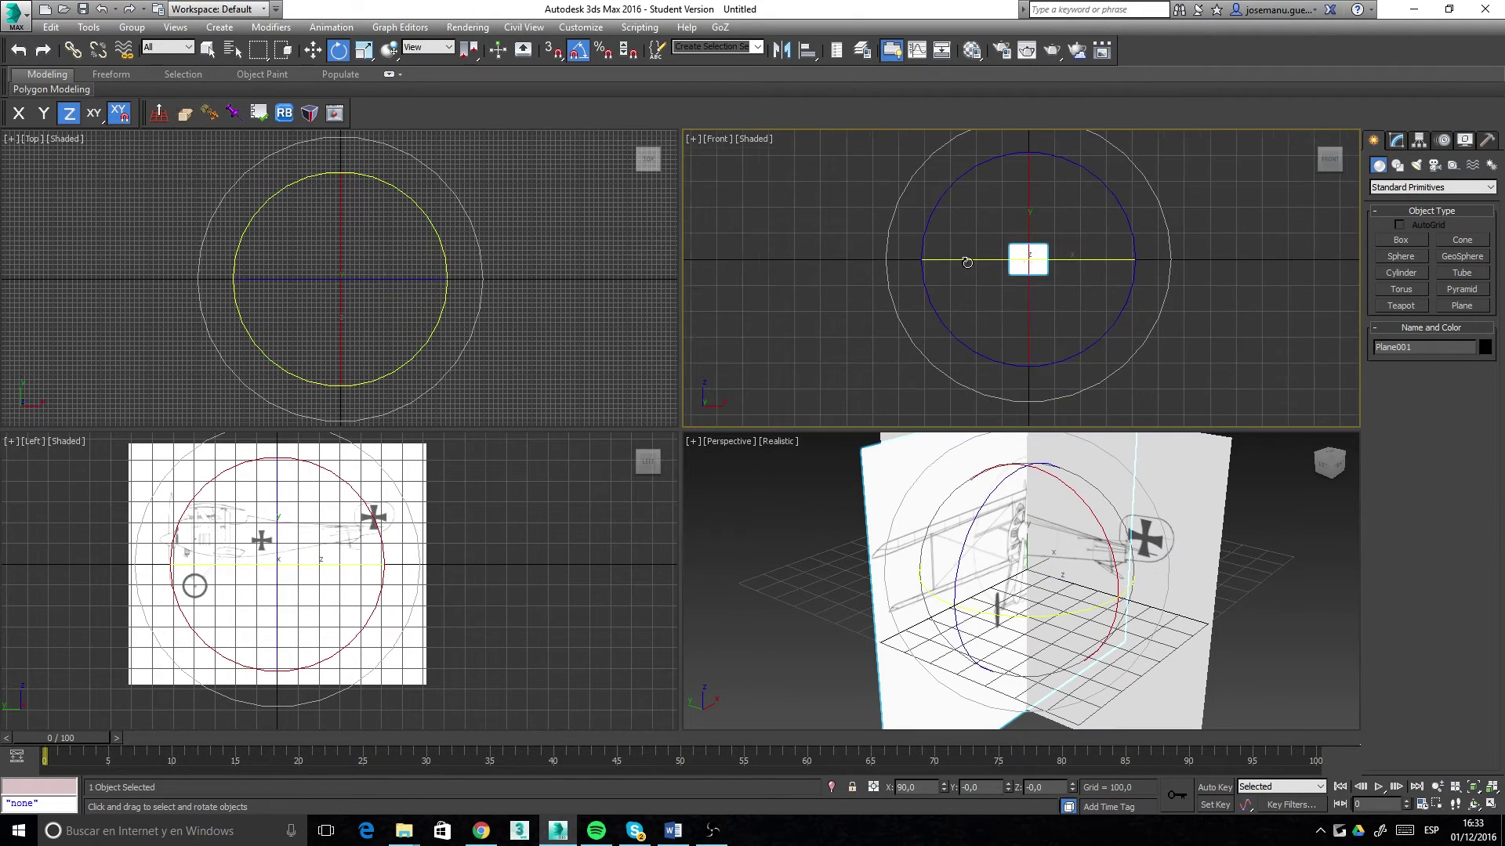
{"action": "scroll", "coordinate": [1036, 265], "scroll_direction": "up", "scroll_amount": 9}
{"action": "middle_click_drag", "start_coordinate": [1019, 270], "coordinate": [1044, 346]}
{"action": "key", "text": "g"}
{"action": "scroll", "coordinate": [1007, 304], "scroll_direction": "up", "scroll_amount": 2}
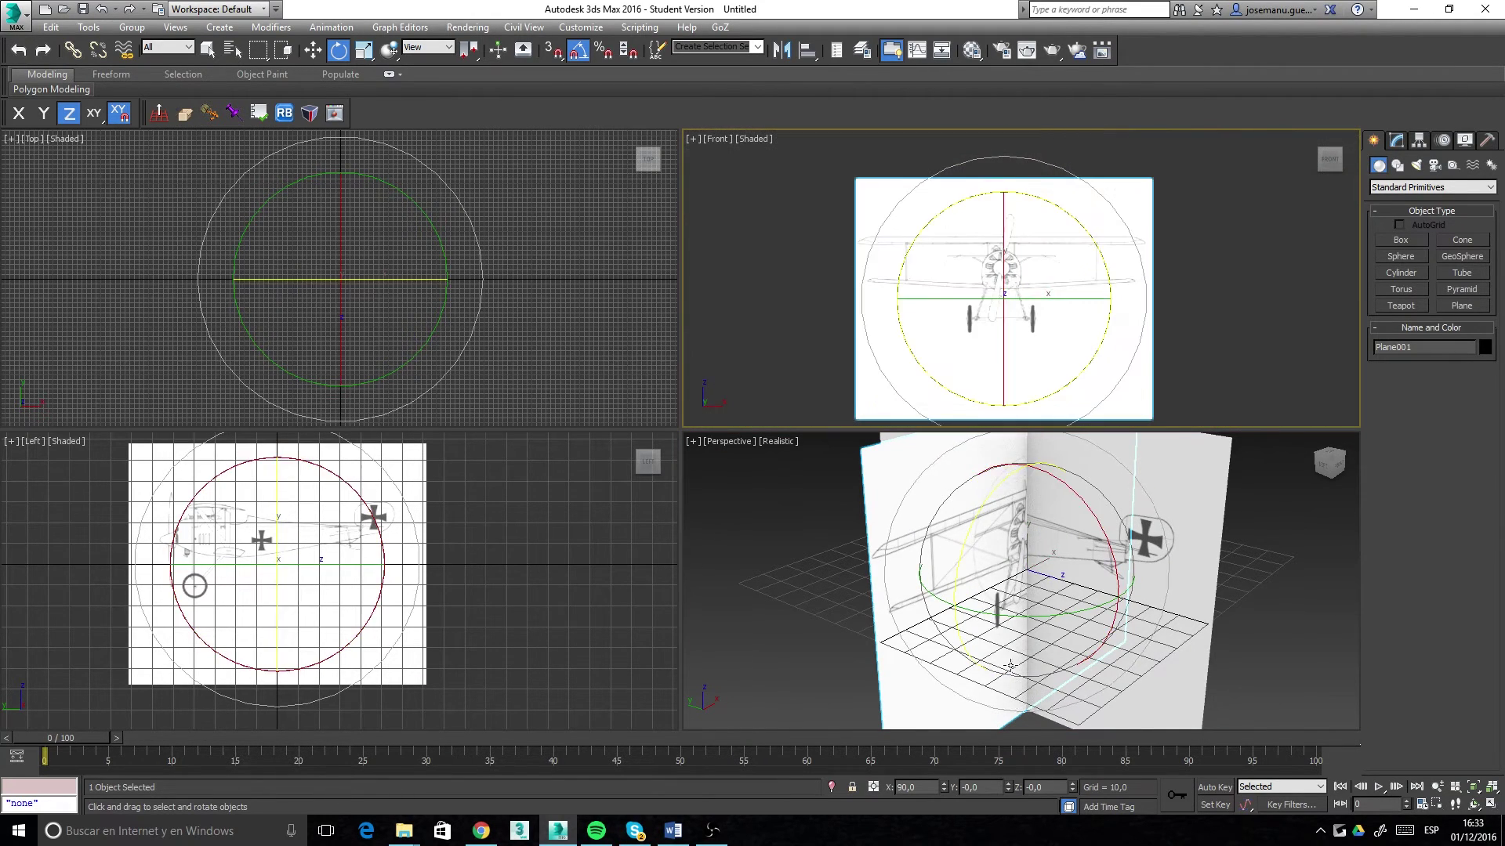
Step: Move the front-view plane along the Y axis, away from the top-view plane it overlaps
{"action": "key", "text": "w"}
{"action": "left_click", "coordinate": [1003, 603]}
{"action": "middle_click_drag", "start_coordinate": [954, 524], "coordinate": [956, 638]}
{"action": "left_click", "coordinate": [941, 526]}
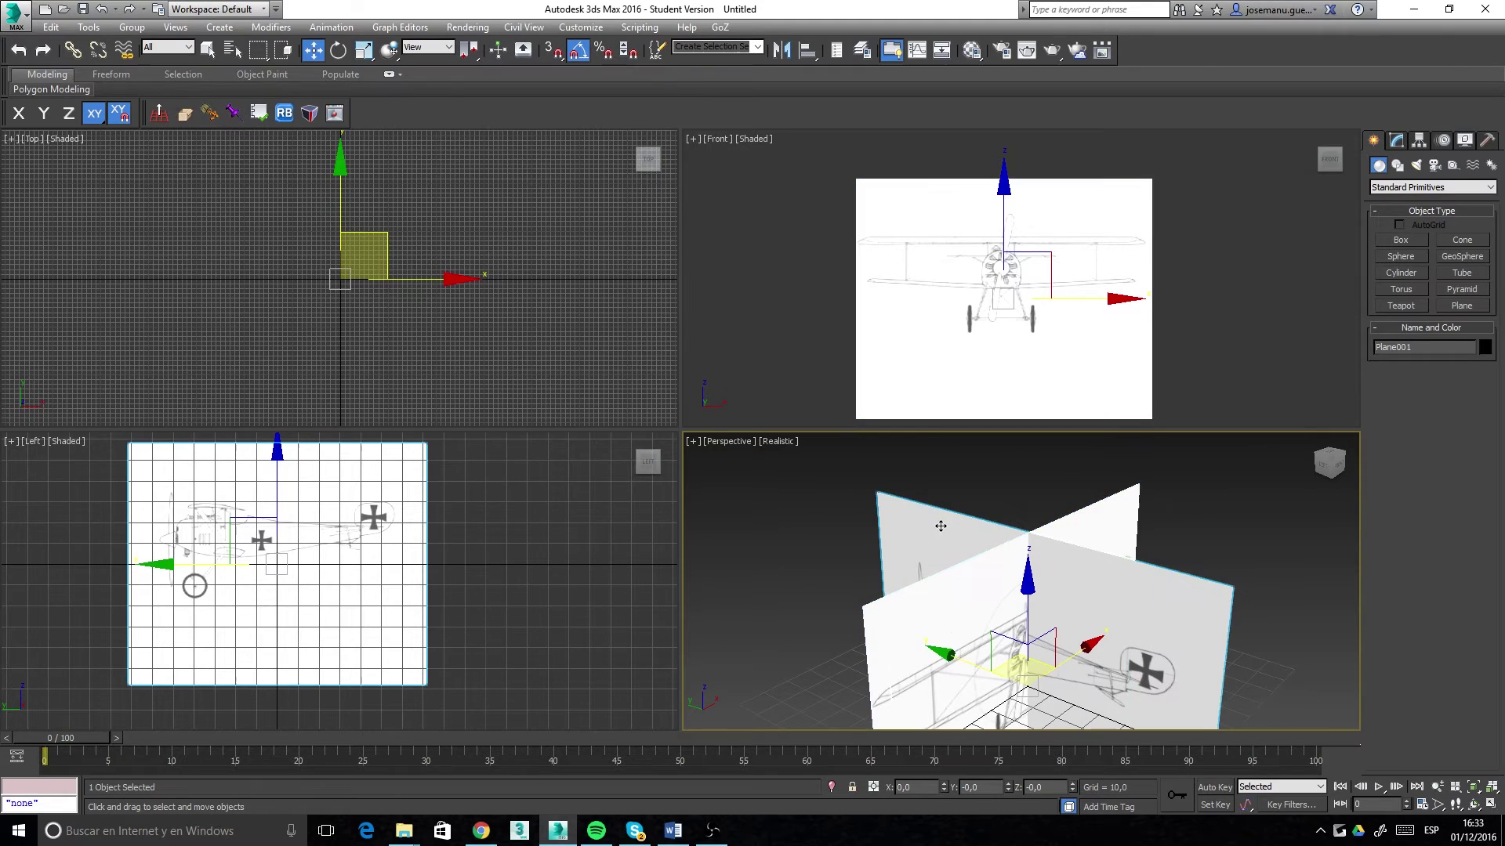
{"action": "middle_click_drag", "start_coordinate": [941, 527], "coordinate": [944, 446]}
{"action": "left_click", "coordinate": [872, 570]}
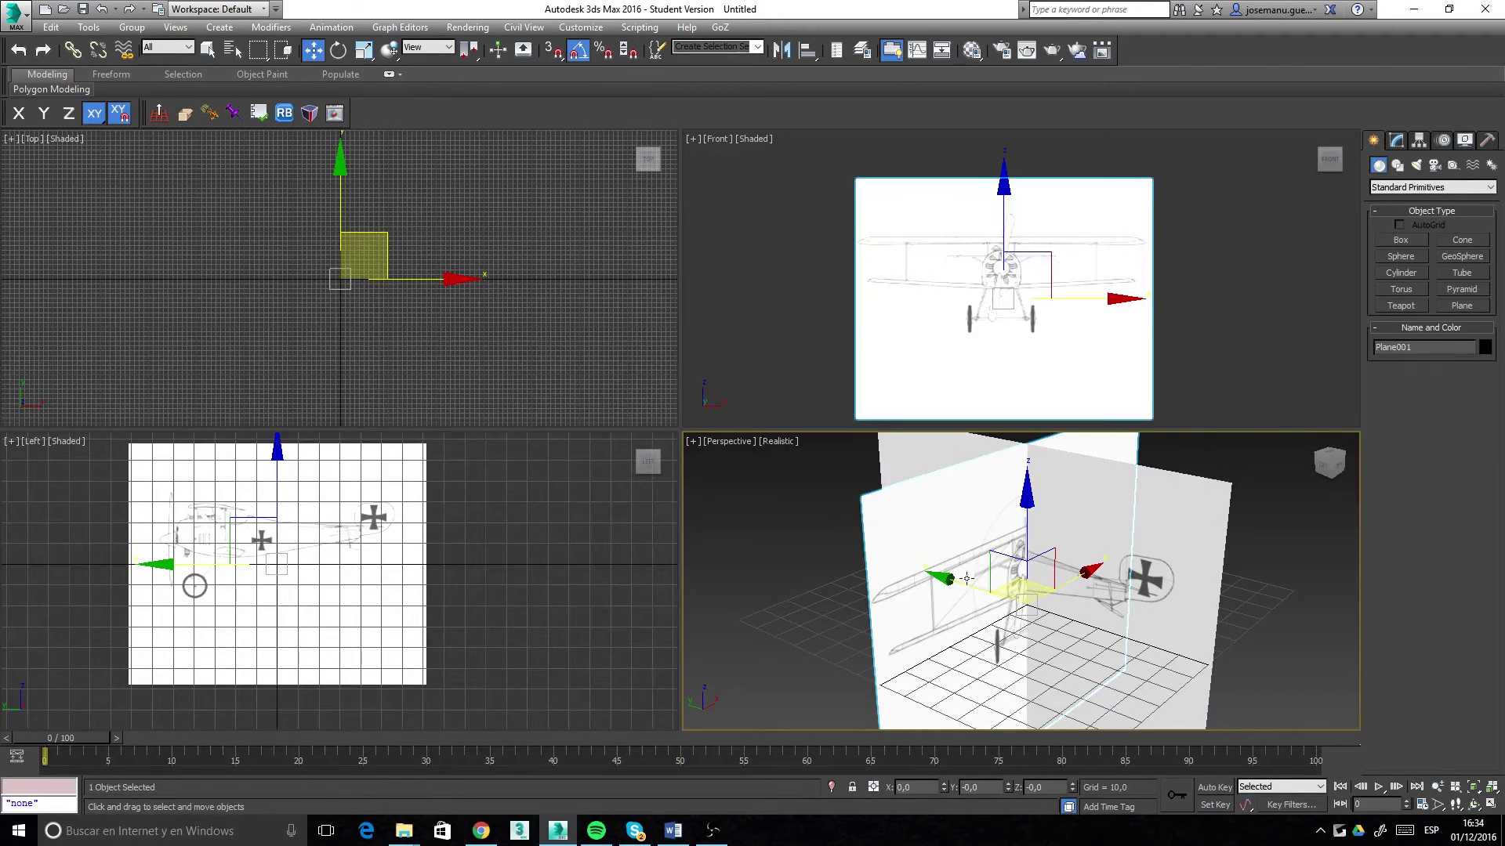
{"action": "left_click_drag", "start_coordinate": [964, 587], "coordinate": [890, 565]}
Step: Rotate the top-view plane 90° about the X axis so that it lies flat on the ground
{"action": "left_click", "coordinate": [929, 617]}
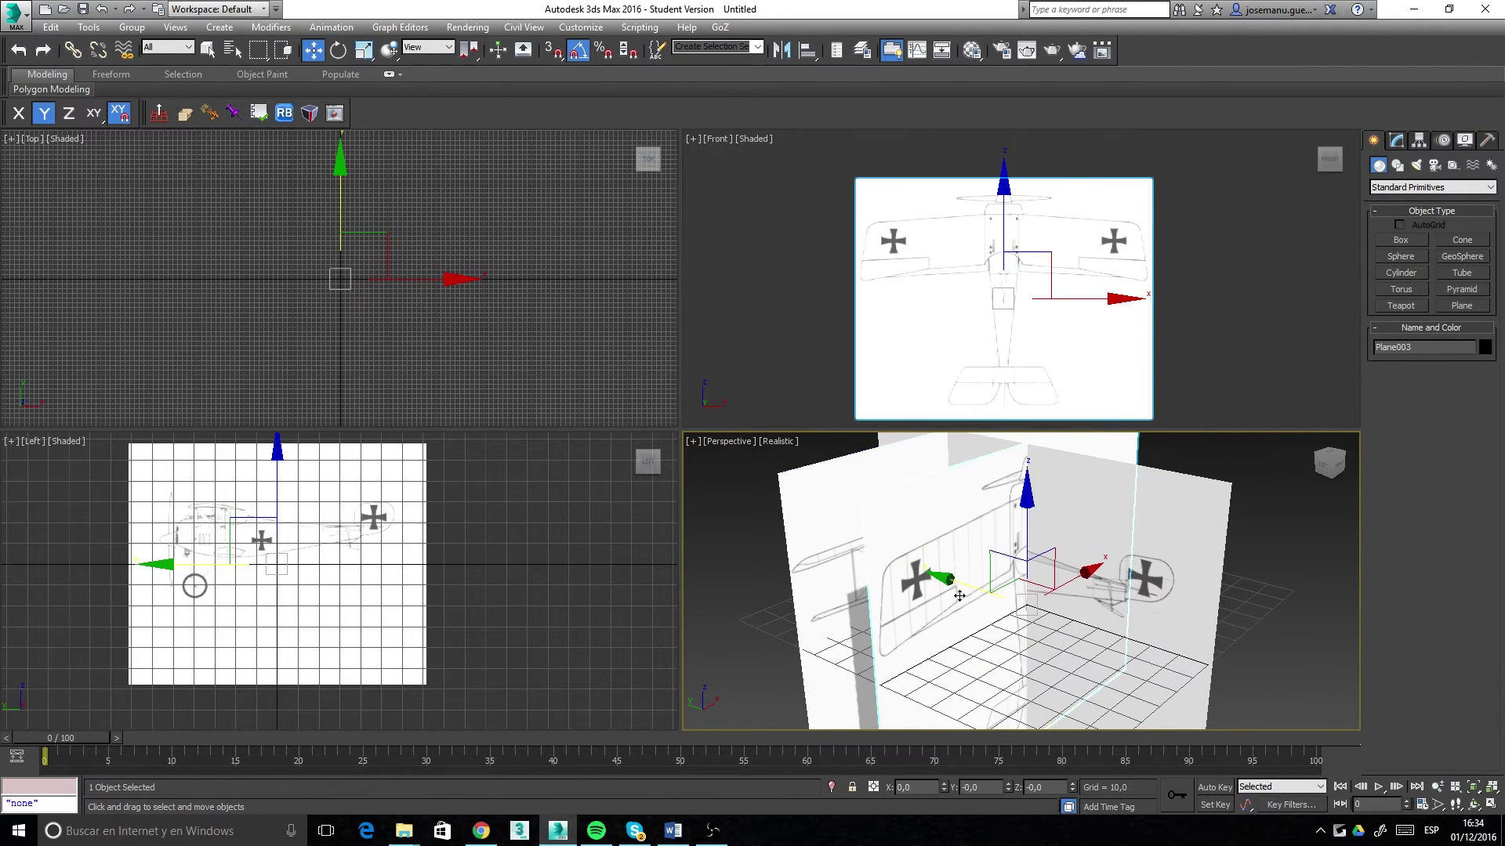
{"action": "mouse_move", "coordinate": [959, 596]}
{"action": "middle_mouse_down"}
{"action": "mouse_move", "coordinate": [930, 553]}
{"action": "mouse_move", "coordinate": [957, 612]}
{"action": "middle_mouse_up"}
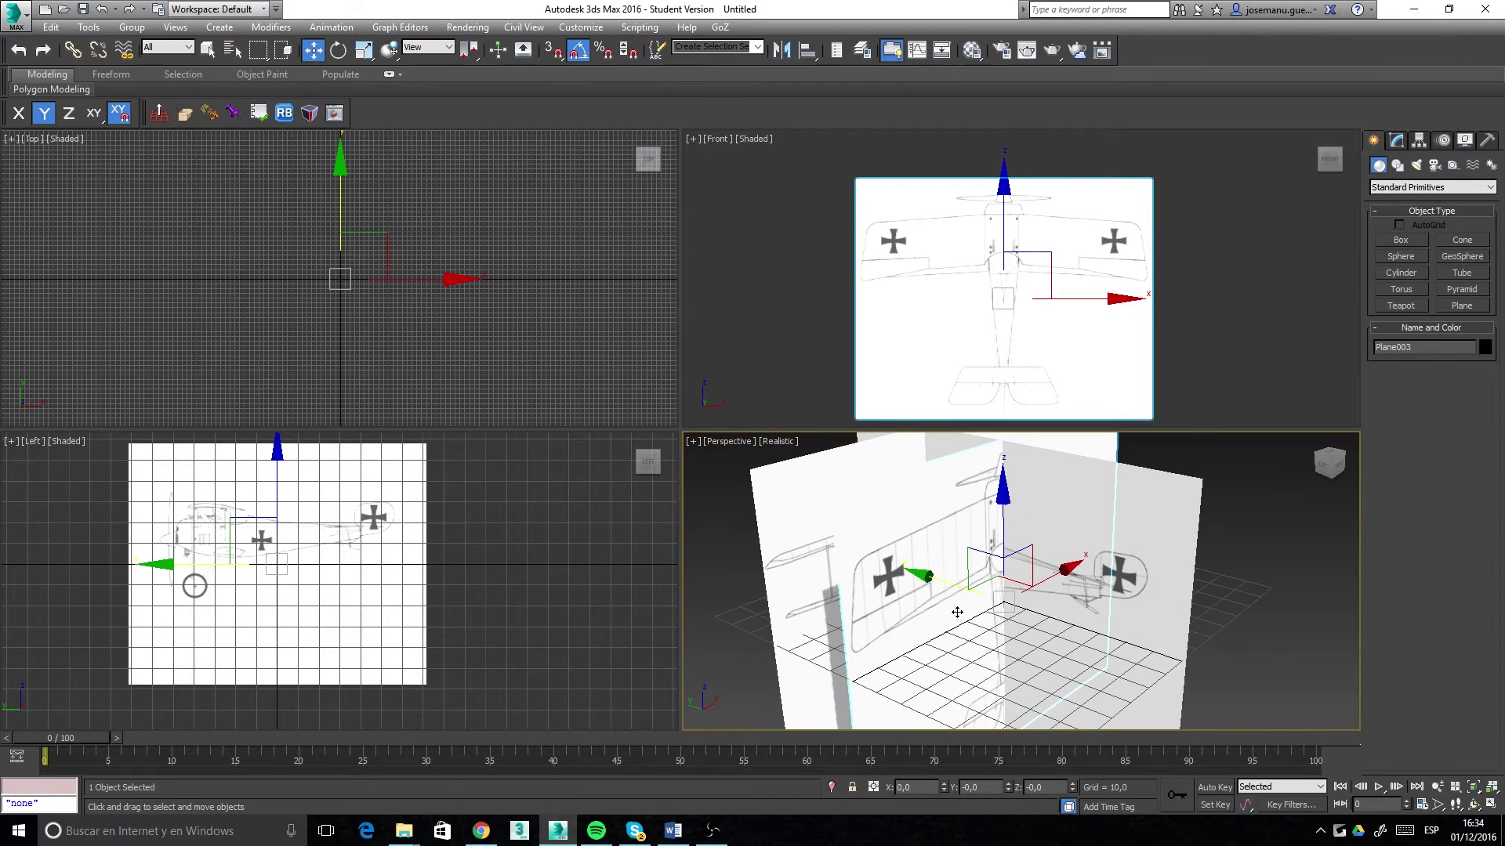
{"action": "key", "text": "e"}
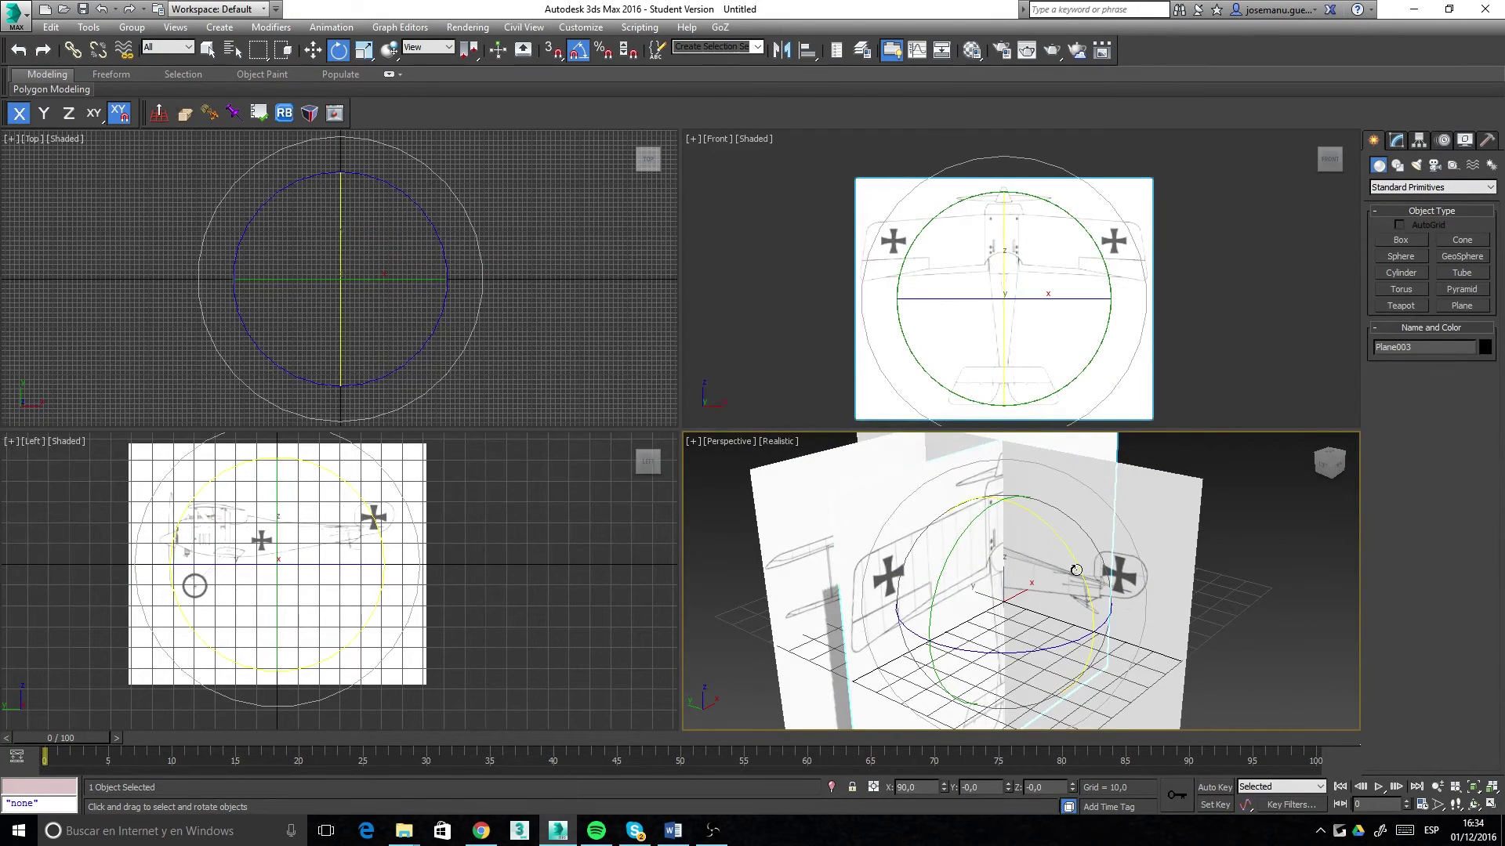
{"action": "left_click_drag", "start_coordinate": [1078, 576], "coordinate": [1026, 512]}
Step: Maximize the Perspective viewport and reset the front-view plane's Y position to 0
{"action": "left_click", "coordinate": [834, 508]}
{"action": "middle_click_drag", "start_coordinate": [844, 590], "coordinate": [850, 533]}
{"action": "scroll", "coordinate": [850, 533], "scroll_direction": "down", "scroll_amount": 3}
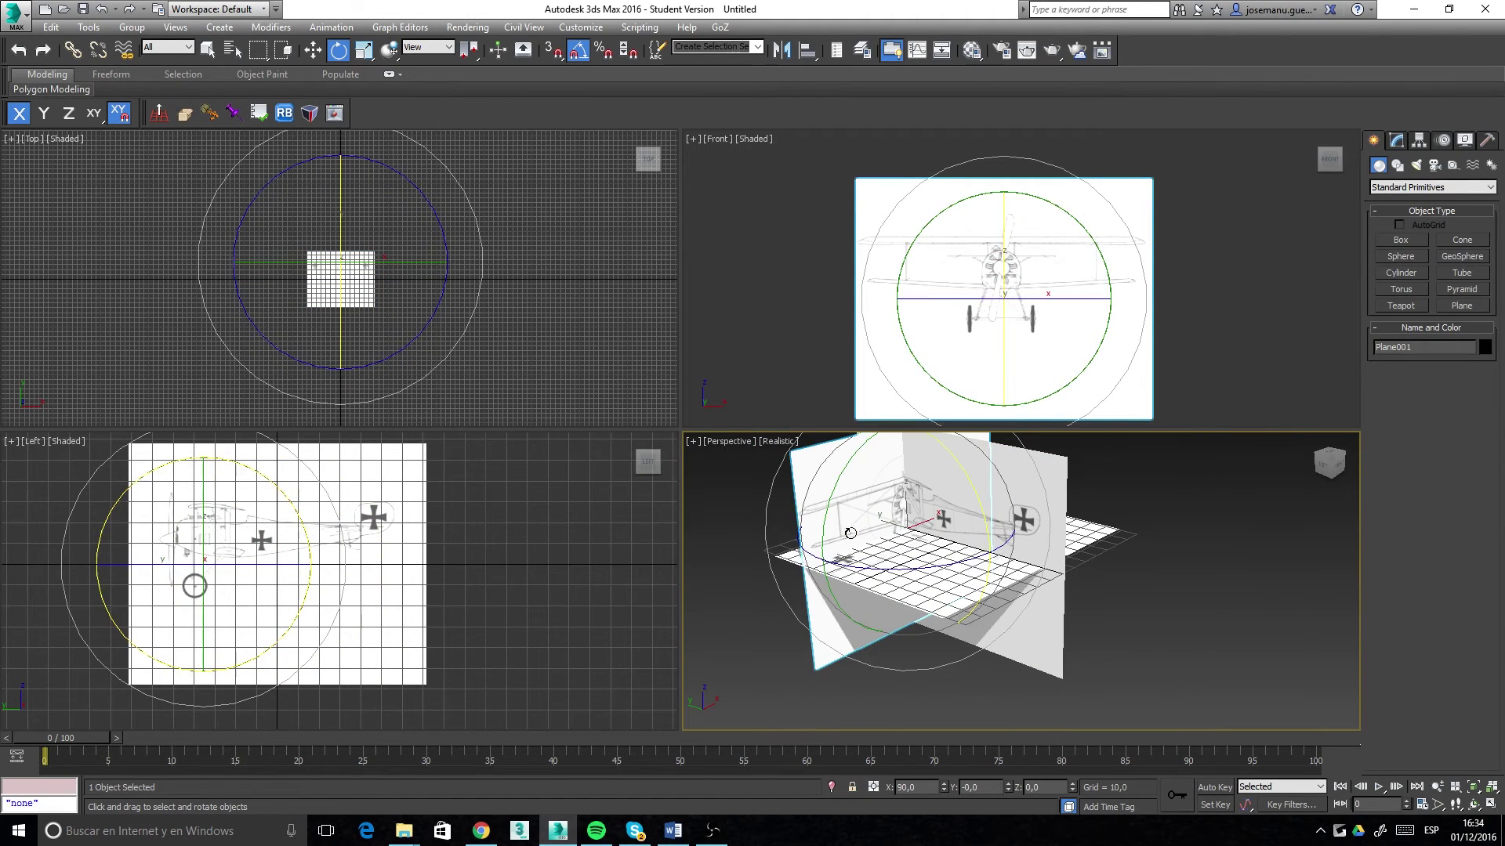
{"action": "key", "text": "alt+w"}
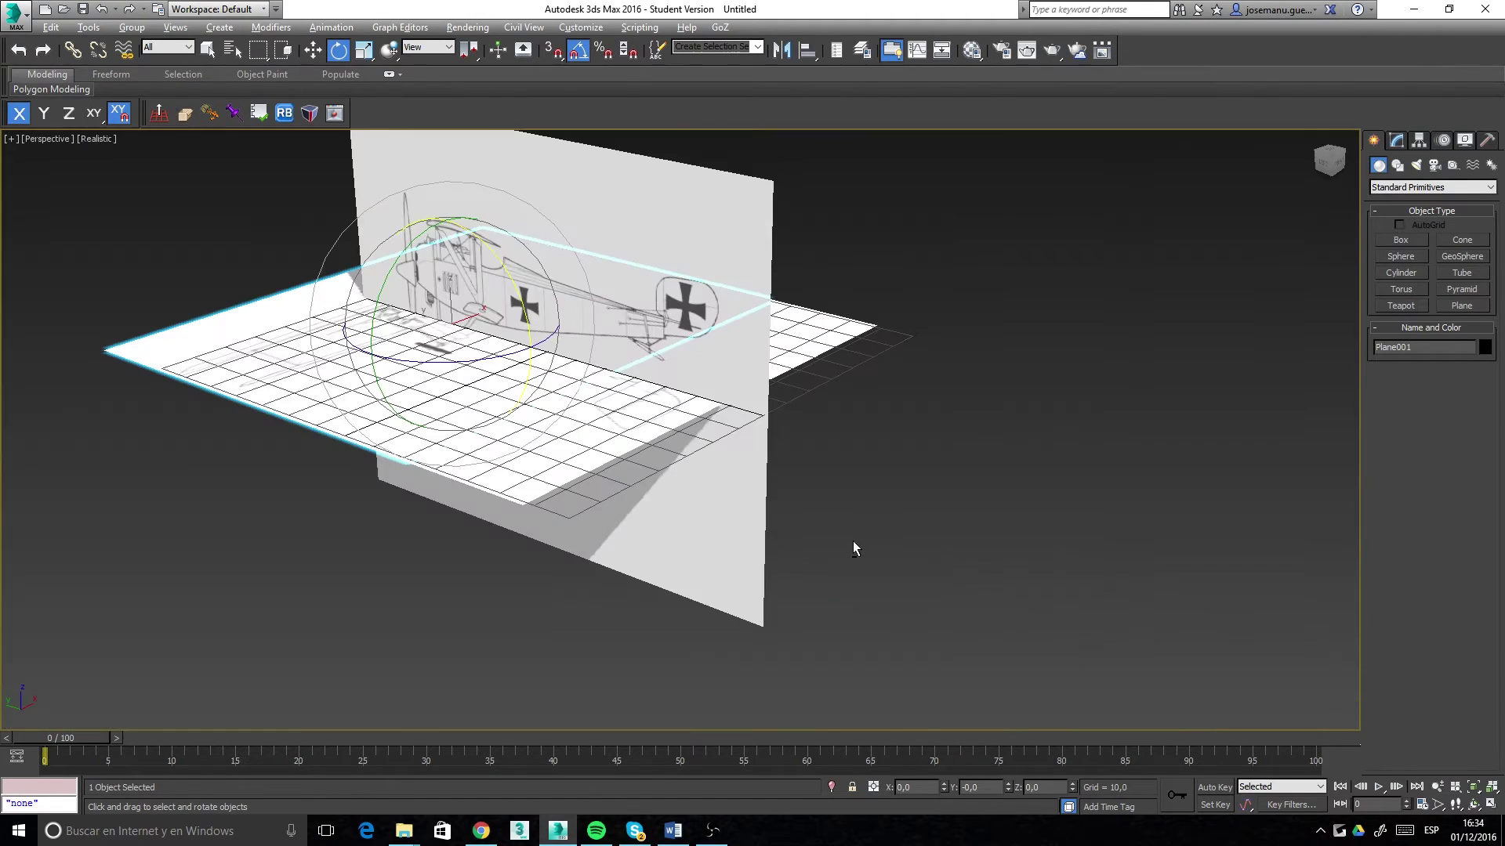
{"action": "scroll", "coordinate": [627, 537], "scroll_direction": "up", "scroll_amount": 3}
{"action": "key", "text": "w"}
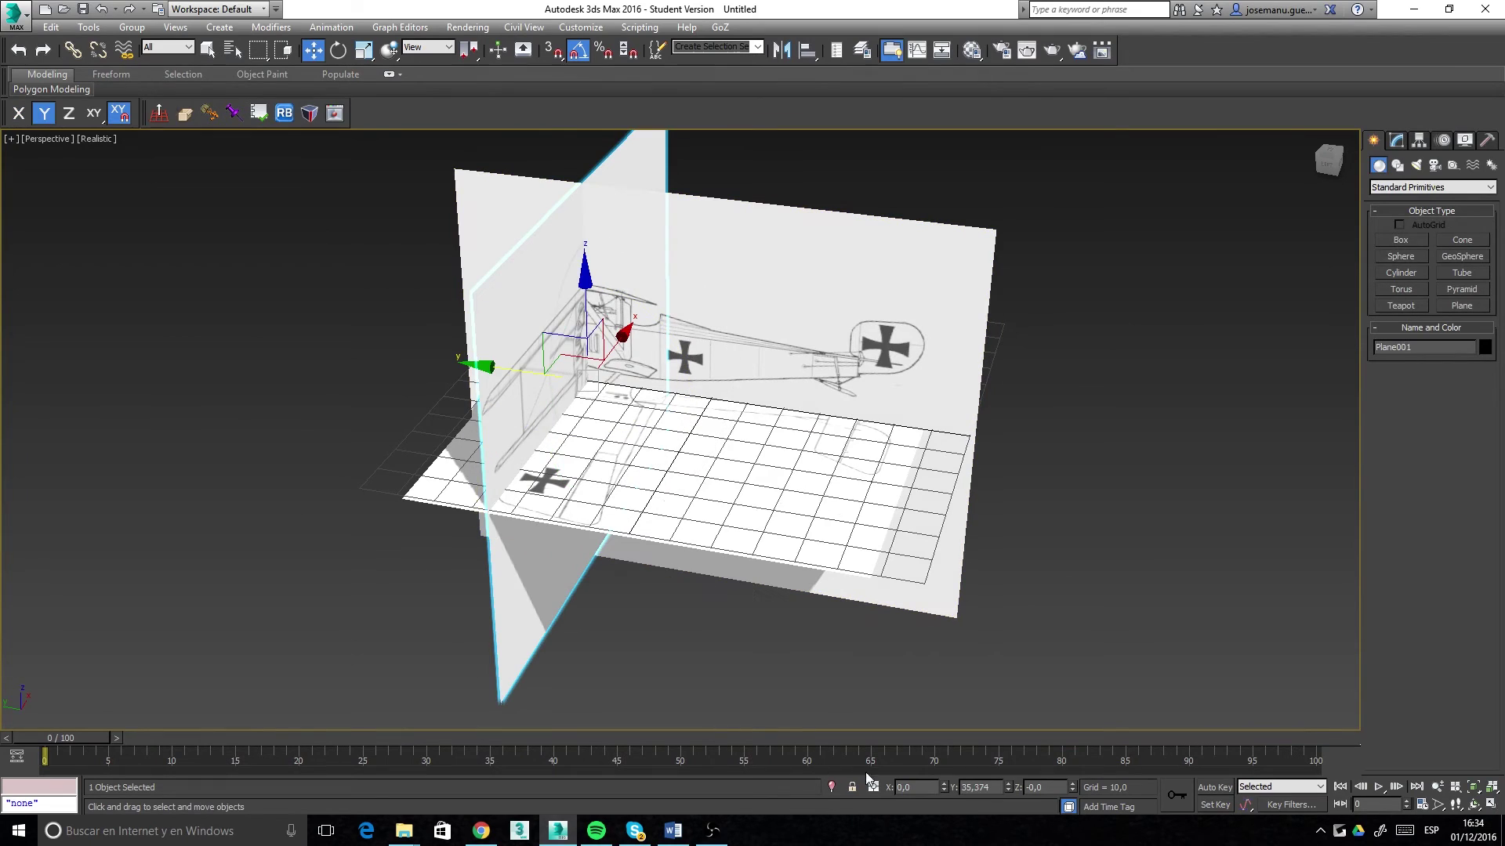
{"action": "right_click", "coordinate": [1009, 786]}
Step: Set the Perspective viewport to Shaded display
{"action": "mouse_move", "coordinate": [776, 510]}
{"action": "middle_mouse_down", "text": "alt"}
{"action": "mouse_move", "coordinate": [874, 474]}
{"action": "mouse_move", "coordinate": [837, 437]}
{"action": "mouse_move", "coordinate": [881, 486]}
{"action": "mouse_move", "coordinate": [790, 446]}
{"action": "mouse_move", "coordinate": [806, 403]}
{"action": "mouse_move", "coordinate": [672, 392]}
{"action": "mouse_move", "coordinate": [754, 341]}
{"action": "mouse_move", "coordinate": [684, 412]}
{"action": "middle_mouse_up", "text": "alt"}
{"action": "scroll", "coordinate": [813, 450], "scroll_direction": "up", "scroll_amount": 3}
{"action": "left_click", "coordinate": [89, 141]}
{"action": "left_click", "coordinate": [129, 174]}
{"action": "scroll", "coordinate": [679, 462], "scroll_direction": "up", "scroll_amount": 8}
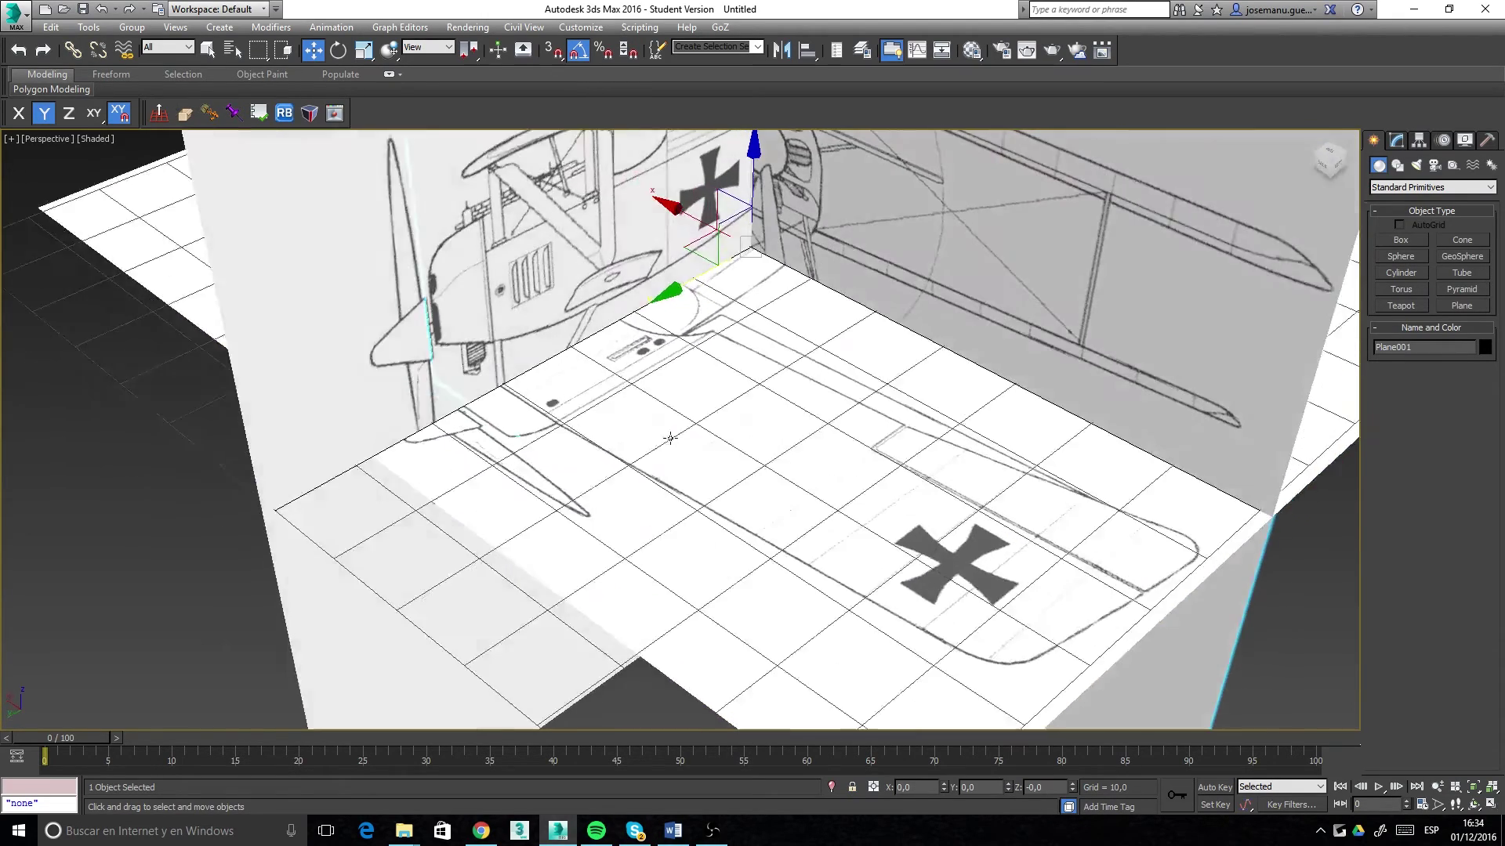
Step: Move the front-view plane back along the Y axis to about -116.8, behind the aircraft's tail
{"action": "scroll", "coordinate": [704, 521], "scroll_direction": "down", "scroll_amount": 7}
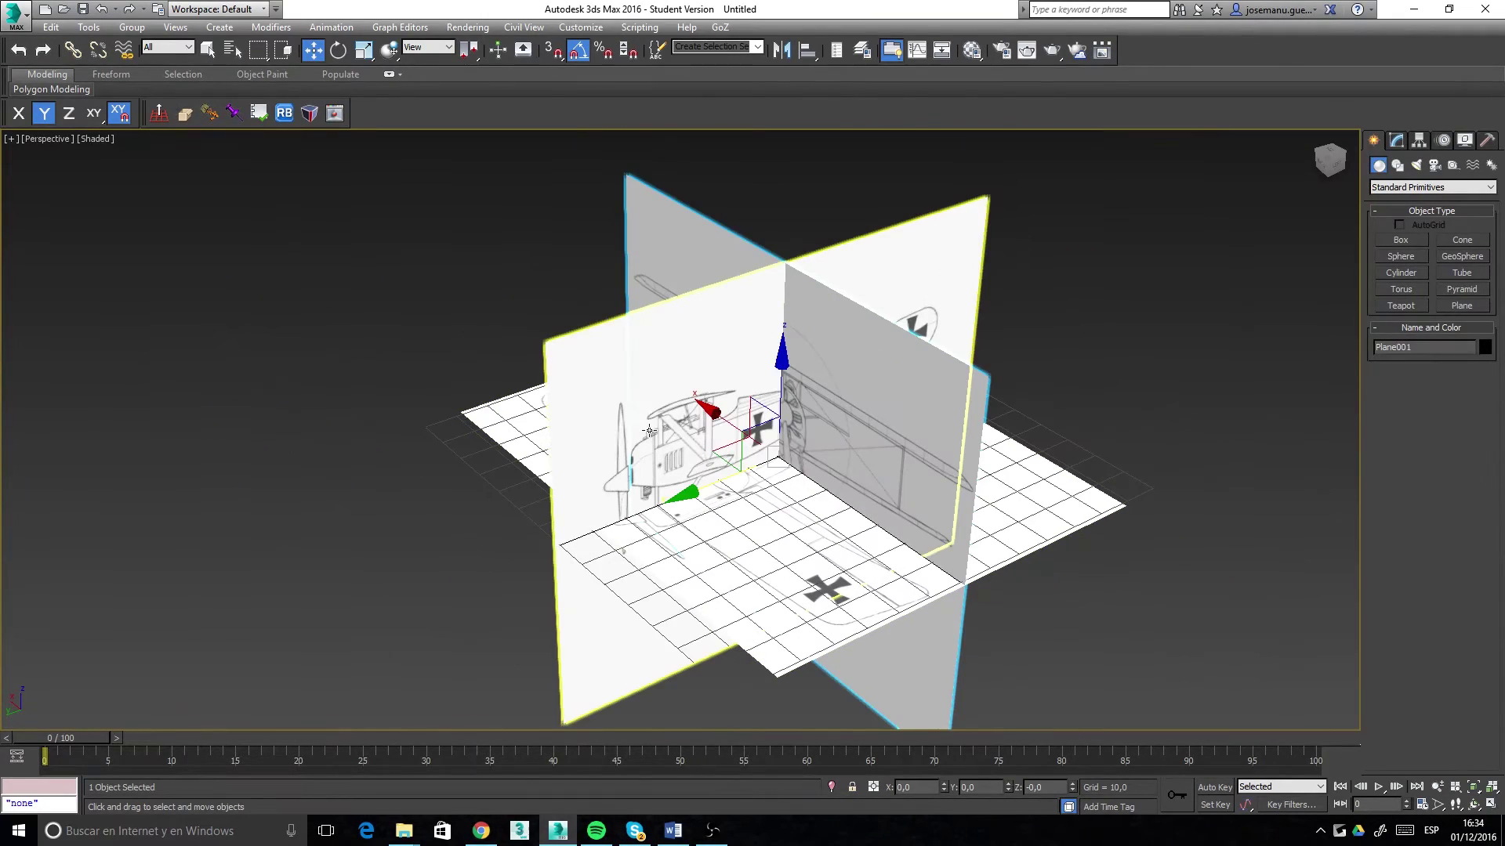
{"action": "scroll", "coordinate": [710, 540], "scroll_direction": "up", "scroll_amount": 6}
{"action": "scroll", "coordinate": [904, 431], "scroll_direction": "down", "scroll_amount": 6}
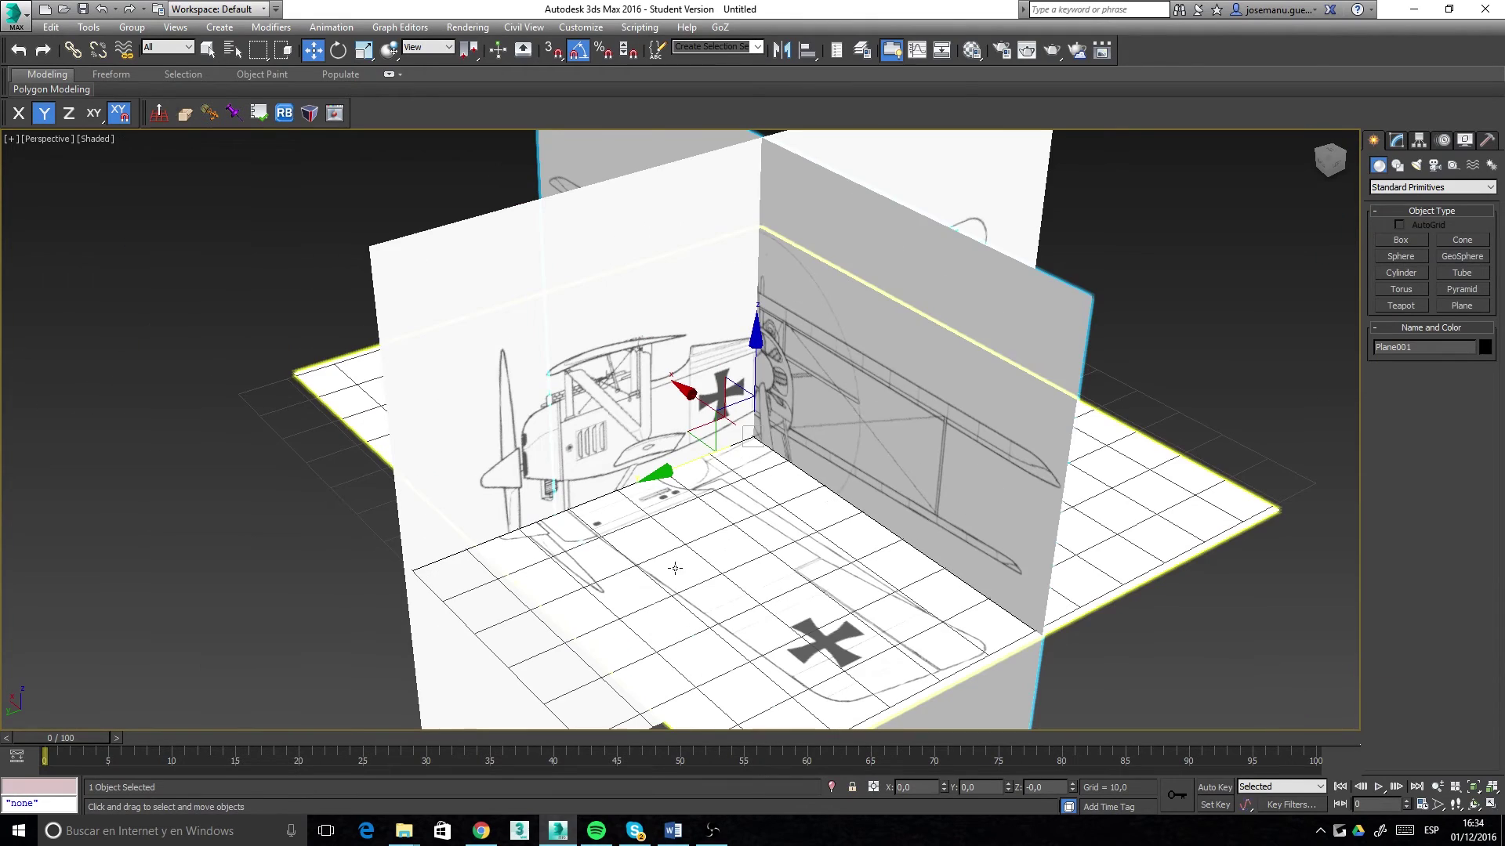
{"action": "scroll", "coordinate": [828, 370], "scroll_direction": "up", "scroll_amount": 3}
{"action": "left_click_drag", "start_coordinate": [674, 466], "coordinate": [742, 464]}
Step: Lower the top-view plane along the Z axis to about -34.8, below the side-view wheels
{"action": "scroll", "coordinate": [742, 464], "scroll_direction": "up", "scroll_amount": 4}
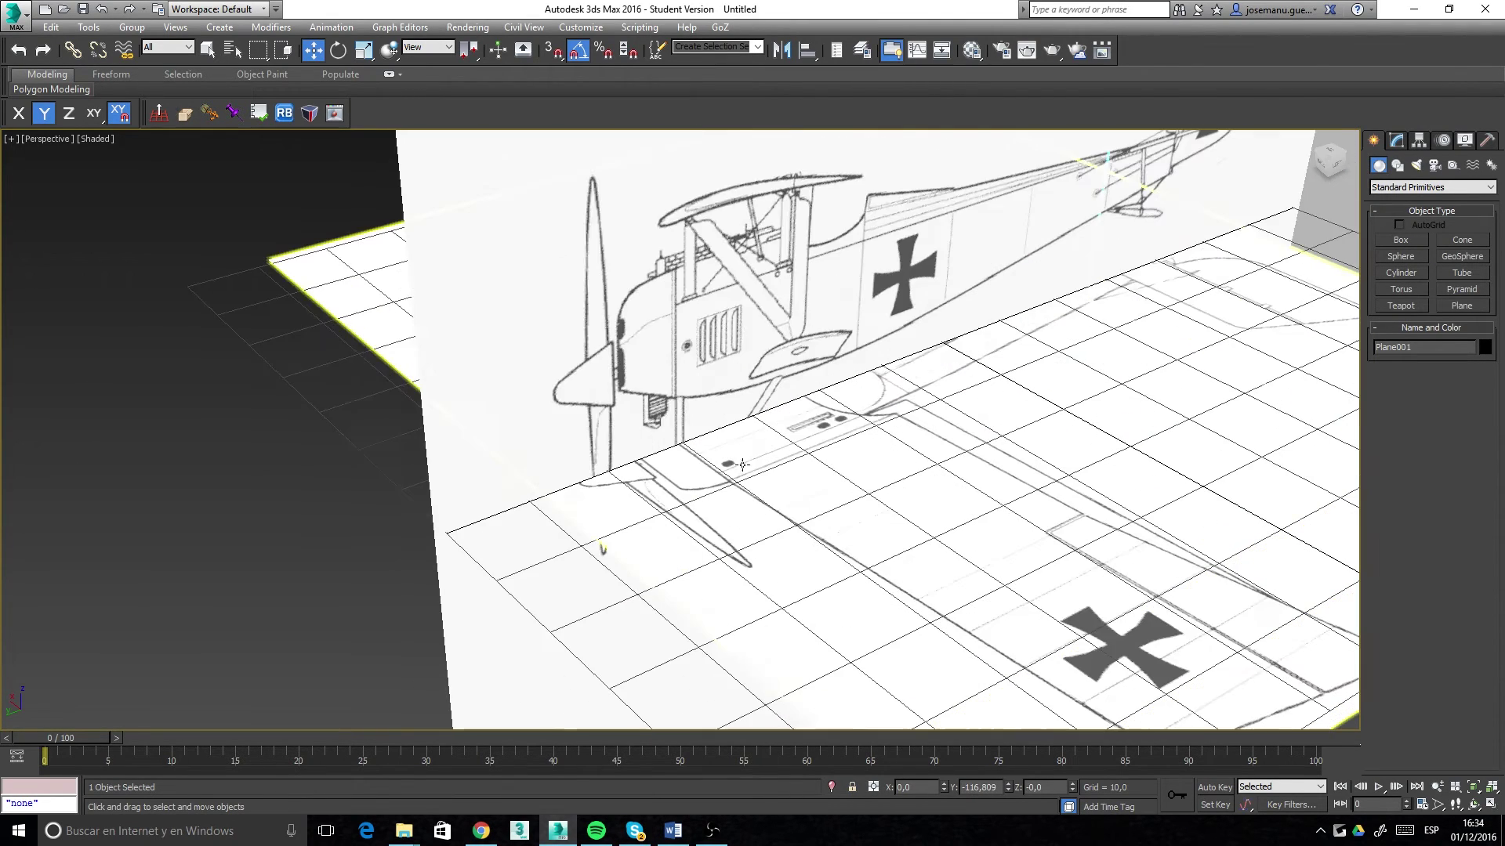
{"action": "left_click", "coordinate": [691, 443]}
{"action": "scroll", "coordinate": [691, 442], "scroll_direction": "up", "scroll_amount": 2}
{"action": "scroll", "coordinate": [736, 546], "scroll_direction": "up", "scroll_amount": 3}
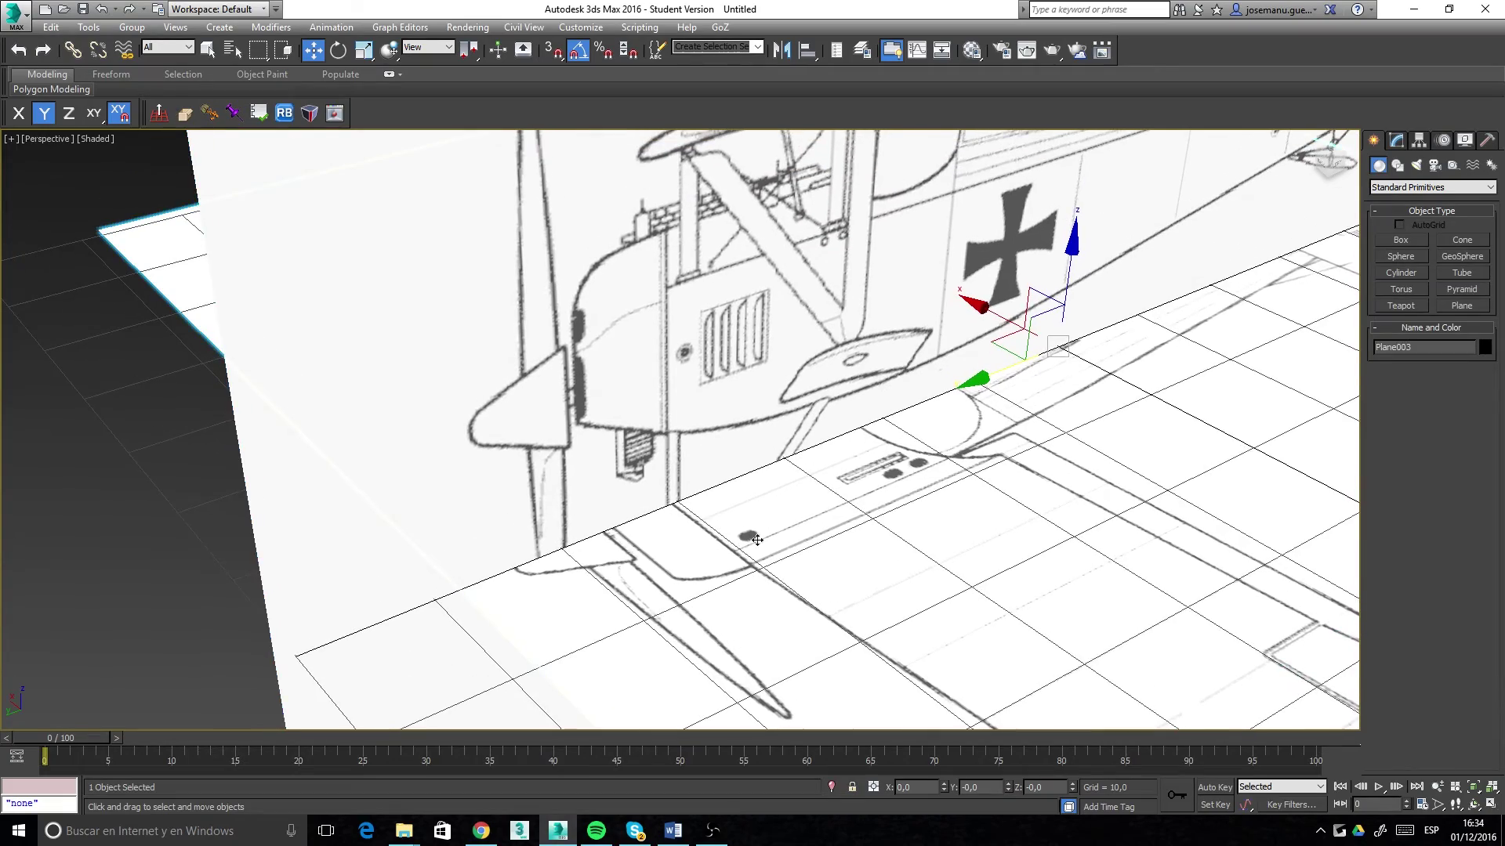
{"action": "scroll", "coordinate": [873, 413], "scroll_direction": "down", "scroll_amount": 5}
{"action": "scroll", "coordinate": [653, 527], "scroll_direction": "up", "scroll_amount": 5}
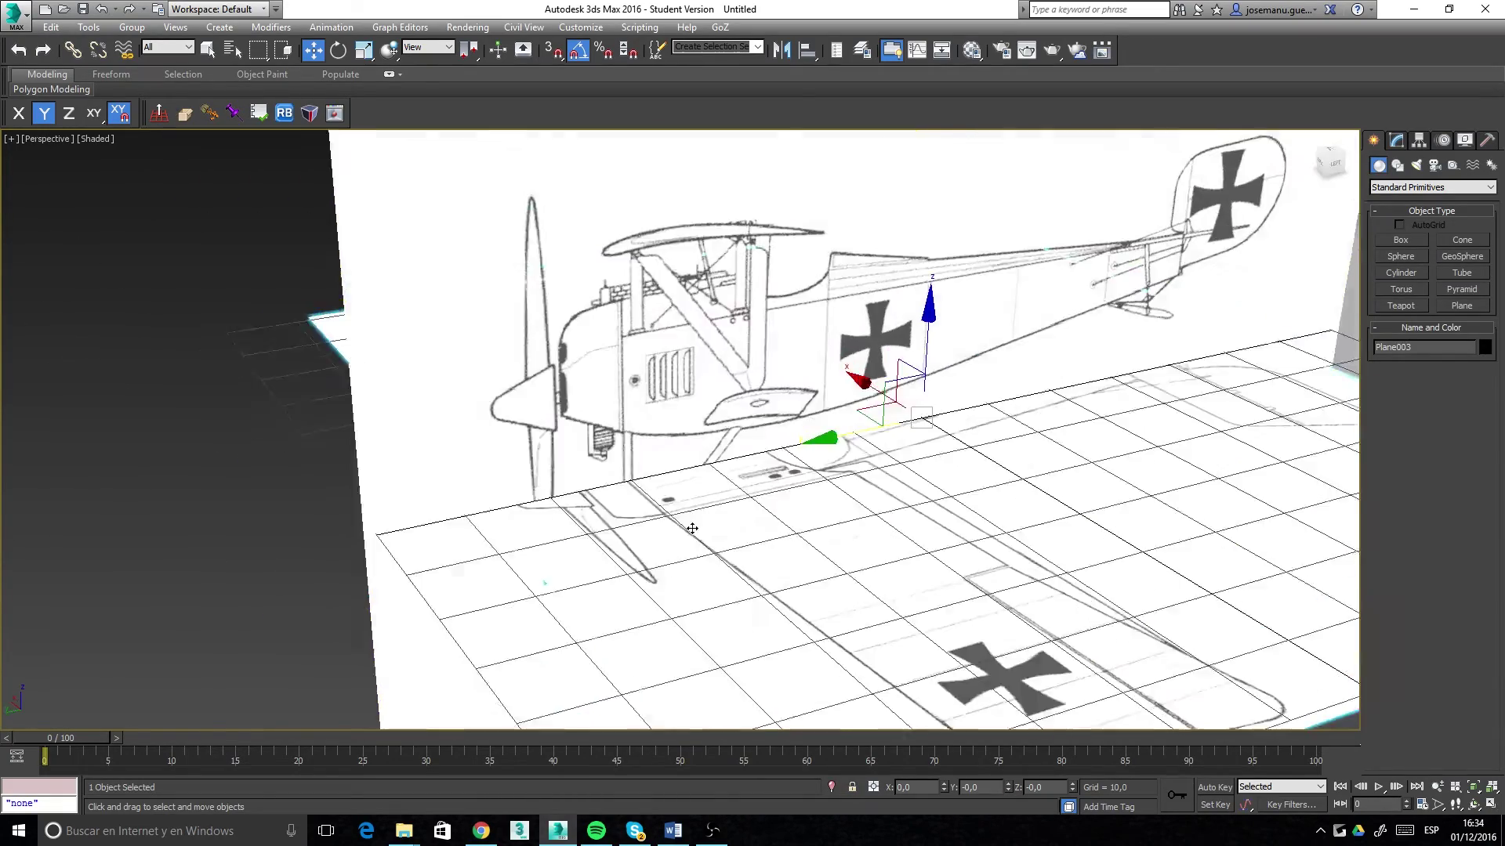
{"action": "middle_click_drag", "start_coordinate": [653, 528], "coordinate": [738, 549], "text": "alt"}
{"action": "scroll", "coordinate": [764, 521], "scroll_direction": "down", "scroll_amount": 4}
{"action": "middle_click_drag", "start_coordinate": [881, 454], "coordinate": [763, 421]}
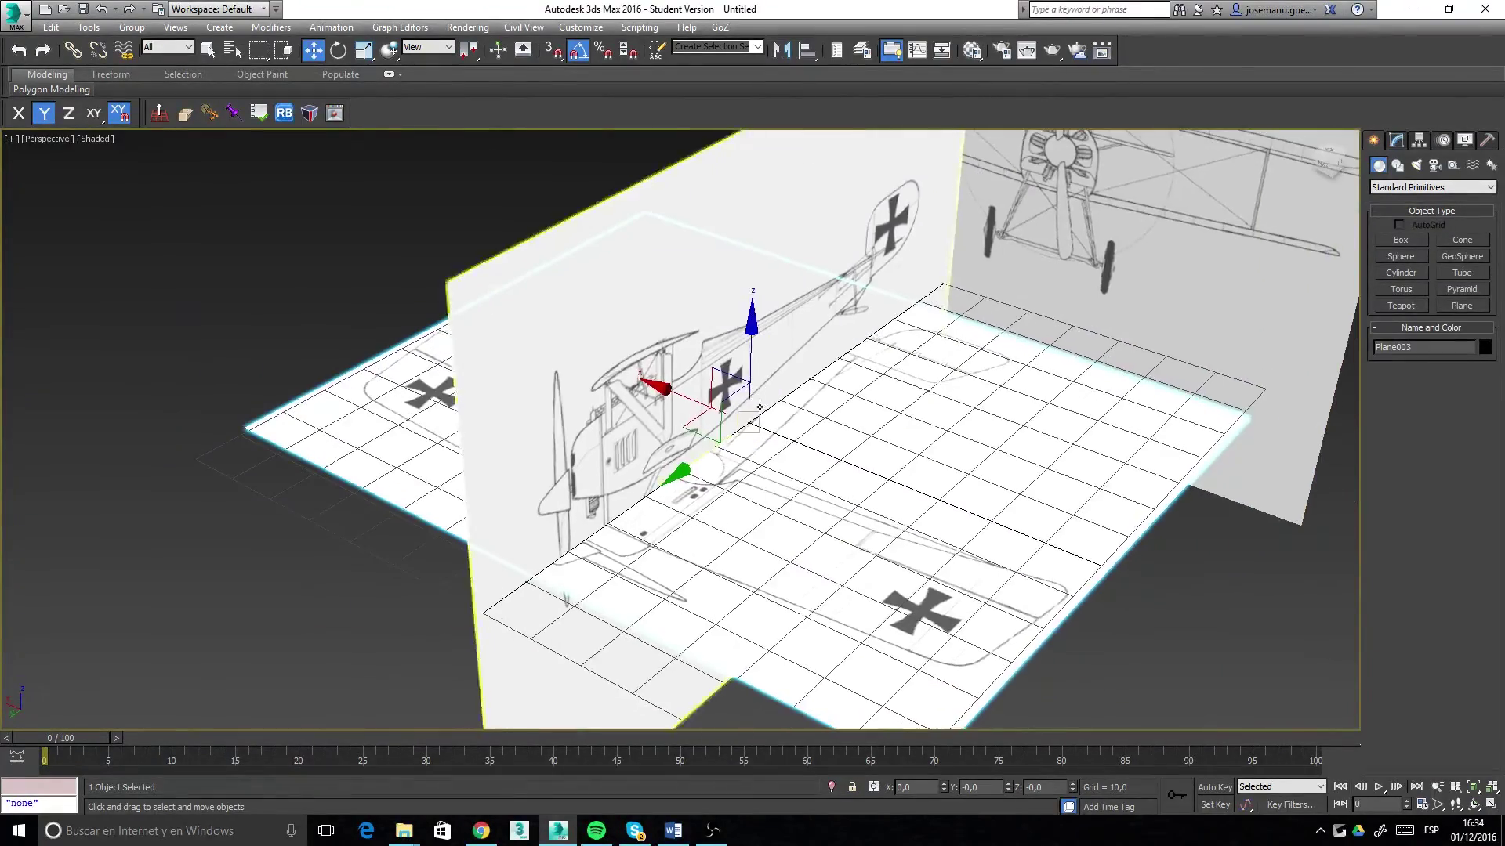
{"action": "scroll", "coordinate": [763, 421], "scroll_direction": "down", "scroll_amount": 3}
{"action": "scroll", "coordinate": [763, 420], "scroll_direction": "up", "scroll_amount": 2}
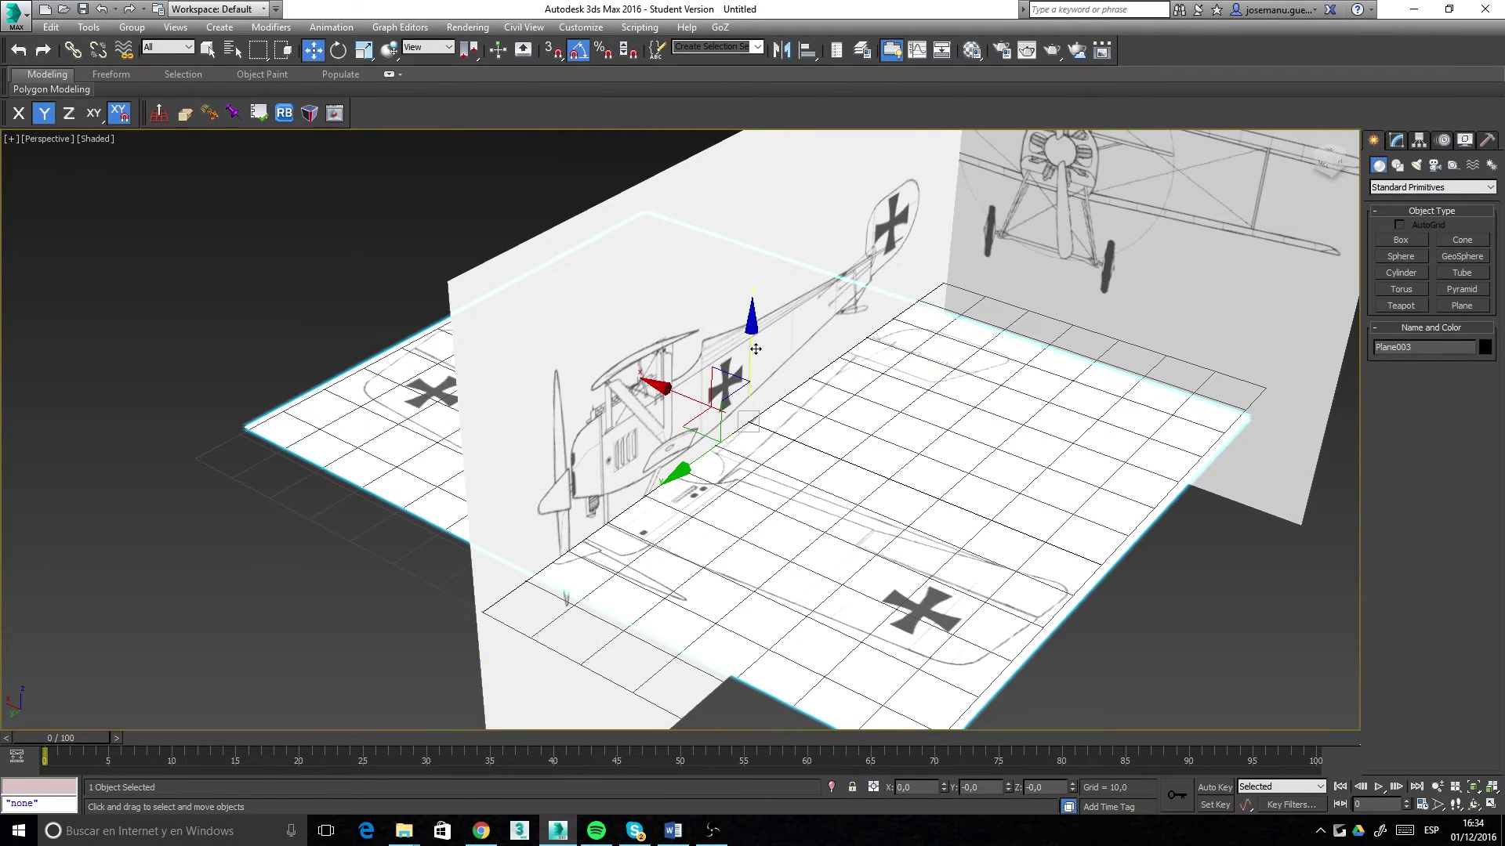
{"action": "left_click_drag", "start_coordinate": [756, 349], "coordinate": [756, 498]}
Step: Bring the front-view plane forward along the Y axis to about 37.5, near the side view's engine
{"action": "left_click", "coordinate": [1061, 217]}
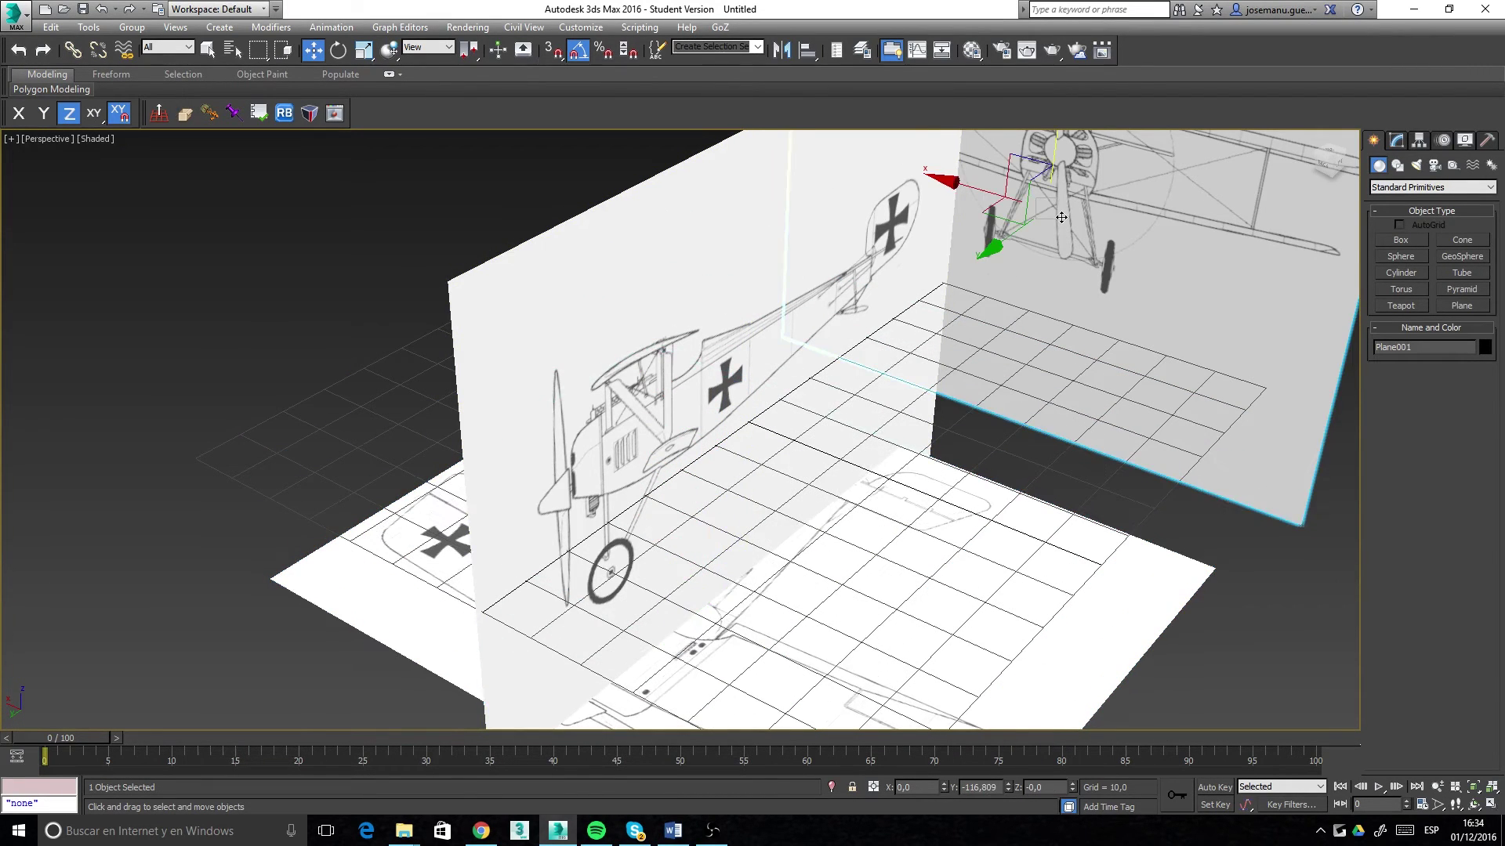
{"action": "middle_click_drag", "start_coordinate": [1061, 217], "coordinate": [941, 326]}
{"action": "scroll", "coordinate": [925, 305], "scroll_direction": "down", "scroll_amount": 3}
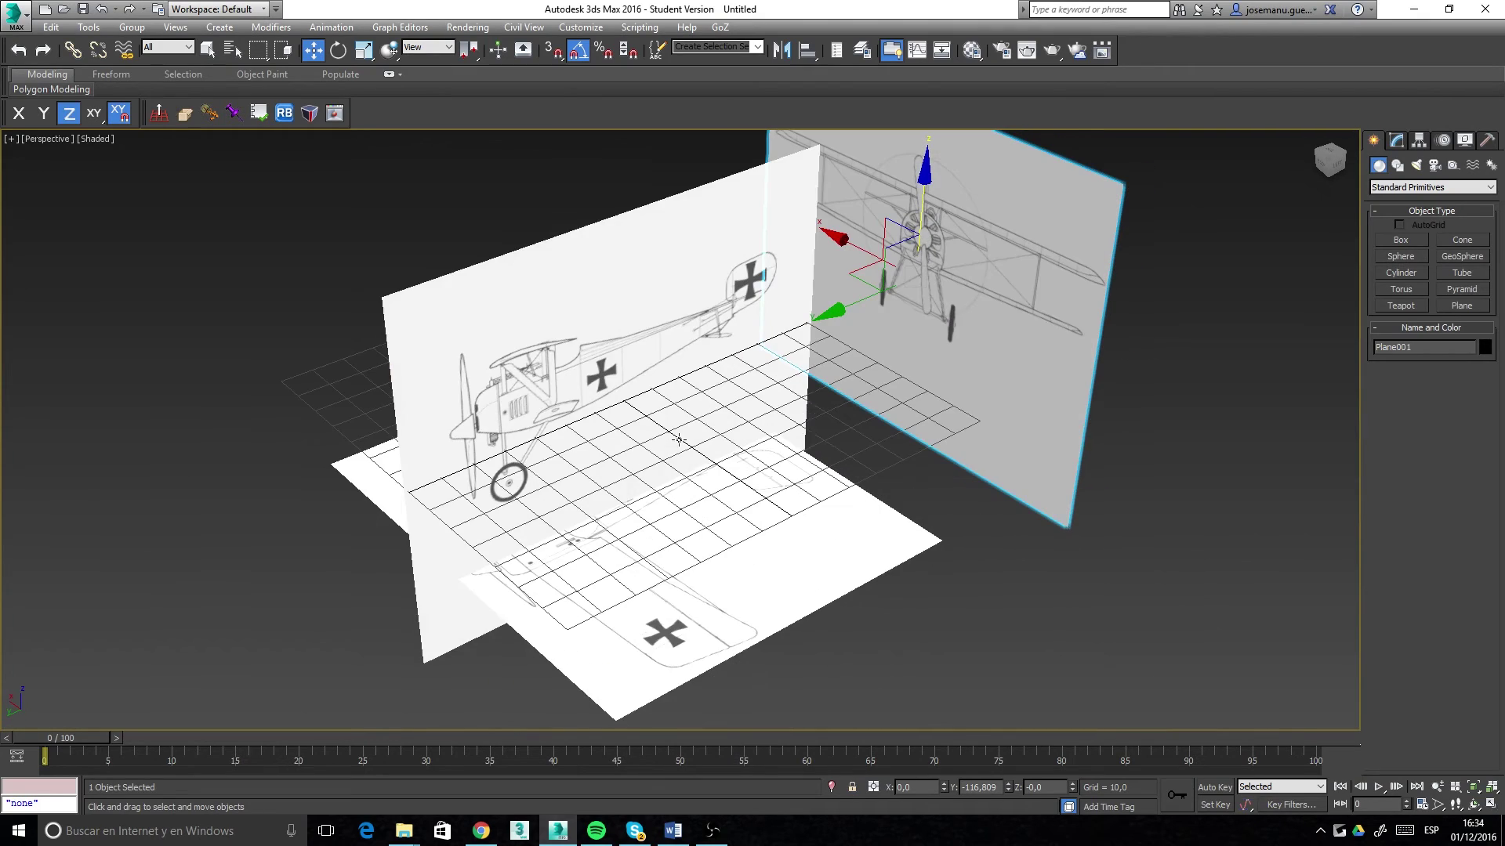
{"action": "left_click_drag", "start_coordinate": [850, 304], "coordinate": [571, 430]}
{"action": "scroll", "coordinate": [571, 430], "scroll_direction": "up", "scroll_amount": 6}
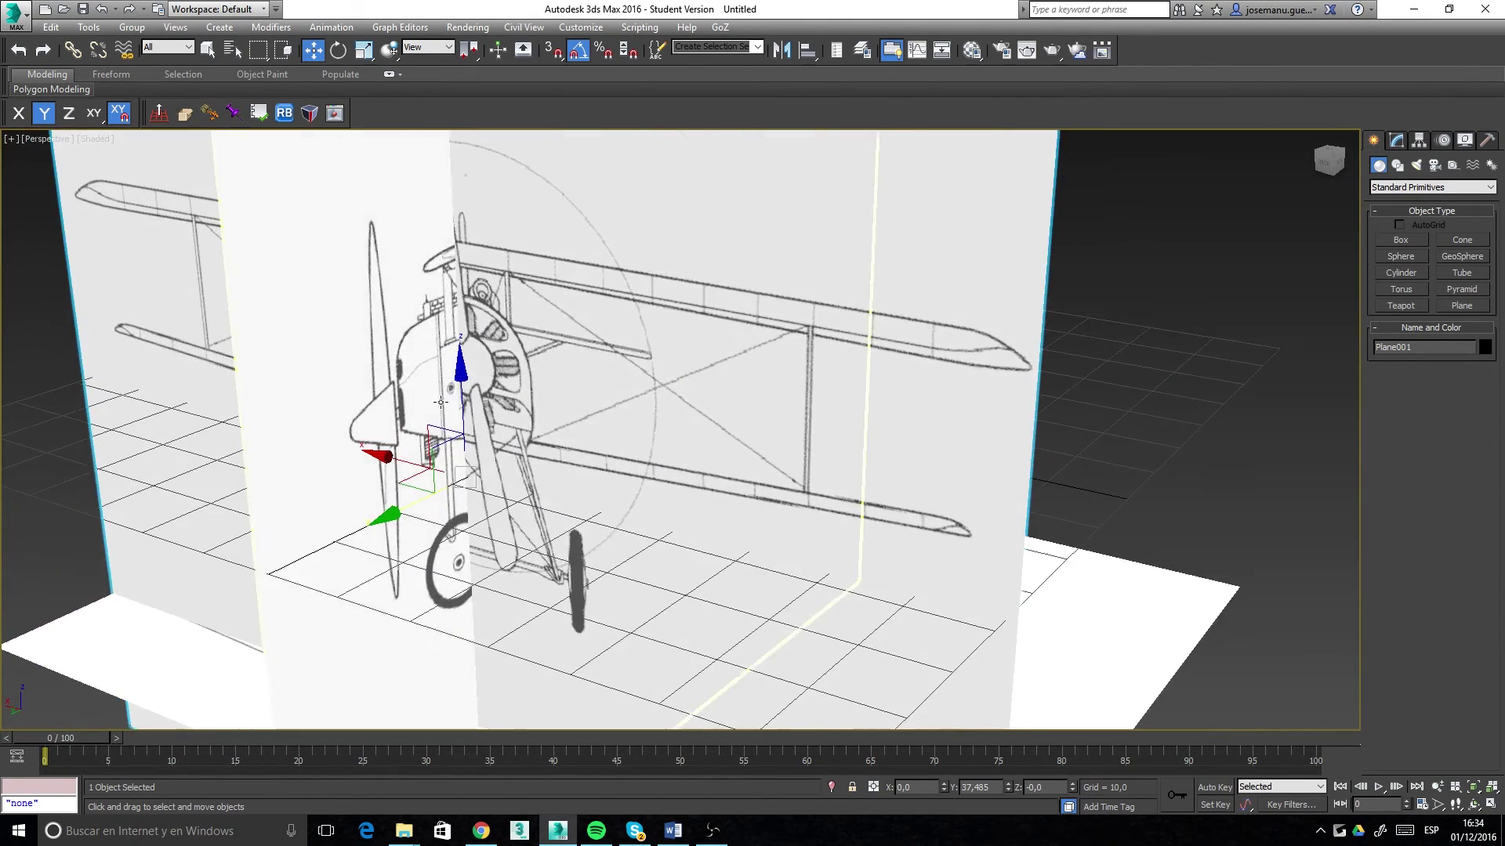
{"action": "scroll", "coordinate": [504, 442], "scroll_direction": "down", "scroll_amount": 1}
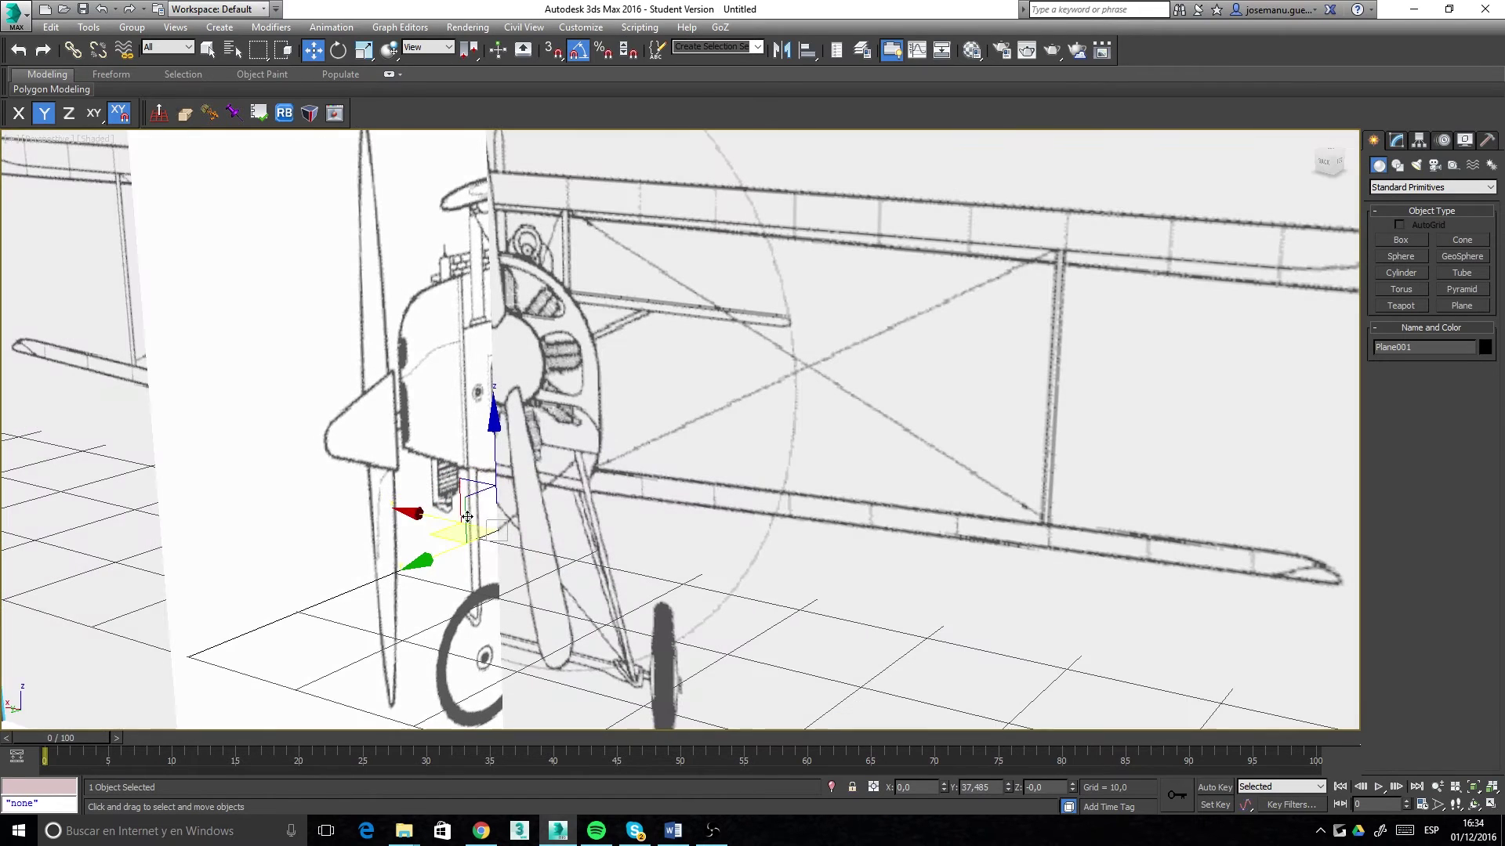
Step: Shift the front-view plane along Y to compare it with the side view, leaving it at about 37.4
{"action": "middle_click_drag", "start_coordinate": [429, 549], "coordinate": [416, 561], "text": "alt"}
{"action": "left_click_drag", "start_coordinate": [416, 562], "coordinate": [456, 389]}
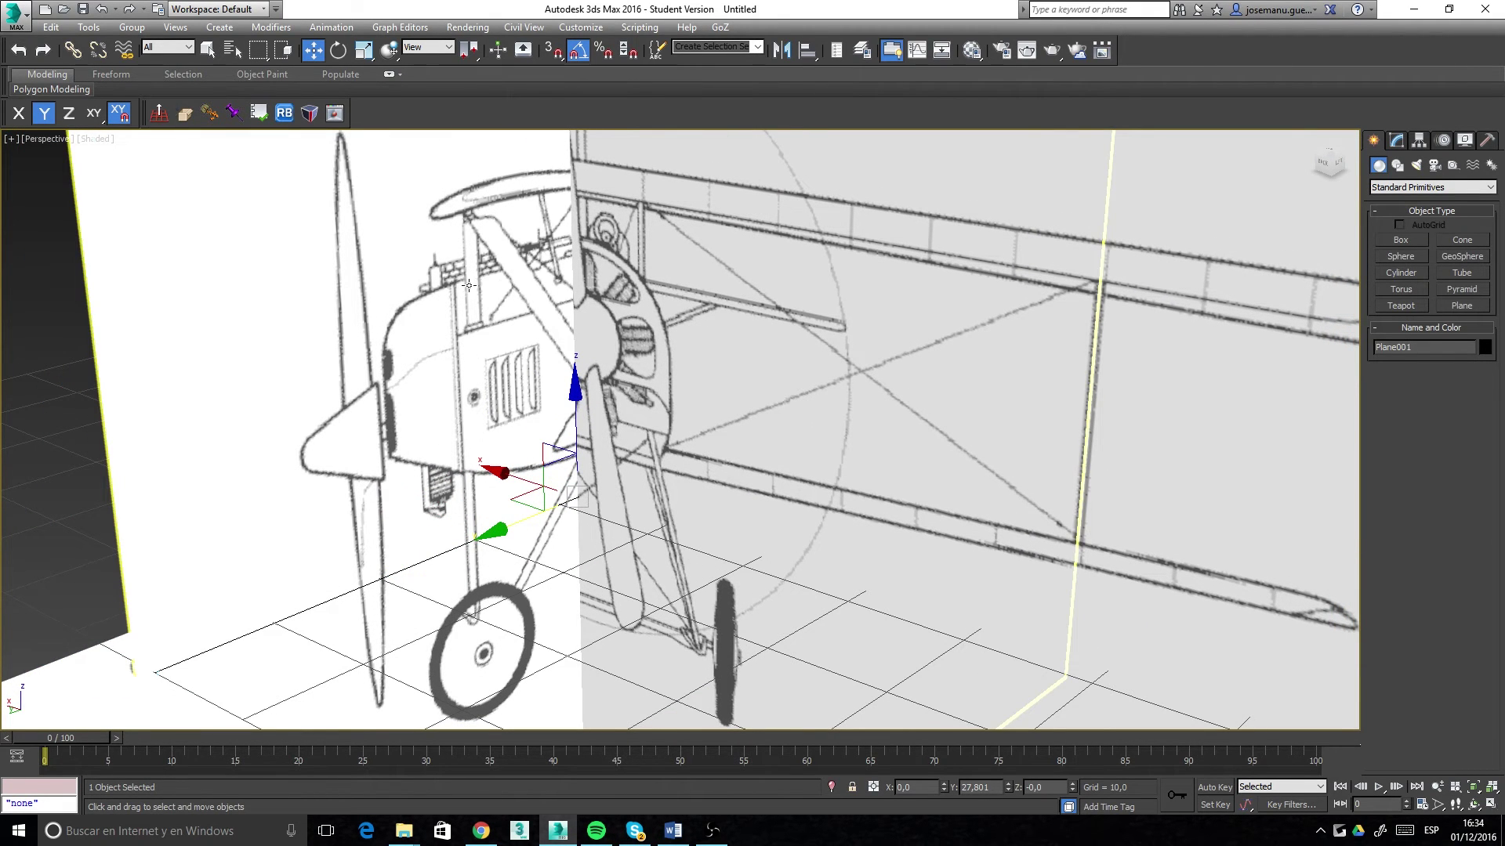
{"action": "middle_click_drag", "start_coordinate": [466, 284], "coordinate": [656, 241]}
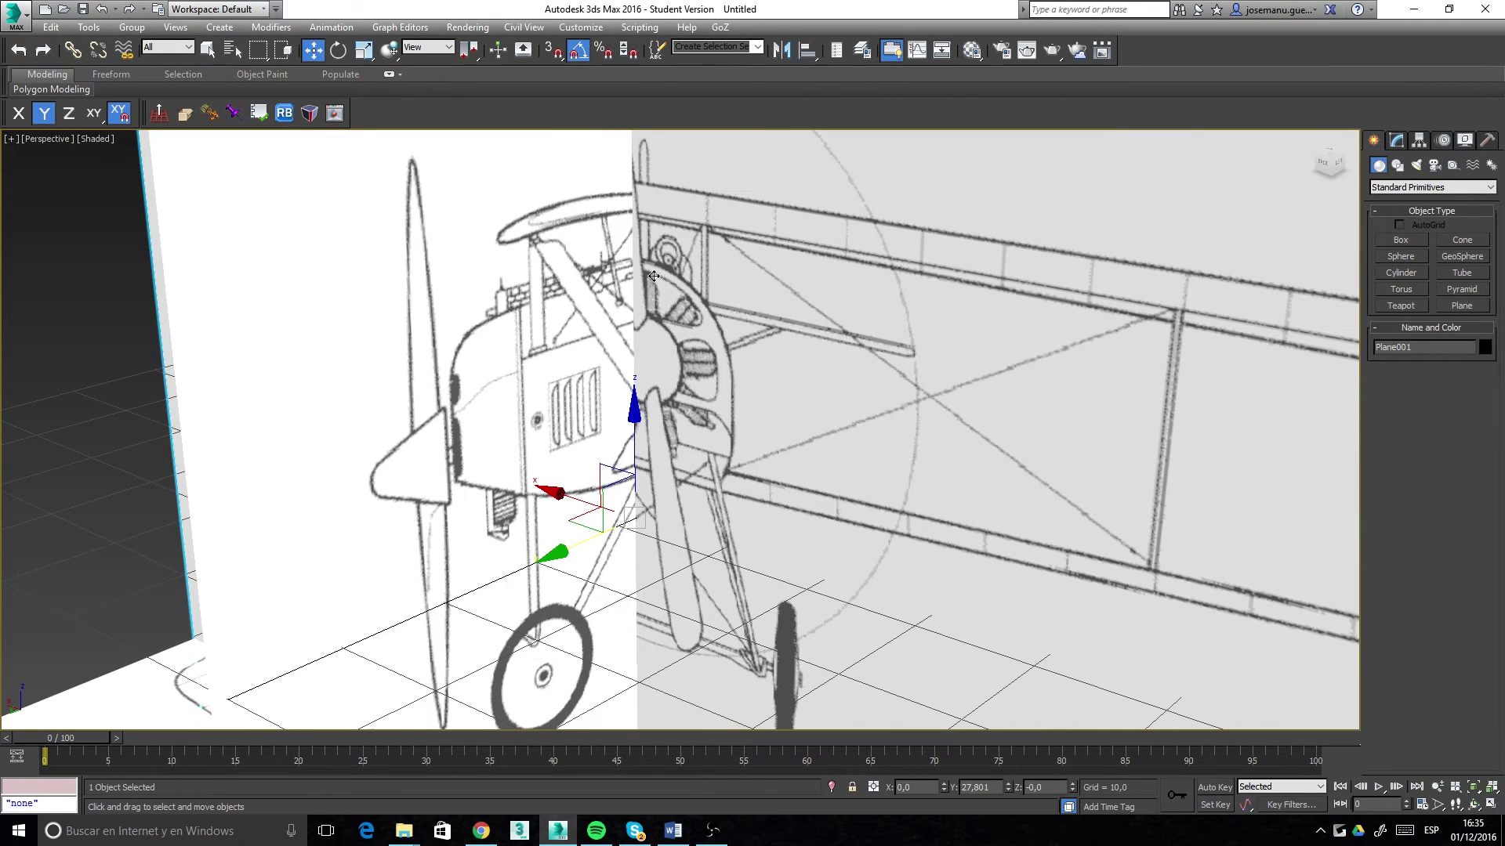
{"action": "left_click_drag", "start_coordinate": [567, 503], "coordinate": [490, 583]}
{"action": "scroll", "coordinate": [524, 429], "scroll_direction": "up", "scroll_amount": 4}
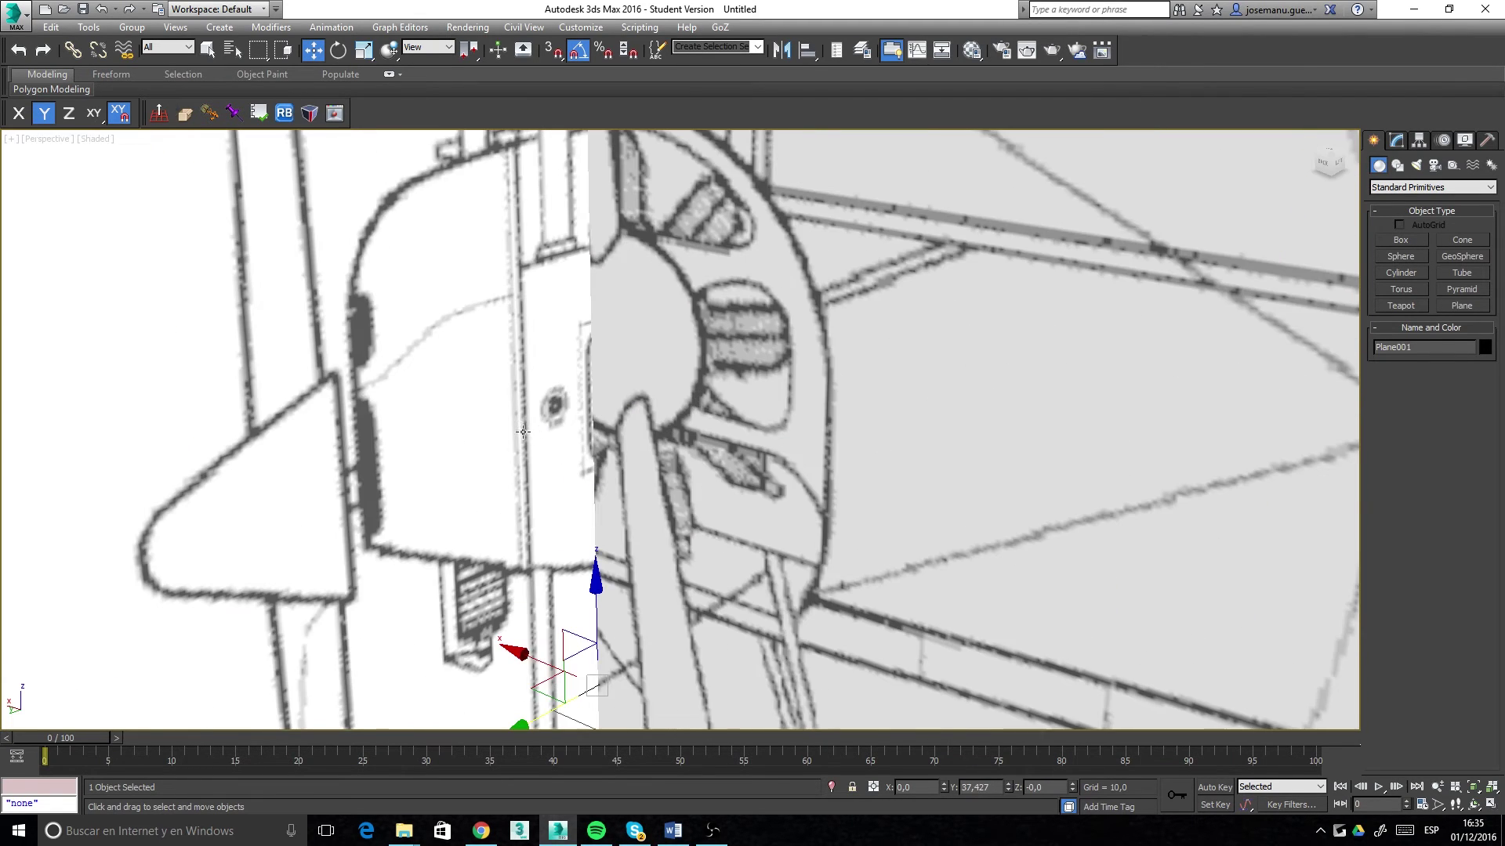
{"action": "scroll", "coordinate": [549, 432], "scroll_direction": "down", "scroll_amount": 2}
{"action": "scroll", "coordinate": [543, 382], "scroll_direction": "down", "scroll_amount": 3}
Step: Raise the LEFT plane to about 1.35 on Z to match the front view, then undo a small Y shift
{"action": "left_click", "coordinate": [540, 401]}
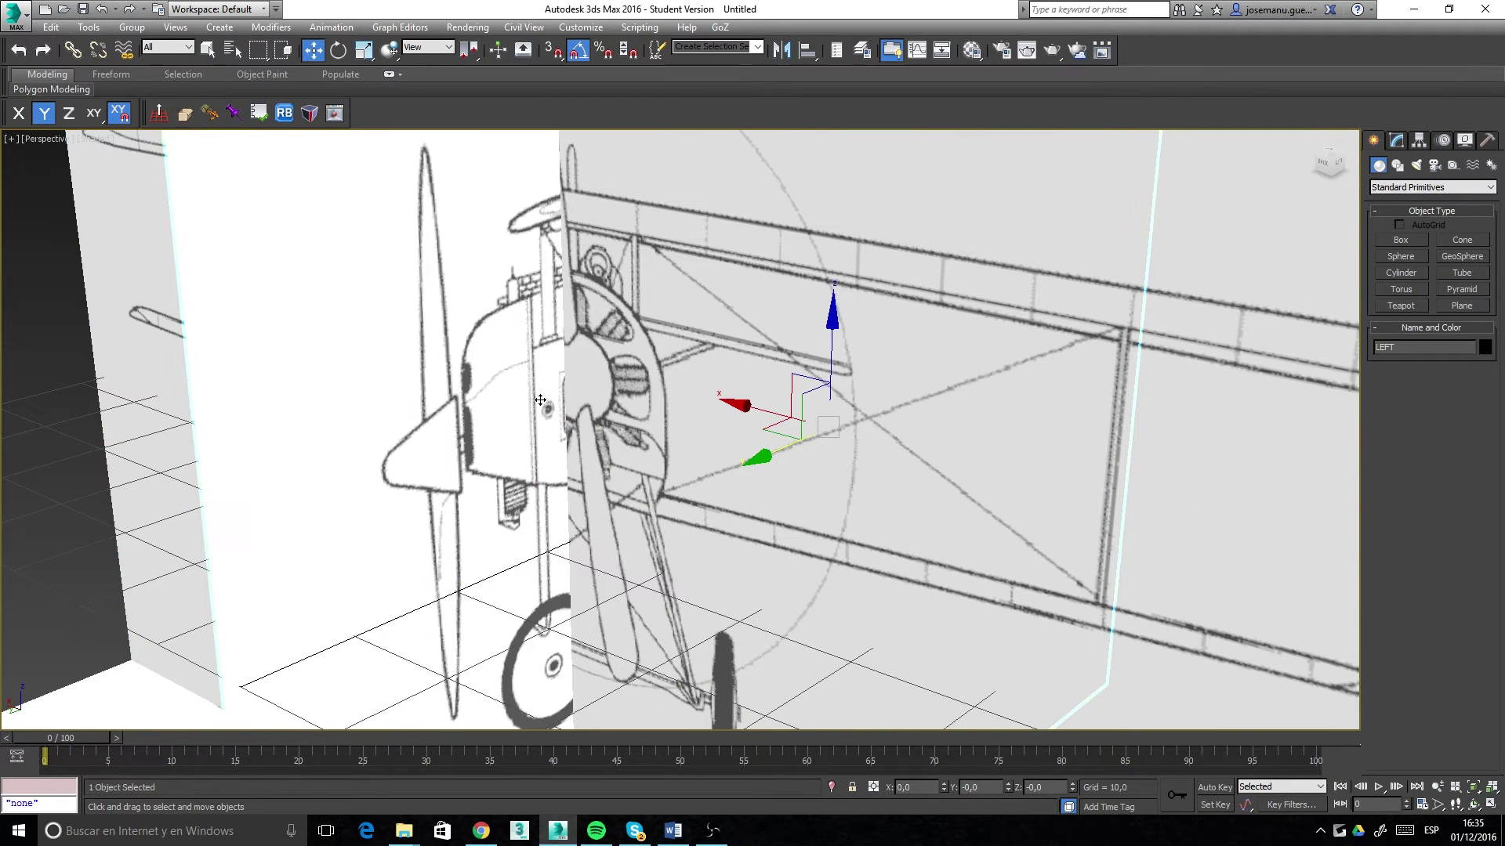
{"action": "left_click_drag", "start_coordinate": [832, 323], "coordinate": [835, 315]}
{"action": "scroll", "coordinate": [620, 364], "scroll_direction": "up", "scroll_amount": 2}
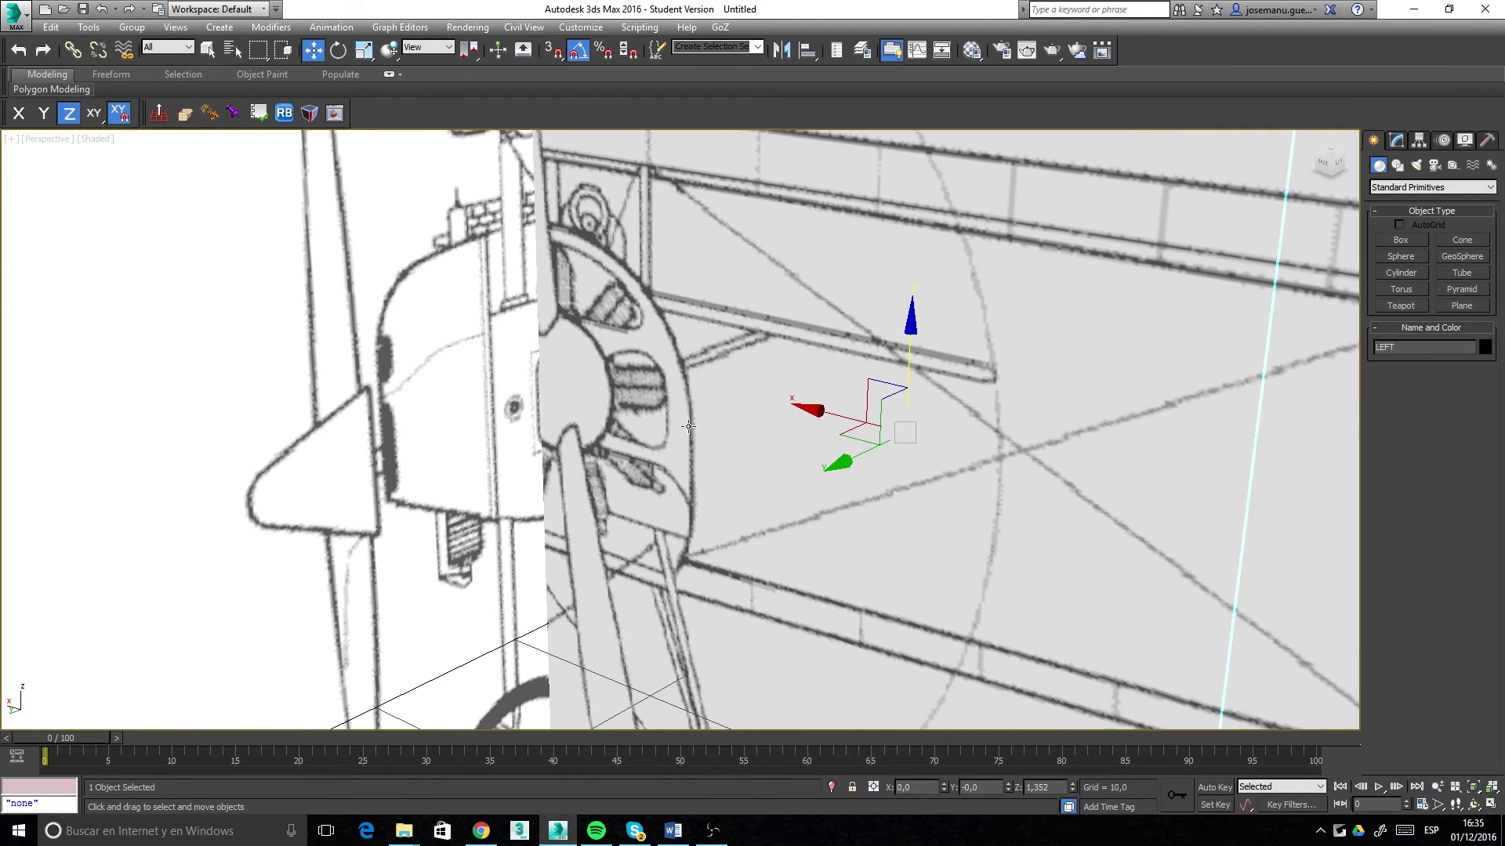
{"action": "mouse_move", "coordinate": [846, 472]}
{"action": "left_mouse_down"}
{"action": "mouse_move", "coordinate": [816, 485]}
{"action": "mouse_move", "coordinate": [849, 472]}
{"action": "left_mouse_up"}
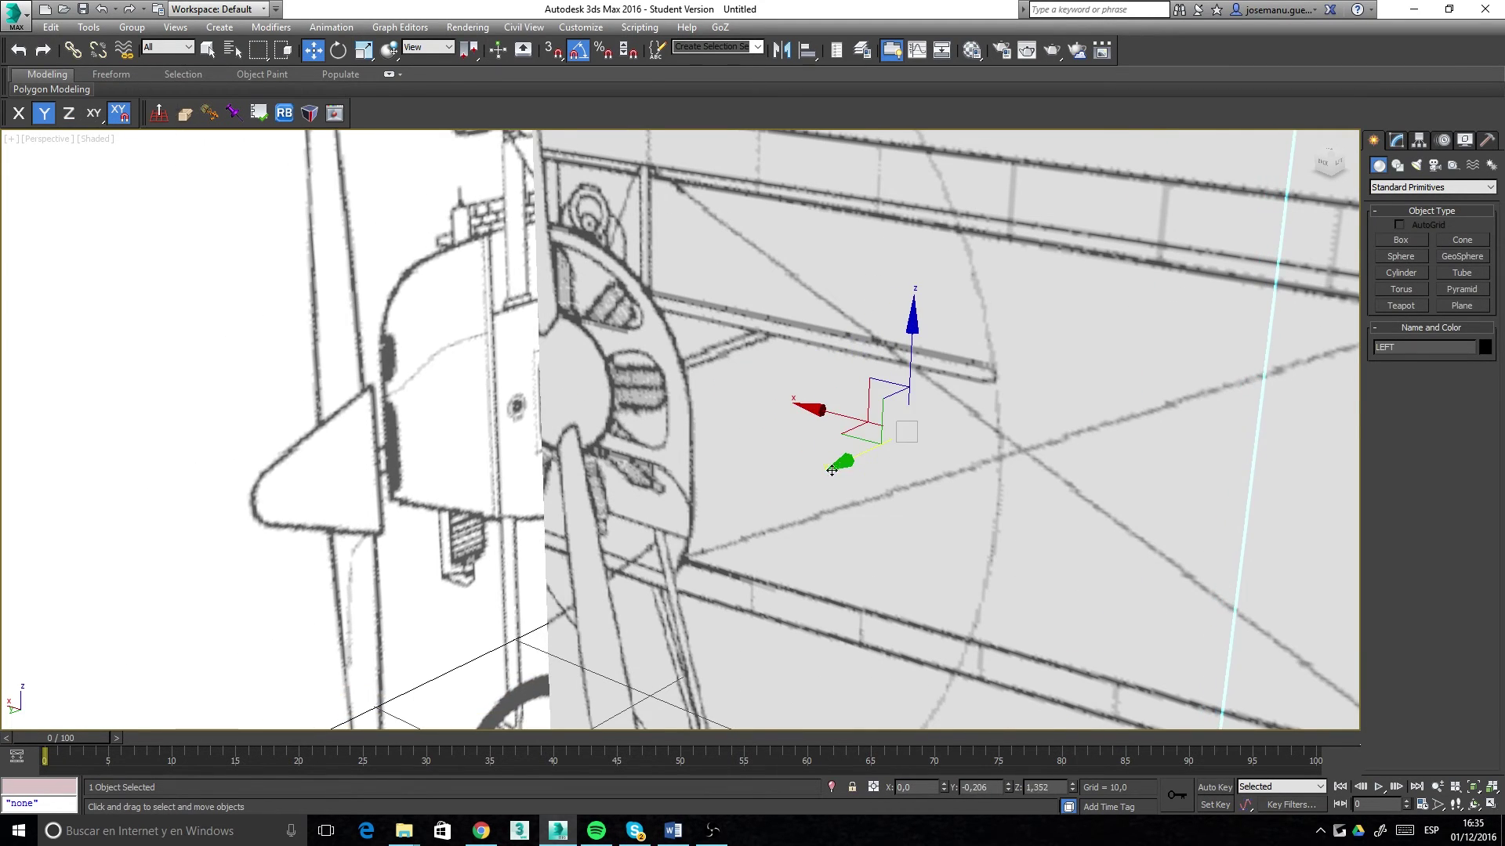
{"action": "key", "text": "ctrl+z"}
Step: Fine-tune the front-view plane's position to about 0.26 on Z and 37.36 on Y
{"action": "left_click", "coordinate": [687, 482]}
{"action": "left_click_drag", "start_coordinate": [495, 656], "coordinate": [525, 553]}
{"action": "scroll", "coordinate": [525, 553], "scroll_direction": "down", "scroll_amount": 5}
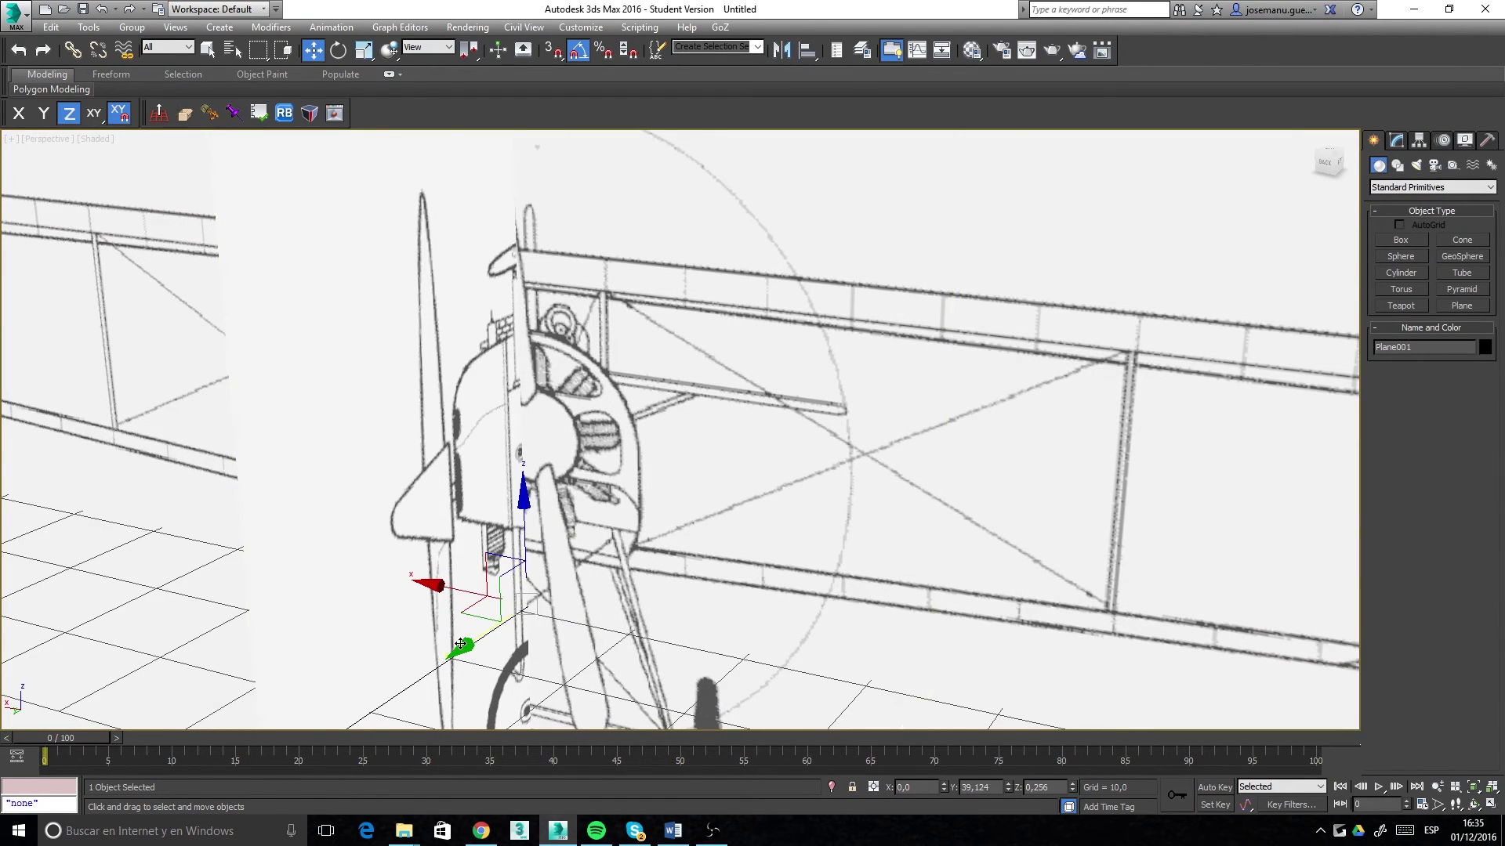
{"action": "left_click_drag", "start_coordinate": [460, 644], "coordinate": [599, 536]}
Step: Move the front-view plane forward along the Y axis to about 43.9
{"action": "scroll", "coordinate": [599, 536], "scroll_direction": "down", "scroll_amount": 6}
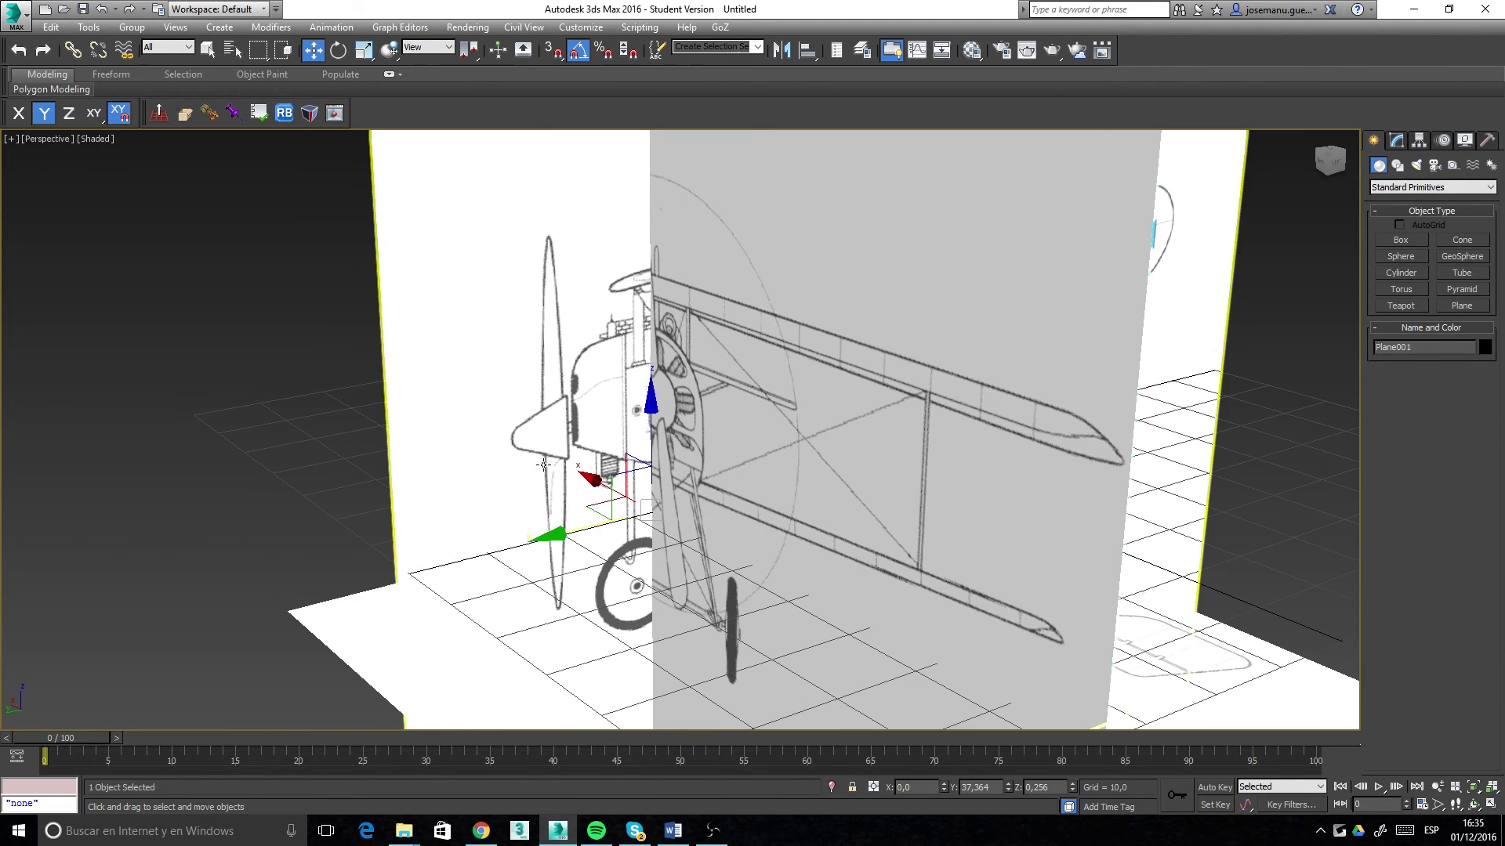
{"action": "scroll", "coordinate": [580, 435], "scroll_direction": "down", "scroll_amount": 6}
{"action": "scroll", "coordinate": [543, 390], "scroll_direction": "up", "scroll_amount": 6}
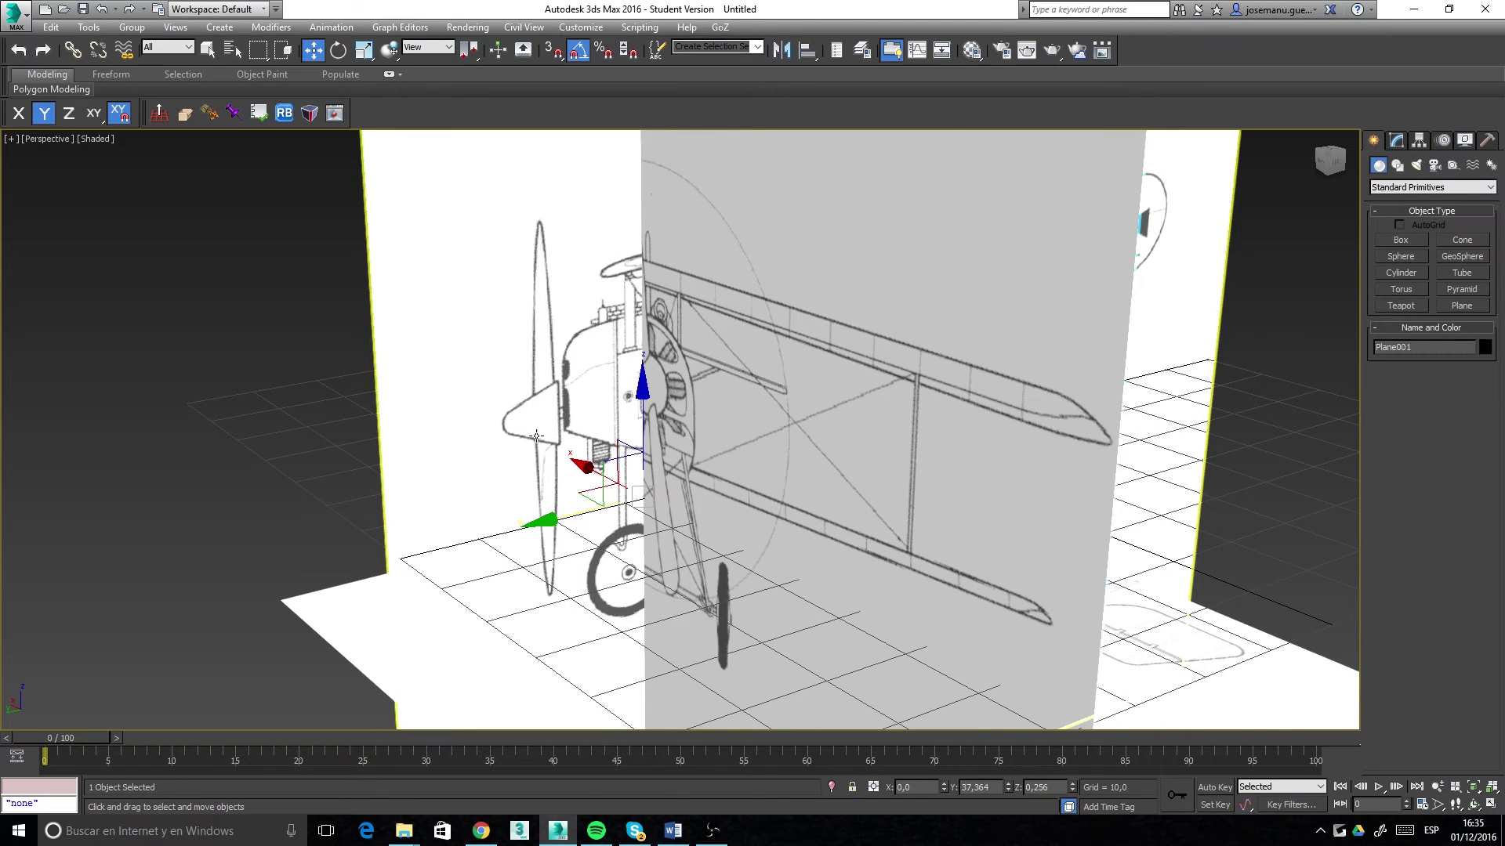
{"action": "scroll", "coordinate": [573, 436], "scroll_direction": "up", "scroll_amount": 3}
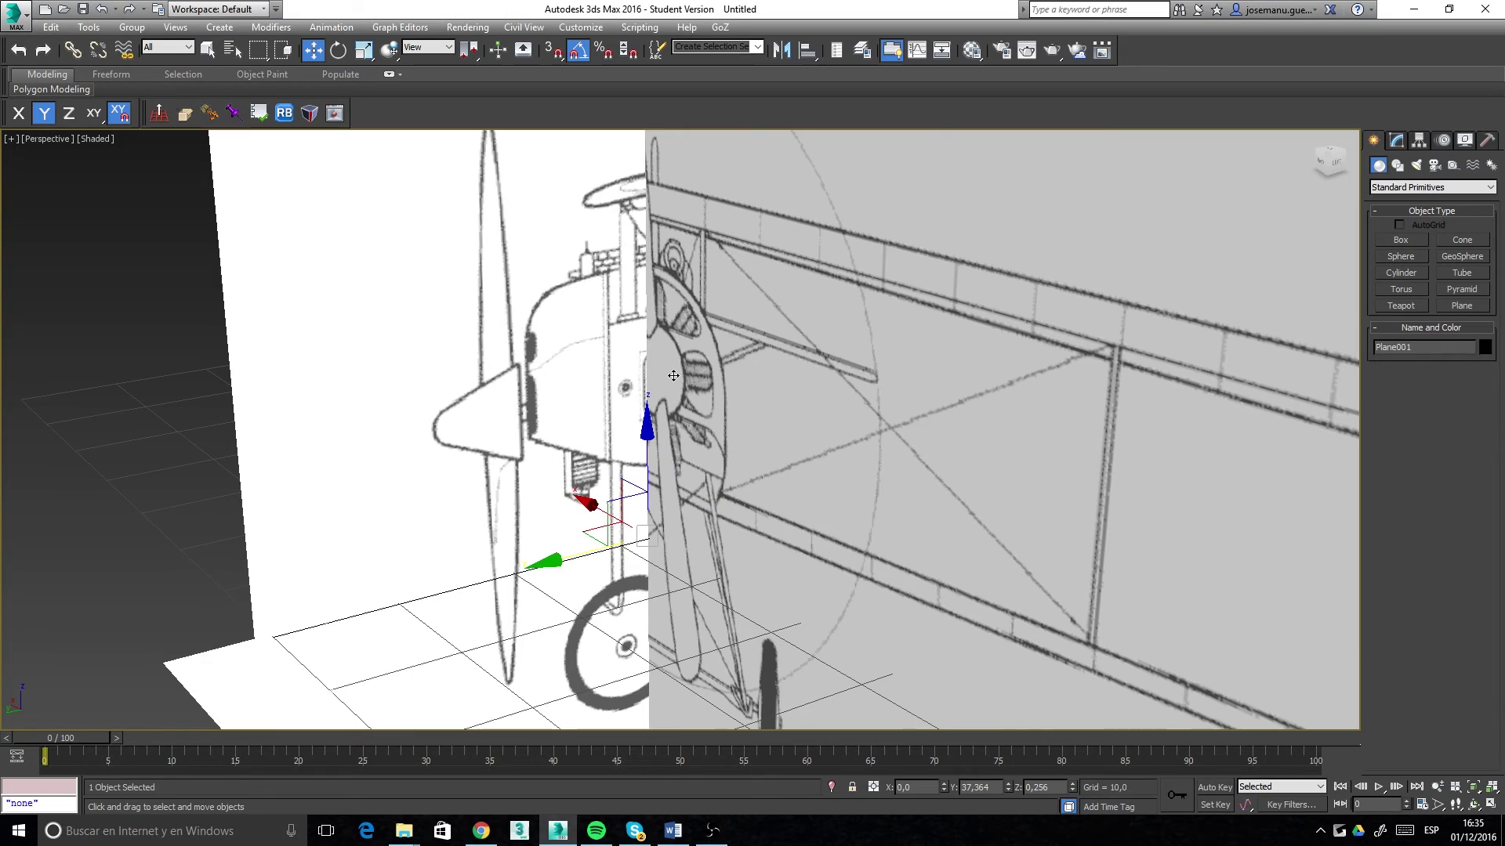
{"action": "scroll", "coordinate": [673, 376], "scroll_direction": "down", "scroll_amount": 4}
{"action": "mouse_move", "coordinate": [692, 394]}
{"action": "middle_mouse_down", "text": "alt"}
{"action": "mouse_move", "coordinate": [630, 382]}
{"action": "mouse_move", "coordinate": [718, 402]}
{"action": "middle_mouse_up", "text": "alt"}
{"action": "scroll", "coordinate": [716, 403], "scroll_direction": "up", "scroll_amount": 3}
{"action": "mouse_move", "coordinate": [594, 523]}
{"action": "left_mouse_down"}
{"action": "mouse_move", "coordinate": [537, 543]}
{"action": "mouse_move", "coordinate": [572, 519]}
{"action": "mouse_move", "coordinate": [625, 533]}
{"action": "mouse_move", "coordinate": [561, 552]}
{"action": "left_mouse_up"}
Step: Move the LEFT plane sideways along the X axis to about 102.7, clear of the front view
{"action": "scroll", "coordinate": [561, 551], "scroll_direction": "down", "scroll_amount": 4}
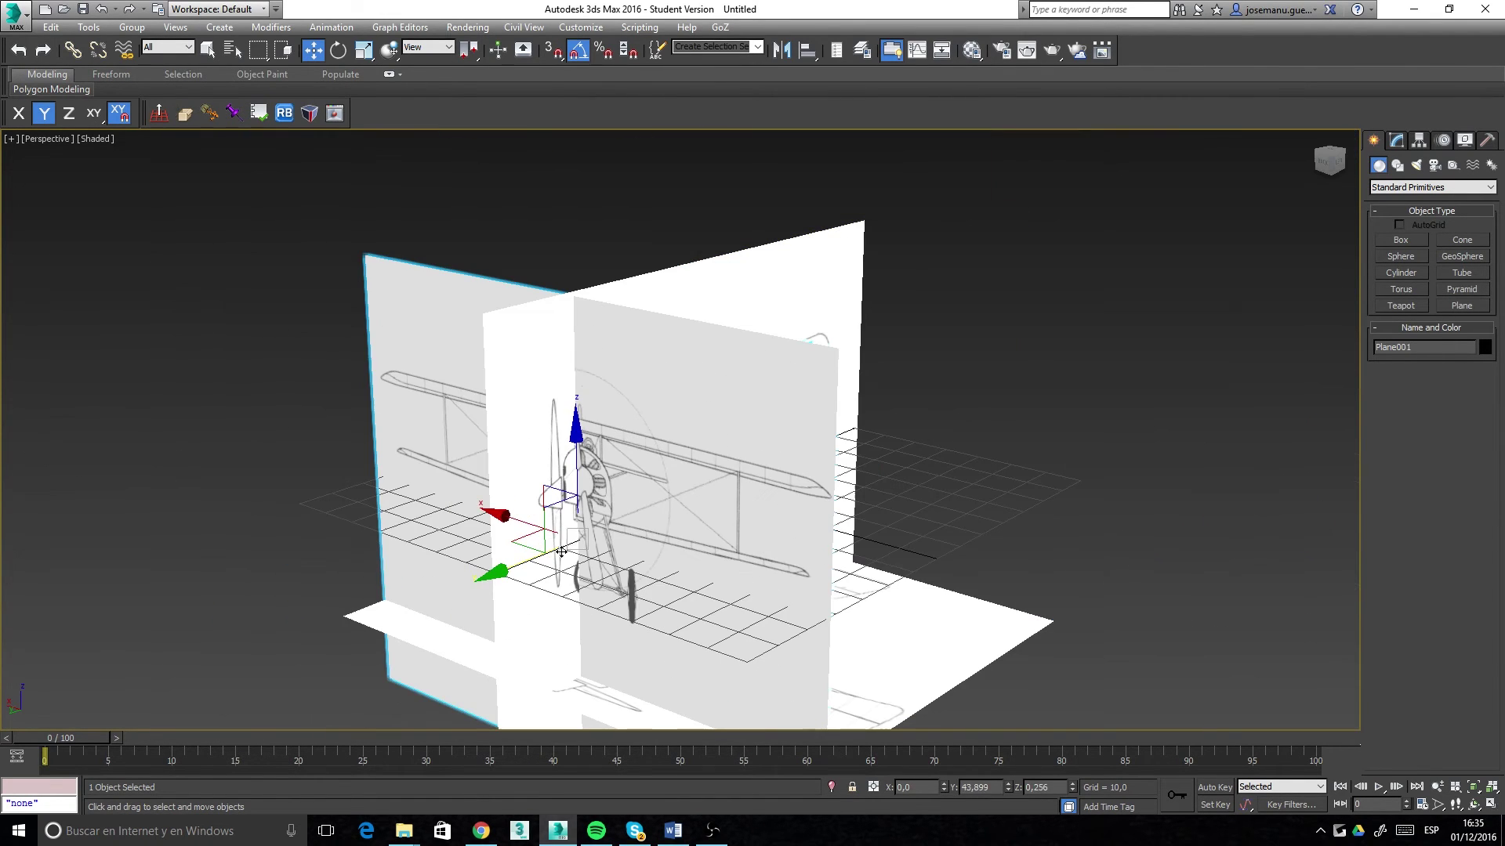
{"action": "scroll", "coordinate": [581, 534], "scroll_direction": "up", "scroll_amount": 3}
{"action": "left_click", "coordinate": [678, 394]}
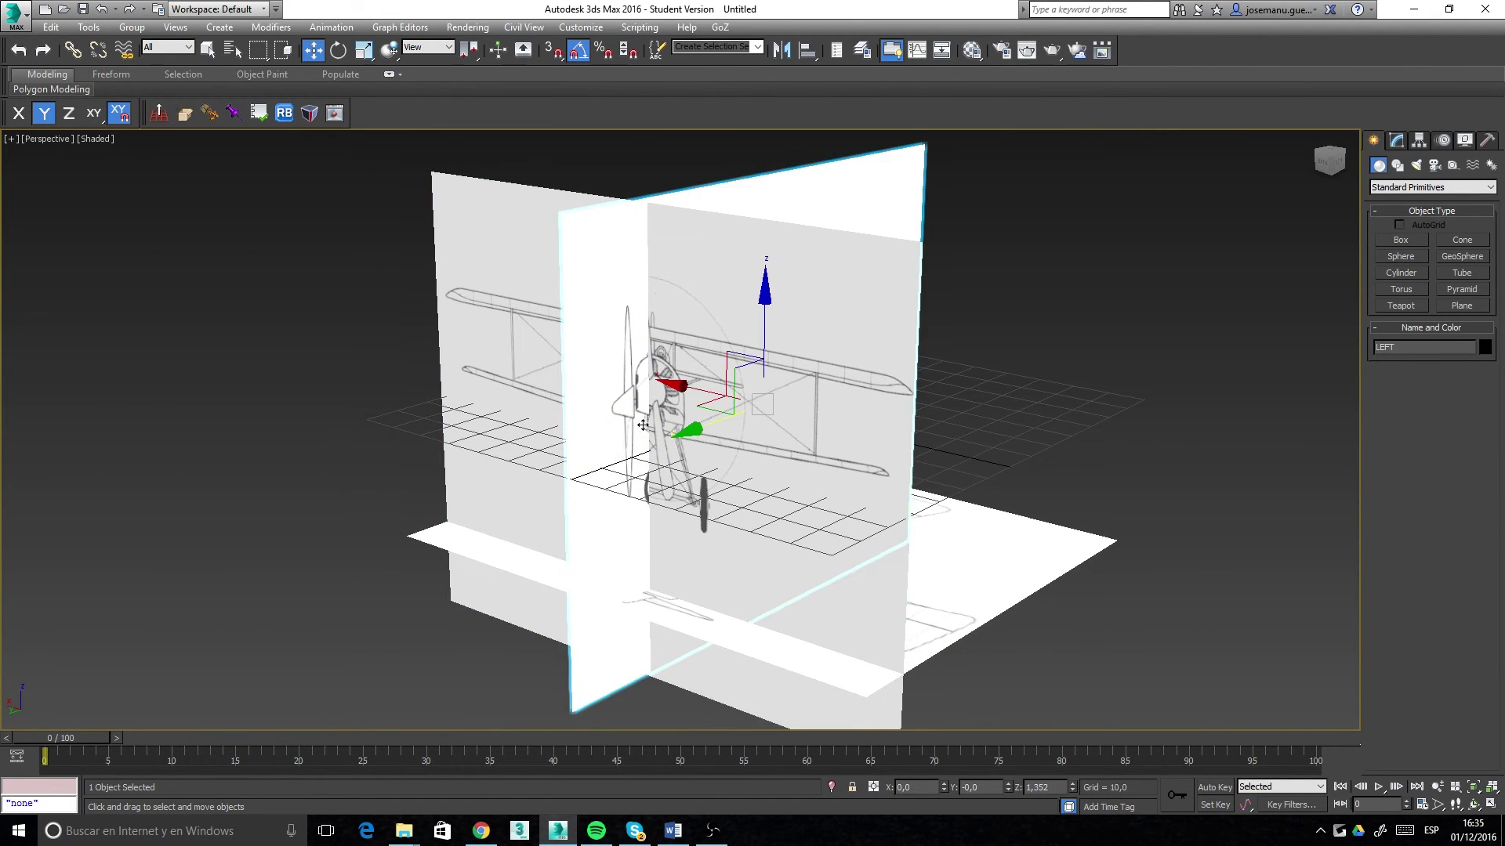
{"action": "left_click_drag", "start_coordinate": [679, 394], "coordinate": [408, 337]}
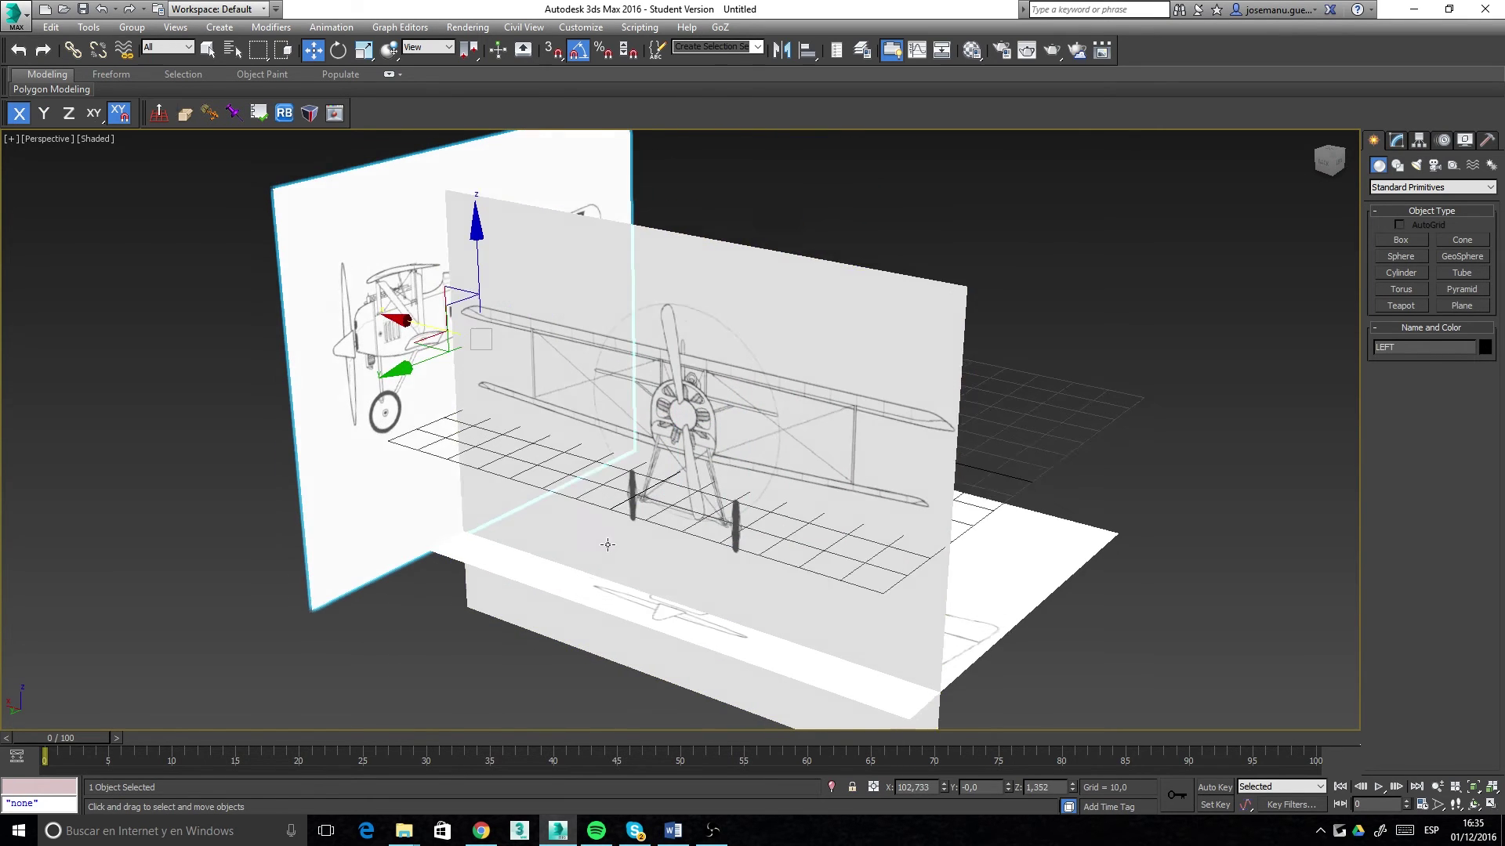
Step: Raise the top-view plane along the Z axis to about 1.48, level with the front view's fuselage
{"action": "left_click", "coordinate": [723, 604]}
{"action": "left_click", "coordinate": [708, 543]}
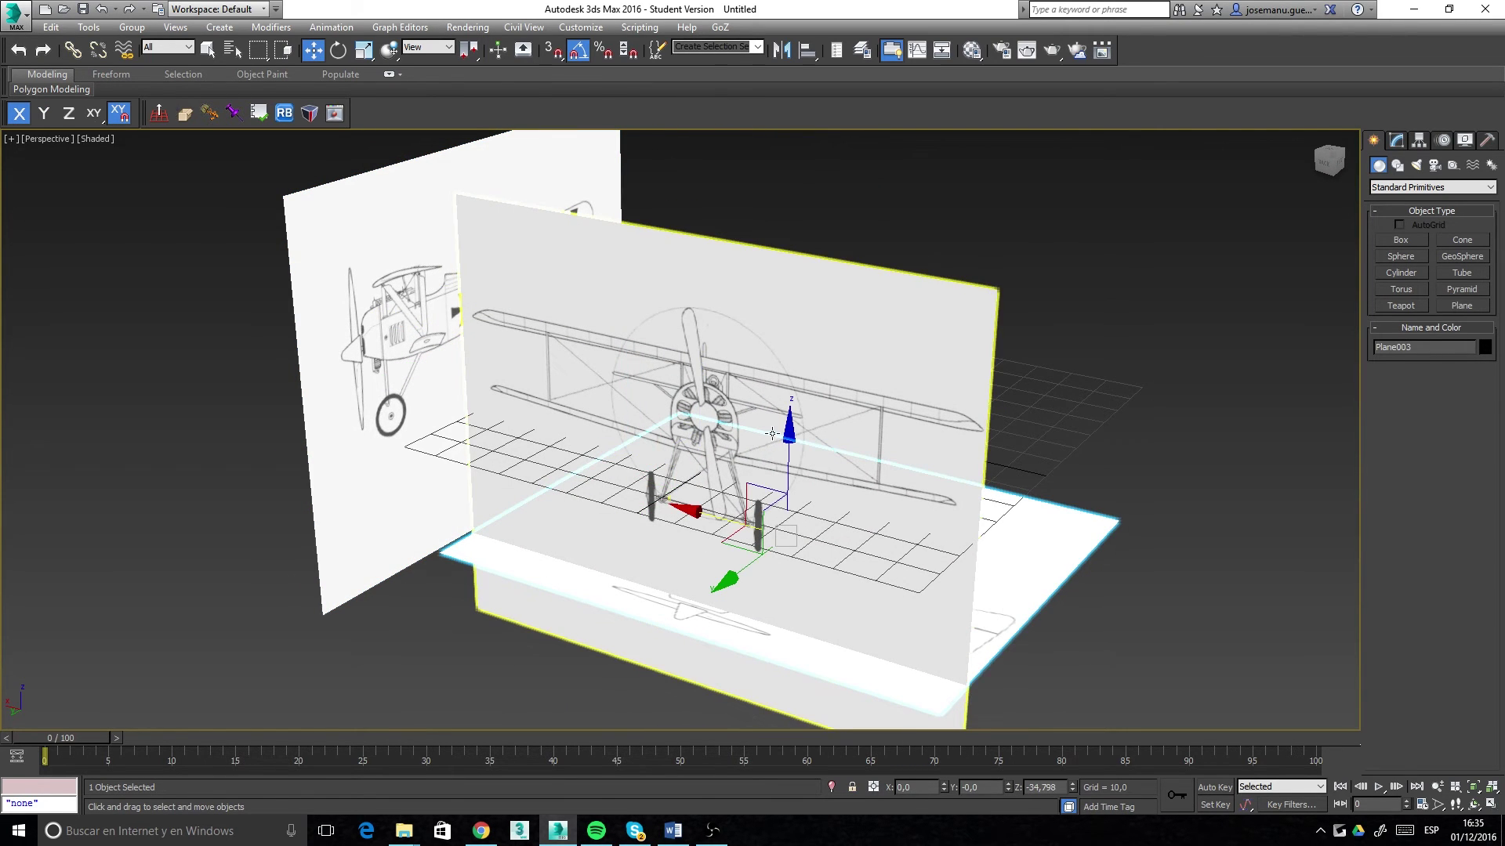
{"action": "left_click_drag", "start_coordinate": [772, 433], "coordinate": [737, 302]}
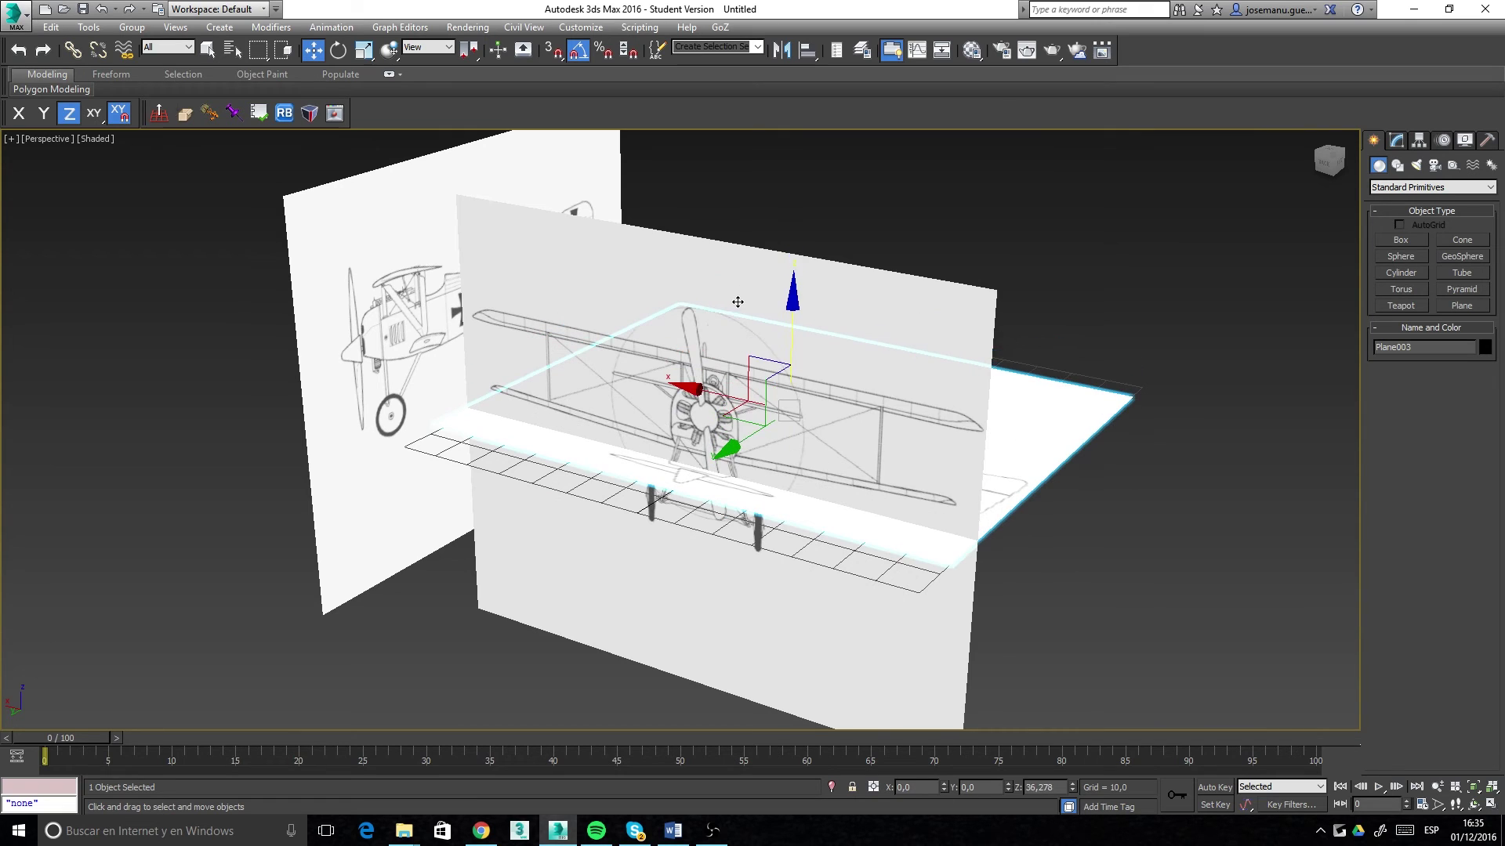
Step: Move the front-view plane back along the Y axis to about 38.5 to line up with the top view
{"action": "left_click", "coordinate": [679, 454]}
{"action": "left_click_drag", "start_coordinate": [635, 521], "coordinate": [667, 511]}
{"action": "left_click", "coordinate": [667, 511]}
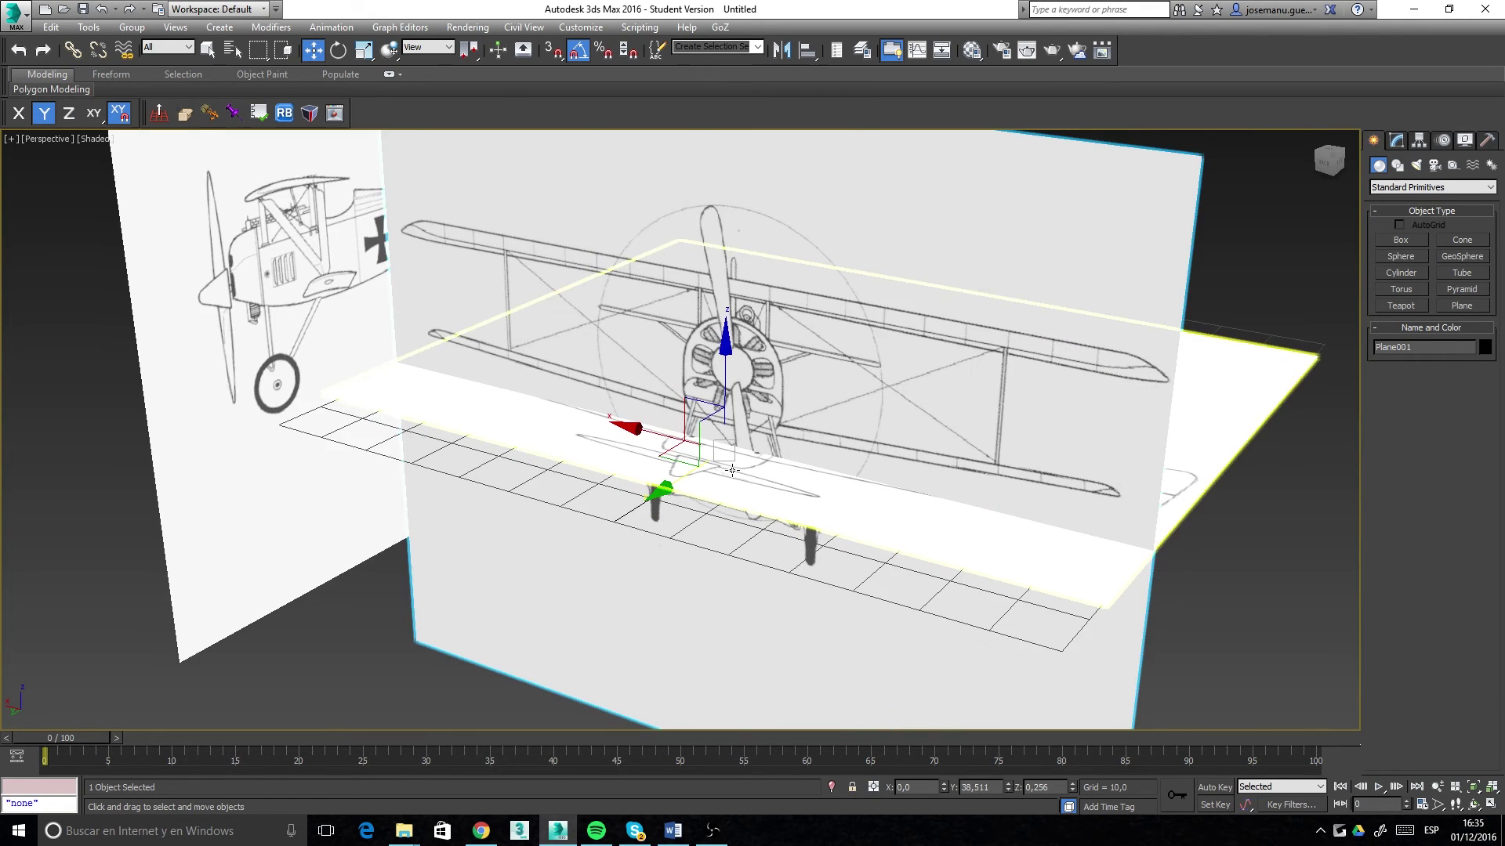
{"action": "scroll", "coordinate": [678, 533], "scroll_direction": "up", "scroll_amount": 3}
{"action": "scroll", "coordinate": [690, 556], "scroll_direction": "up", "scroll_amount": 2}
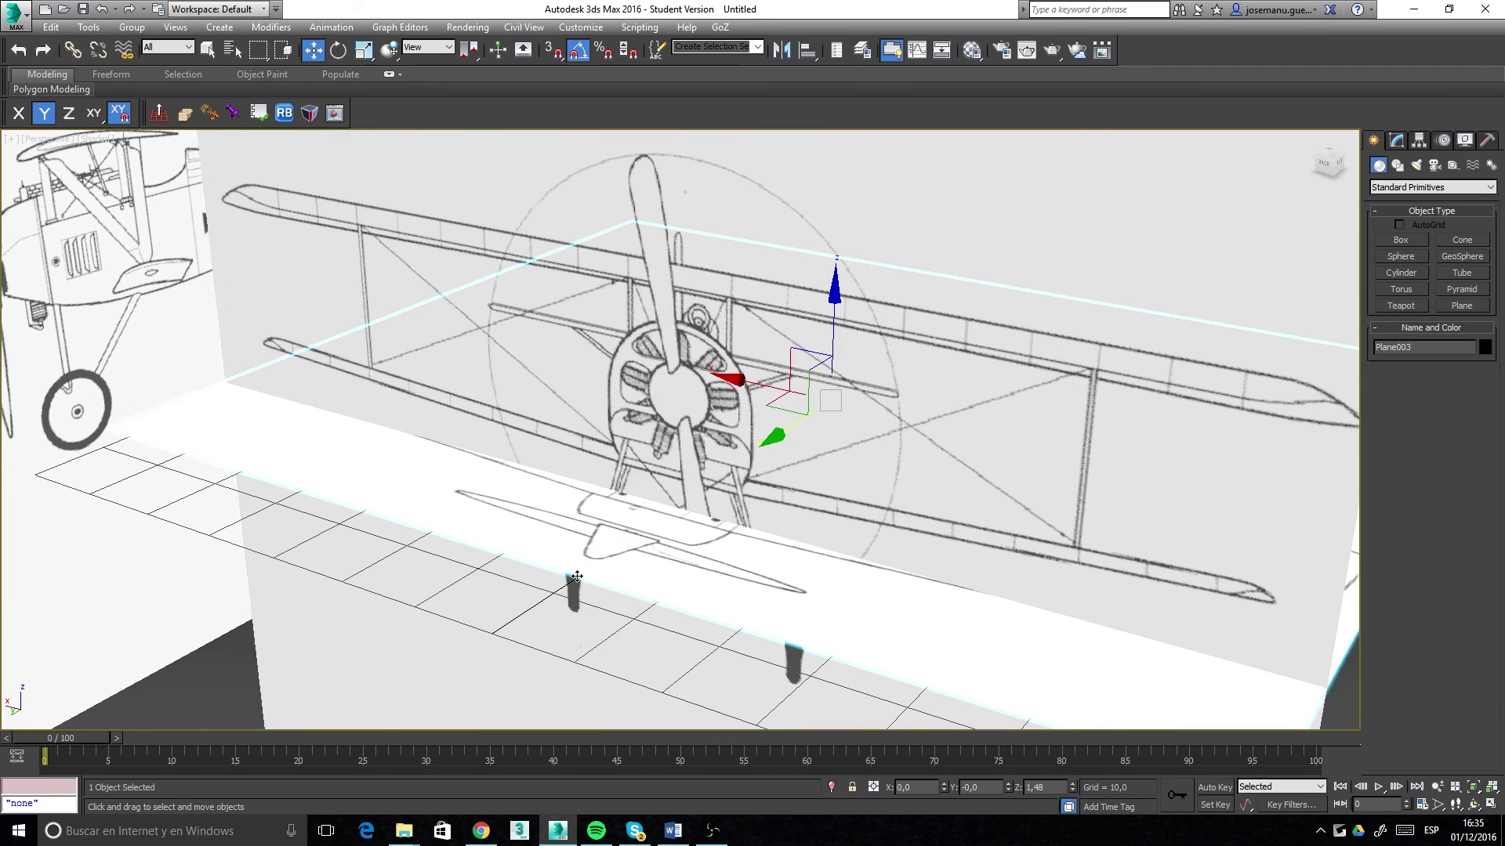
Step: Raise the top-view plane along the Z axis to about 15, level with the middle of the front view's engine
{"action": "left_click_drag", "start_coordinate": [835, 312], "coordinate": [849, 216]}
{"action": "scroll", "coordinate": [716, 460], "scroll_direction": "up", "scroll_amount": 2}
{"action": "scroll", "coordinate": [716, 459], "scroll_direction": "up", "scroll_amount": 3}
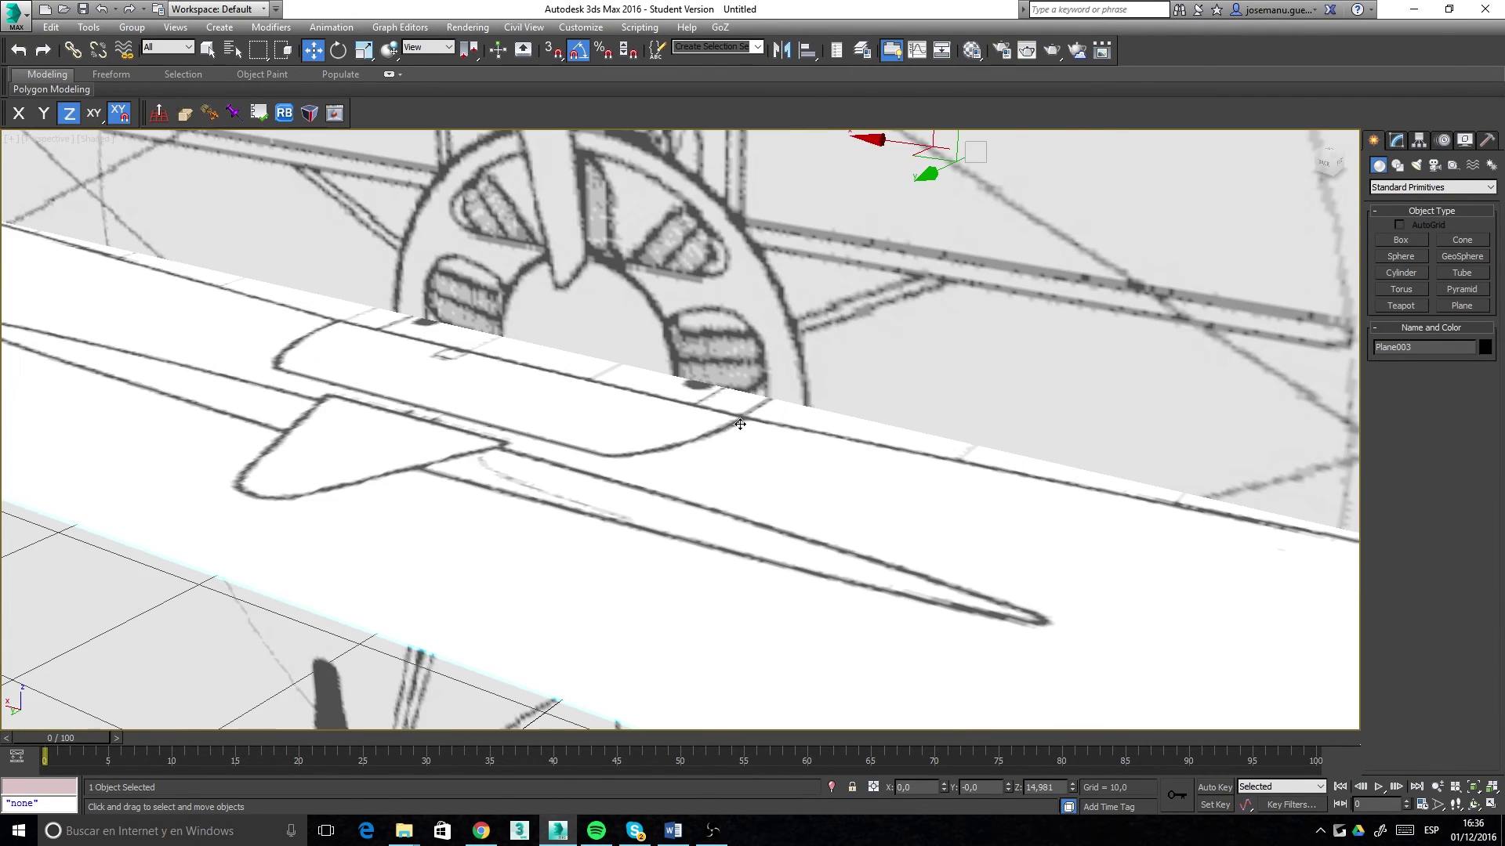
{"action": "scroll", "coordinate": [742, 422], "scroll_direction": "down", "scroll_amount": 2}
{"action": "middle_click_drag", "start_coordinate": [748, 418], "coordinate": [700, 513]}
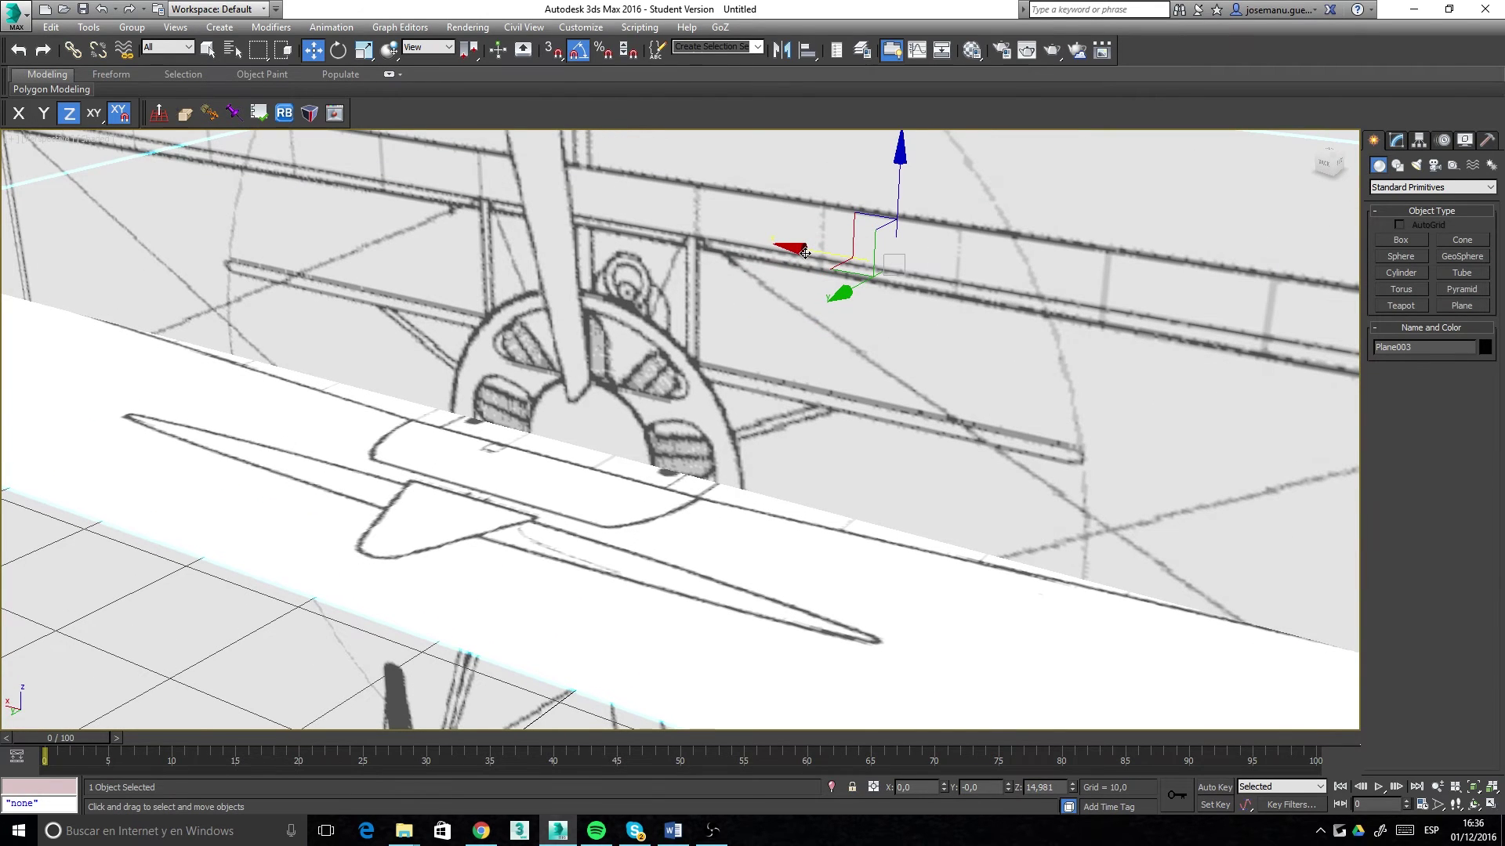
Step: Shift the top-view plane along the X axis to about -1.07 so its cowling lines up with the front view's engine
{"action": "left_click_drag", "start_coordinate": [805, 252], "coordinate": [821, 263]}
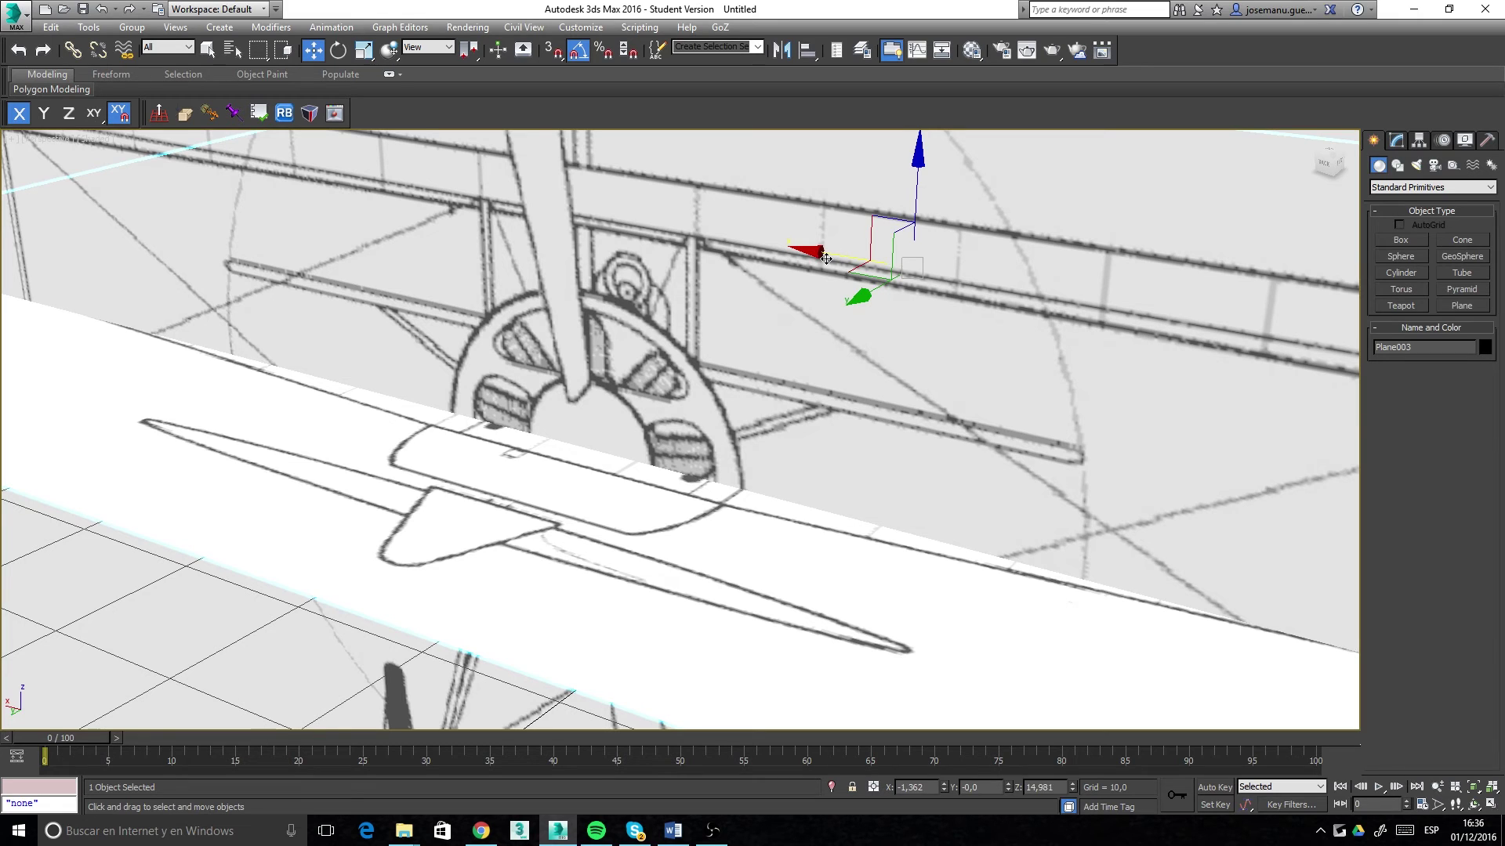
{"action": "left_click_drag", "start_coordinate": [826, 258], "coordinate": [831, 261]}
{"action": "scroll", "coordinate": [719, 374], "scroll_direction": "down", "scroll_amount": 4}
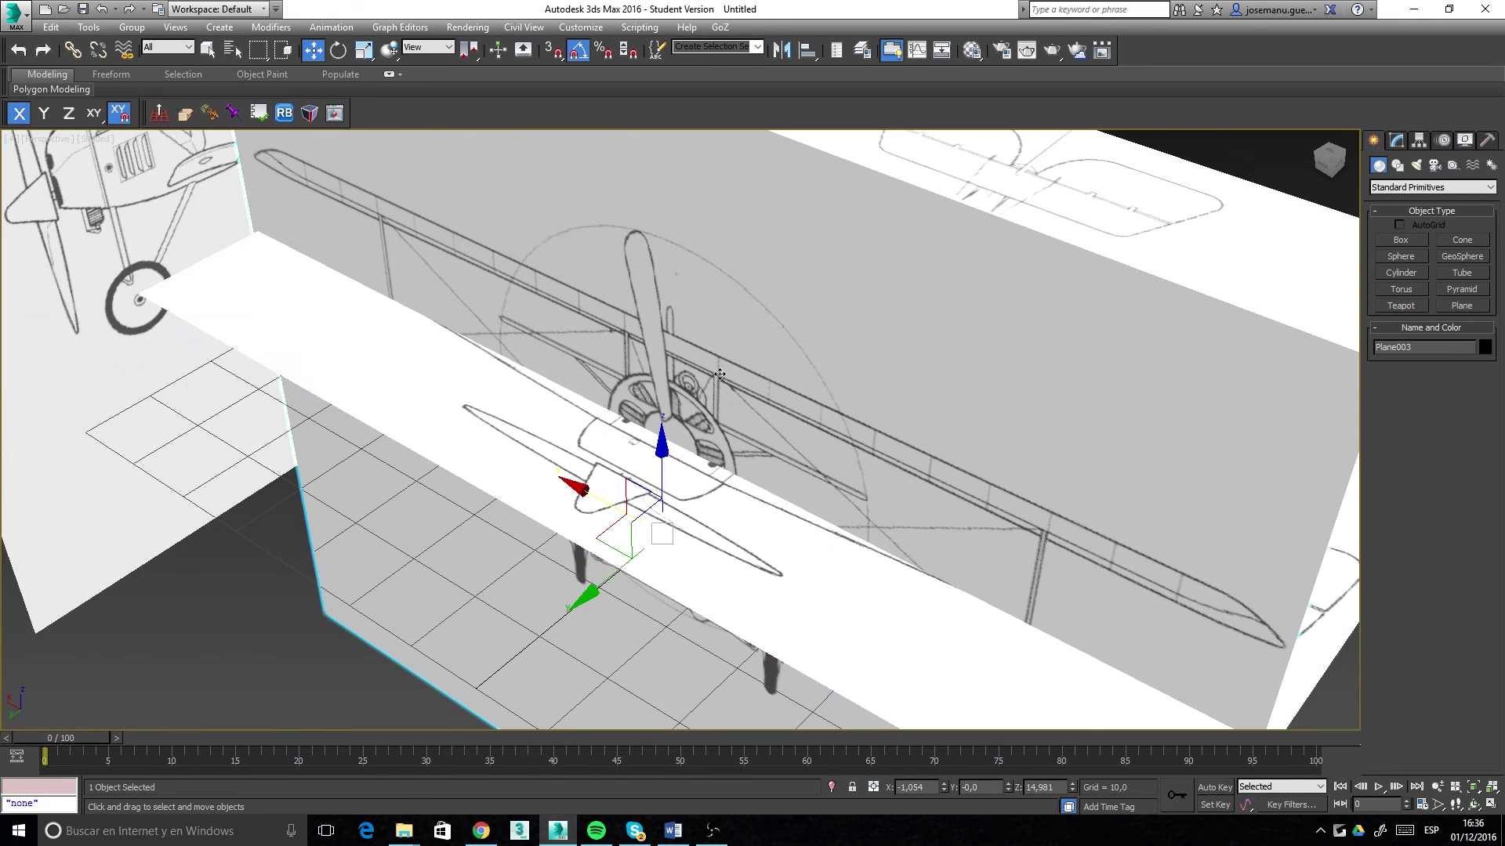
Step: Slide the front-view plane along the Y axis through the top view's cowling to compare their widths
{"action": "left_click_drag", "start_coordinate": [582, 600], "coordinate": [684, 572]}
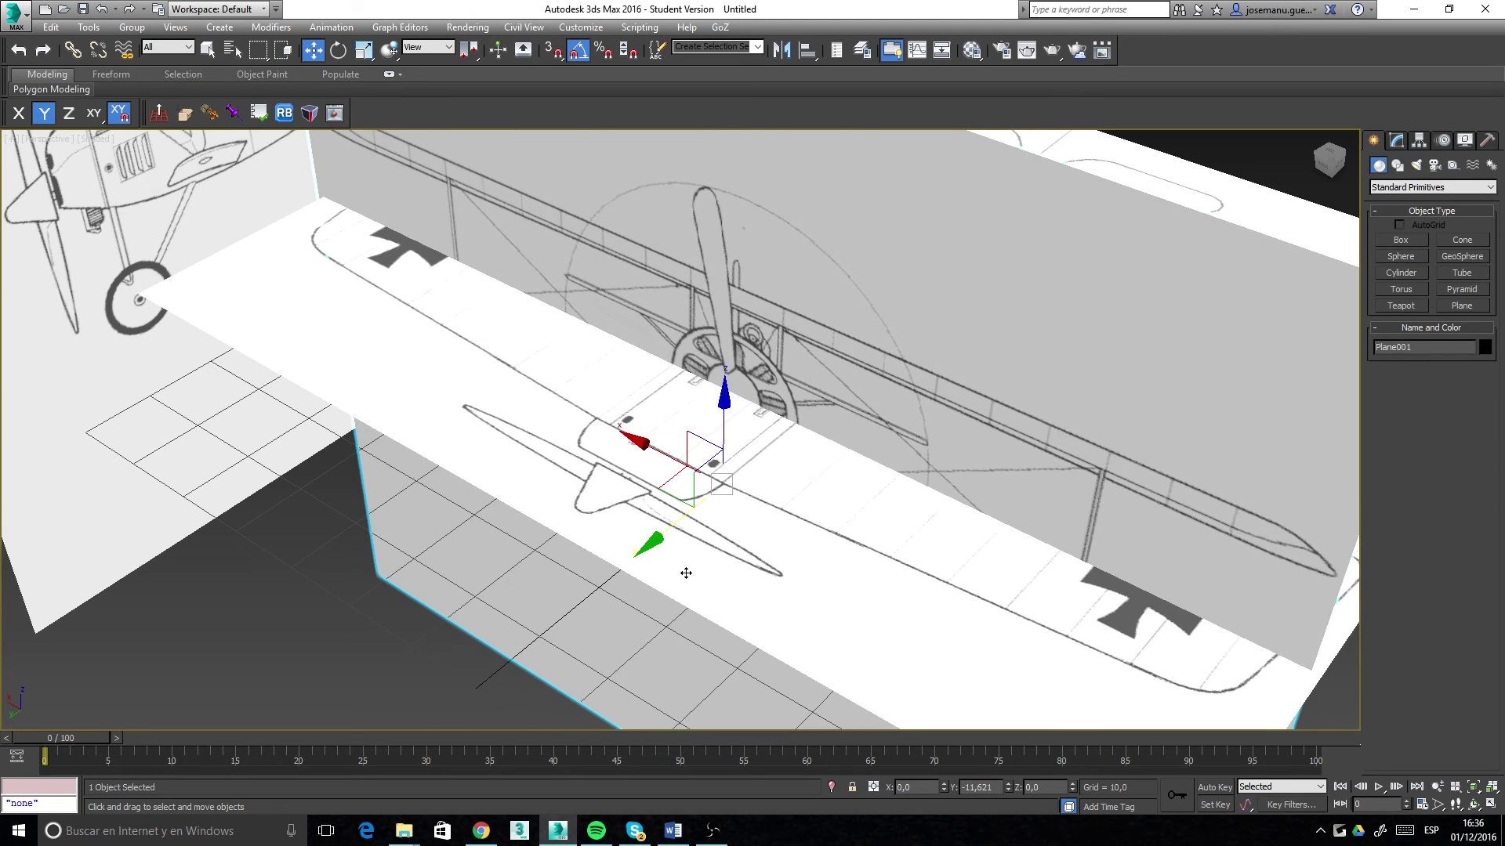
{"action": "scroll", "coordinate": [686, 502], "scroll_direction": "up", "scroll_amount": 4}
{"action": "middle_click_drag", "start_coordinate": [690, 384], "coordinate": [758, 340], "text": "alt"}
{"action": "scroll", "coordinate": [758, 340], "scroll_direction": "up", "scroll_amount": 3}
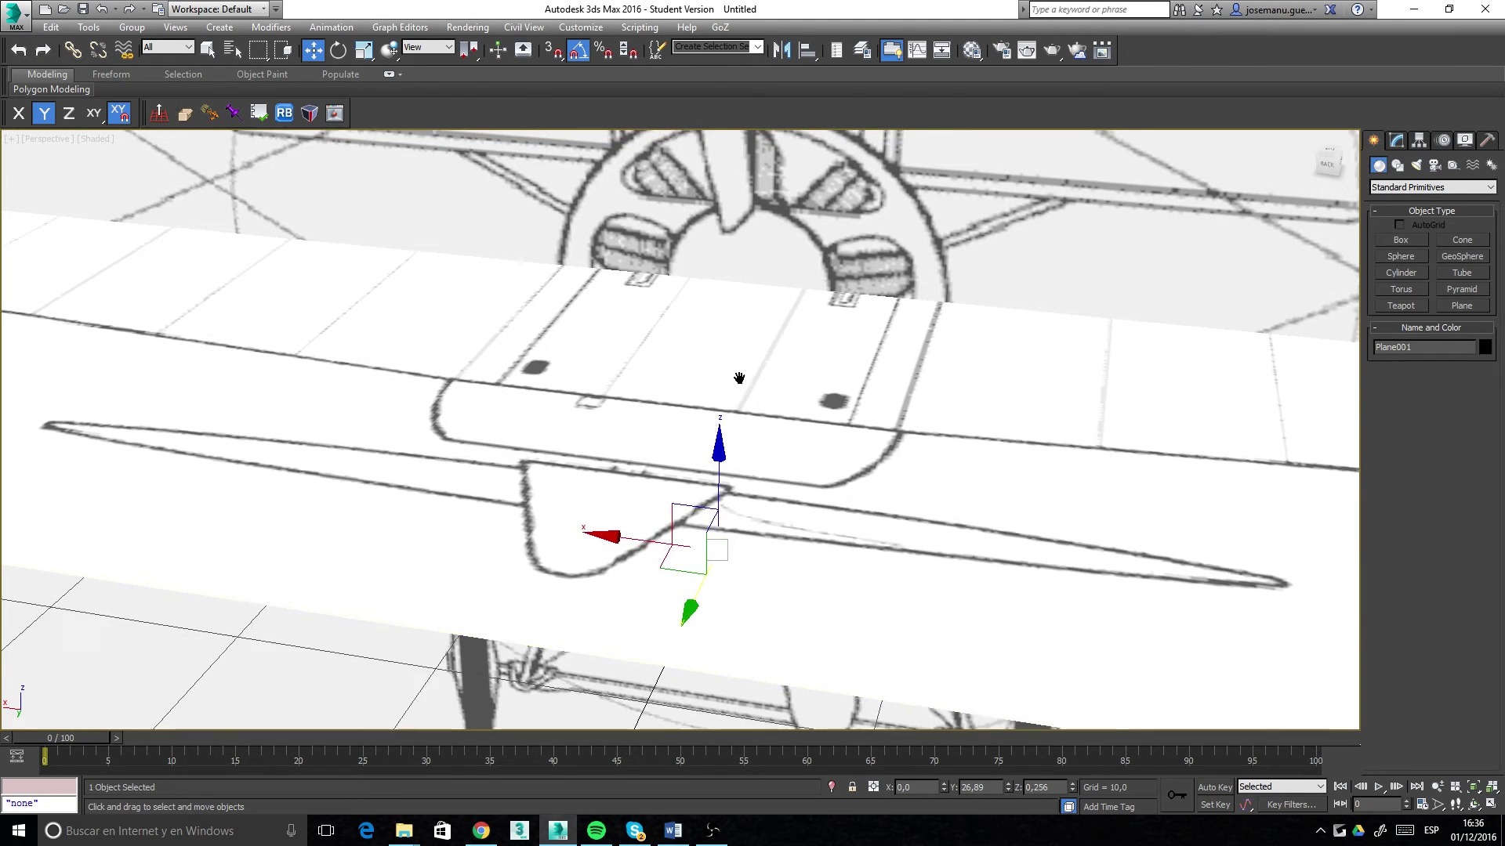
{"action": "left_click_drag", "start_coordinate": [684, 657], "coordinate": [609, 817]}
Step: Move the front-view plane back along the Y axis to about -79.1, behind the top view's tail
{"action": "scroll", "coordinate": [702, 666], "scroll_direction": "down", "scroll_amount": 7}
{"action": "middle_click_drag", "start_coordinate": [724, 523], "coordinate": [774, 317]}
{"action": "middle_click_drag", "start_coordinate": [775, 318], "coordinate": [712, 337], "text": "alt"}
{"action": "left_click_drag", "start_coordinate": [674, 507], "coordinate": [946, 350]}
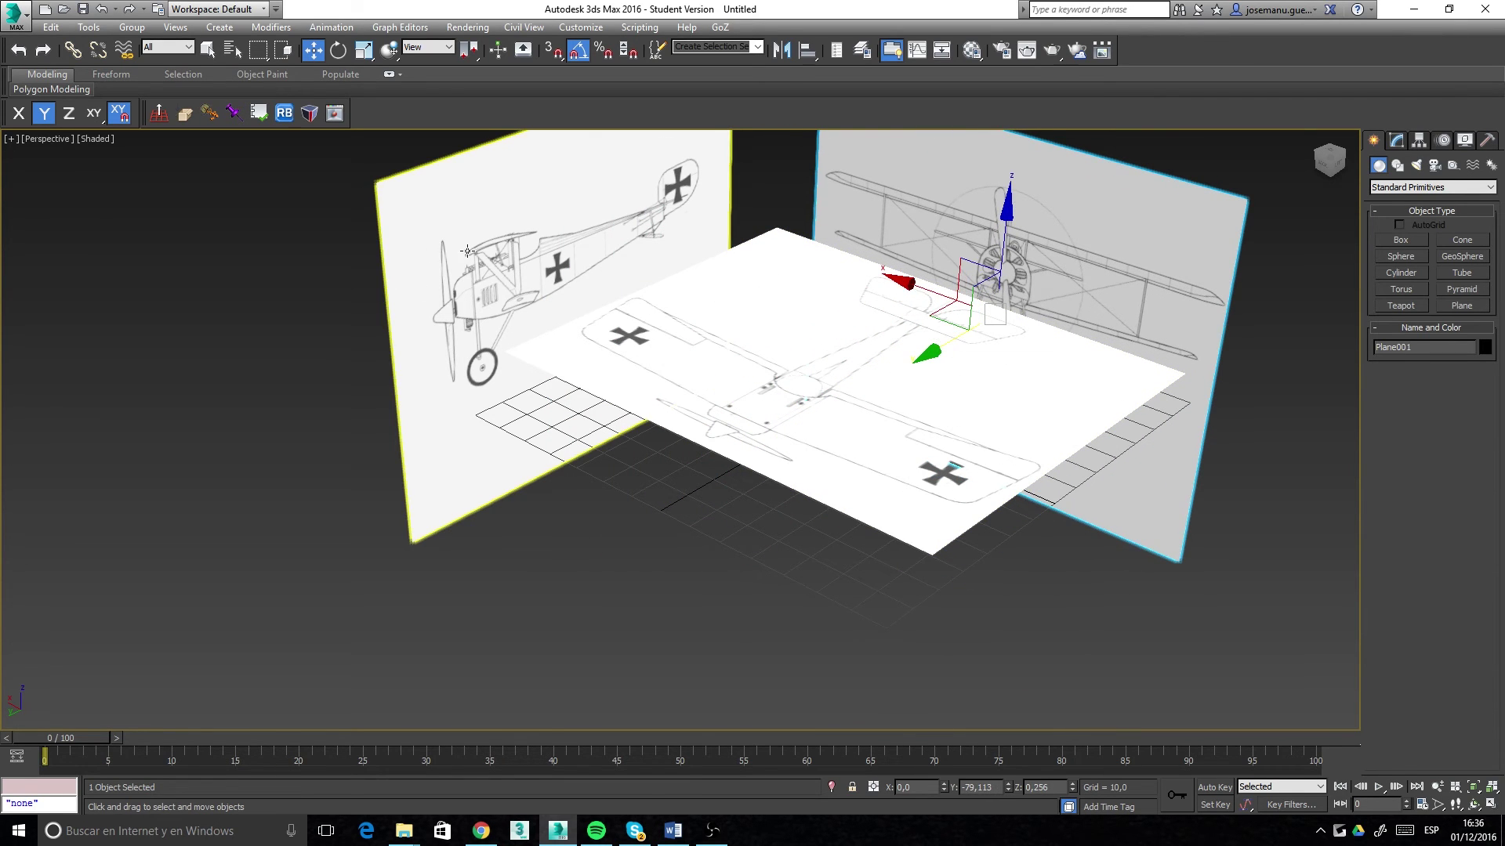
Step: Move the LEFT plane along the X axis to about -3.8 so it crosses the middle of the top view's fuselage
{"action": "left_click", "coordinate": [517, 262]}
{"action": "left_click_drag", "start_coordinate": [506, 268], "coordinate": [775, 401]}
{"action": "scroll", "coordinate": [775, 401], "scroll_direction": "up", "scroll_amount": 10}
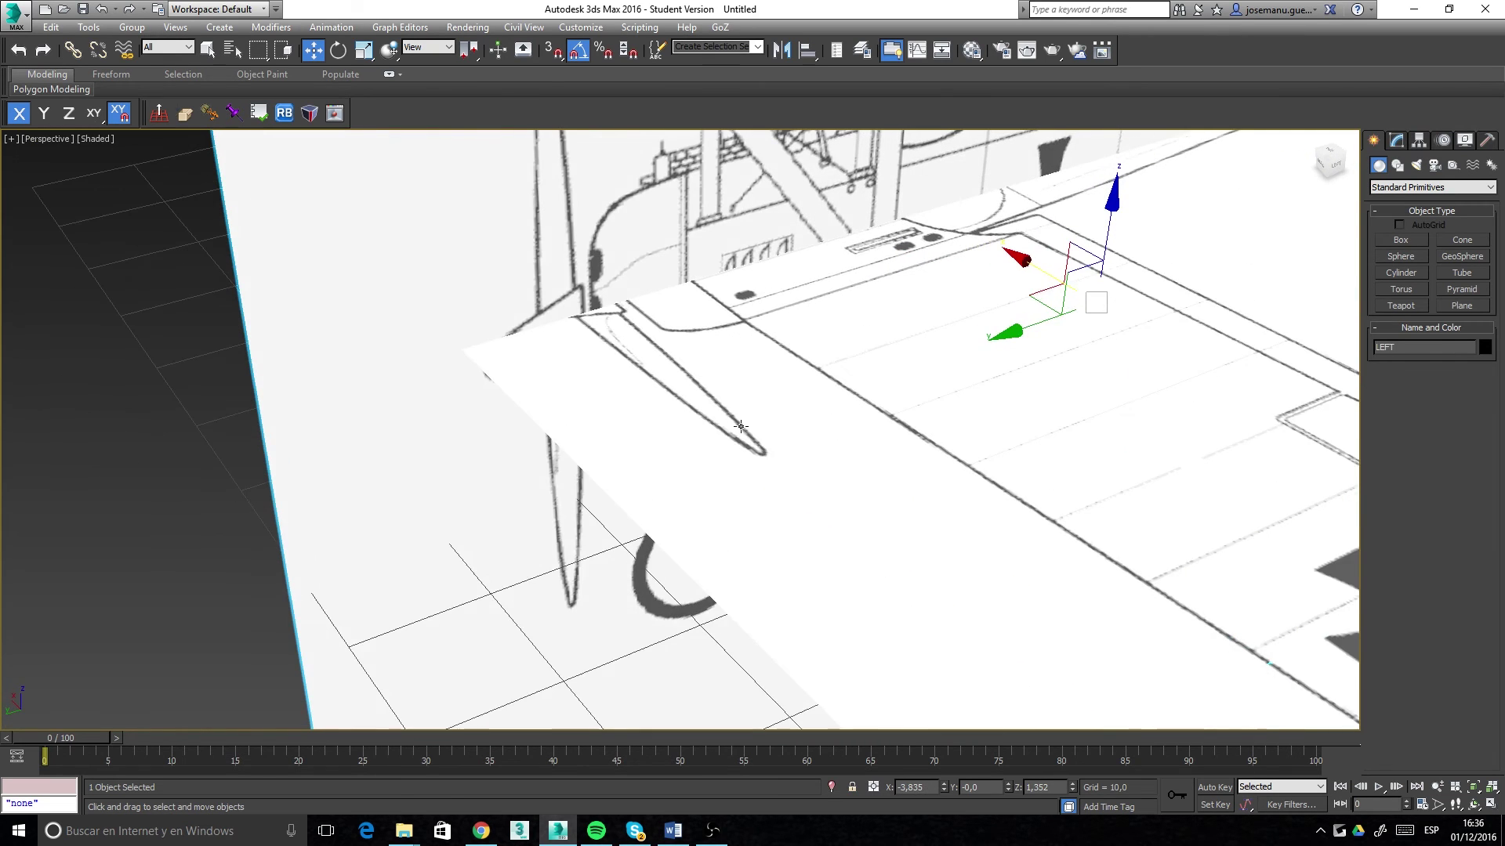
{"action": "scroll", "coordinate": [710, 381], "scroll_direction": "down", "scroll_amount": 5}
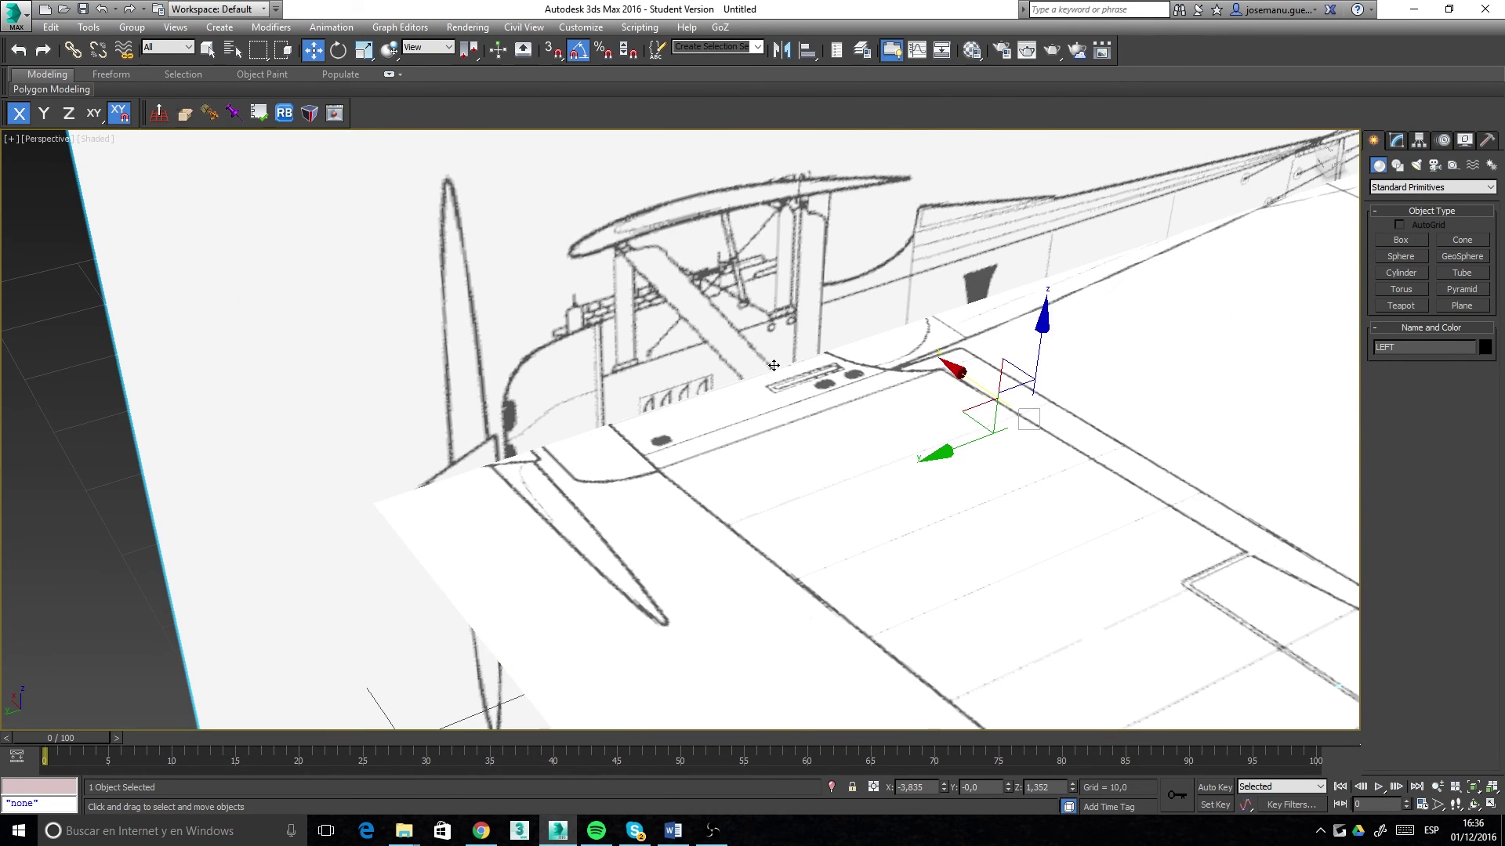
{"action": "middle_click_drag", "start_coordinate": [909, 413], "coordinate": [880, 507]}
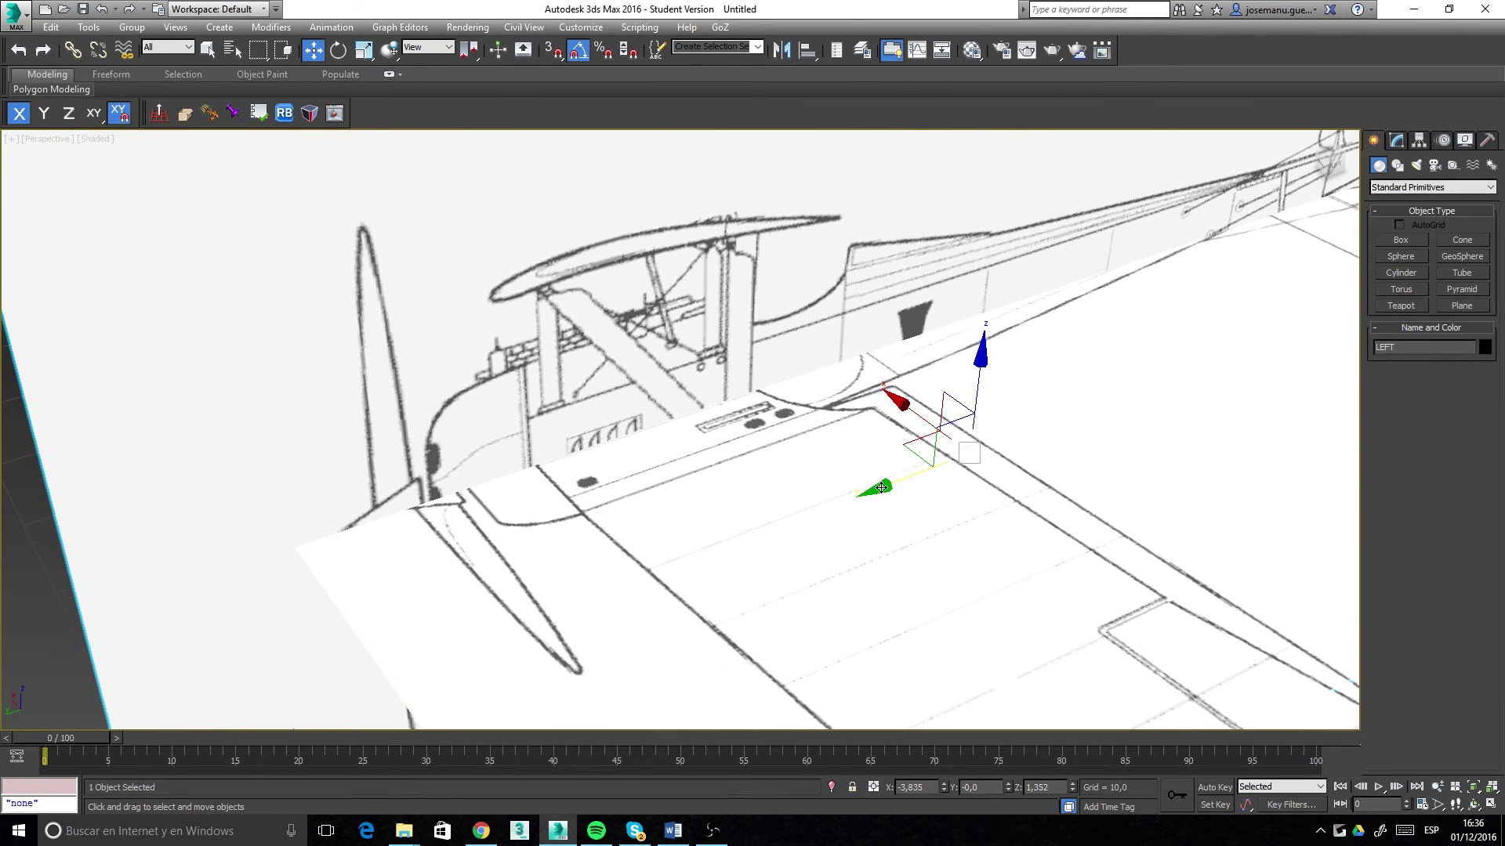
Step: Nudge the LEFT plane along the Y axis to about -0.47 to match its nose and cowling with the top view
{"action": "scroll", "coordinate": [518, 502], "scroll_direction": "up", "scroll_amount": 3}
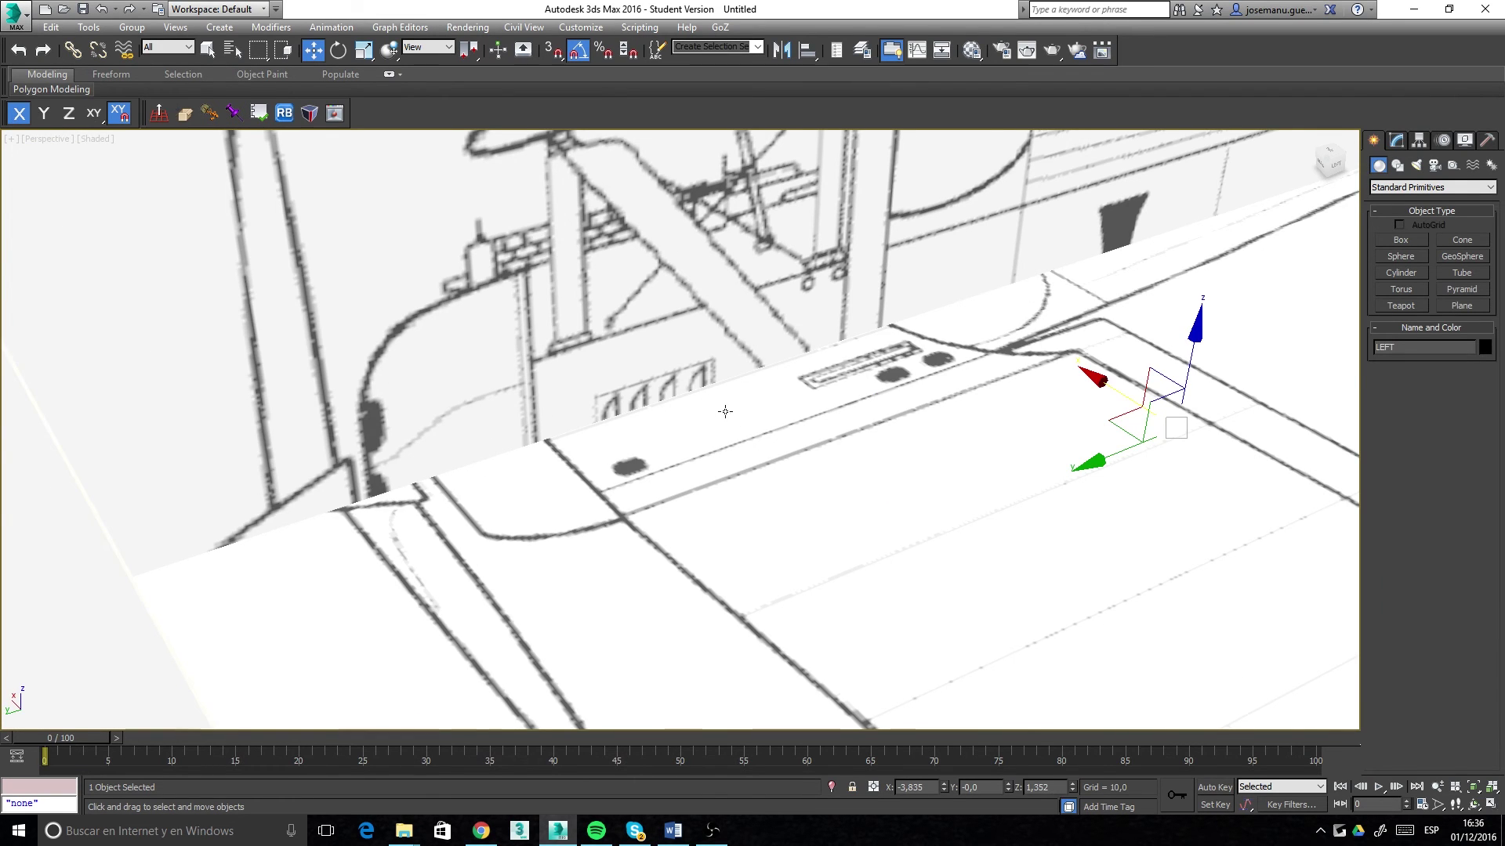
{"action": "scroll", "coordinate": [725, 412], "scroll_direction": "down", "scroll_amount": 3}
{"action": "scroll", "coordinate": [632, 467], "scroll_direction": "down", "scroll_amount": 1}
{"action": "scroll", "coordinate": [490, 451], "scroll_direction": "up", "scroll_amount": 4}
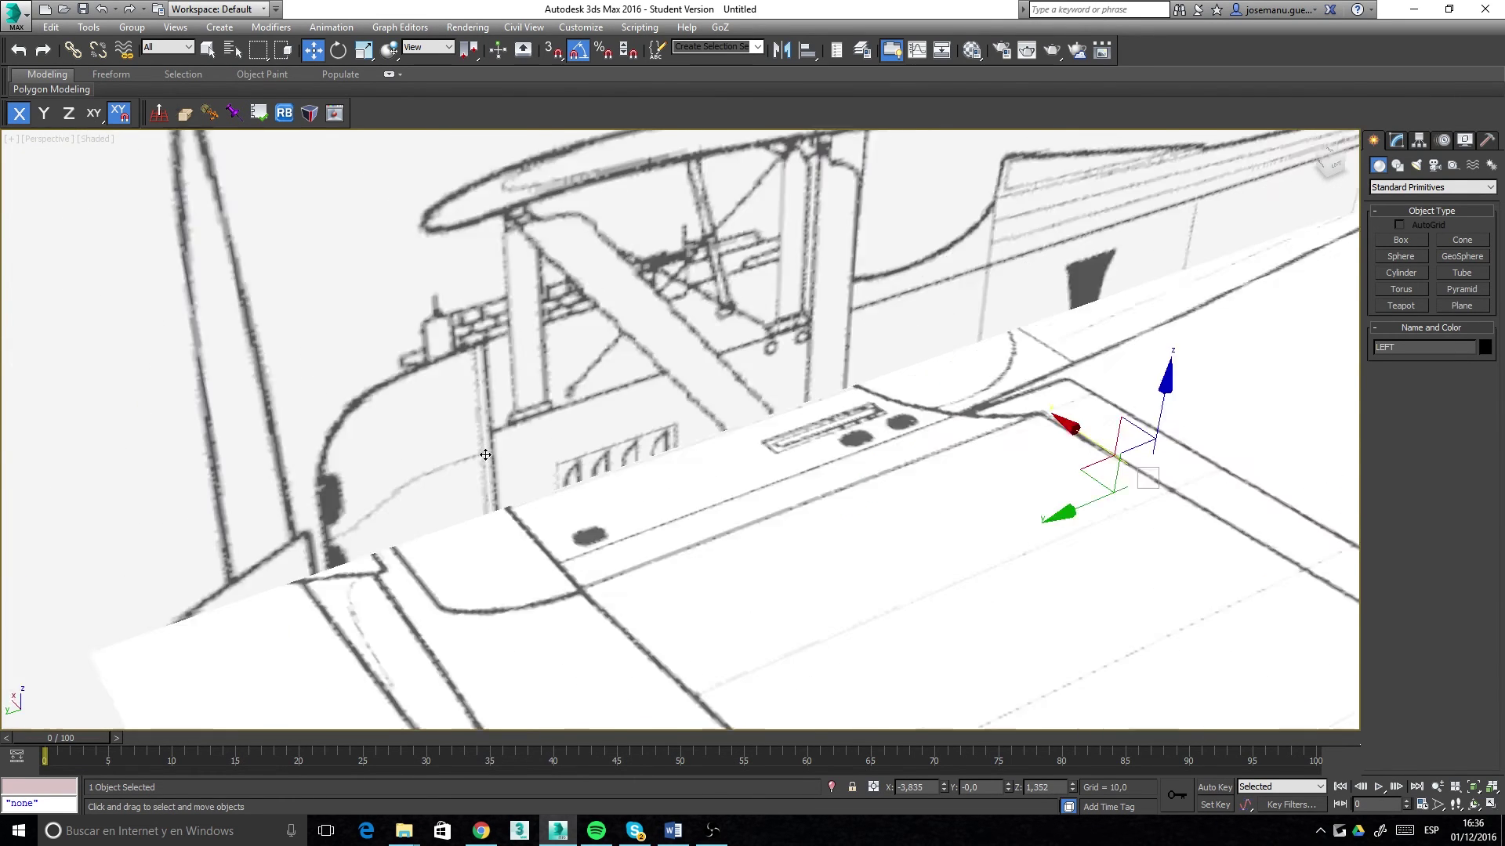
{"action": "scroll", "coordinate": [520, 553], "scroll_direction": "down", "scroll_amount": 2}
{"action": "middle_click_drag", "start_coordinate": [747, 553], "coordinate": [727, 518]}
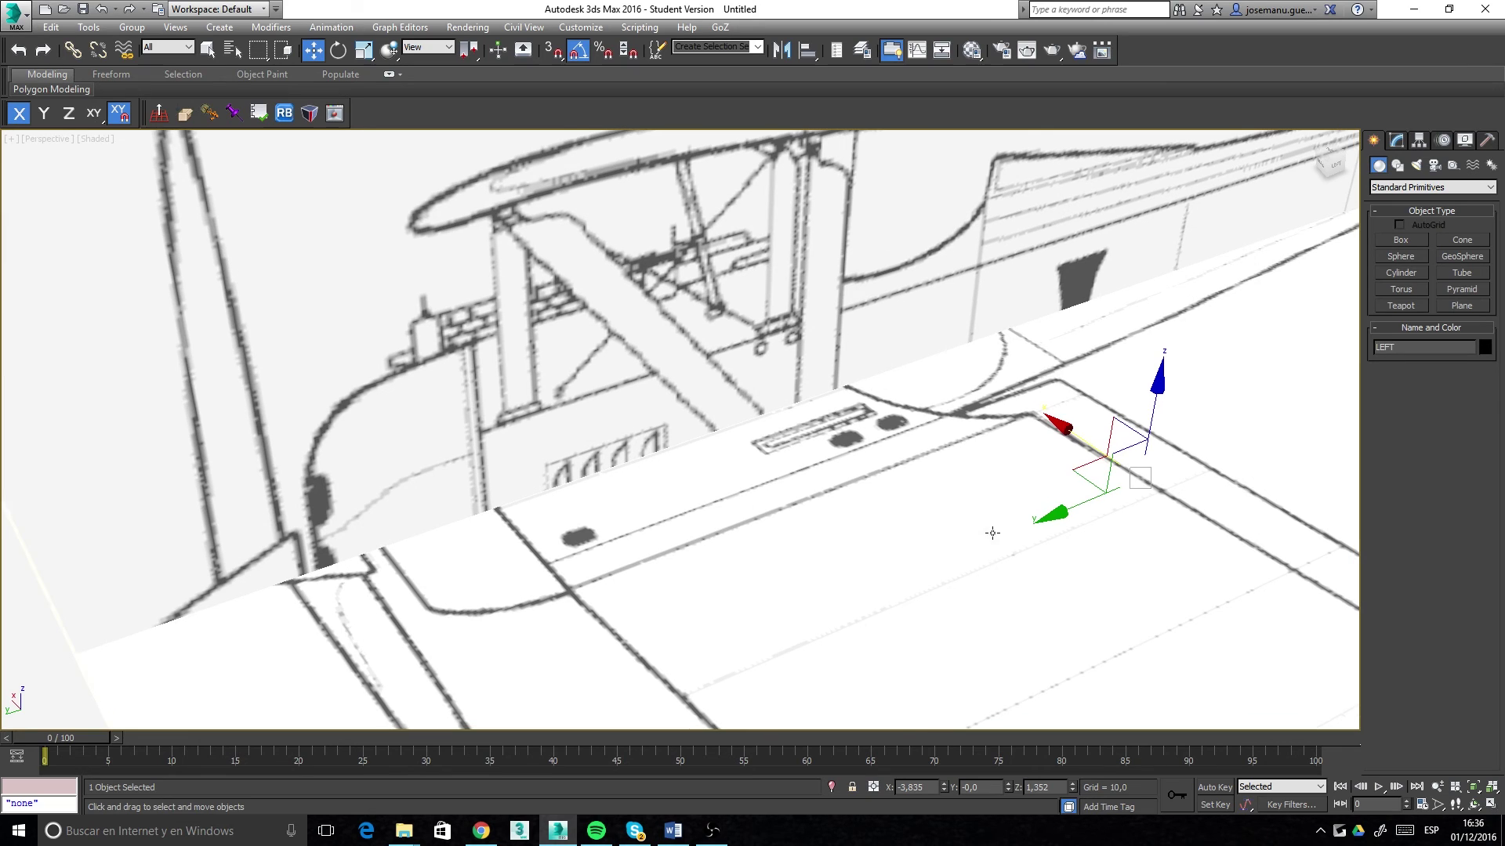
{"action": "left_click_drag", "start_coordinate": [1049, 520], "coordinate": [1056, 520]}
{"action": "scroll", "coordinate": [549, 526], "scroll_direction": "down", "scroll_amount": 4}
{"action": "scroll", "coordinate": [520, 526], "scroll_direction": "up", "scroll_amount": 4}
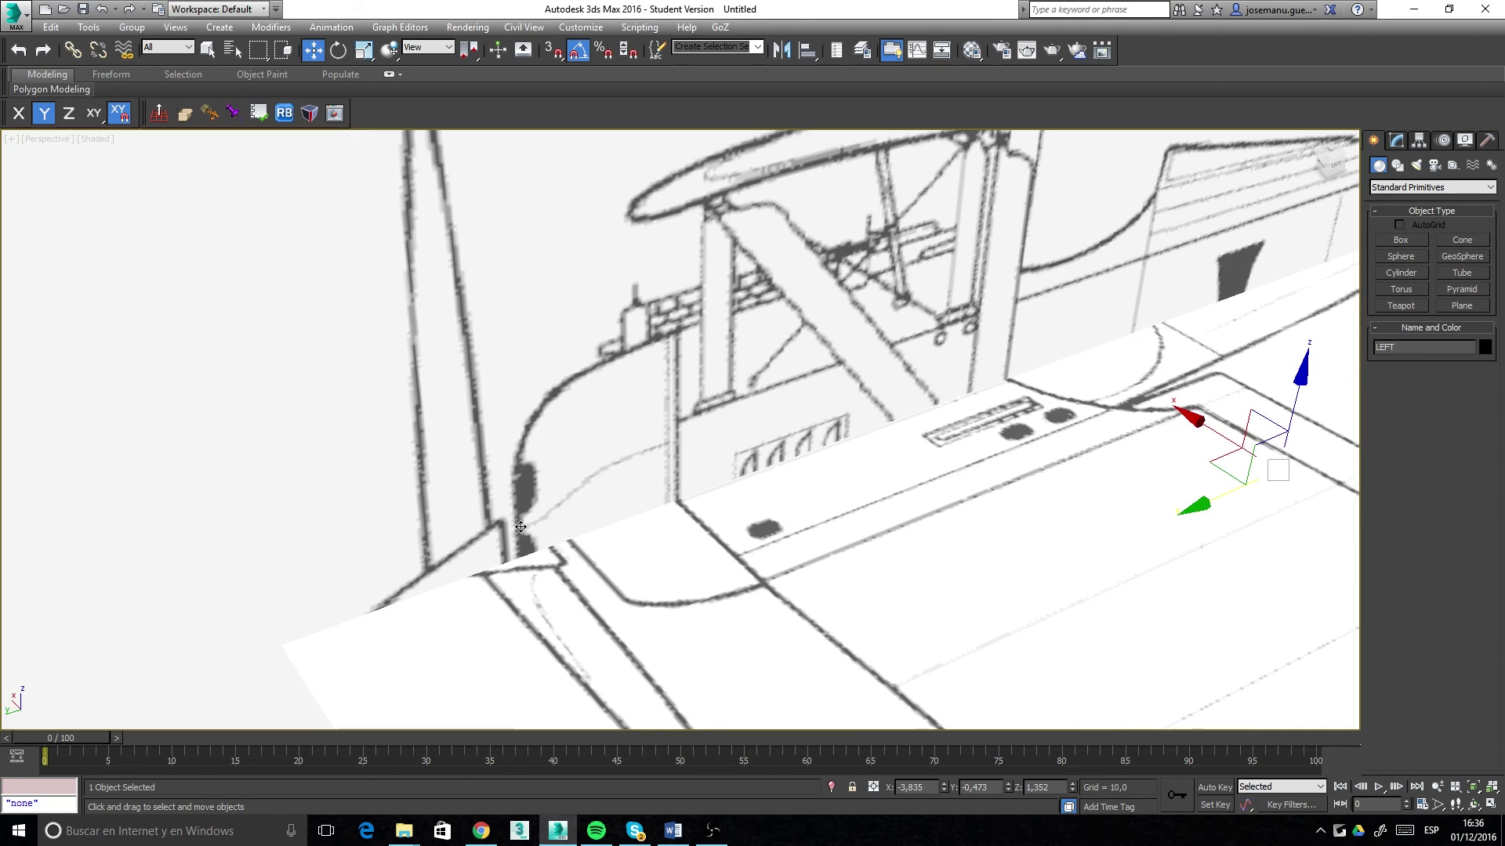
Step: Check the LEFT plane's fit against the top view and move it along the X axis back beside the aircraft drawing
{"action": "scroll", "coordinate": [348, 369], "scroll_direction": "down", "scroll_amount": 3}
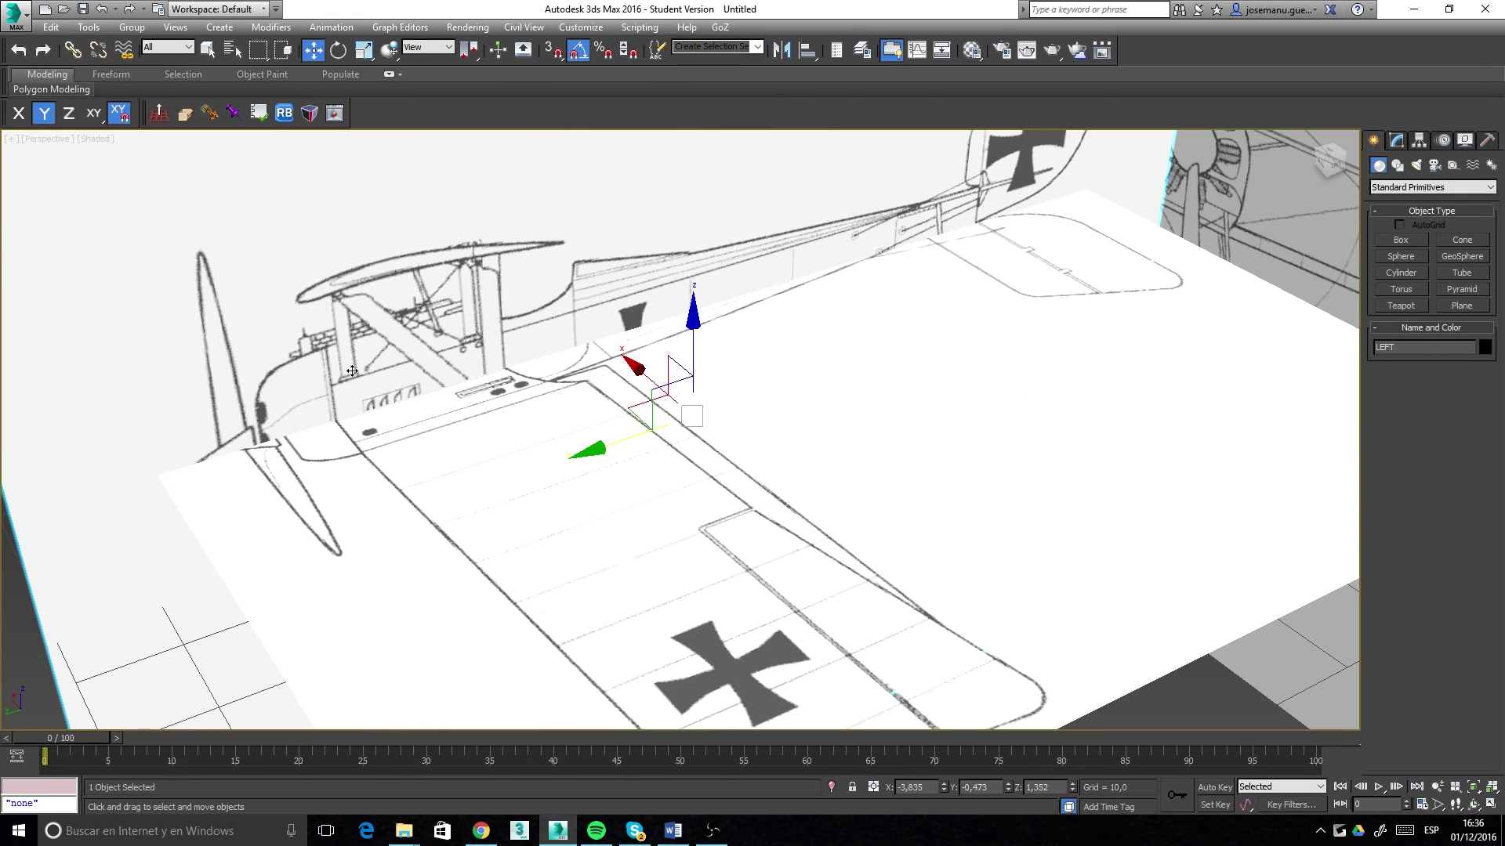
{"action": "scroll", "coordinate": [318, 427], "scroll_direction": "up", "scroll_amount": 6}
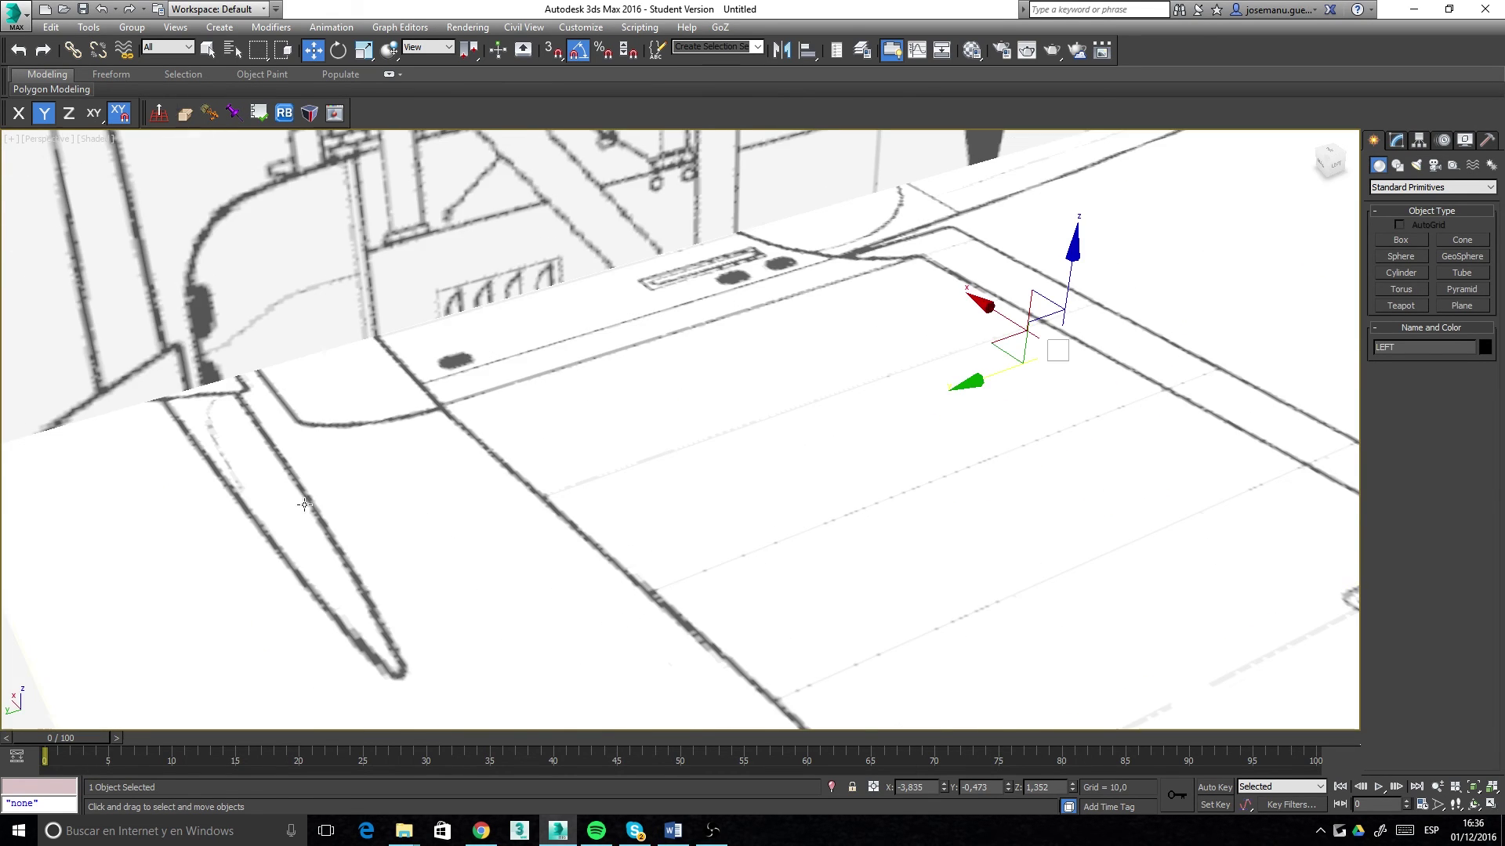
{"action": "scroll", "coordinate": [269, 363], "scroll_direction": "down", "scroll_amount": 5}
{"action": "scroll", "coordinate": [350, 354], "scroll_direction": "up", "scroll_amount": 1}
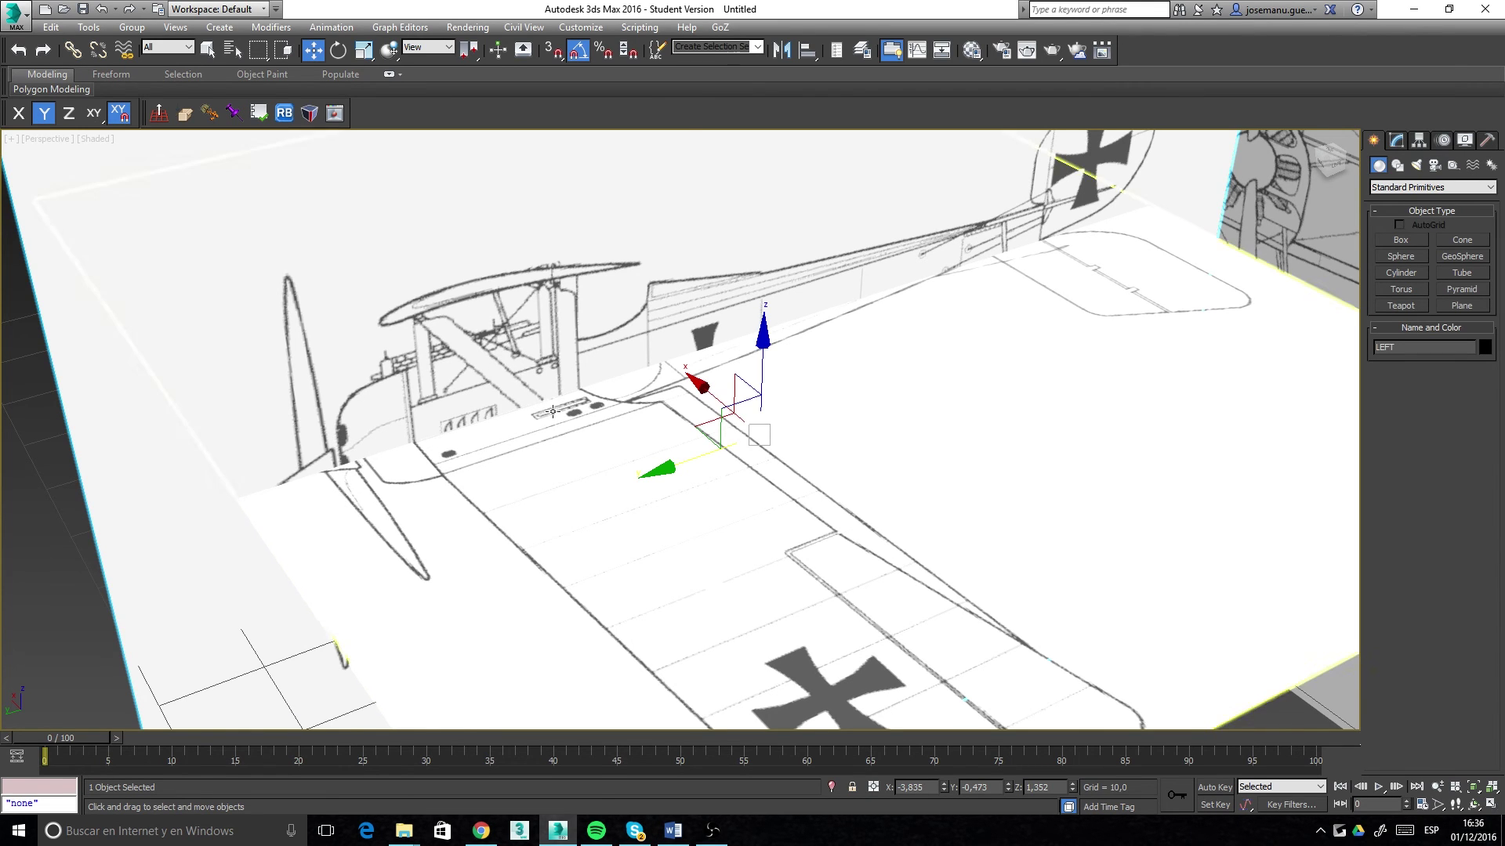
{"action": "scroll", "coordinate": [553, 411], "scroll_direction": "down", "scroll_amount": 4}
{"action": "scroll", "coordinate": [673, 425], "scroll_direction": "up", "scroll_amount": 2}
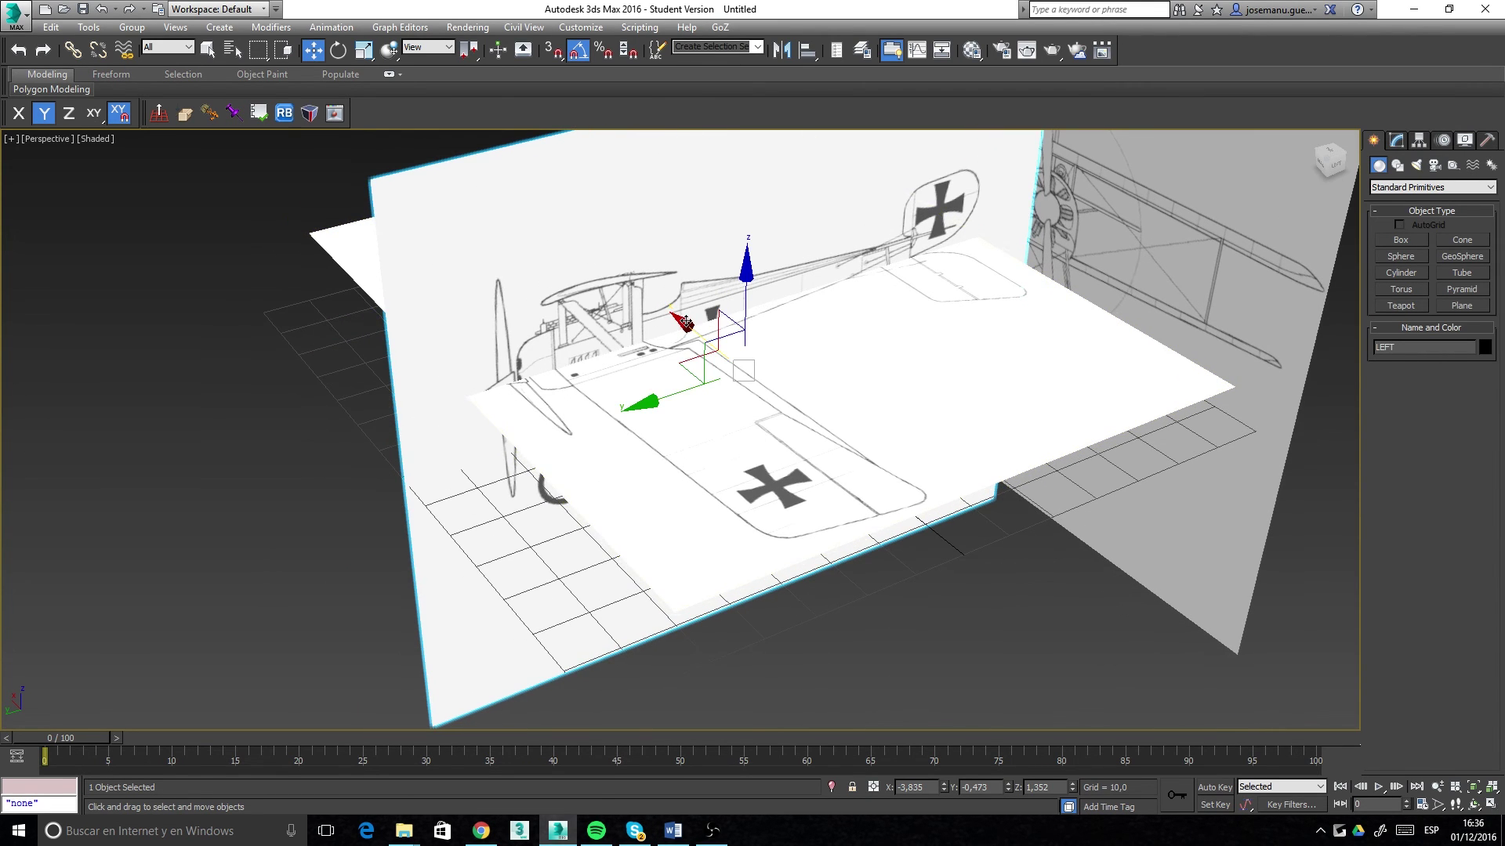
{"action": "left_click_drag", "start_coordinate": [686, 321], "coordinate": [513, 185]}
Step: Lower the top-view plane along the Z axis to about -24.1, beneath the side and front drawings
{"action": "left_click", "coordinate": [619, 288]}
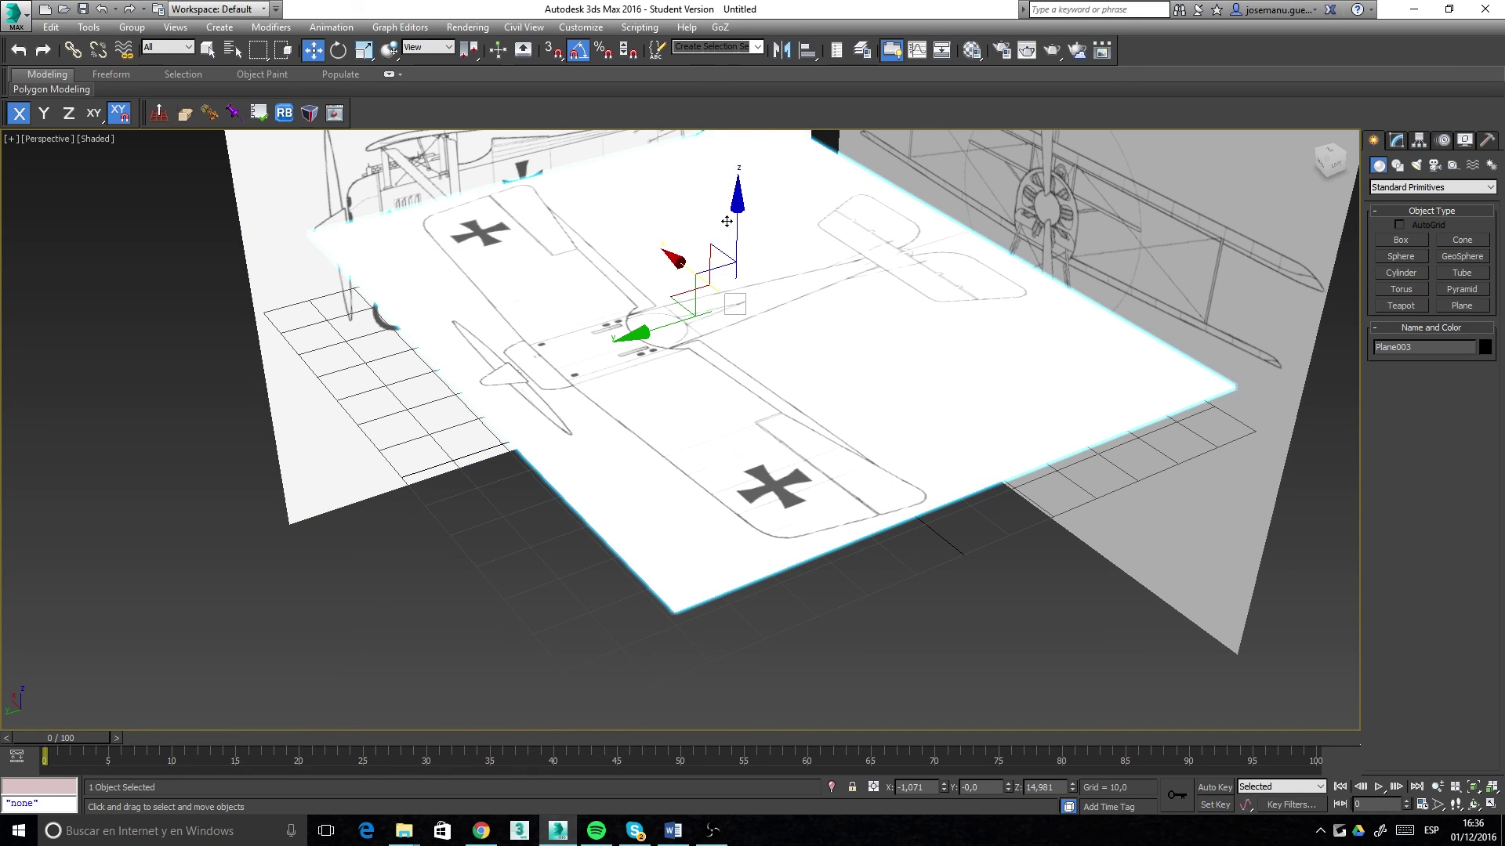
{"action": "left_click_drag", "start_coordinate": [727, 222], "coordinate": [724, 382]}
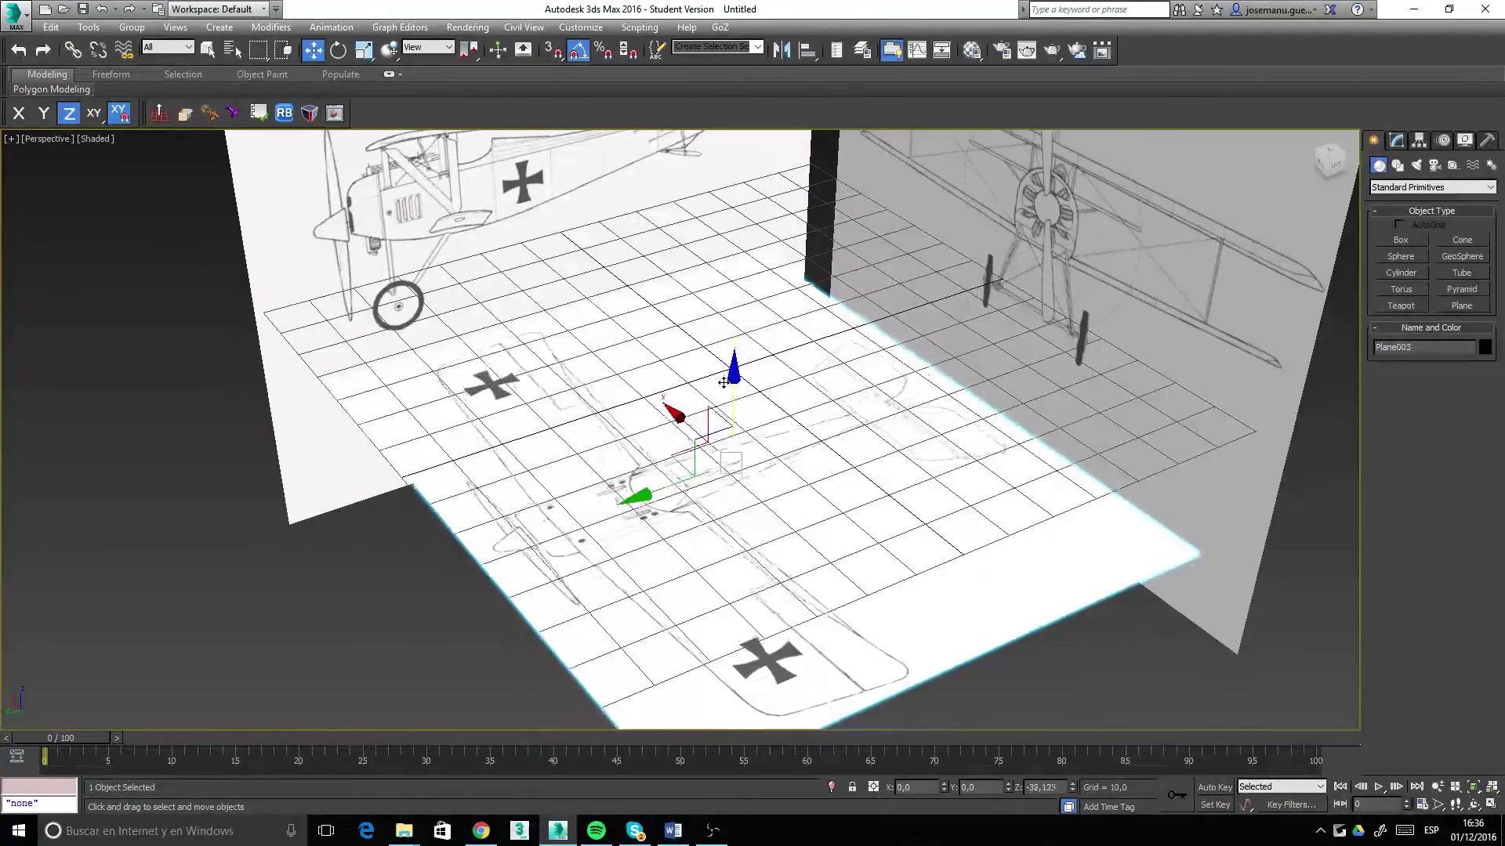
{"action": "scroll", "coordinate": [723, 382], "scroll_direction": "down", "scroll_amount": 5}
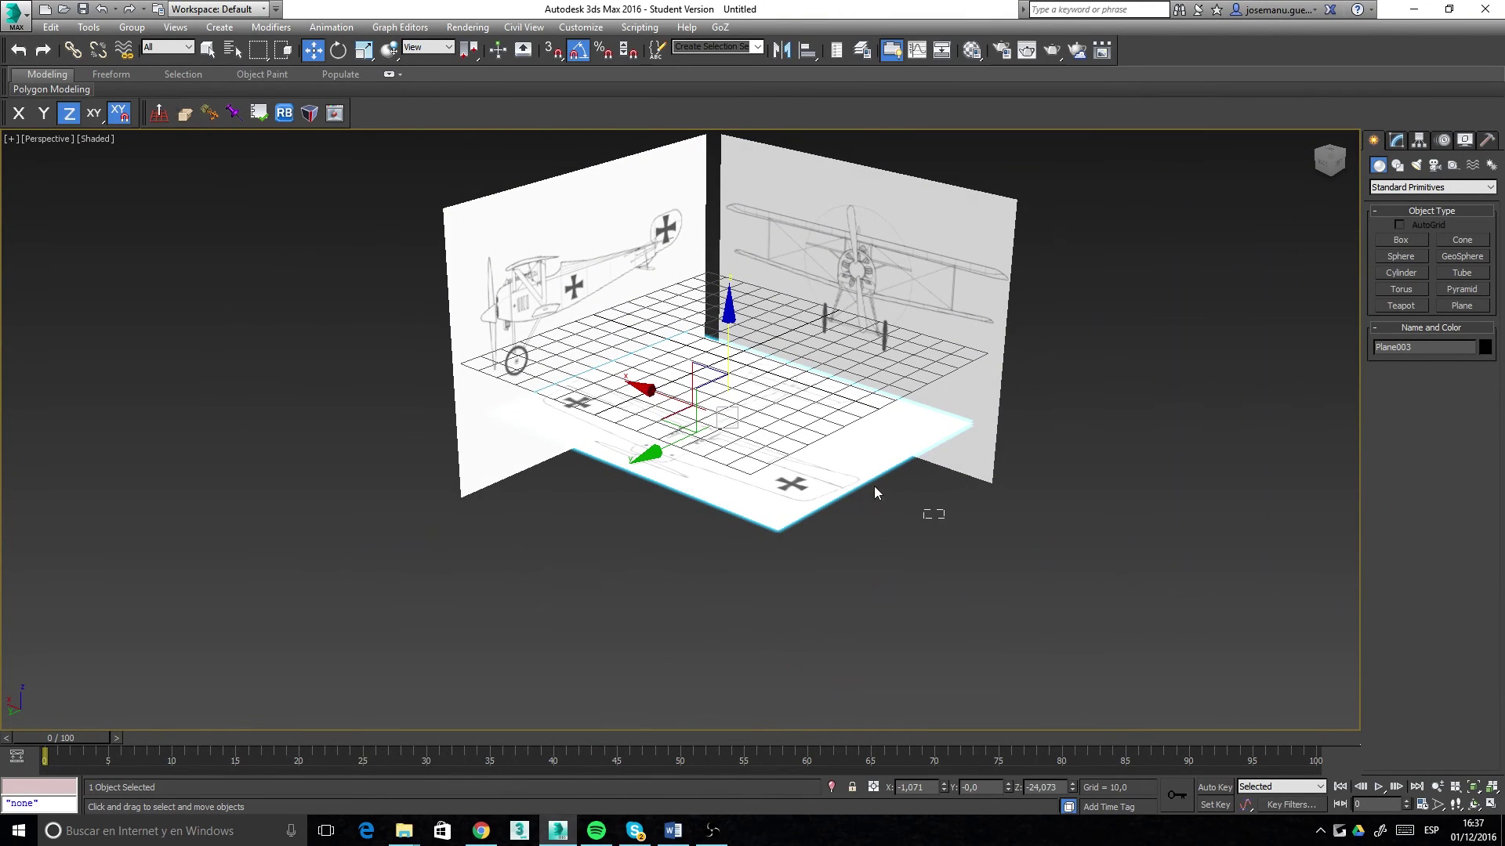
Step: Select all three reference planes and turn off Show Frozen in Gray in their display properties
{"action": "left_click_drag", "start_coordinate": [876, 492], "coordinate": [559, 308]}
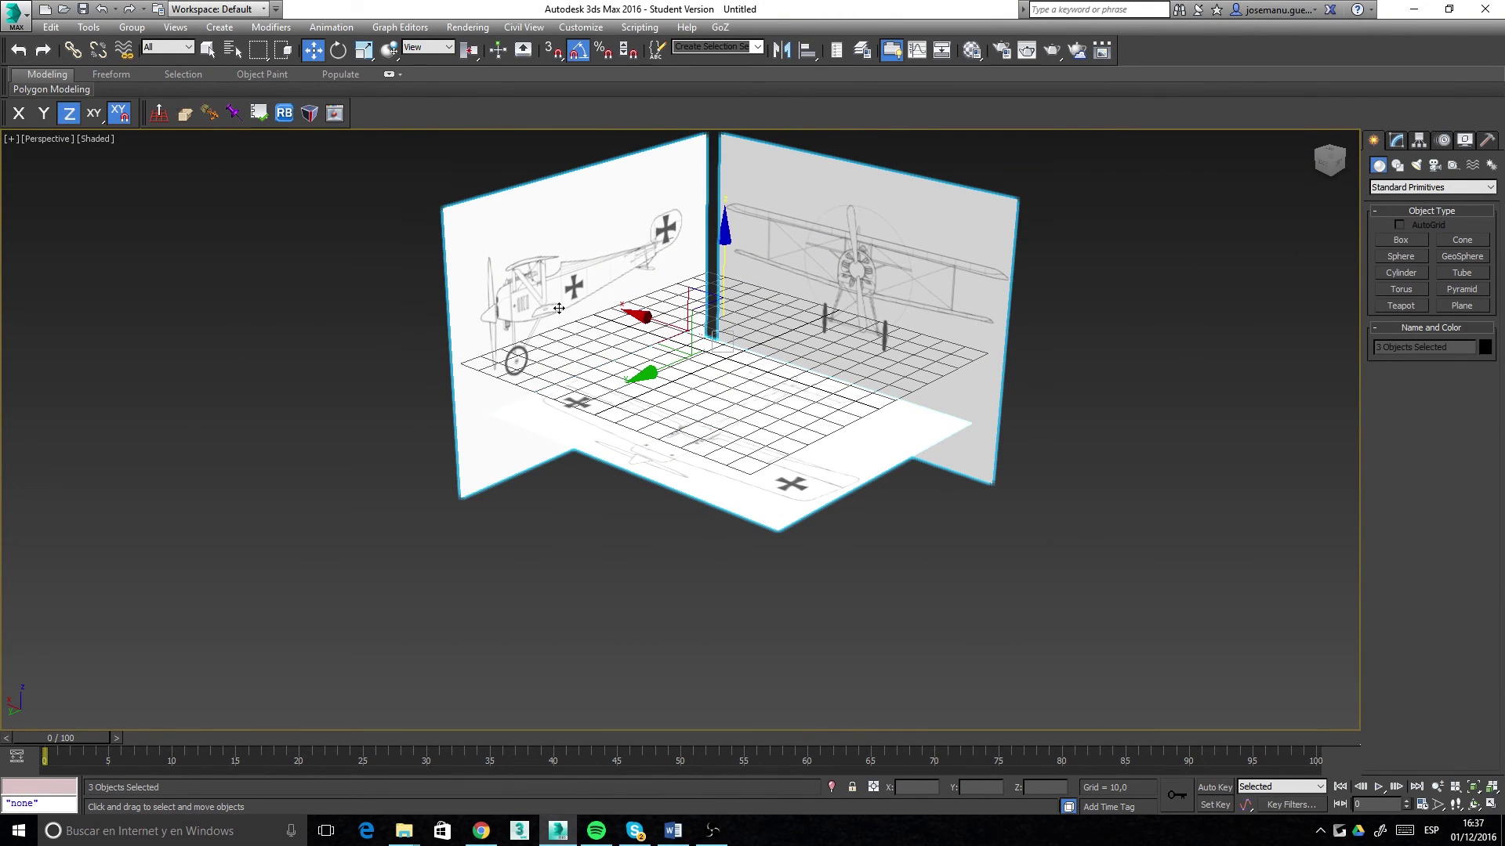
{"action": "left_click", "coordinate": [1464, 139]}
{"action": "scroll", "coordinate": [1494, 390], "scroll_direction": "down", "scroll_amount": 2}
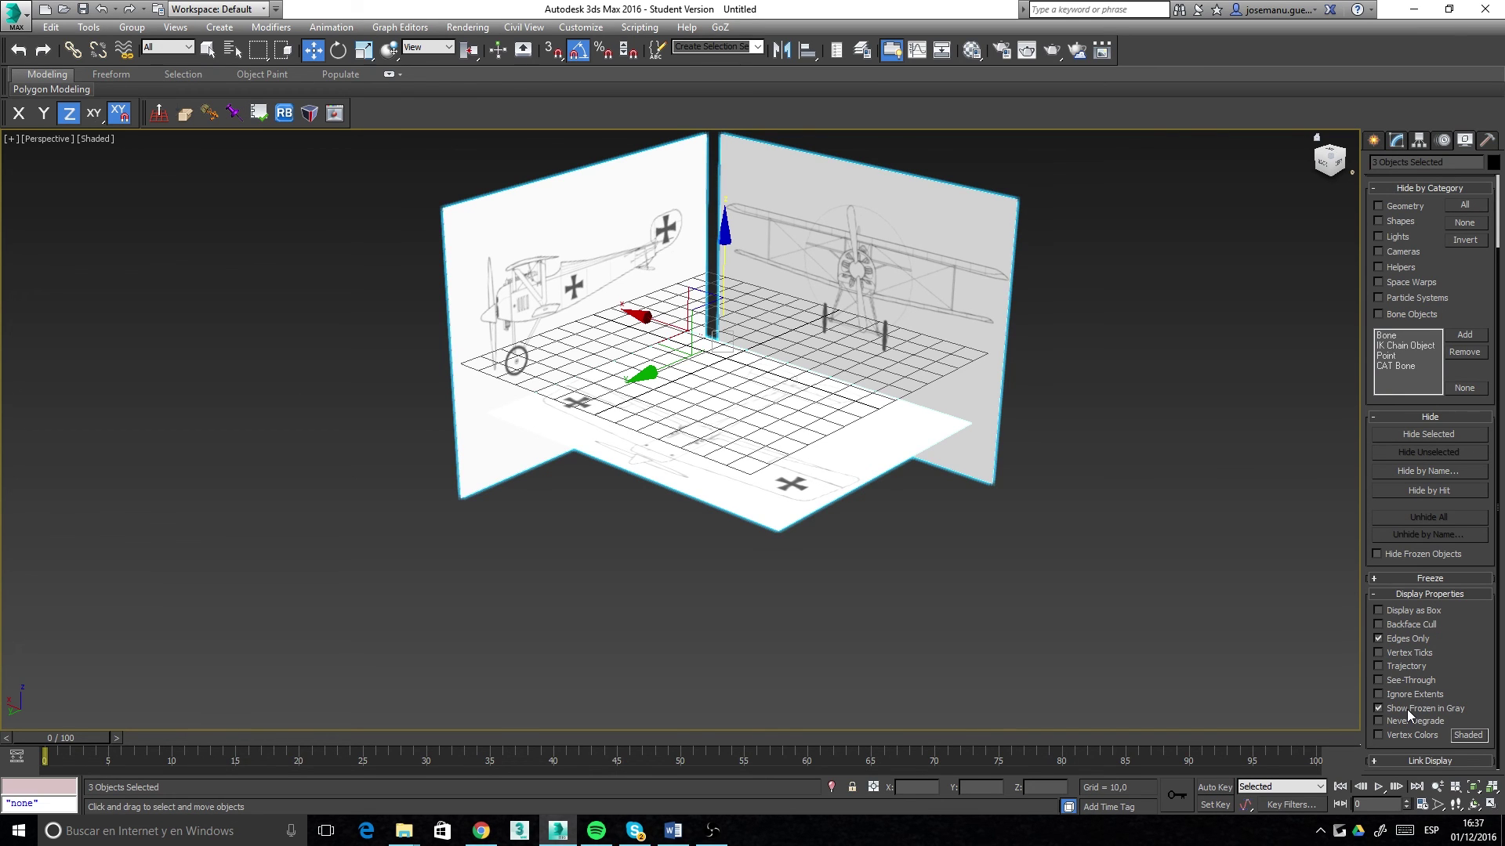
{"action": "middle_click_drag", "start_coordinate": [677, 299], "coordinate": [609, 365]}
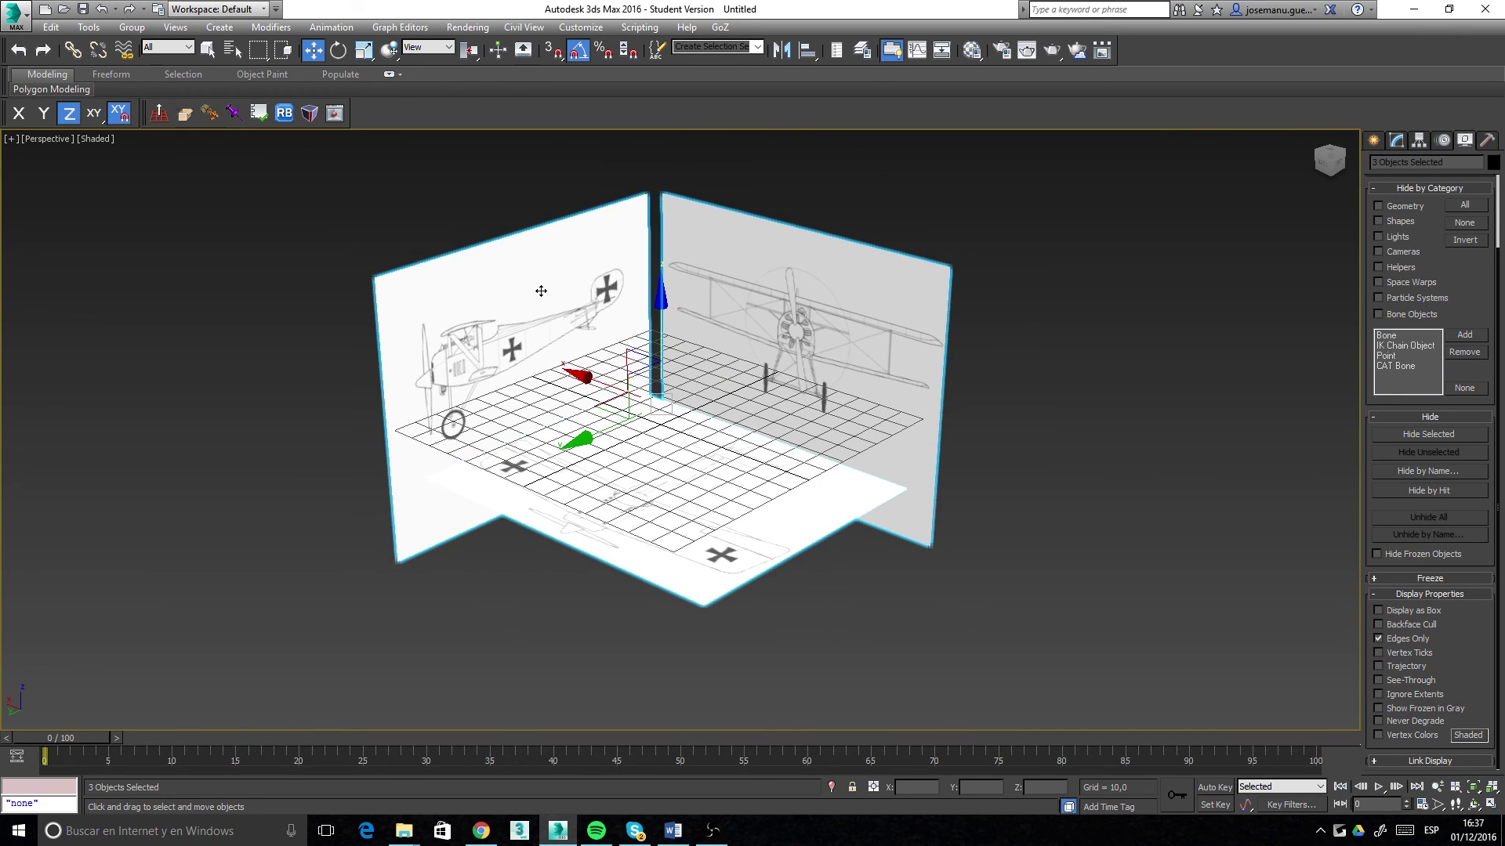
Step: Freeze the three selected reference planes and clear the selection
{"action": "right_click", "coordinate": [542, 296]}
{"action": "left_click", "coordinate": [581, 186]}
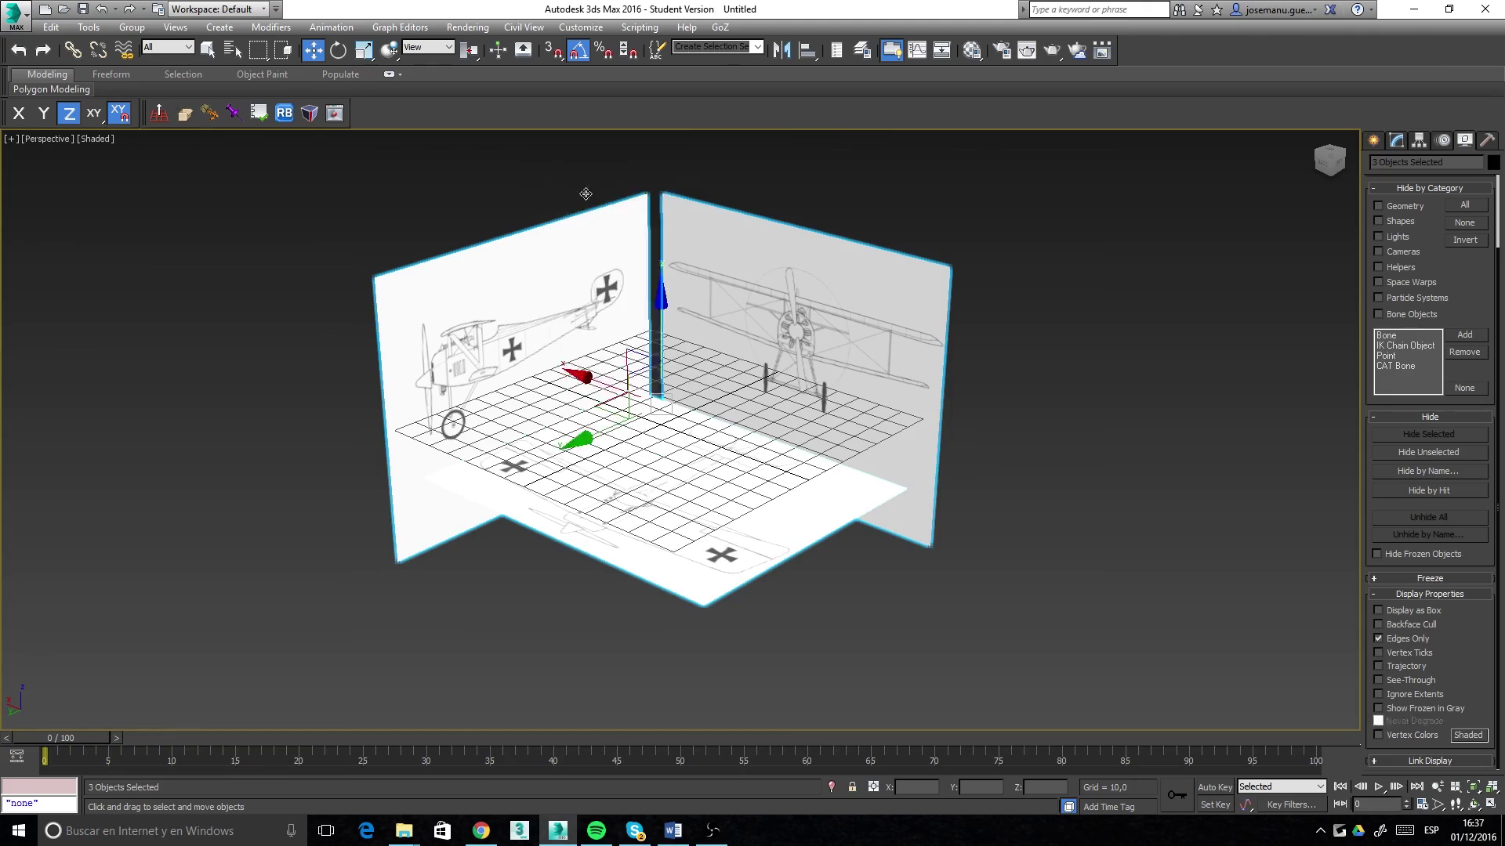
{"action": "key", "text": "ctrl+d"}
{"action": "scroll", "coordinate": [688, 387], "scroll_direction": "up", "scroll_amount": 5}
{"action": "scroll", "coordinate": [689, 387], "scroll_direction": "down", "scroll_amount": 3}
{"action": "middle_click_drag", "start_coordinate": [671, 399], "coordinate": [721, 466]}
Step: Inspect the reference drawings in the Left and Front orthographic views
{"action": "key", "text": "l"}
{"action": "scroll", "coordinate": [604, 403], "scroll_direction": "up", "scroll_amount": 2}
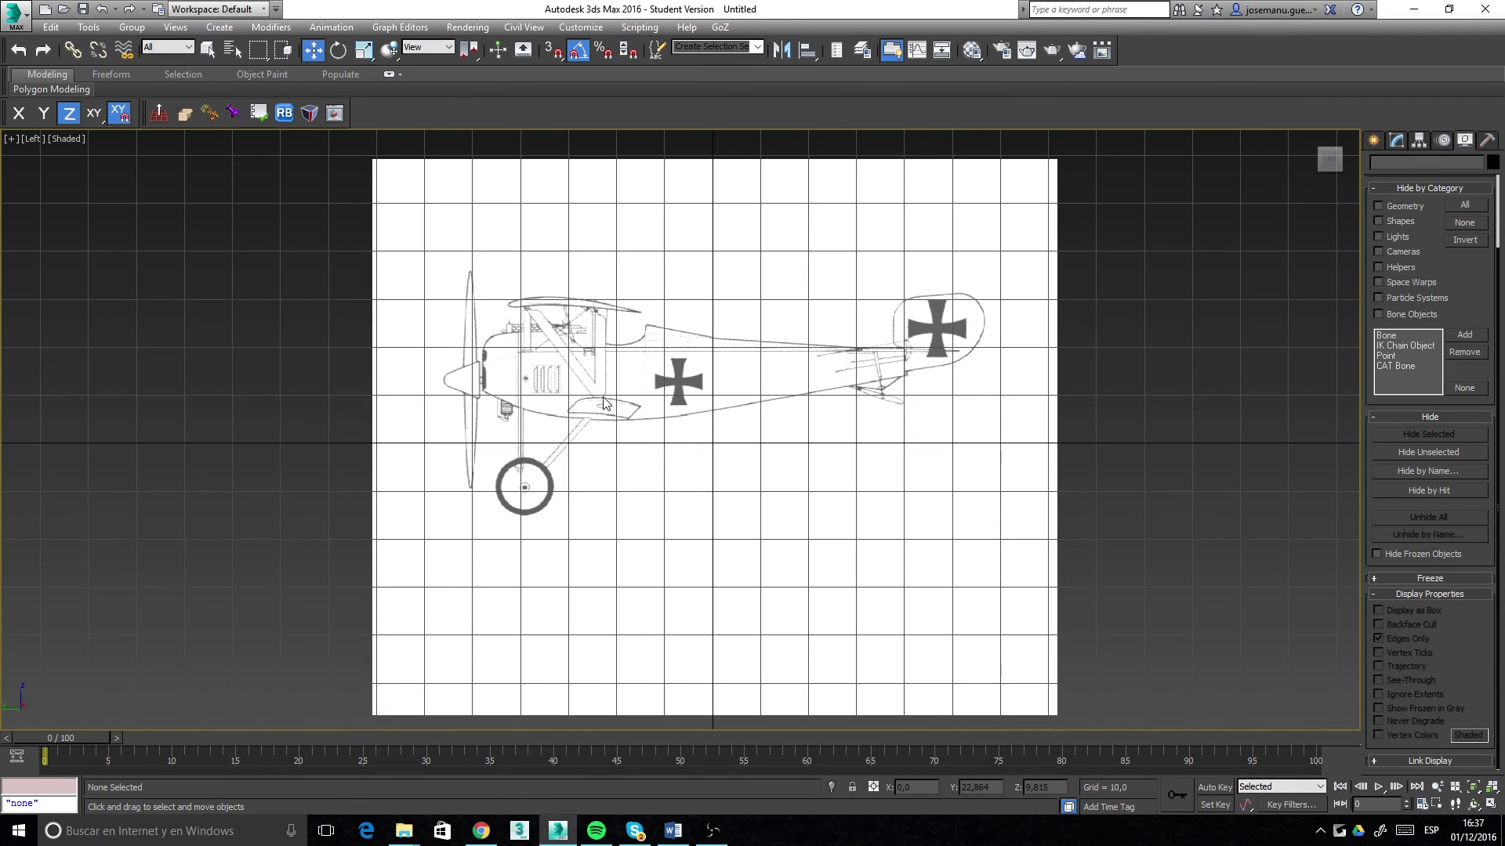
{"action": "scroll", "coordinate": [605, 398], "scroll_direction": "down", "scroll_amount": 3}
{"action": "key", "text": "f"}
{"action": "middle_click_drag", "start_coordinate": [642, 396], "coordinate": [577, 362]}
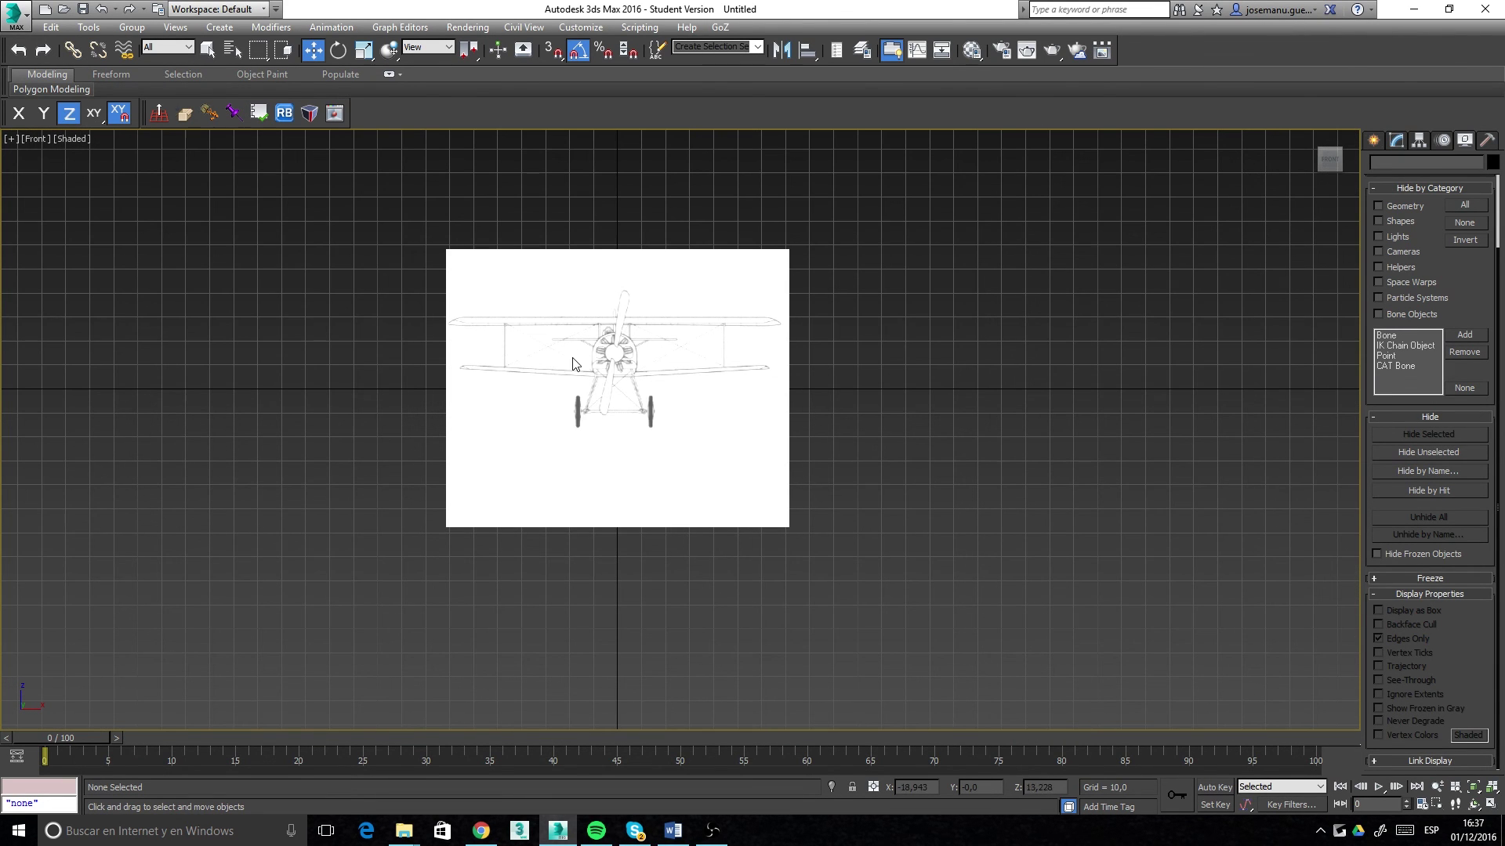
Step: Switch to the Back view to show the aircraft's front drawing and hide the grid
{"action": "key", "text": "v"}
{"action": "left_click", "coordinate": [649, 417]}
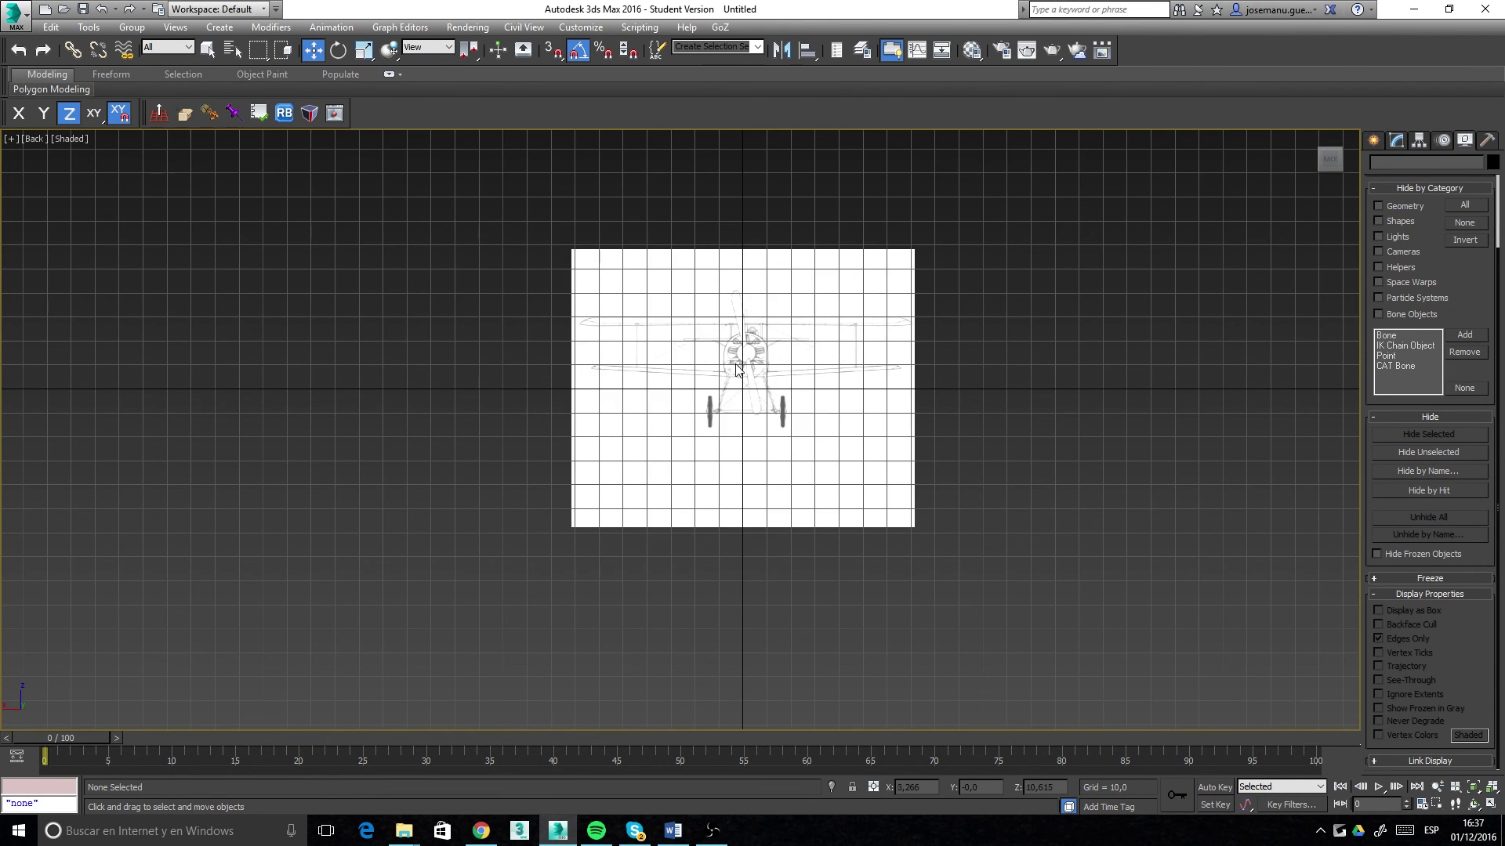
{"action": "scroll", "coordinate": [737, 368], "scroll_direction": "up", "scroll_amount": 5}
{"action": "middle_click_drag", "start_coordinate": [642, 403], "coordinate": [691, 395]}
{"action": "scroll", "coordinate": [691, 402], "scroll_direction": "down", "scroll_amount": 2}
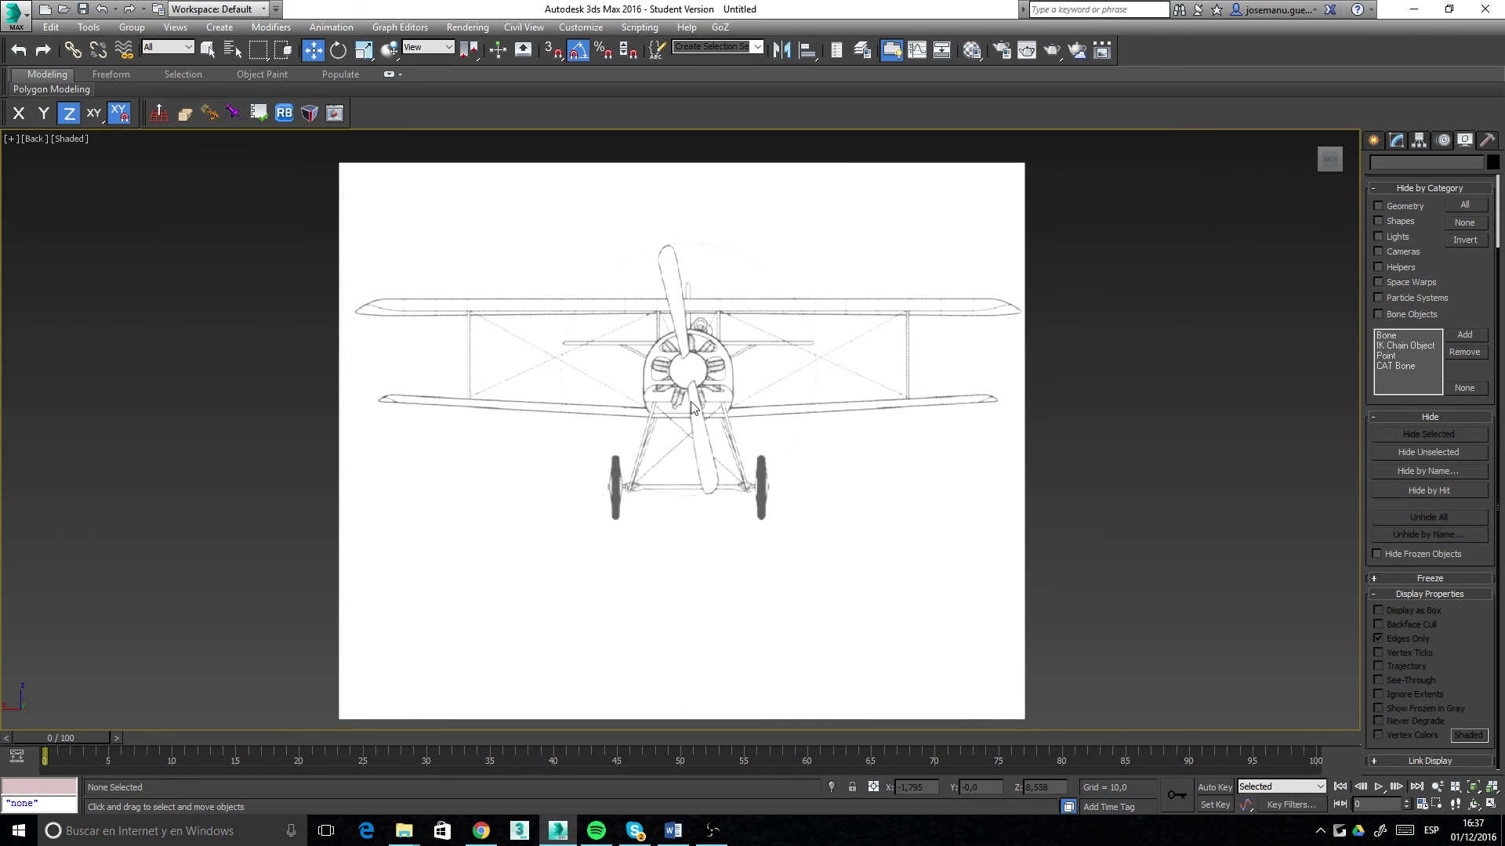
Step: Check the reference drawing in the Top view without the grid and return to the perspective view of all three planes
{"action": "key", "text": "v"}
{"action": "left_click", "coordinate": [715, 438]}
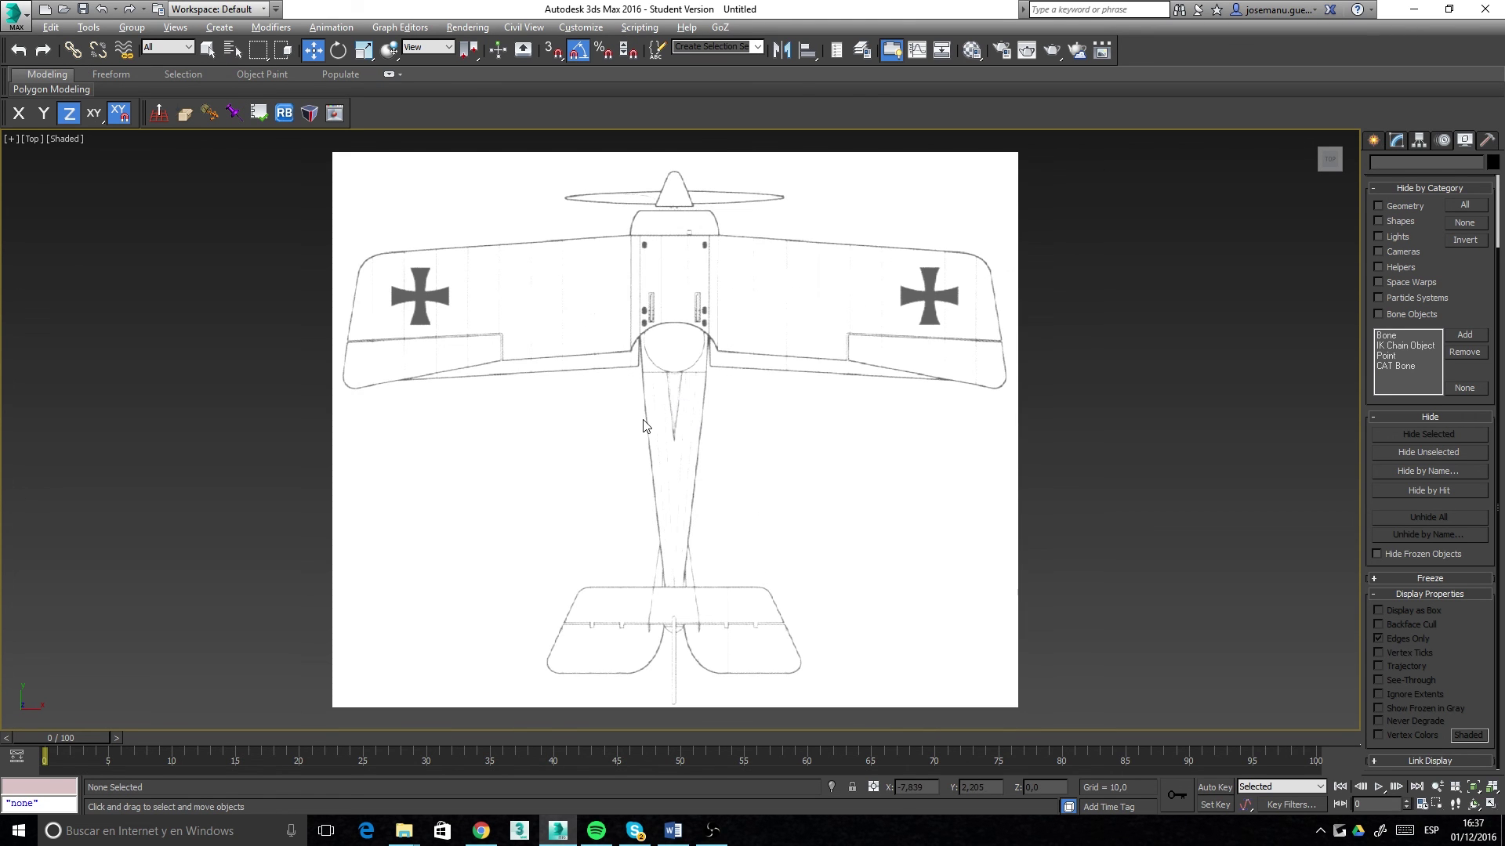
{"action": "key", "text": "p"}
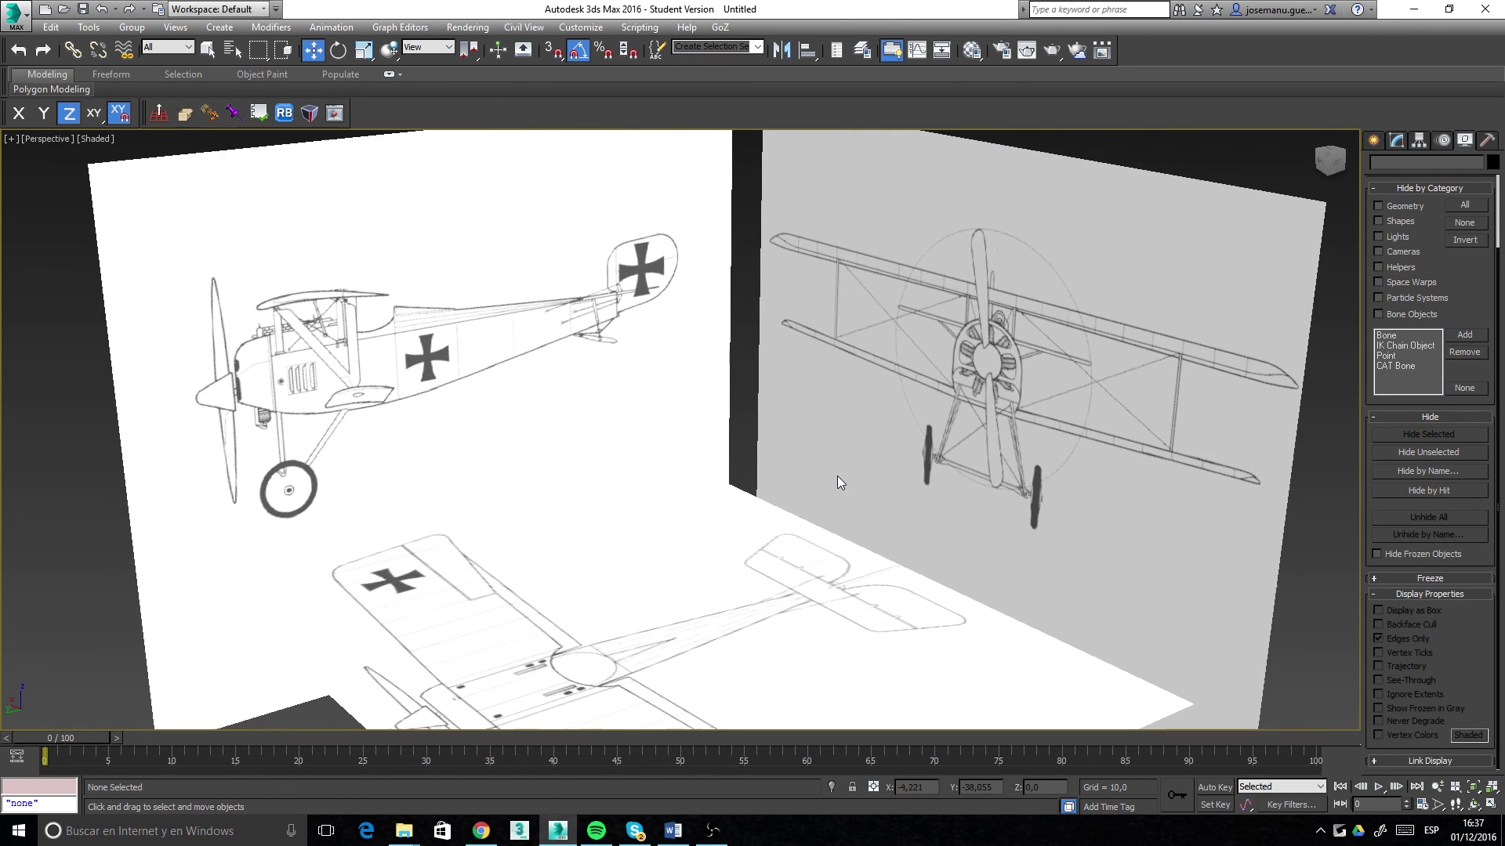
{"action": "scroll", "coordinate": [790, 431], "scroll_direction": "down", "scroll_amount": 3}
{"action": "middle_click_drag", "start_coordinate": [790, 431], "coordinate": [817, 458]}
{"action": "scroll", "coordinate": [810, 457], "scroll_direction": "up", "scroll_amount": 3}
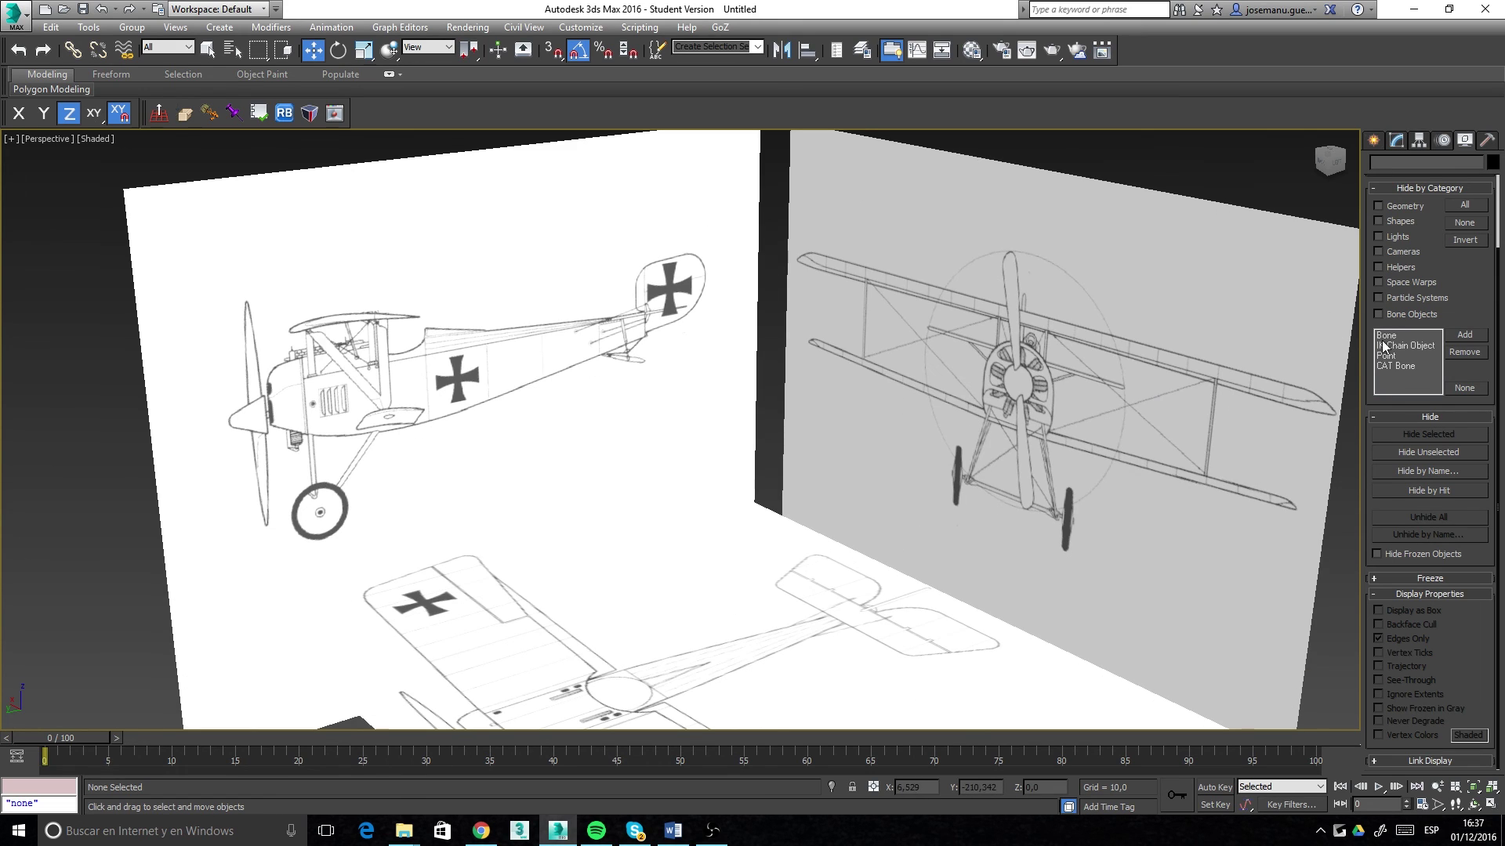